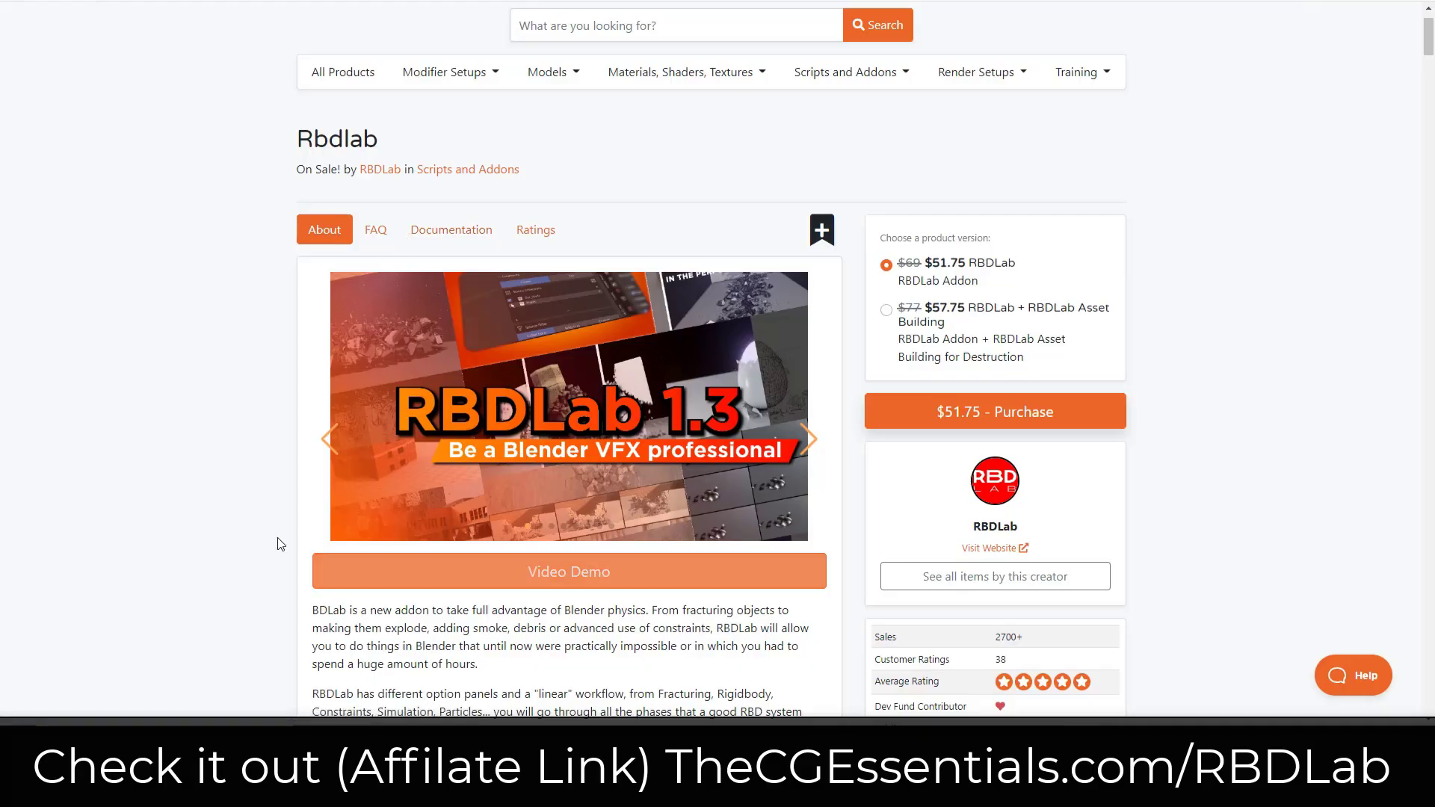
Read through the RBDLab product page, covering its version notes, Fracture Module and Physics Module demonstrations.
{"action": "scroll", "coordinate": [259, 529], "scroll_direction": "down", "scroll_amount": 2}
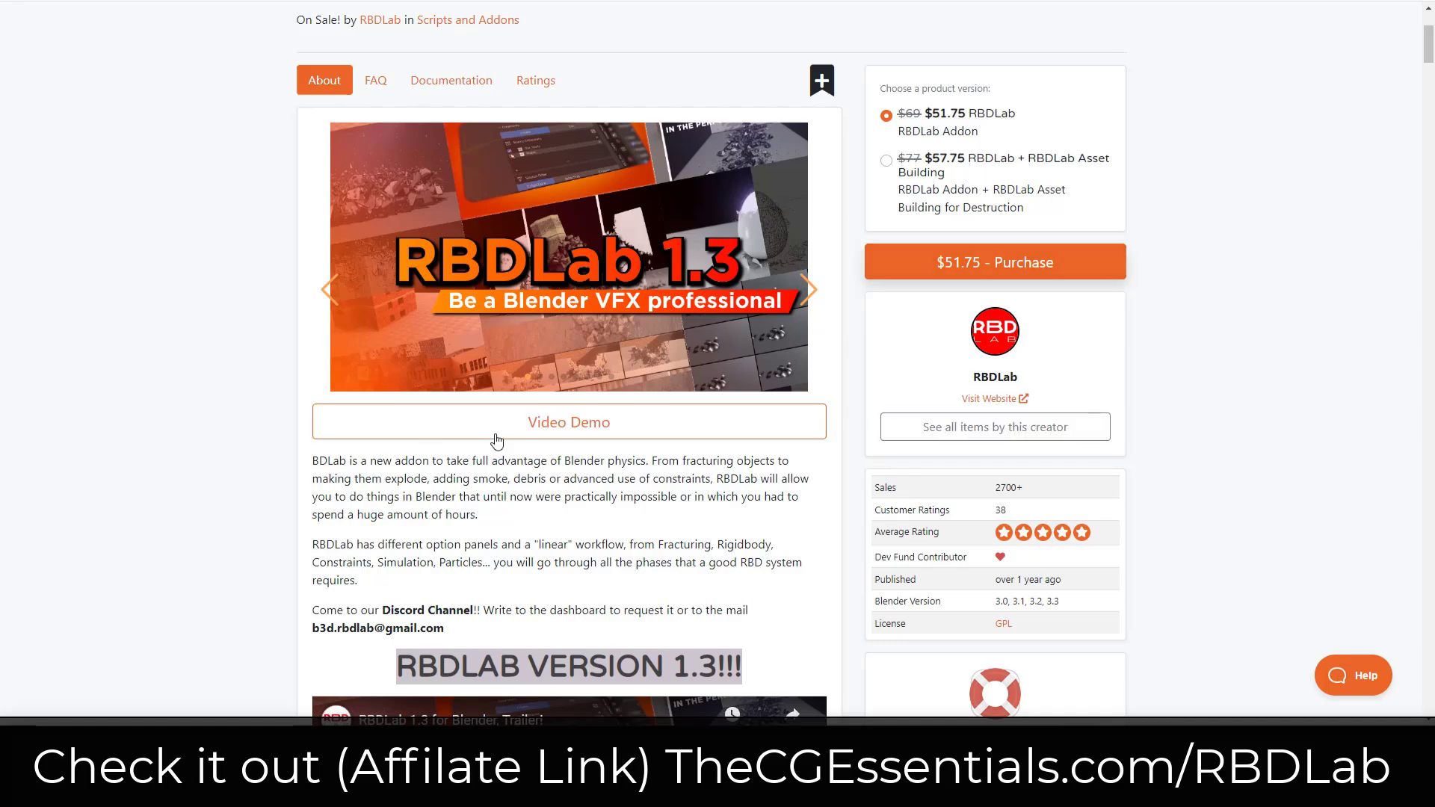
{"action": "scroll", "coordinate": [581, 193], "scroll_direction": "down", "scroll_amount": 8}
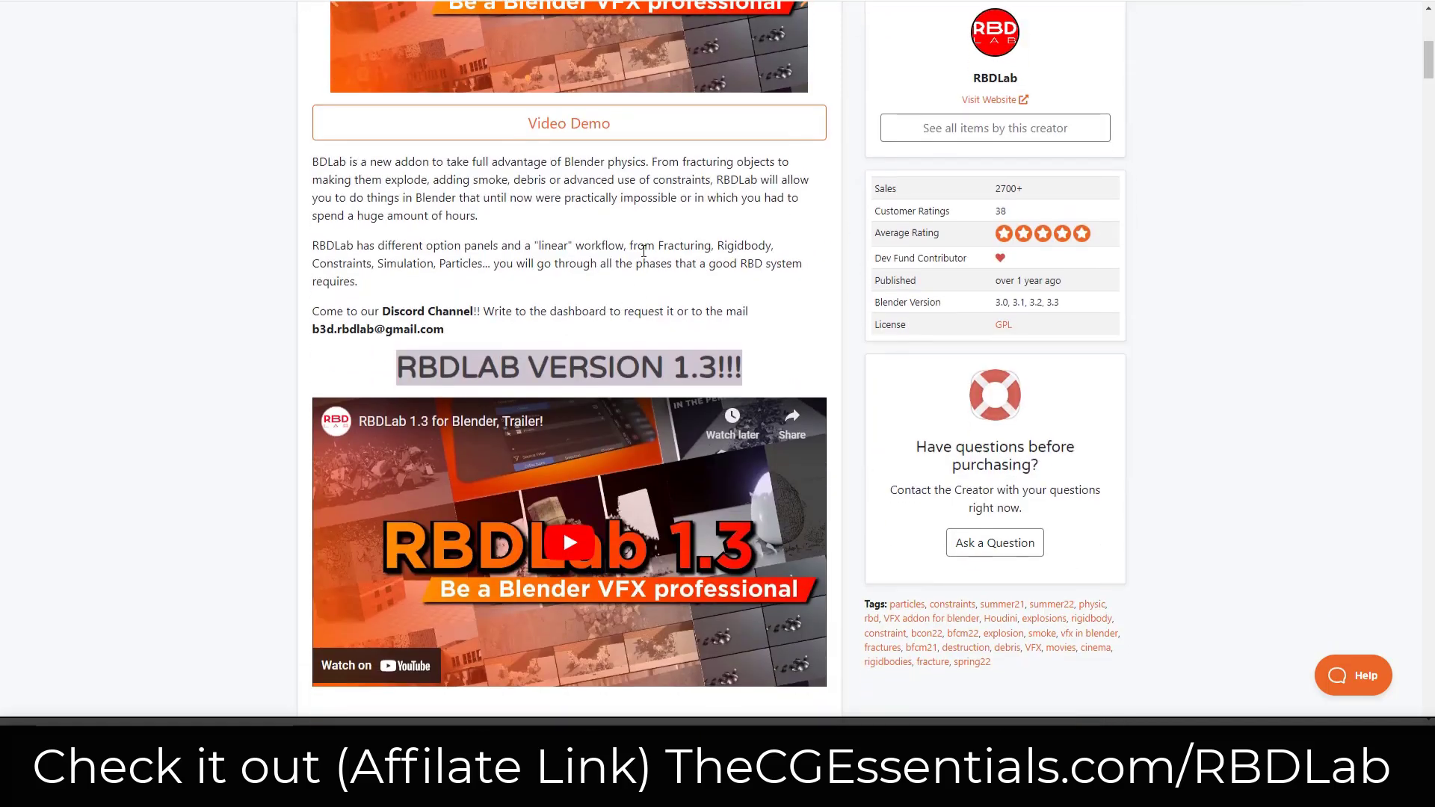
{"action": "scroll", "coordinate": [645, 237], "scroll_direction": "down", "scroll_amount": 6}
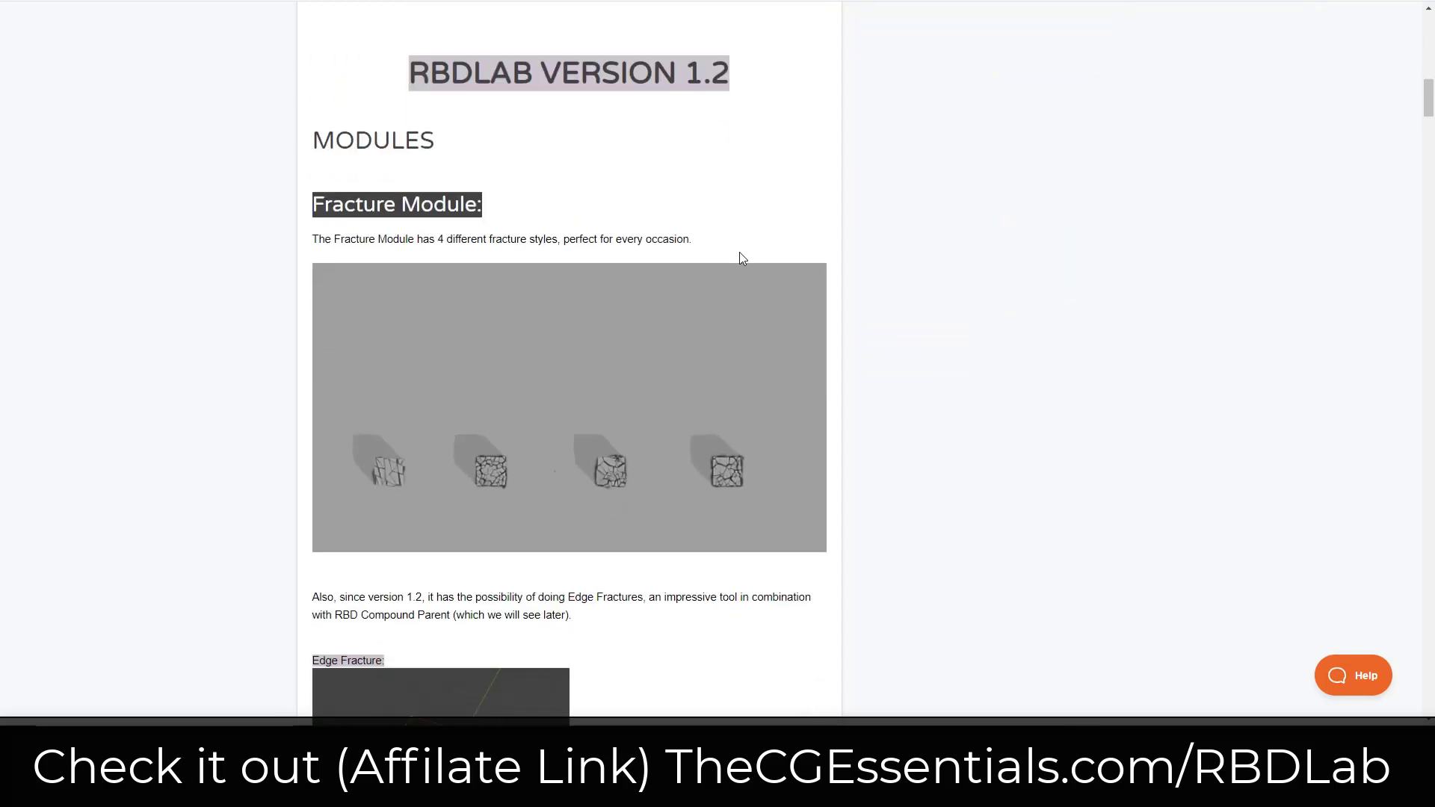
{"action": "scroll", "coordinate": [740, 257], "scroll_direction": "down", "scroll_amount": 3}
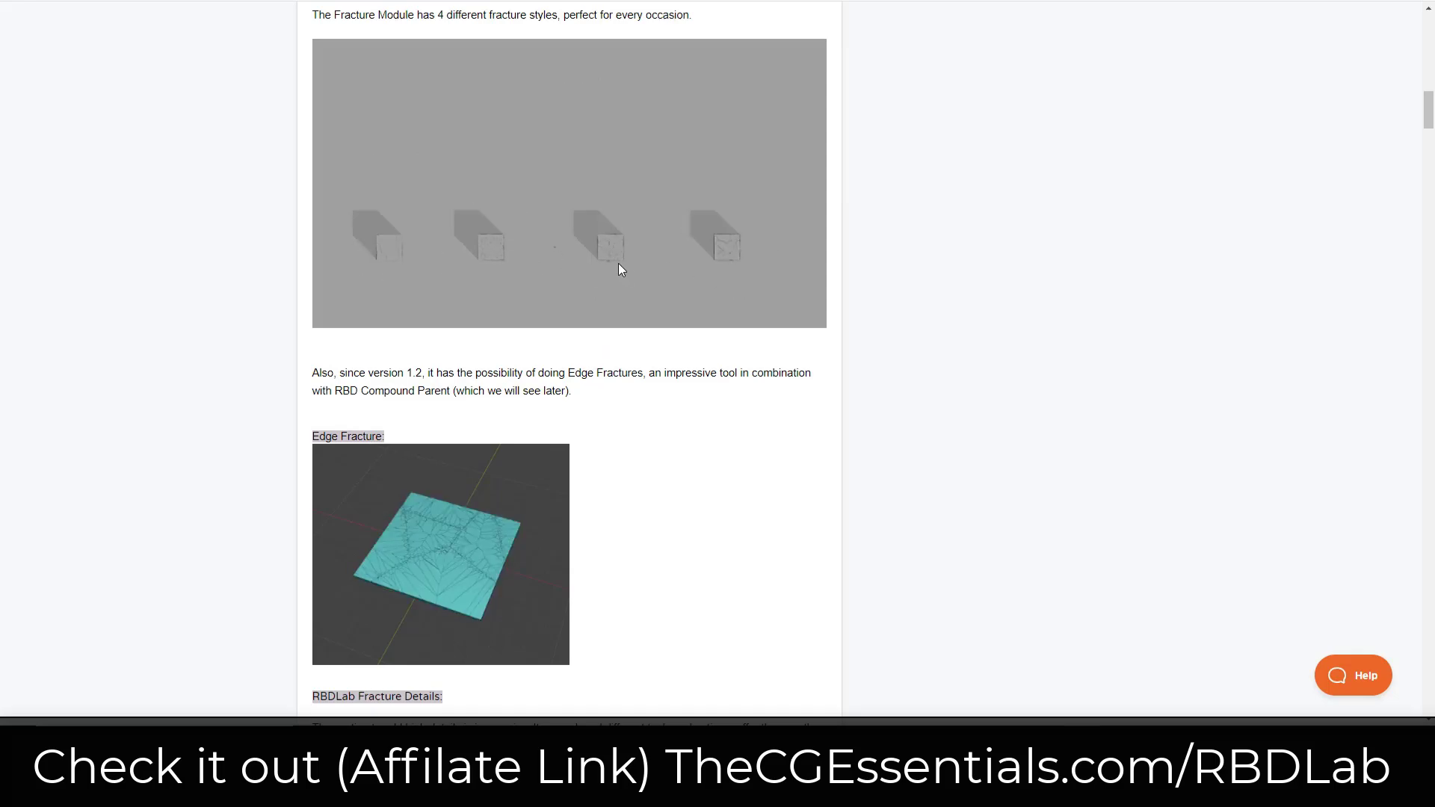
{"action": "scroll", "coordinate": [628, 269], "scroll_direction": "down", "scroll_amount": 2}
{"action": "scroll", "coordinate": [636, 274], "scroll_direction": "down", "scroll_amount": 5}
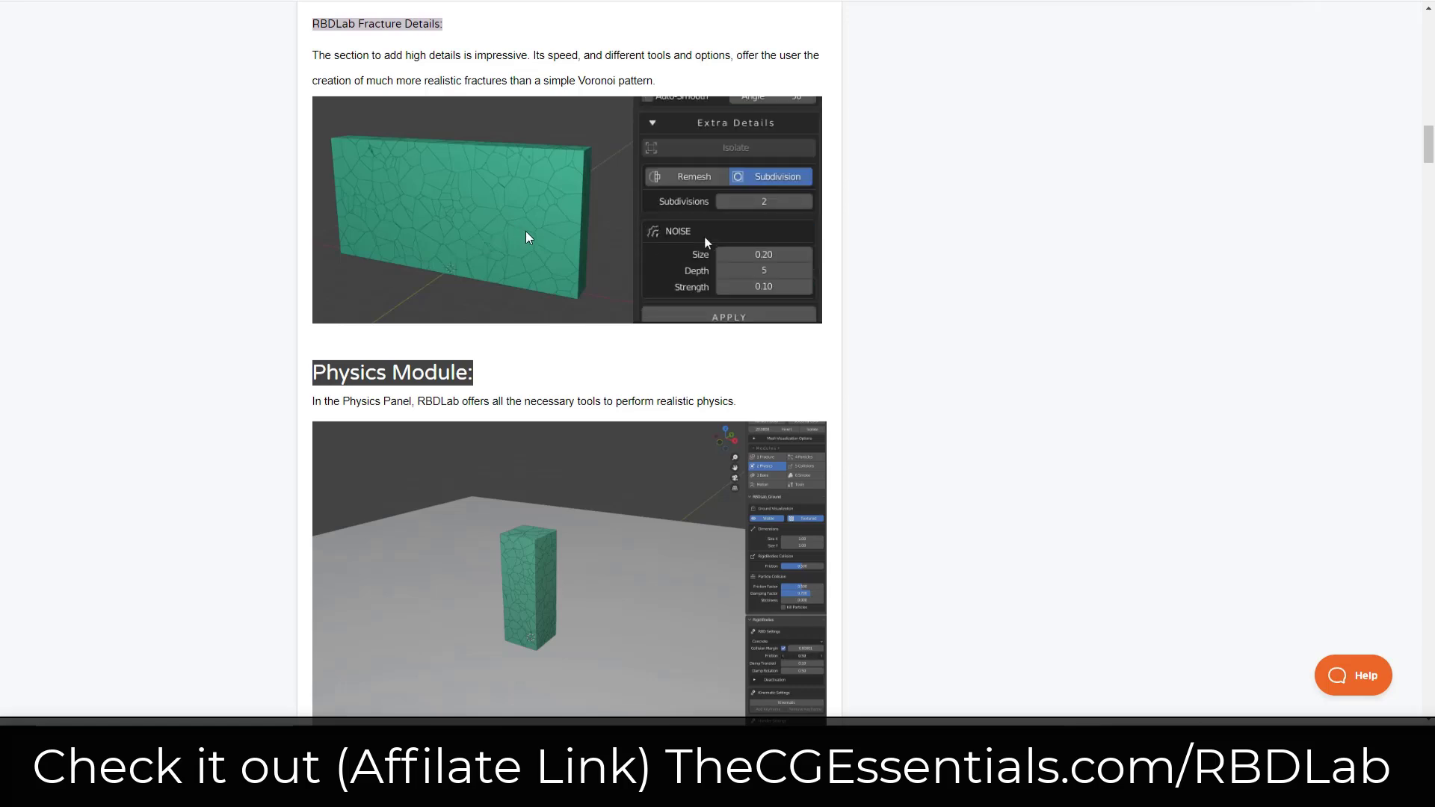
{"action": "scroll", "coordinate": [535, 233], "scroll_direction": "down", "scroll_amount": 4}
{"action": "scroll", "coordinate": [591, 240], "scroll_direction": "up", "scroll_amount": 1}
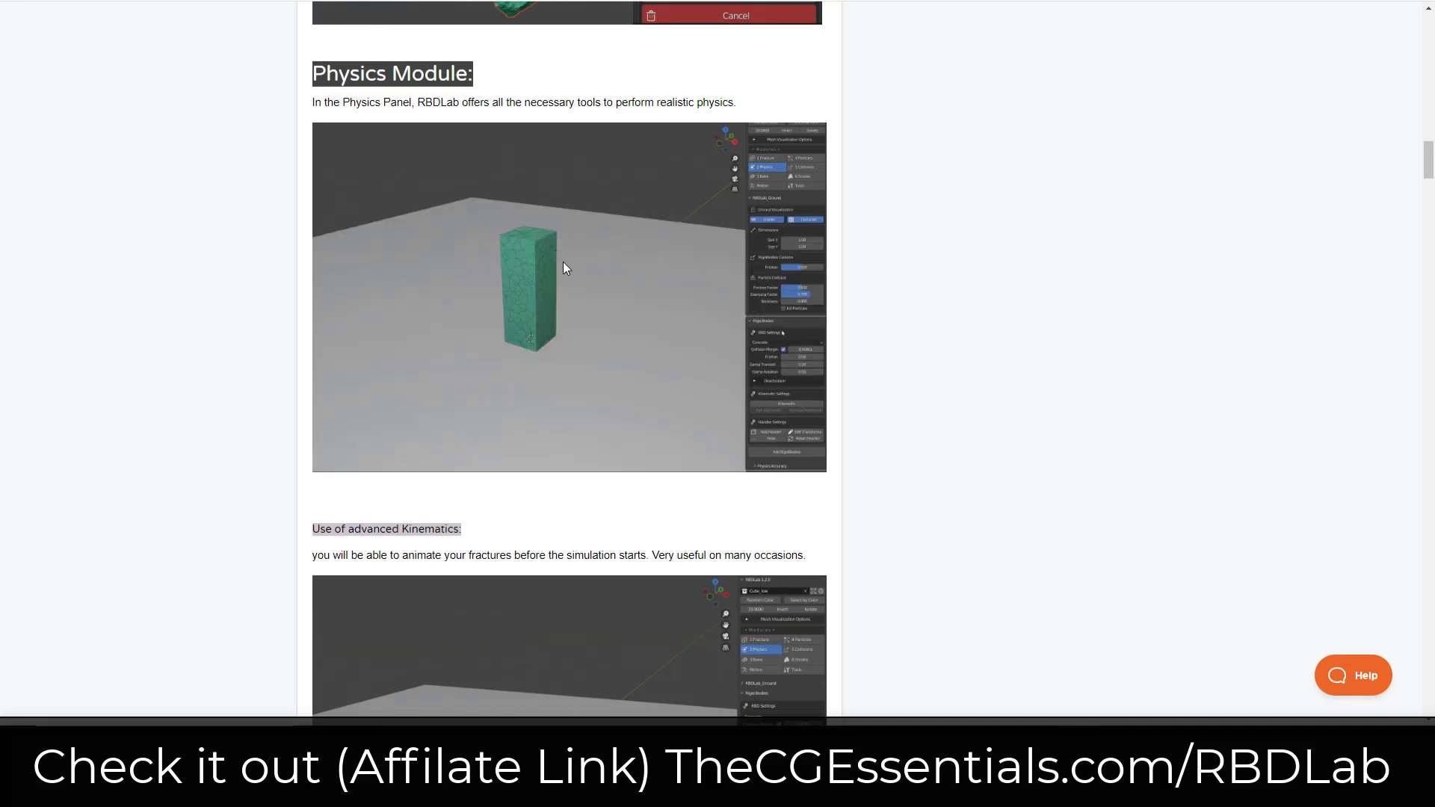
{"action": "scroll", "coordinate": [596, 261], "scroll_direction": "down", "scroll_amount": 1}
{"action": "scroll", "coordinate": [596, 262], "scroll_direction": "down", "scroll_amount": 9}
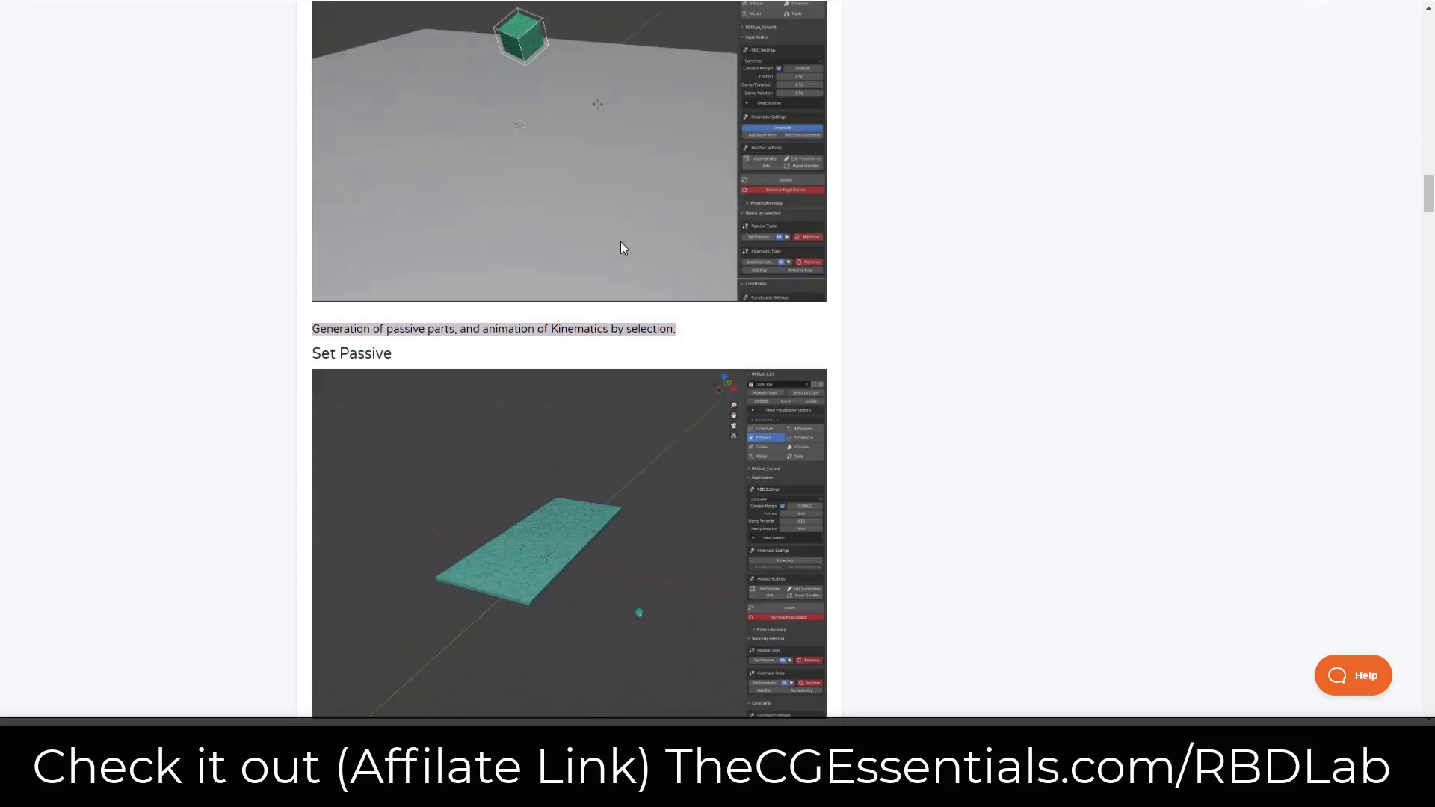
{"action": "scroll", "coordinate": [621, 243], "scroll_direction": "down", "scroll_amount": 3}
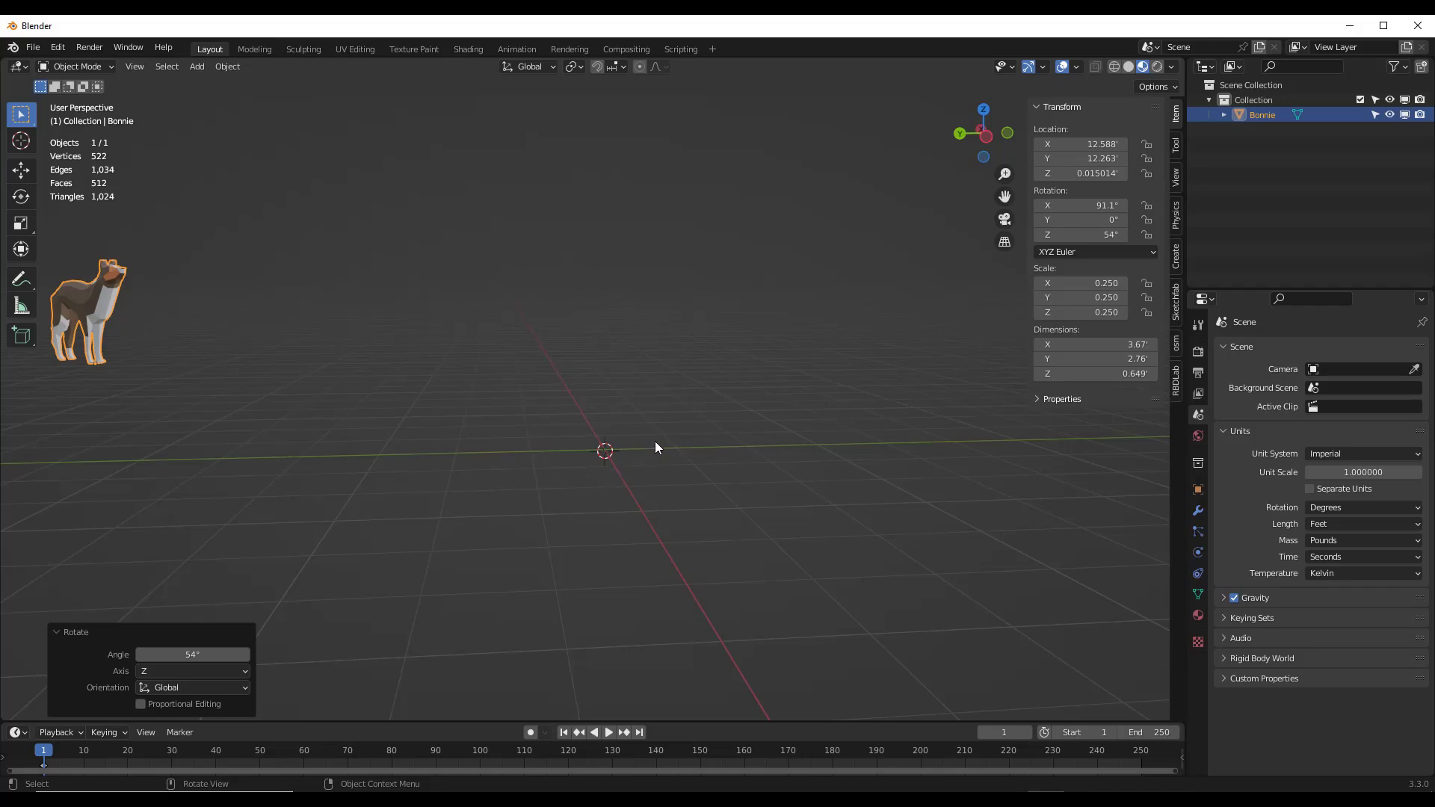
Add a cube mesh and scale it into a column about 3.12' wide and deep and 7.04' tall.
{"action": "key", "text": "shift+a"}
{"action": "mouse_move", "coordinate": [652, 442]}
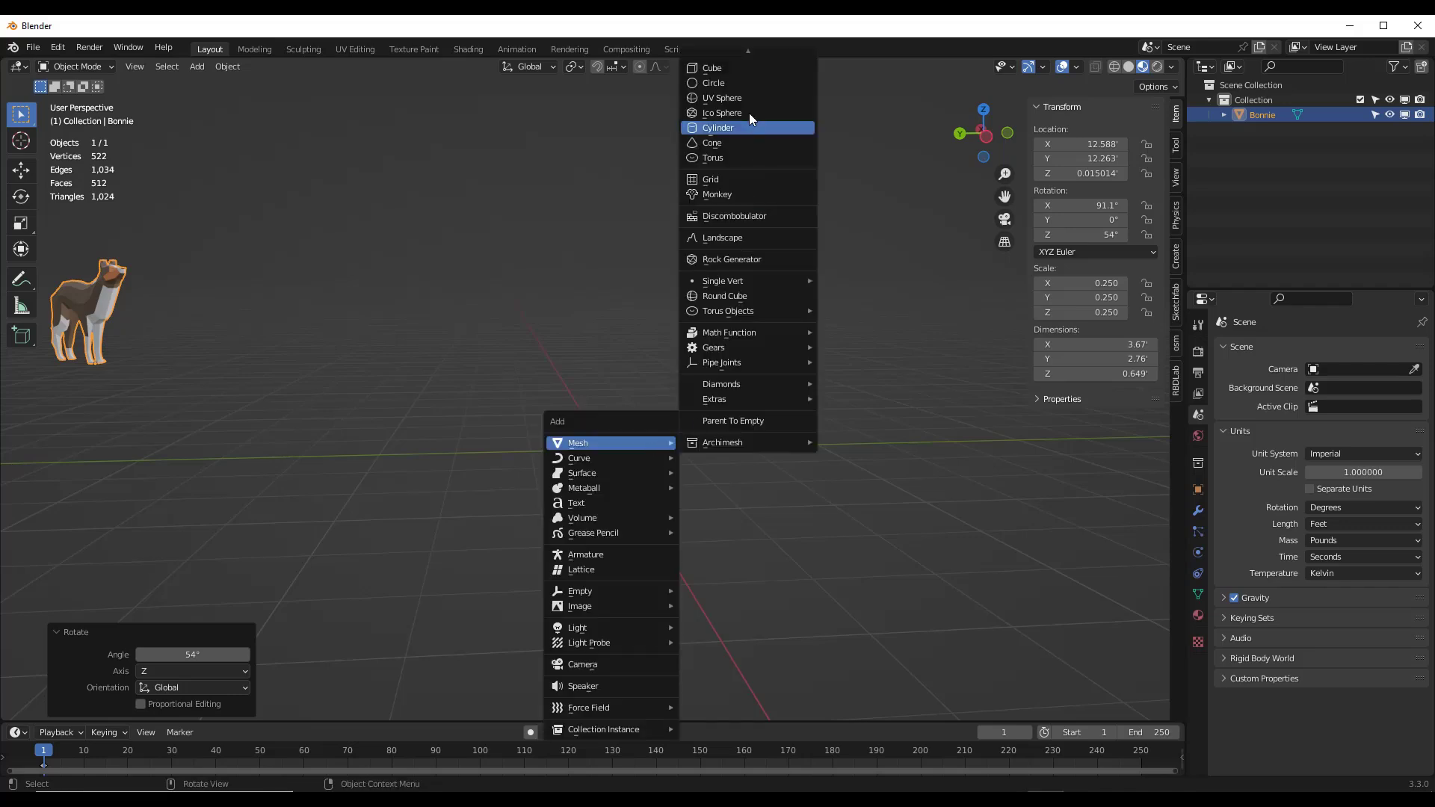
{"action": "left_click", "coordinate": [729, 75]}
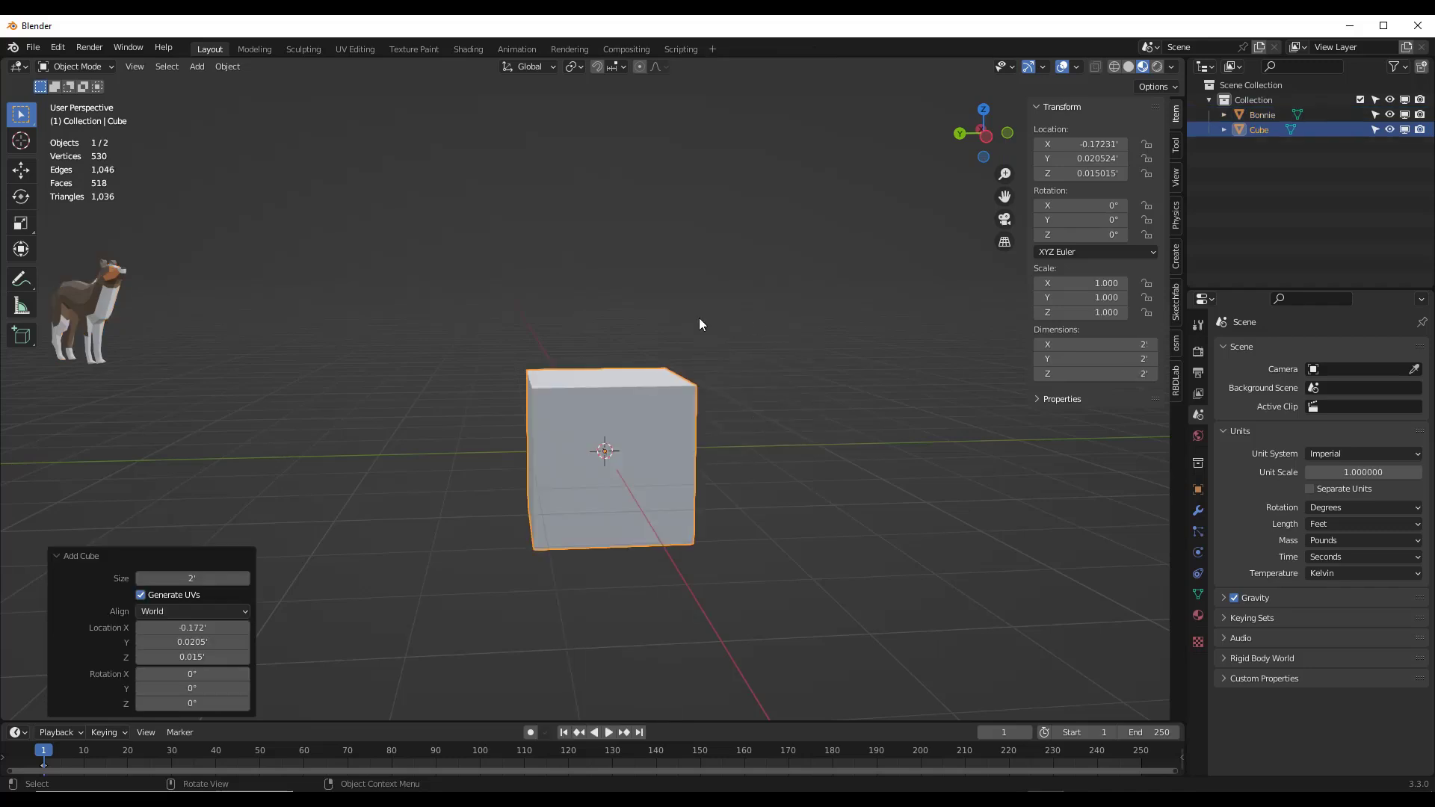
{"action": "scroll", "coordinate": [674, 519], "scroll_direction": "down", "scroll_amount": 2}
{"action": "key", "text": "s"}
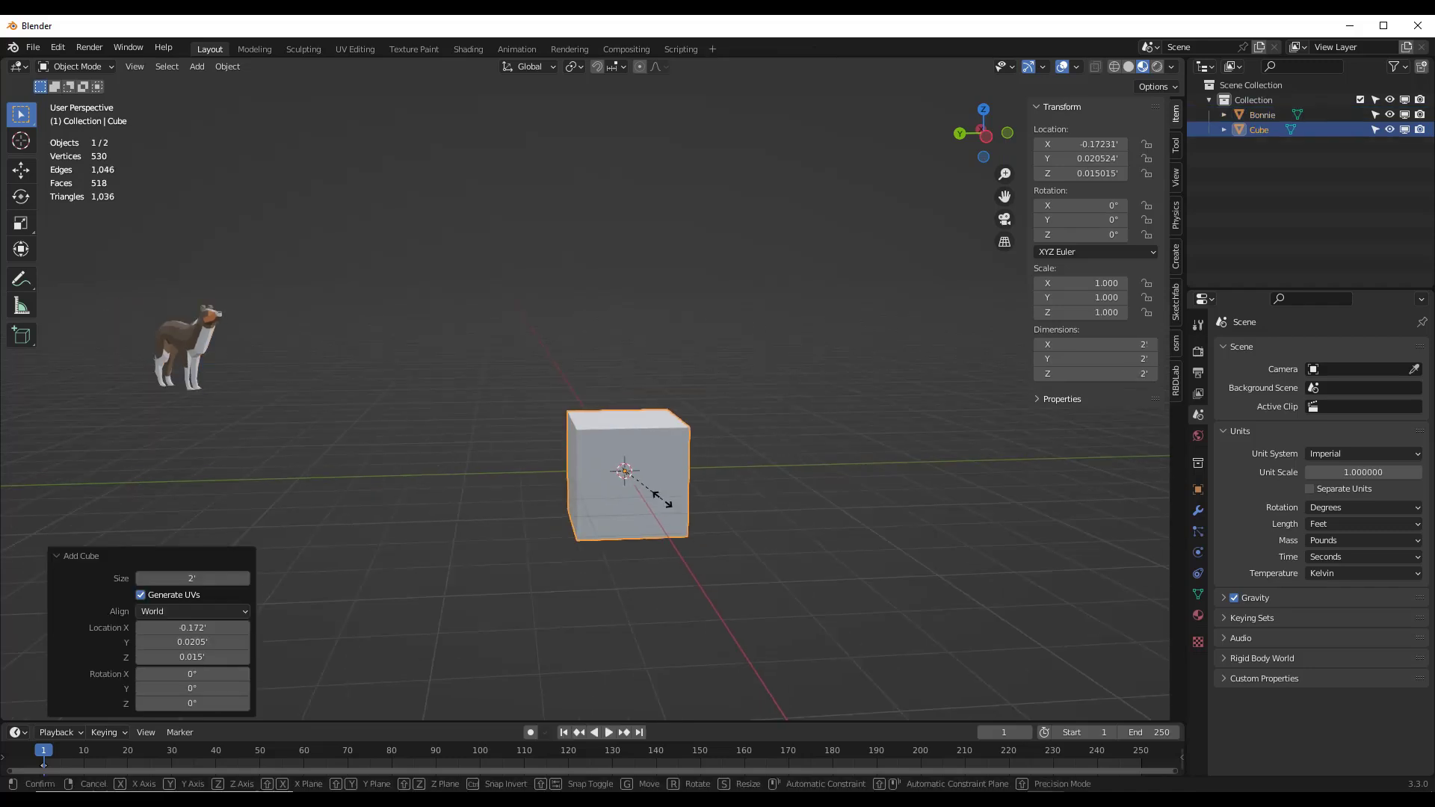
{"action": "left_click", "coordinate": [690, 503]}
{"action": "key", "text": "s"}
{"action": "key", "text": "z"}
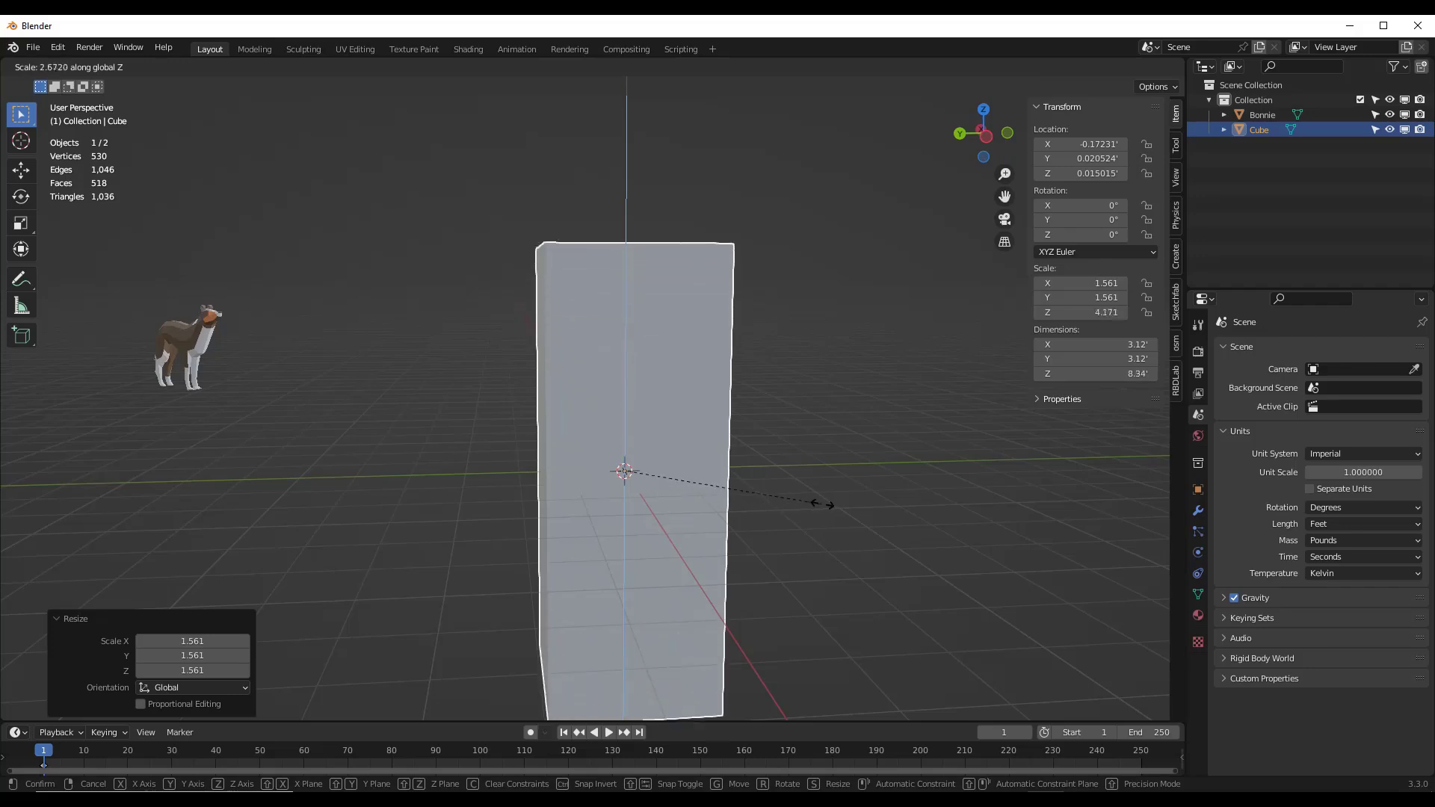
{"action": "left_click", "coordinate": [788, 508]}
Raise the column about 3.64' along the Z axis so that it stands on the ground grid.
{"action": "key", "text": "g"}
{"action": "key", "text": "z"}
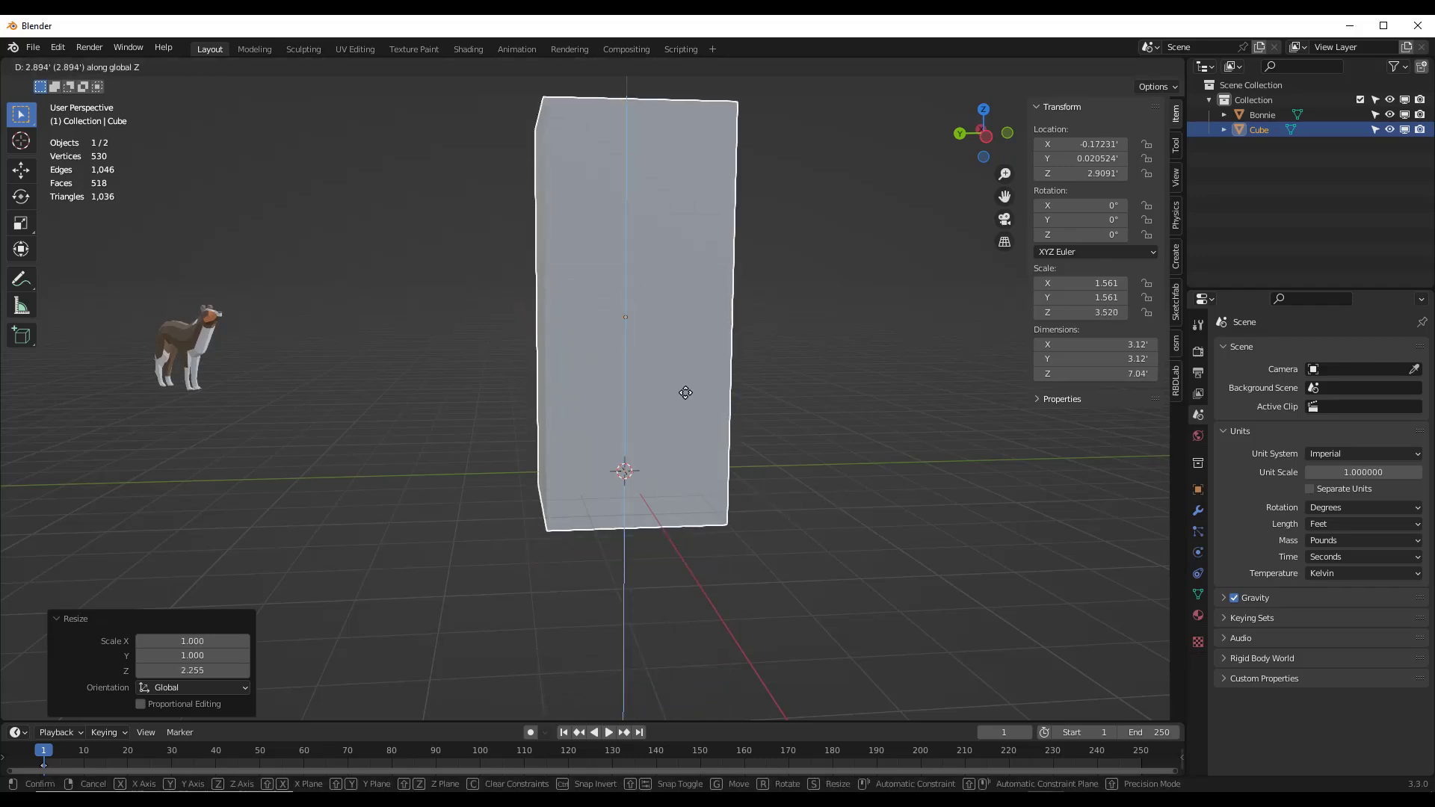
{"action": "left_click", "coordinate": [671, 375]}
{"action": "scroll", "coordinate": [673, 383], "scroll_direction": "down", "scroll_amount": 3}
{"action": "middle_click_drag", "start_coordinate": [603, 397], "coordinate": [679, 306]}
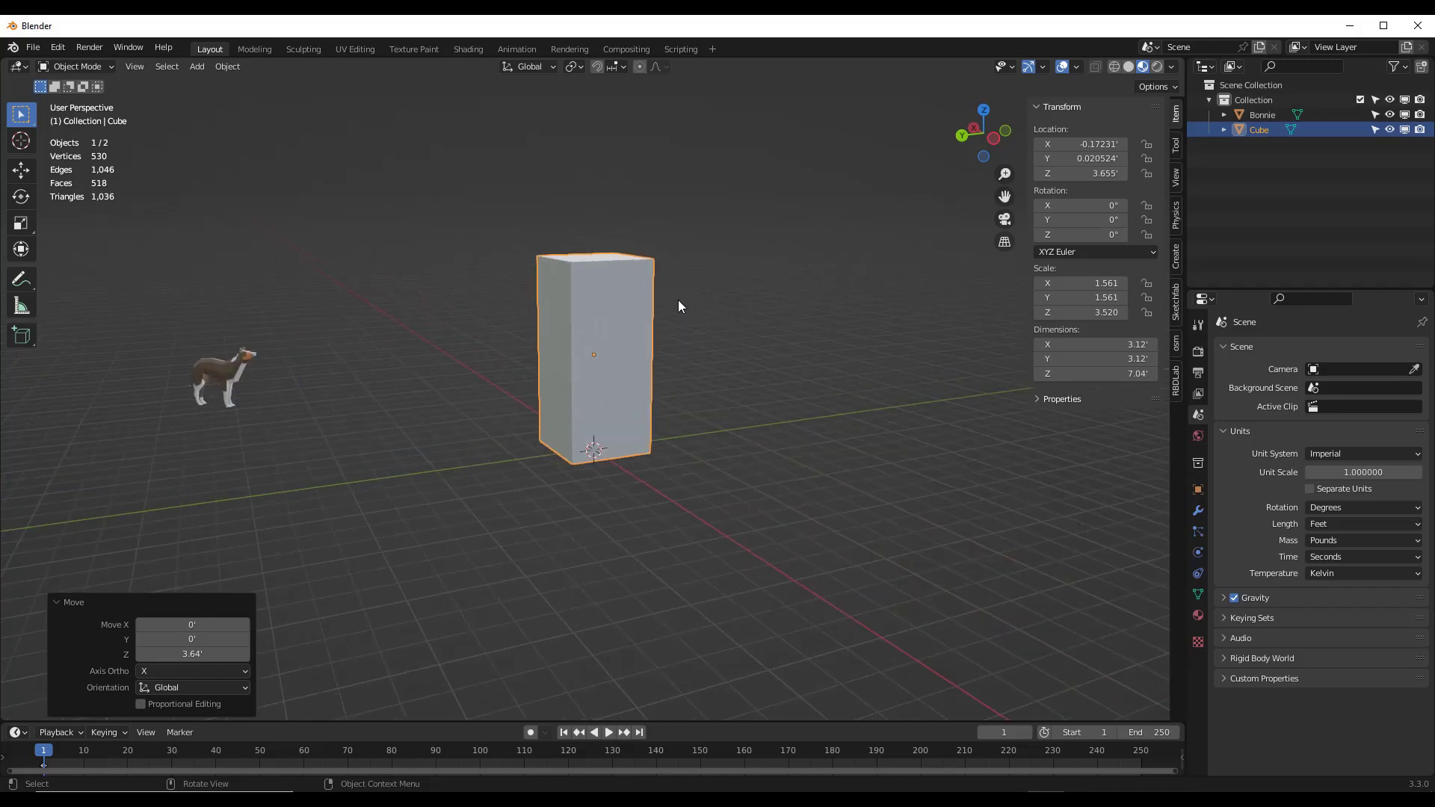
Apply the column's rotation and scale transforms.
{"action": "left_click", "coordinate": [227, 66]}
{"action": "mouse_move", "coordinate": [250, 145]}
{"action": "left_click", "coordinate": [384, 200]}
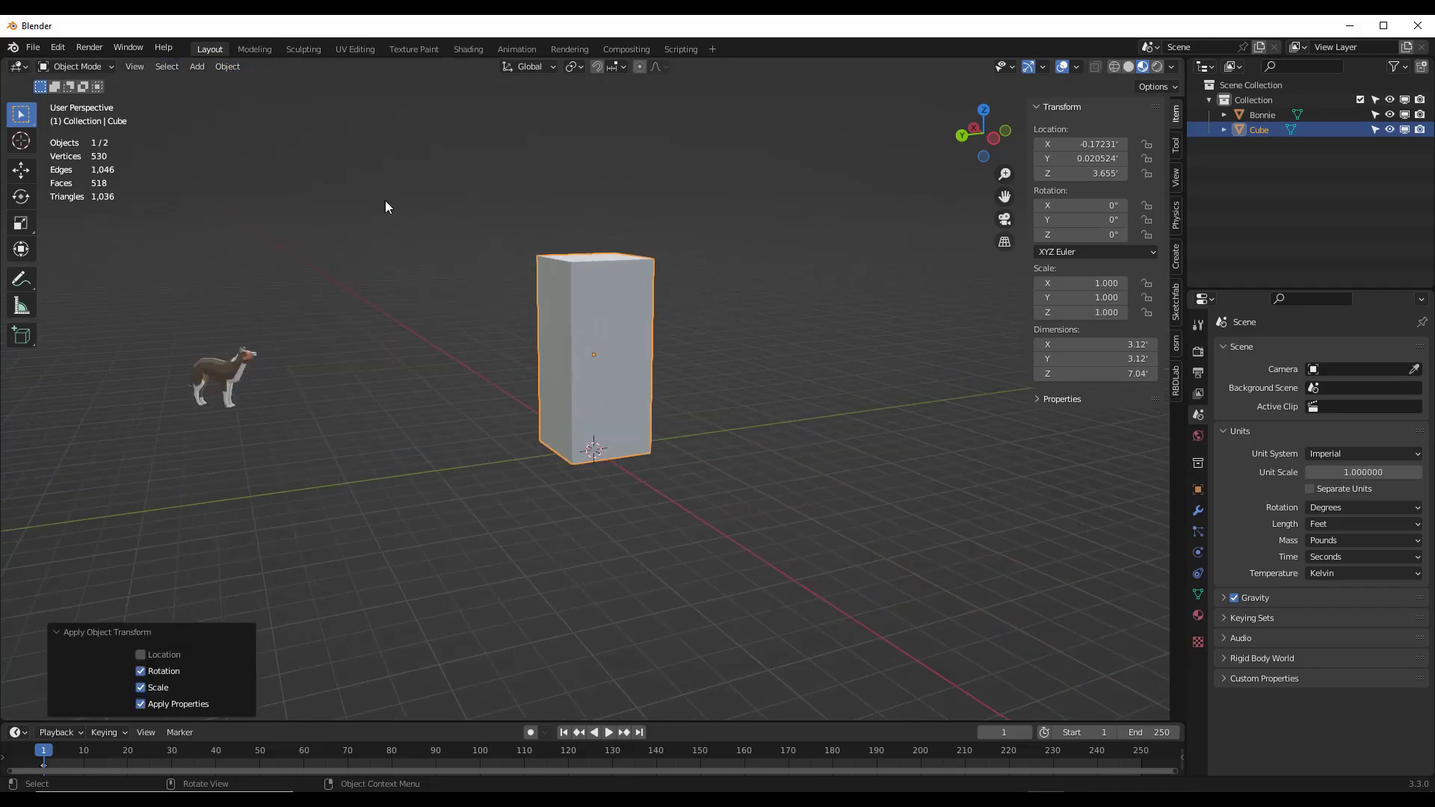
Move the Bonnie object out of Collection into the Scene Collection and choose Collection as RBDLab's working collection.
{"action": "left_click", "coordinate": [1176, 382]}
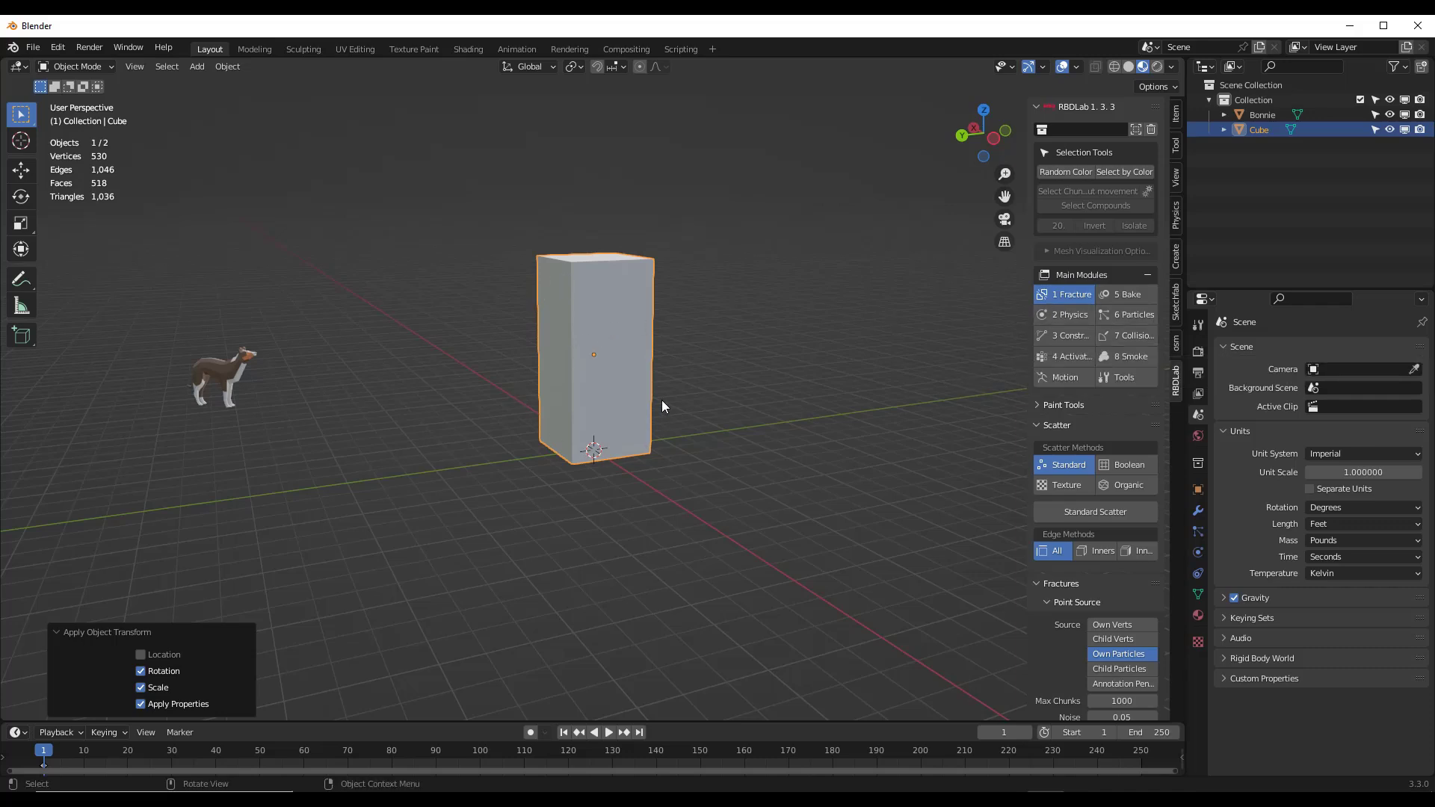
{"action": "scroll", "coordinate": [580, 332], "scroll_direction": "up", "scroll_amount": 4}
{"action": "scroll", "coordinate": [585, 333], "scroll_direction": "down", "scroll_amount": 2}
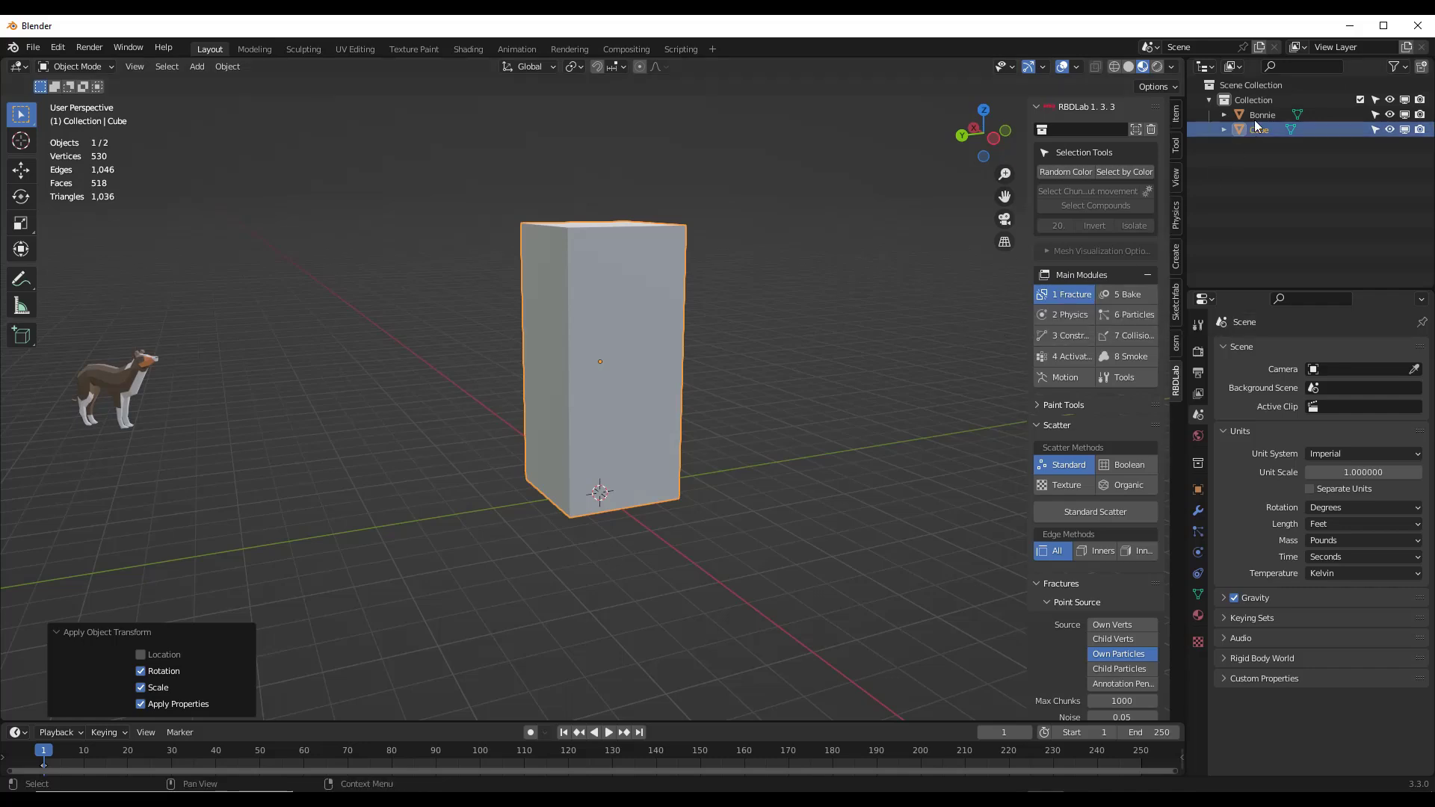
{"action": "left_click_drag", "start_coordinate": [1257, 114], "coordinate": [1239, 81]}
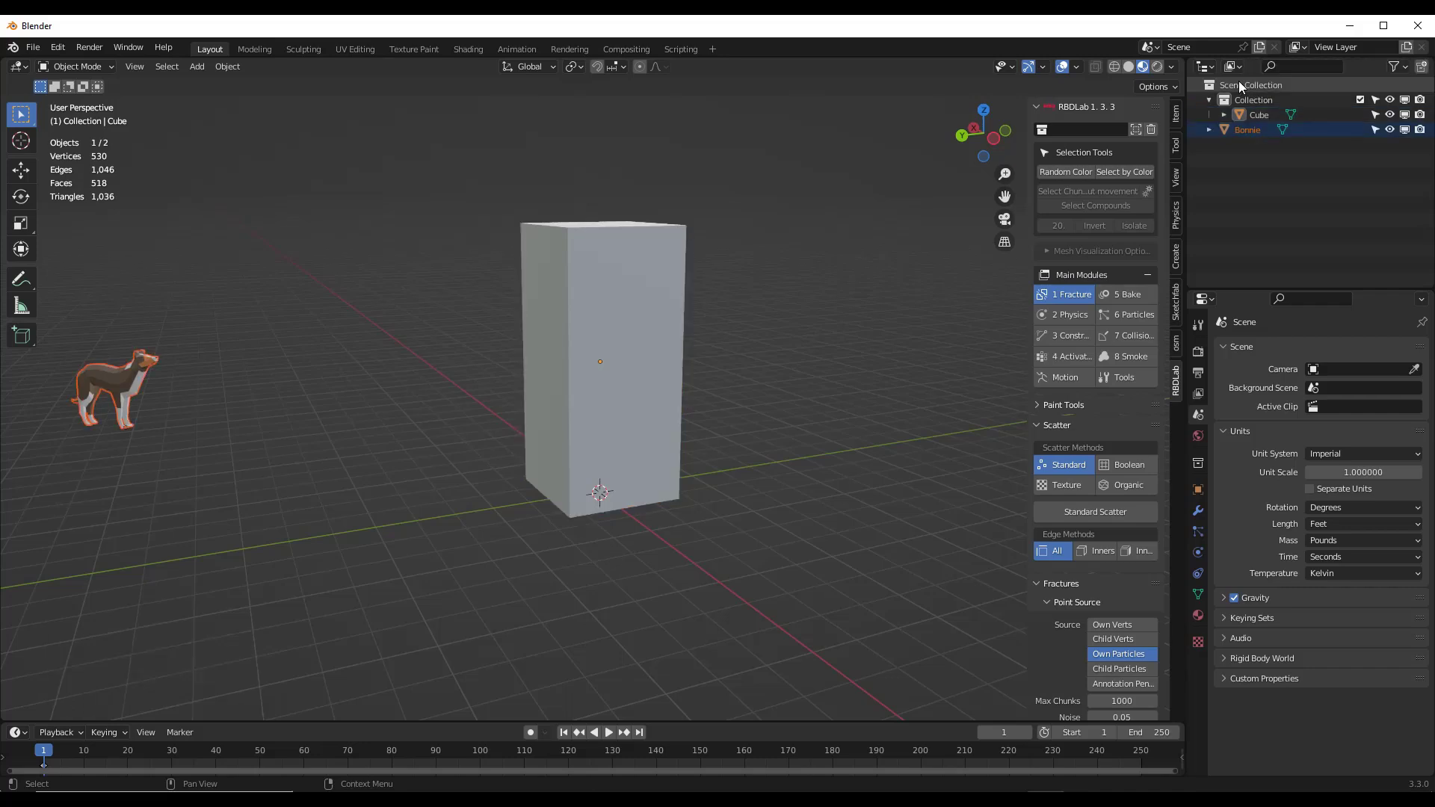
{"action": "left_click", "coordinate": [1087, 129]}
{"action": "left_click", "coordinate": [1065, 154]}
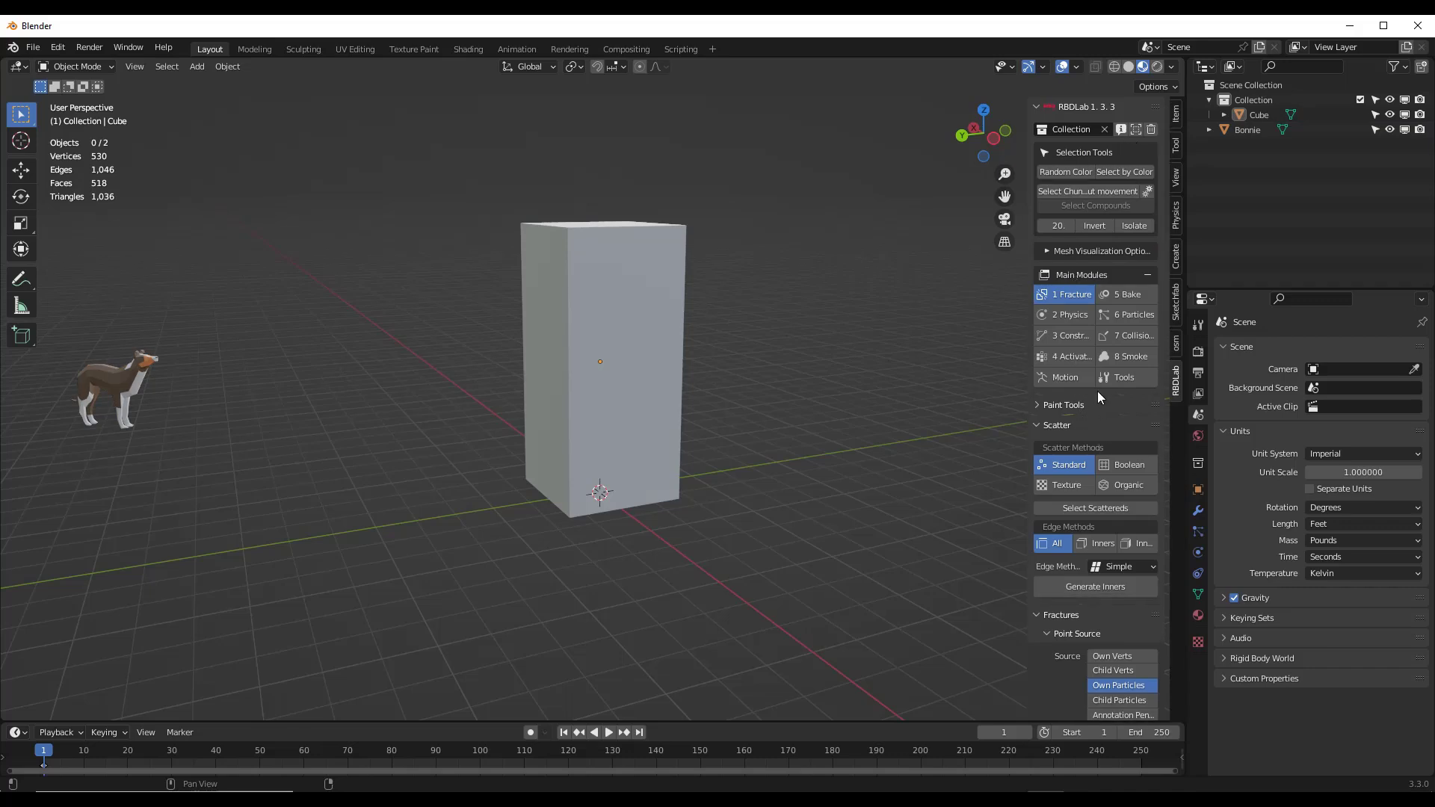
Look through RBDLab's Boolean, Texture and Organic scatter methods, ending back on Standard.
{"action": "scroll", "coordinate": [1097, 391], "scroll_direction": "down", "scroll_amount": 5}
{"action": "scroll", "coordinate": [1121, 310], "scroll_direction": "down", "scroll_amount": 1}
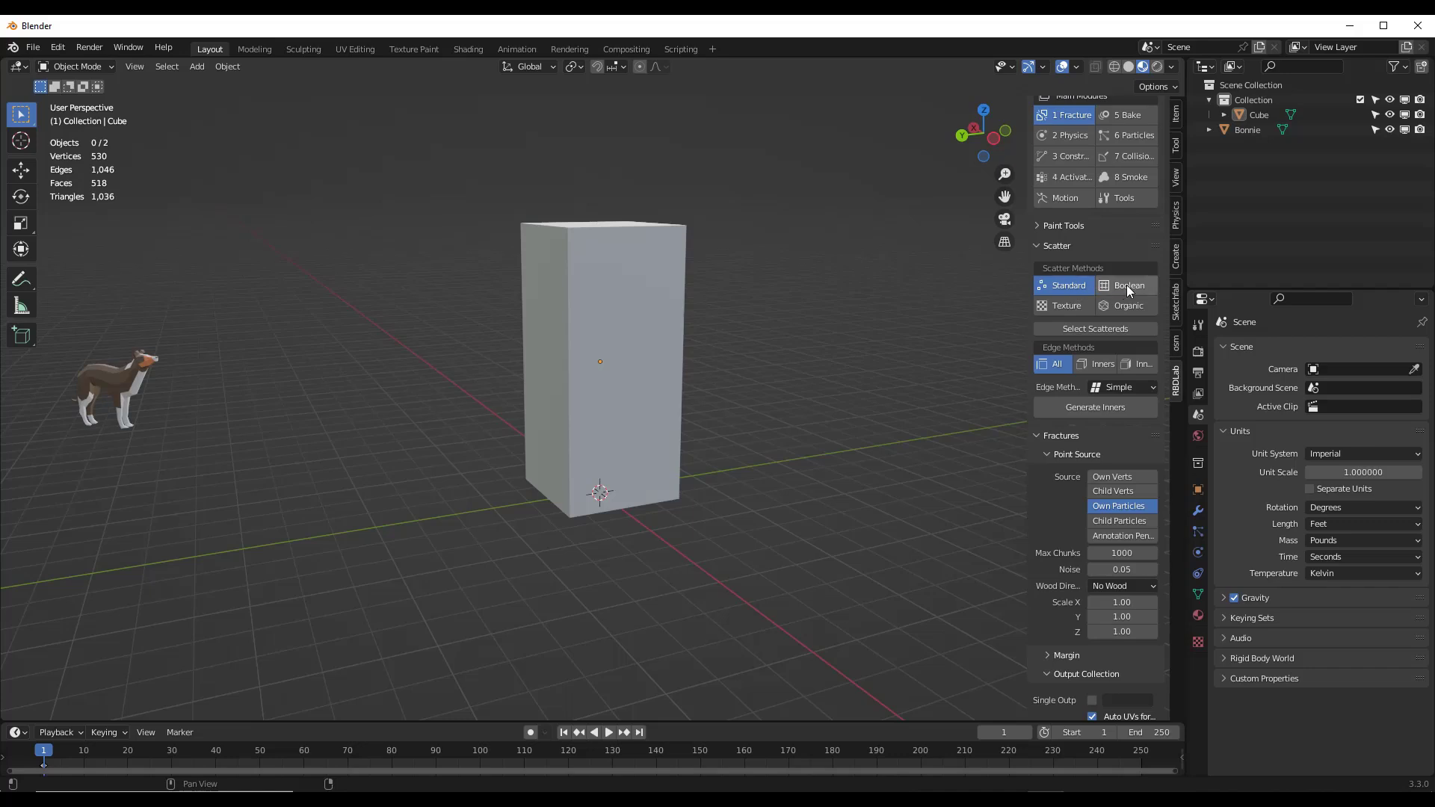
{"action": "left_click", "coordinate": [1127, 285]}
{"action": "left_click", "coordinate": [1073, 304]}
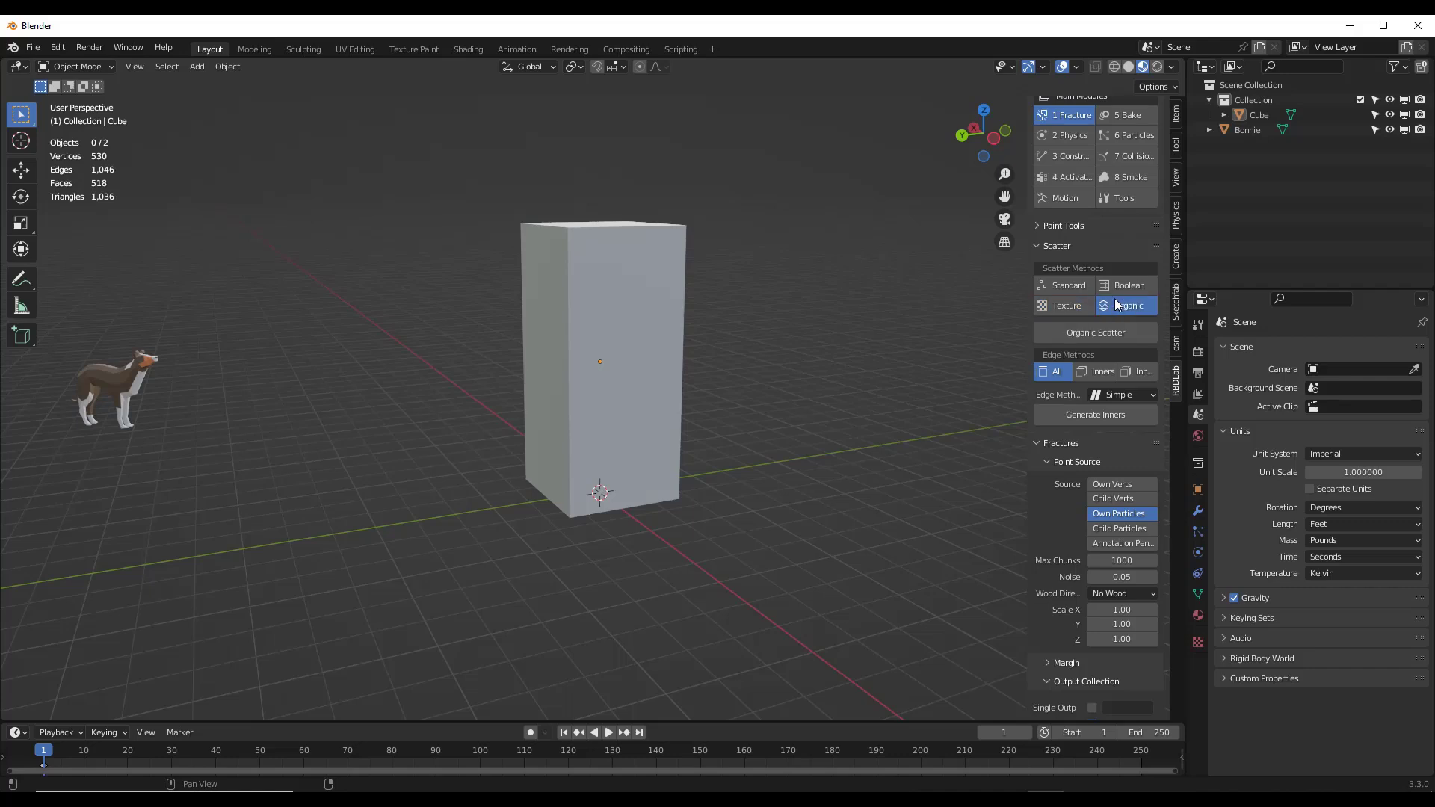
{"action": "left_click", "coordinate": [1125, 287]}
{"action": "left_click", "coordinate": [1062, 286]}
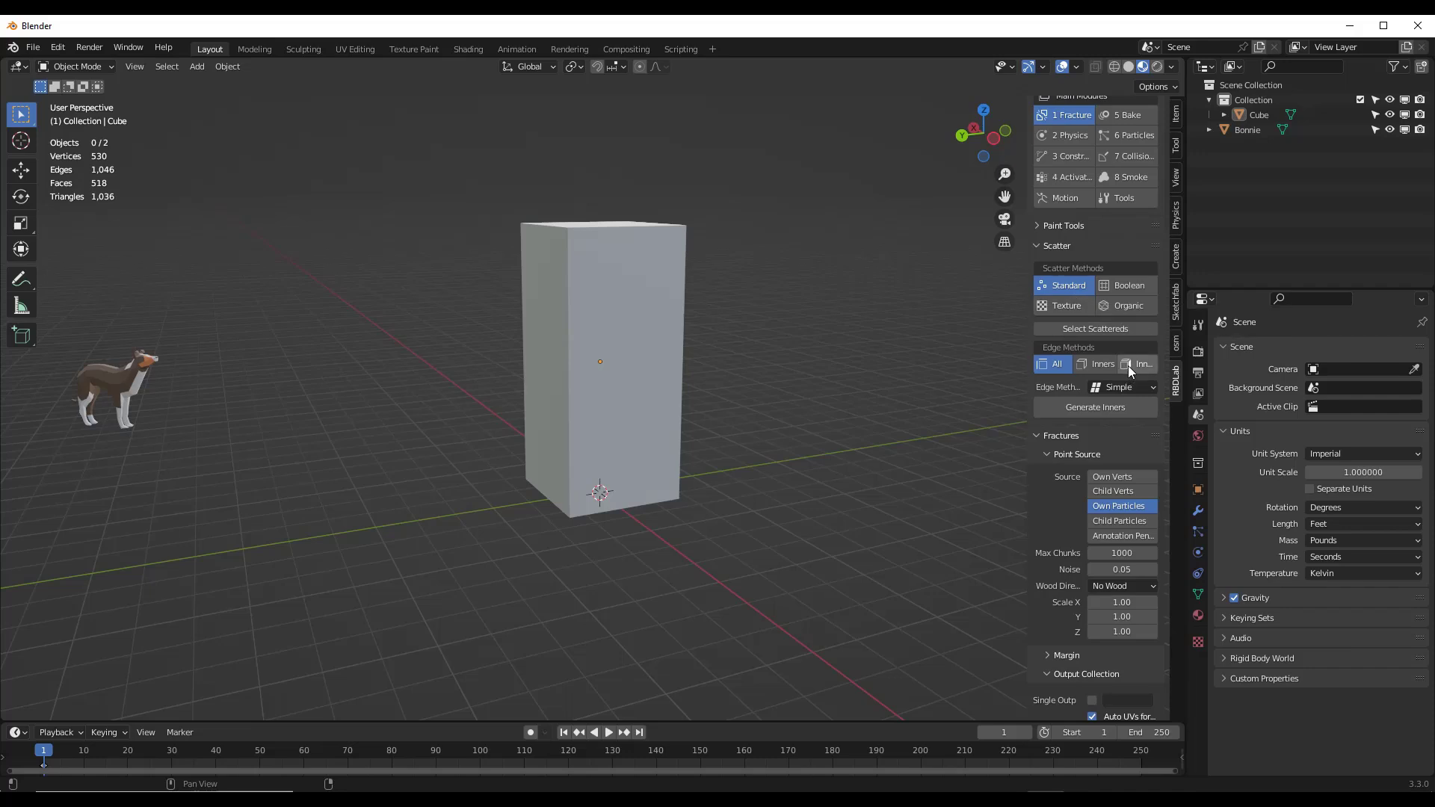
Create a Standard scatter in the column with a density of 40 and accept it.
{"action": "scroll", "coordinate": [1136, 353], "scroll_direction": "down", "scroll_amount": 3}
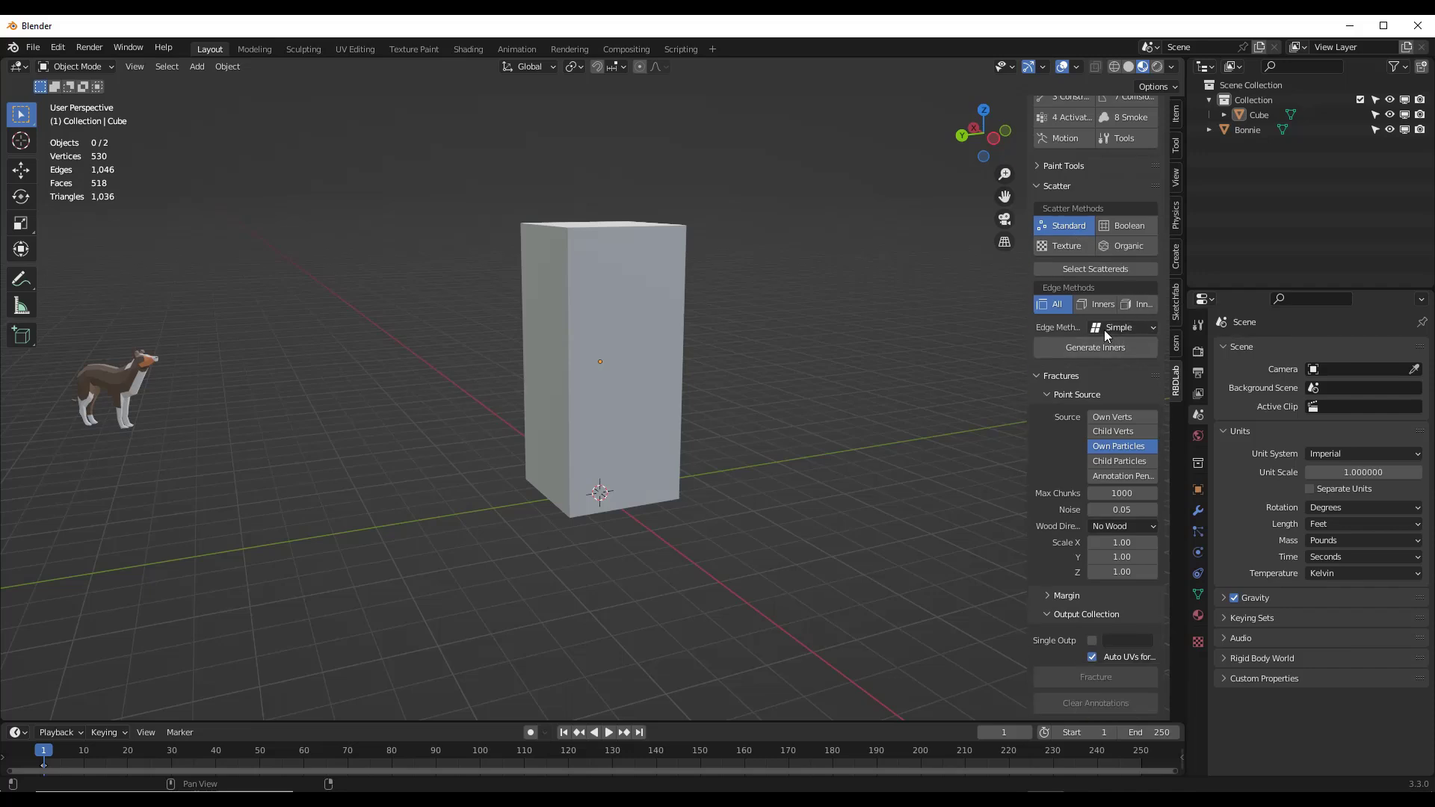
{"action": "left_click", "coordinate": [625, 333]}
{"action": "scroll", "coordinate": [1074, 436], "scroll_direction": "down", "scroll_amount": 1}
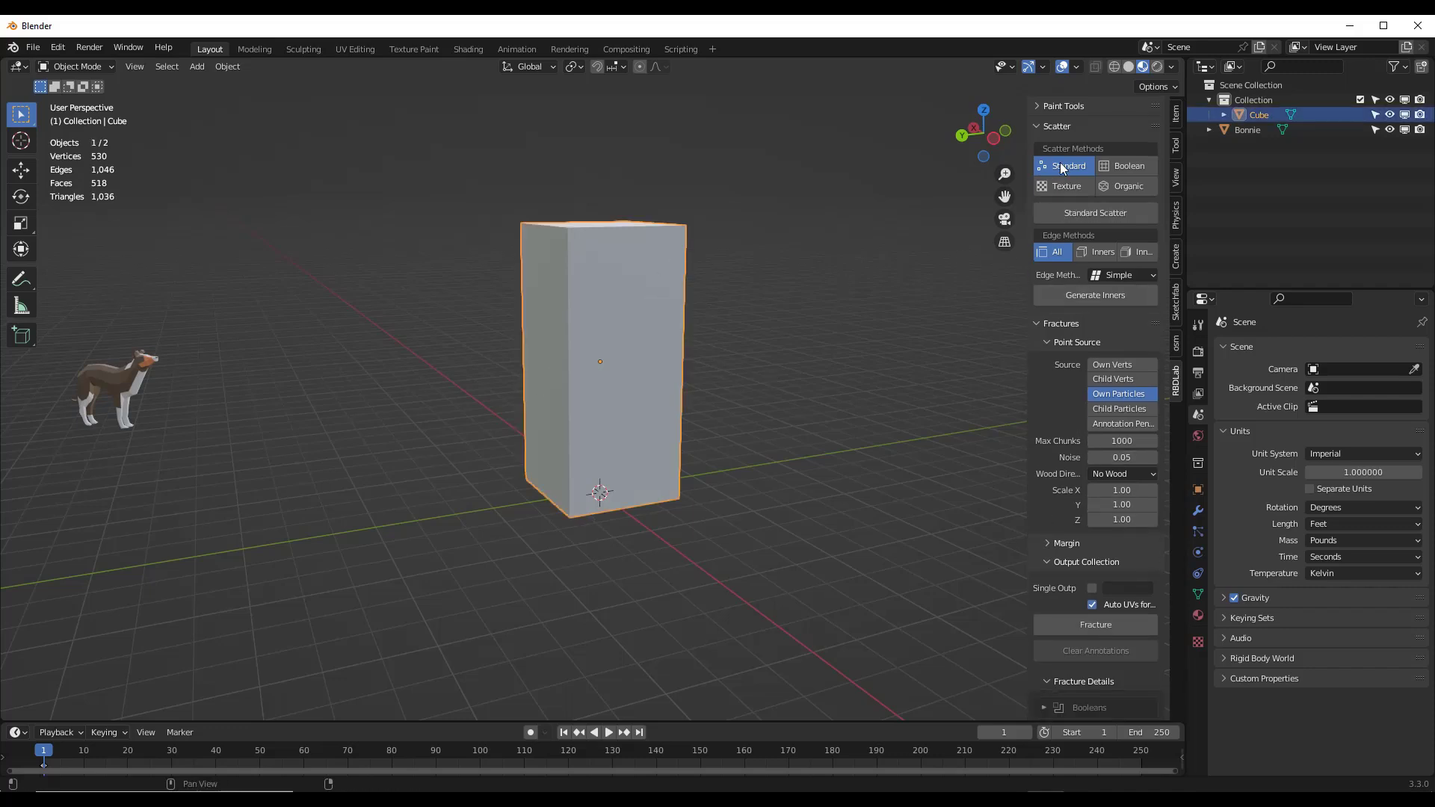
{"action": "left_click", "coordinate": [1094, 212]}
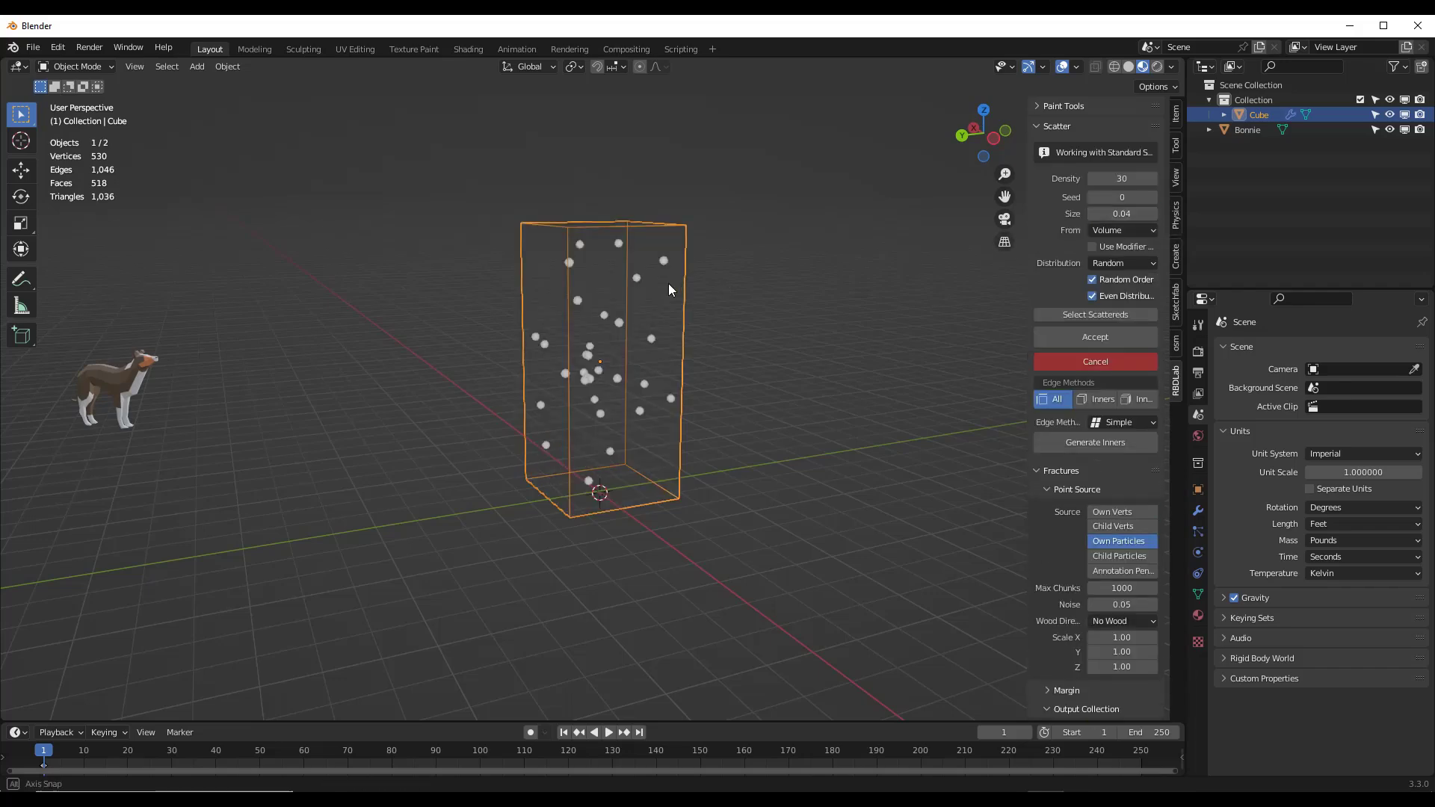
{"action": "middle_click_drag", "start_coordinate": [668, 284], "coordinate": [739, 283]}
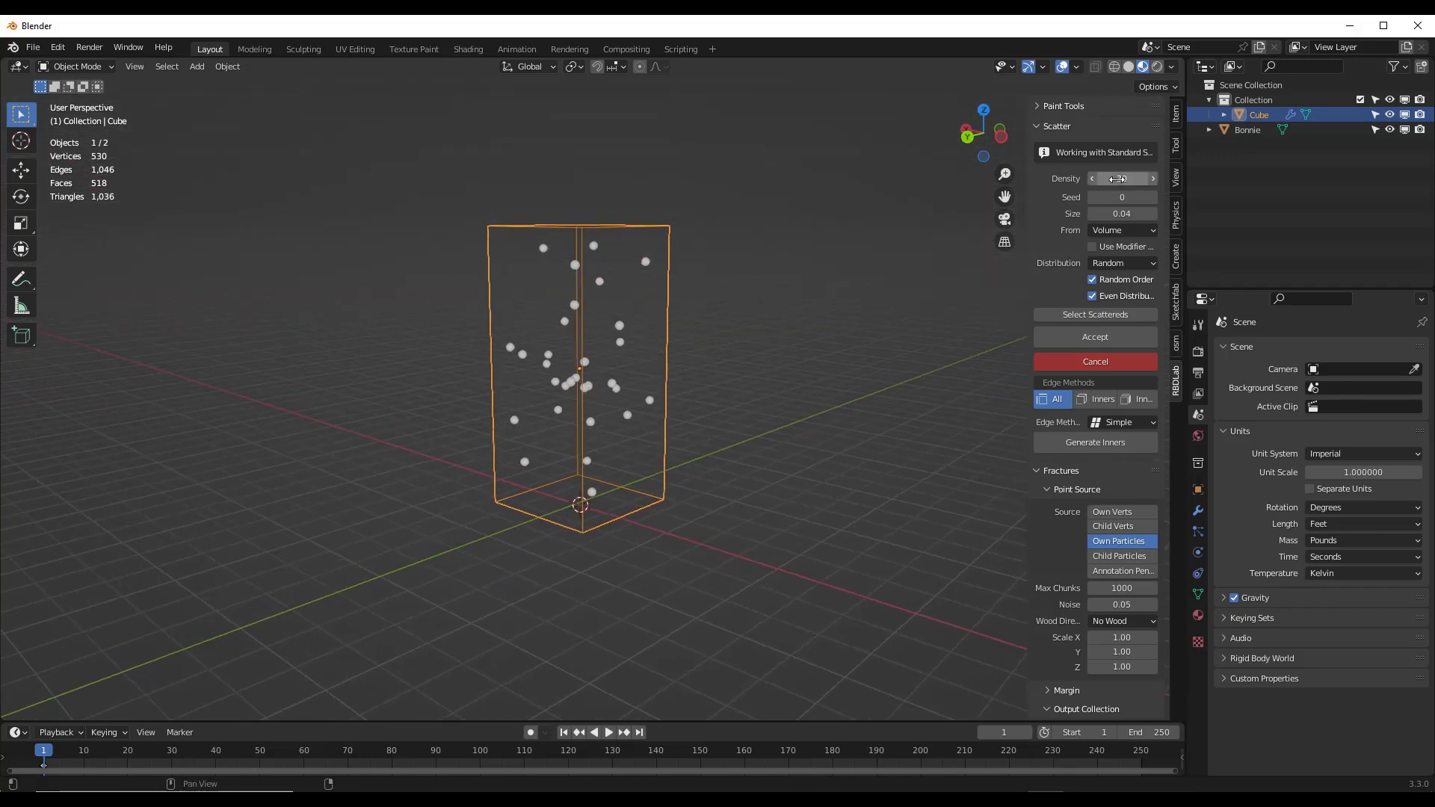
{"action": "mouse_move", "coordinate": [1118, 178]}
{"action": "left_mouse_down"}
{"action": "mouse_move", "coordinate": [1166, 179]}
{"action": "mouse_move", "coordinate": [1104, 178]}
{"action": "mouse_move", "coordinate": [1153, 179]}
{"action": "mouse_move", "coordinate": [1124, 179]}
{"action": "left_mouse_up"}
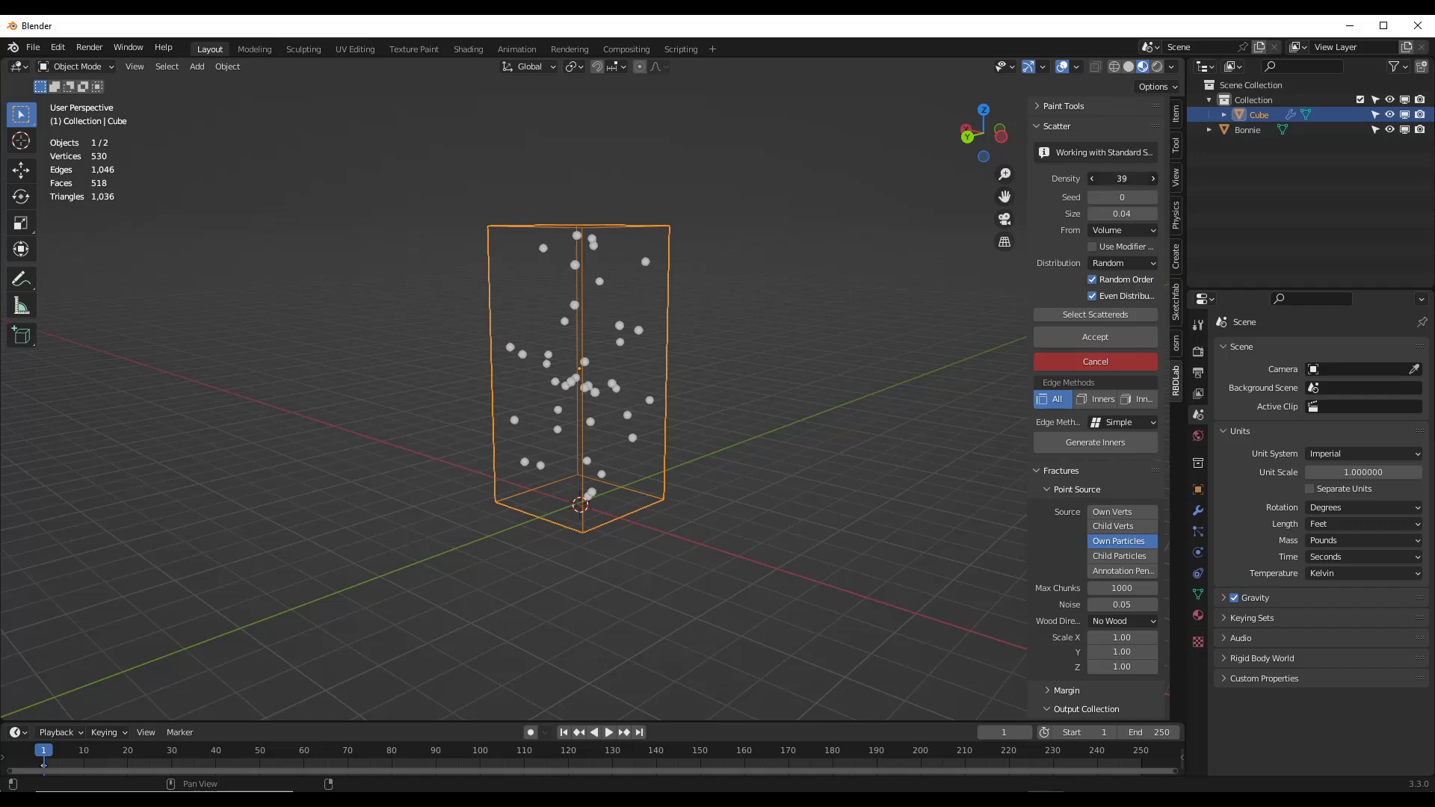
{"action": "left_click", "coordinate": [1118, 179]}
{"action": "type", "text": "40"}
{"action": "key", "text": "Return"}
{"action": "left_click", "coordinate": [1078, 337]}
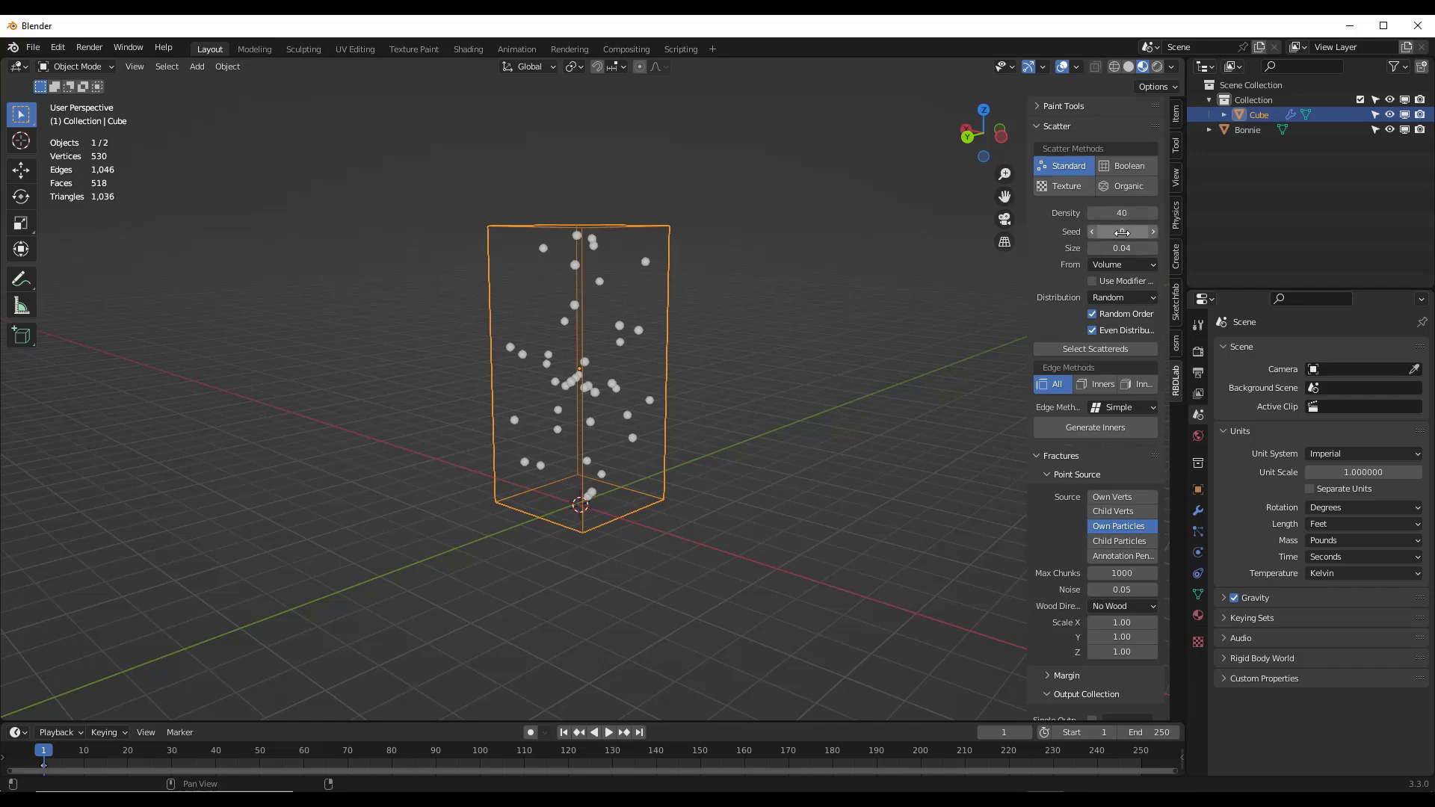
Set the scatter seed to 29 and fracture the column.
{"action": "mouse_move", "coordinate": [1122, 233]}
{"action": "left_mouse_down"}
{"action": "mouse_move", "coordinate": [1196, 233]}
{"action": "mouse_move", "coordinate": [1121, 233]}
{"action": "left_mouse_up"}
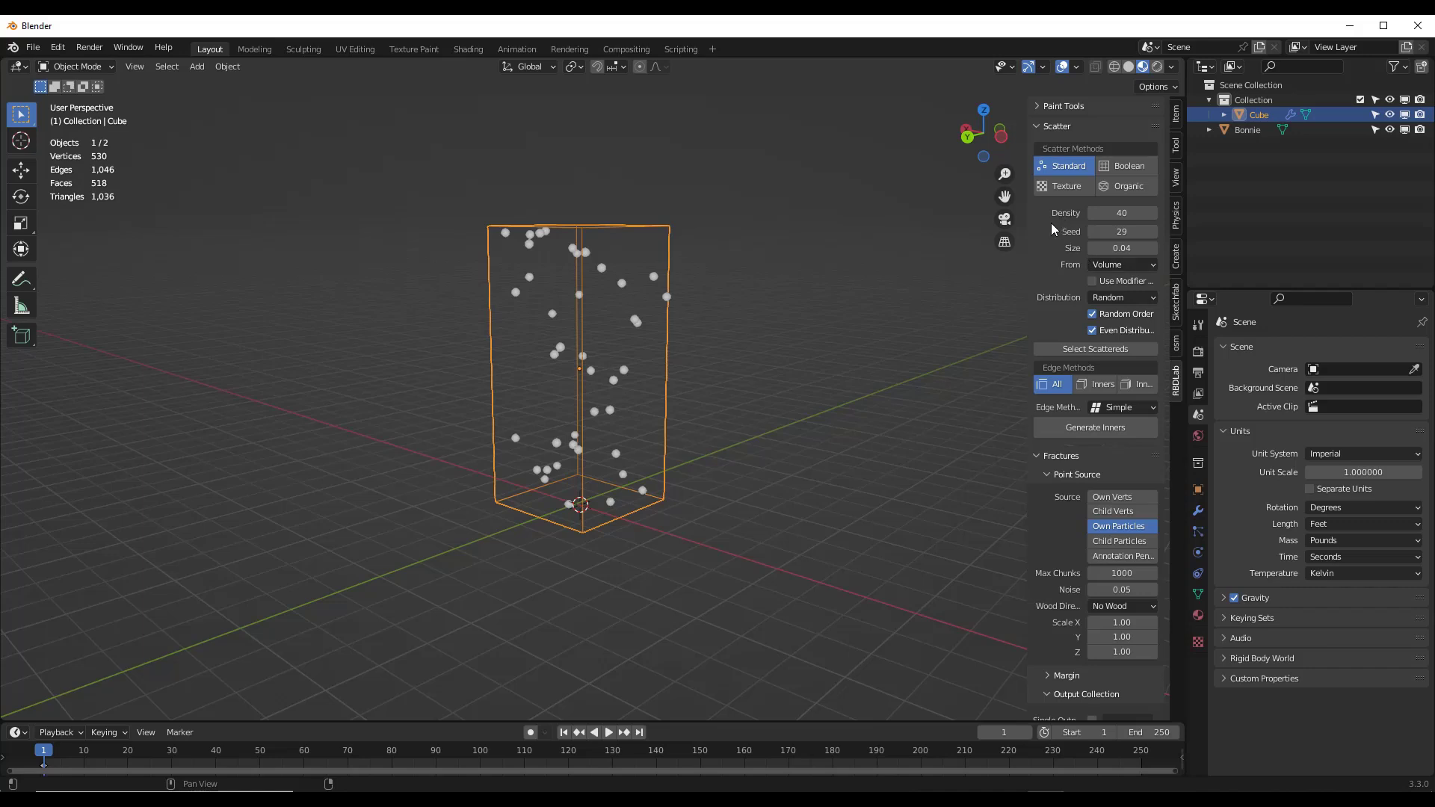
{"action": "scroll", "coordinate": [1054, 293], "scroll_direction": "down", "scroll_amount": 4}
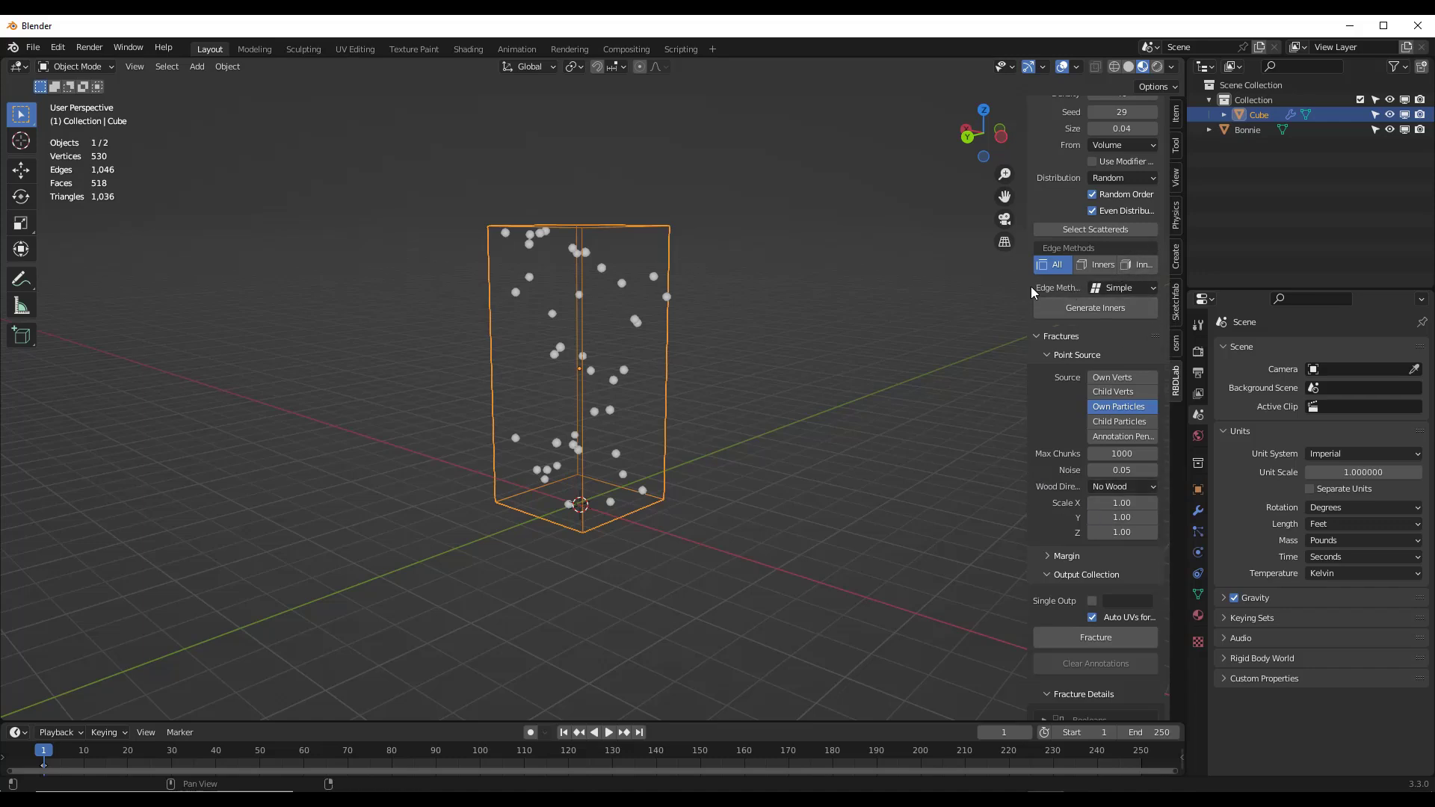
{"action": "scroll", "coordinate": [1093, 299], "scroll_direction": "down", "scroll_amount": 3}
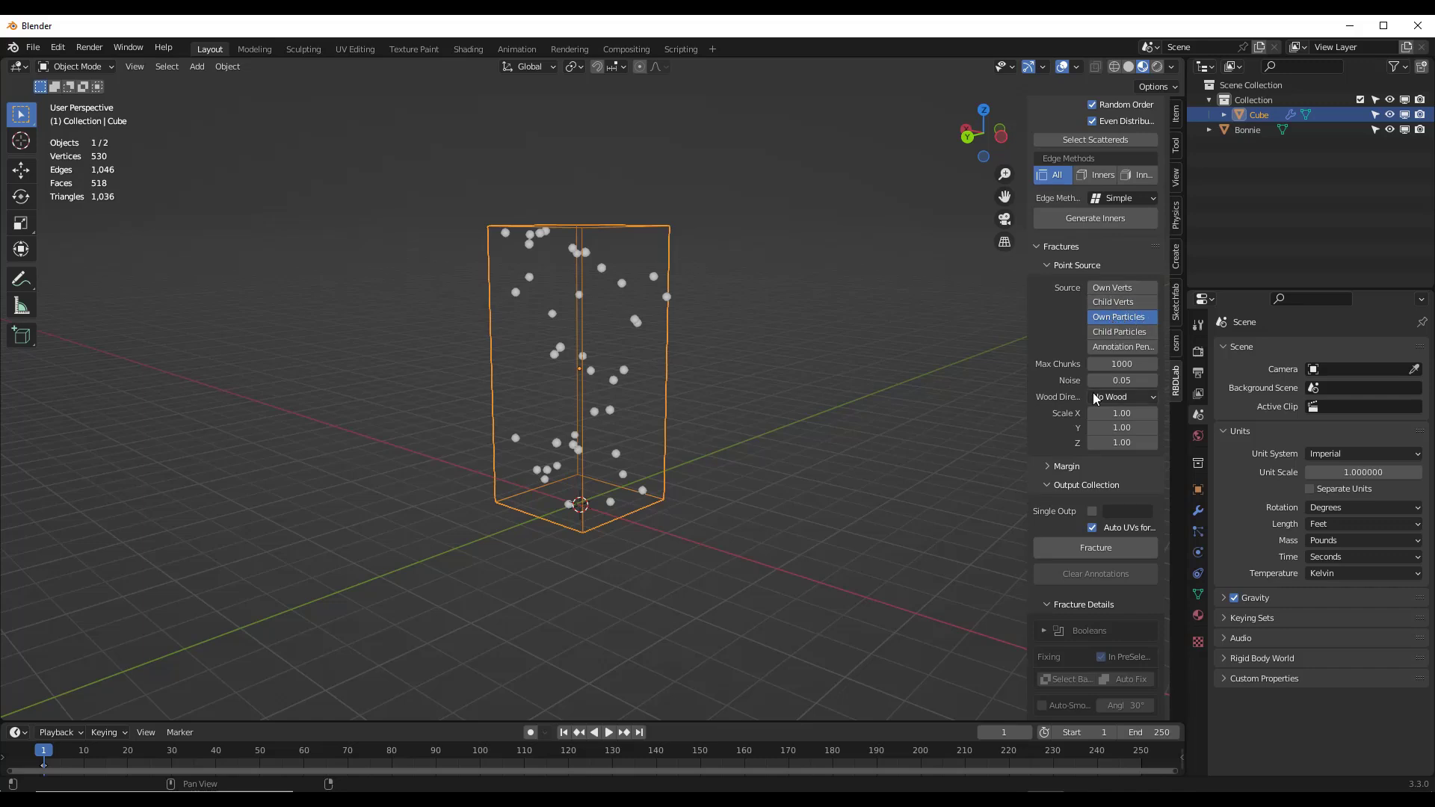
{"action": "left_click", "coordinate": [1093, 551]}
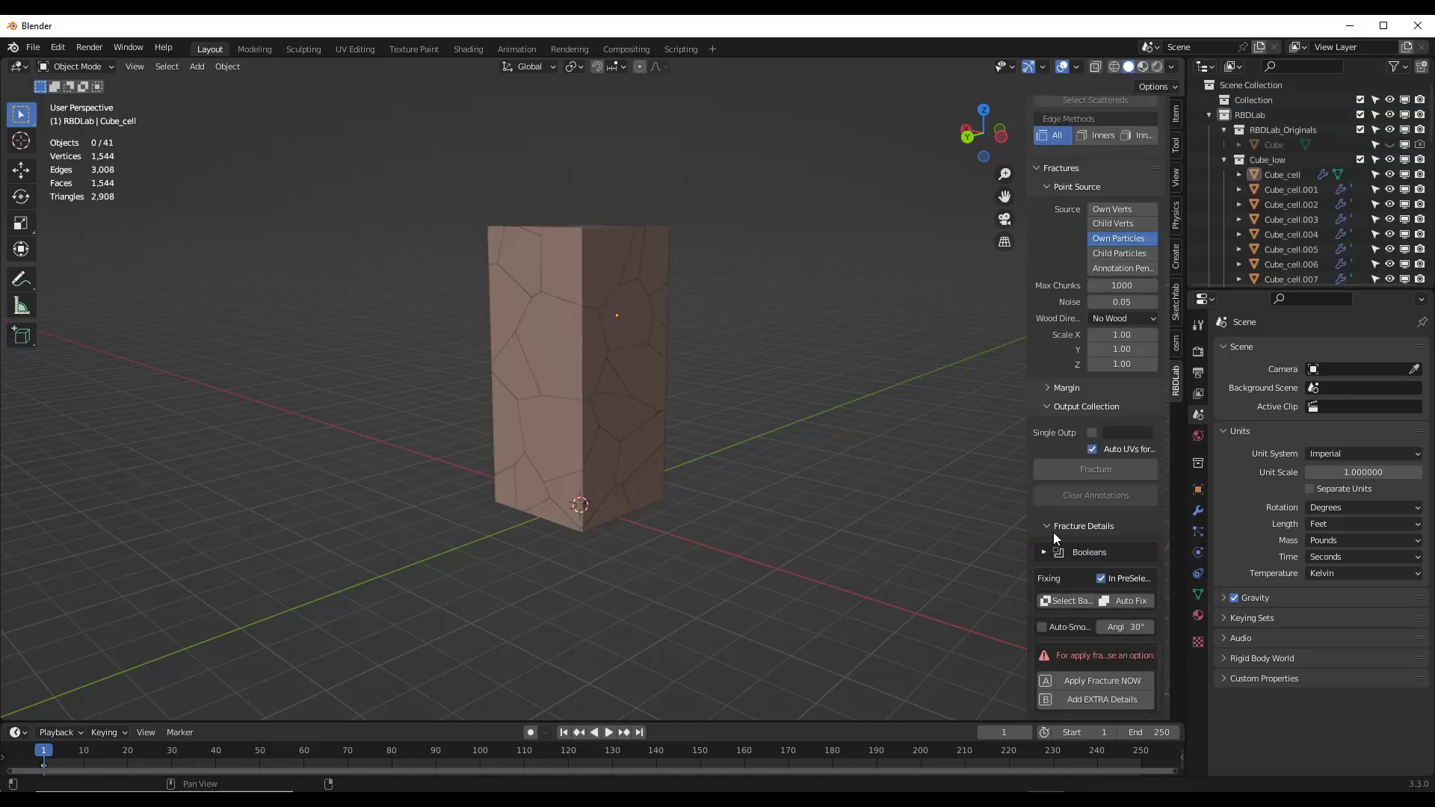
Inspect the fractured column and apply the fracture without adding extra details.
{"action": "mouse_move", "coordinate": [761, 294]}
{"action": "middle_mouse_down"}
{"action": "mouse_move", "coordinate": [536, 300]}
{"action": "mouse_move", "coordinate": [760, 293]}
{"action": "middle_mouse_up"}
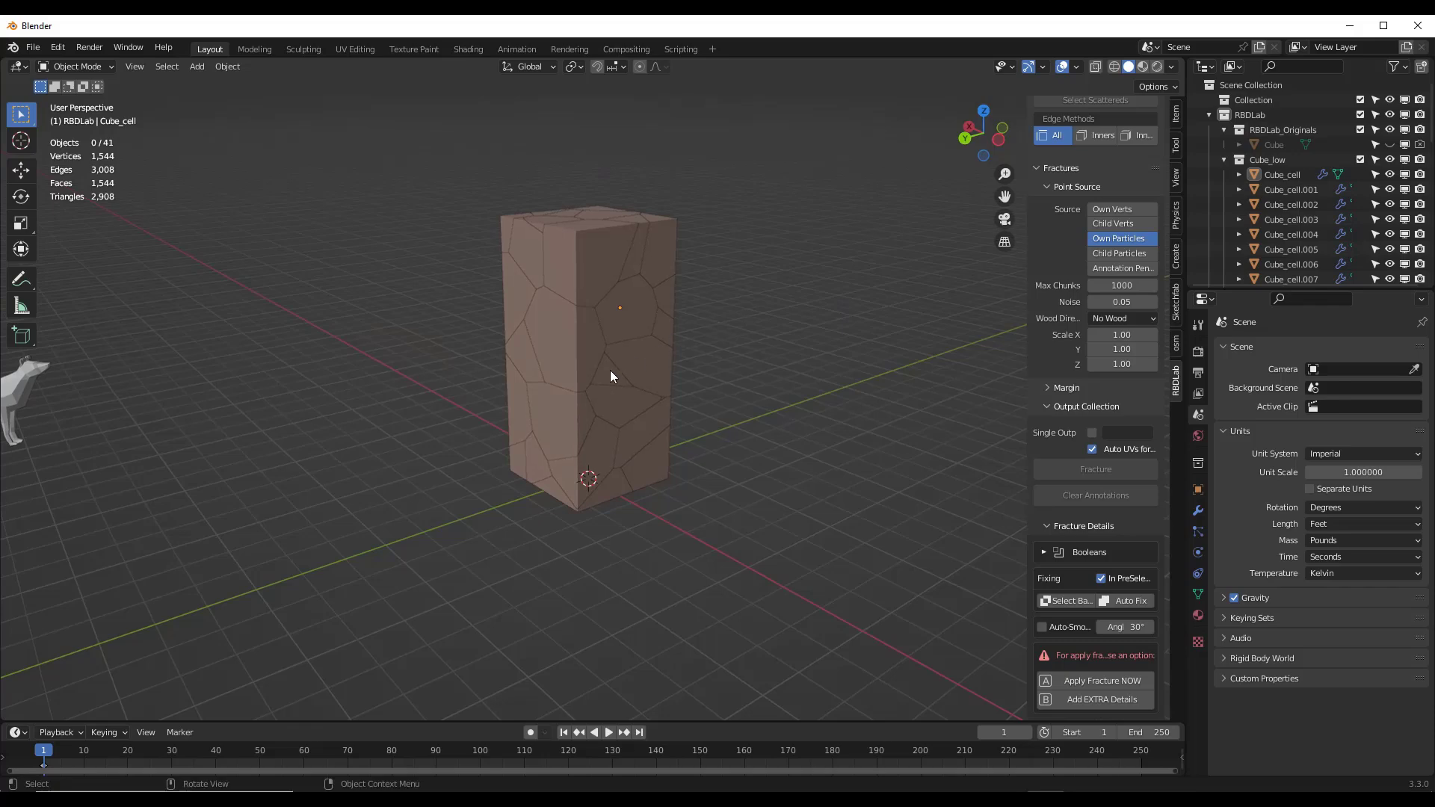
{"action": "scroll", "coordinate": [601, 370], "scroll_direction": "up", "scroll_amount": 2}
{"action": "scroll", "coordinate": [605, 365], "scroll_direction": "down", "scroll_amount": 2}
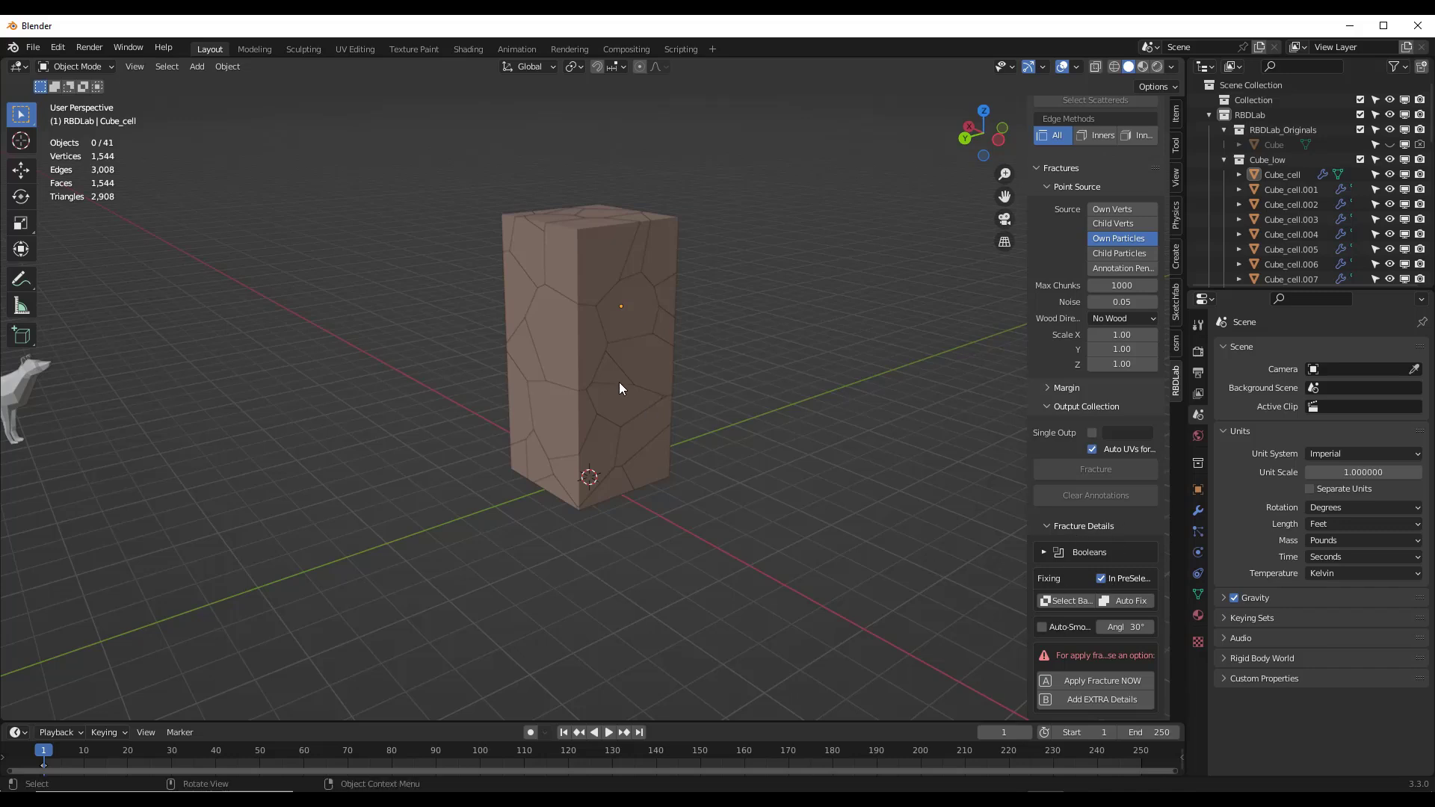
{"action": "left_click", "coordinate": [1096, 681]}
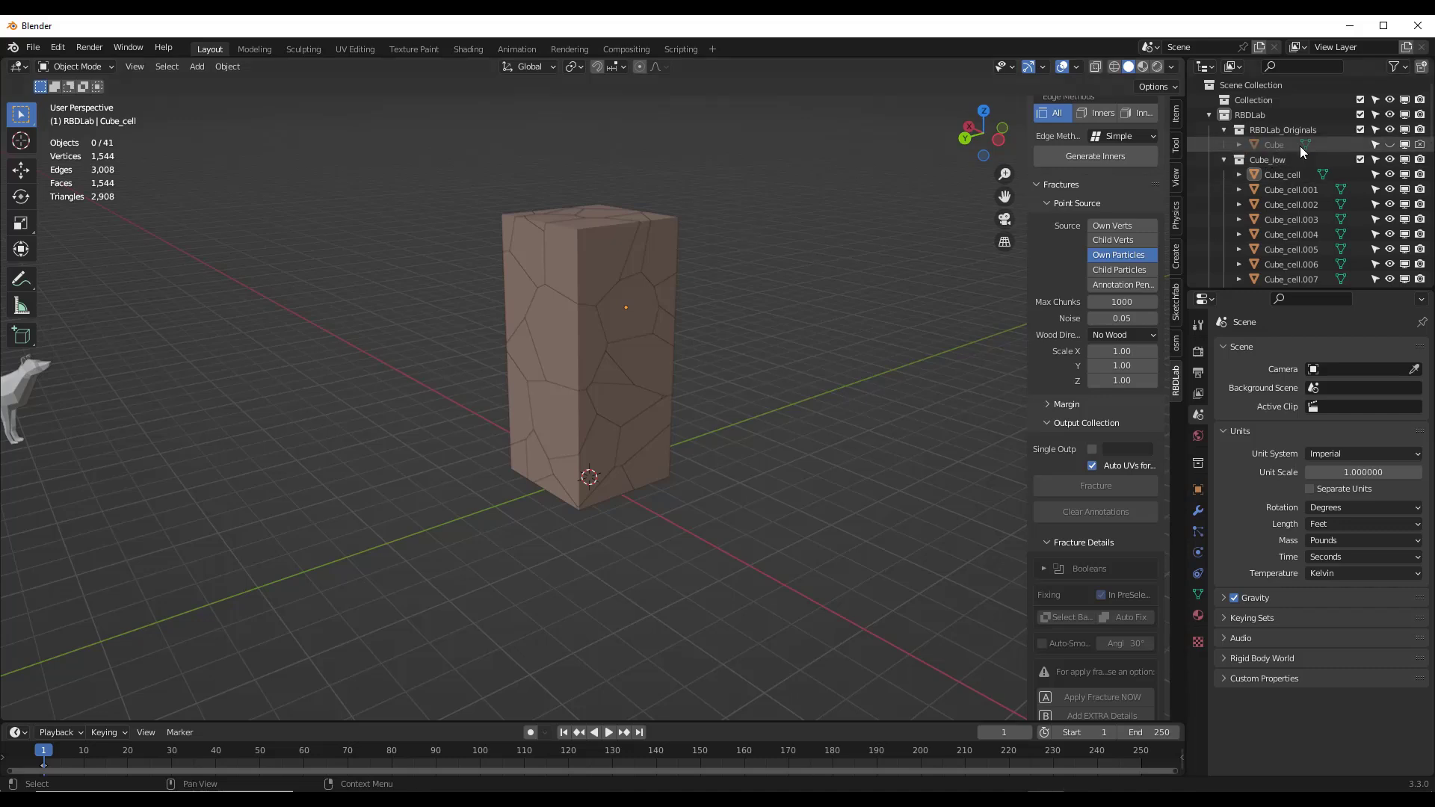
Examine individual chunks of the fractured column, play the timeline without physics and return to the first frame.
{"action": "left_click", "coordinate": [1389, 144]}
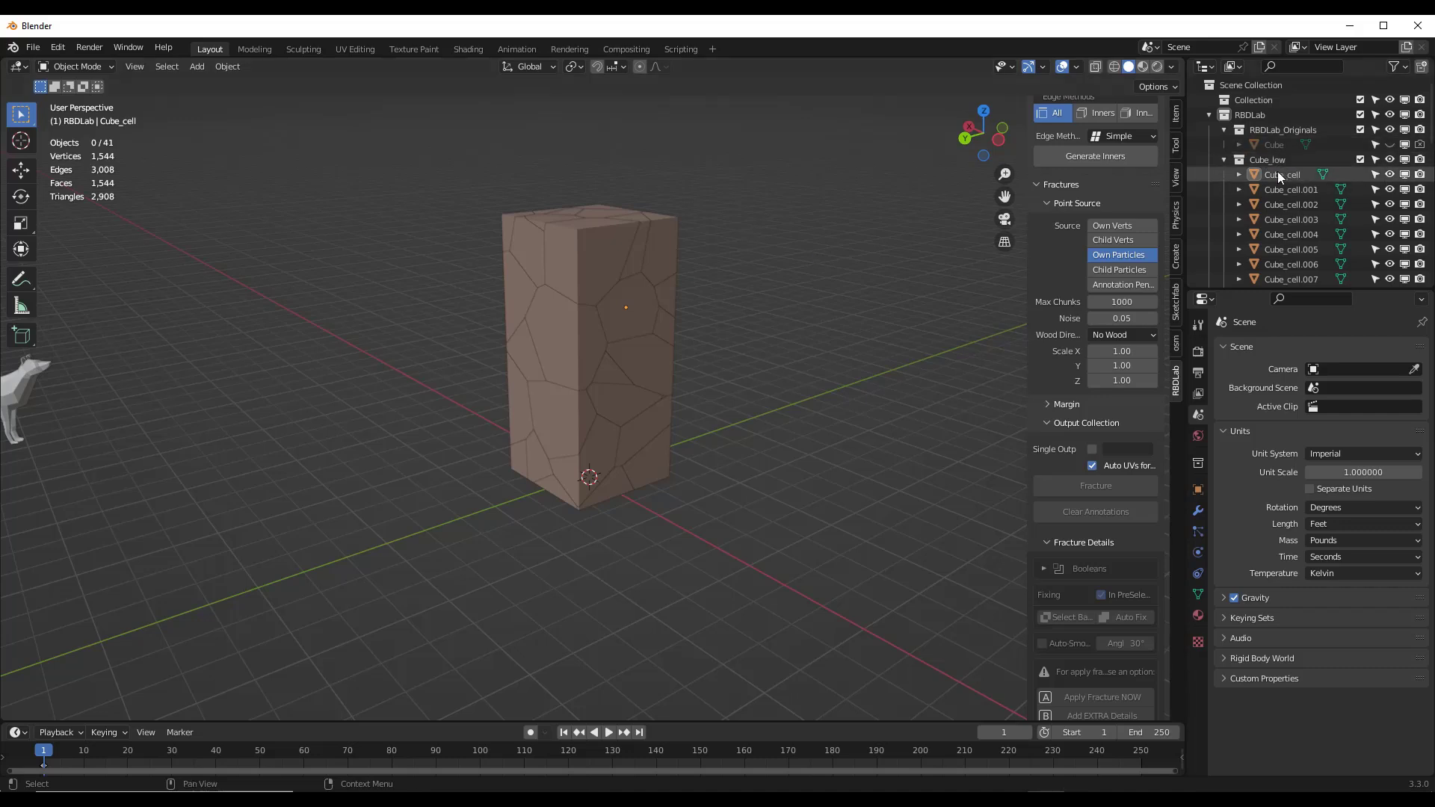
{"action": "left_click", "coordinate": [625, 247]}
{"action": "left_click", "coordinate": [657, 288]}
{"action": "left_click", "coordinate": [668, 272]}
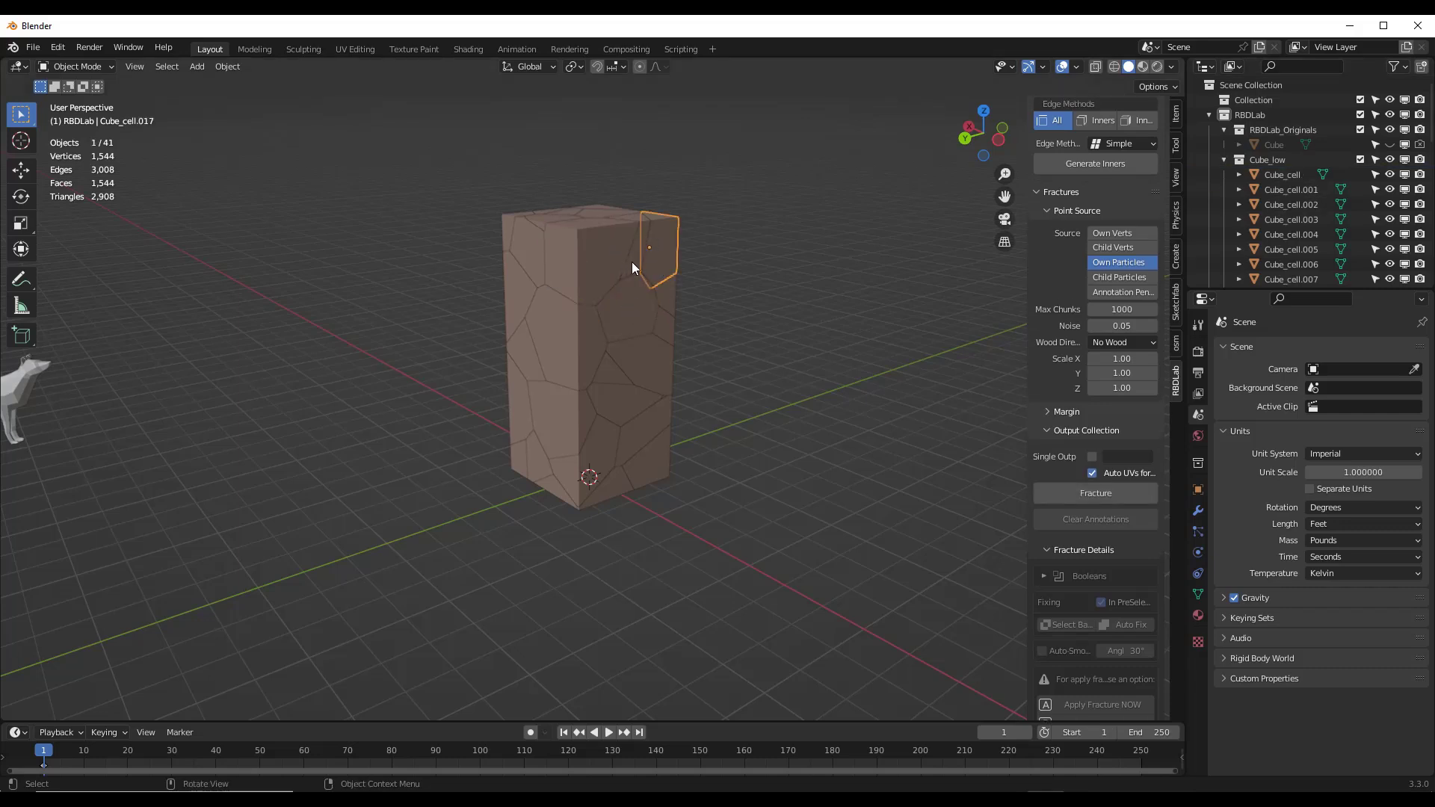
{"action": "left_click", "coordinate": [610, 249]}
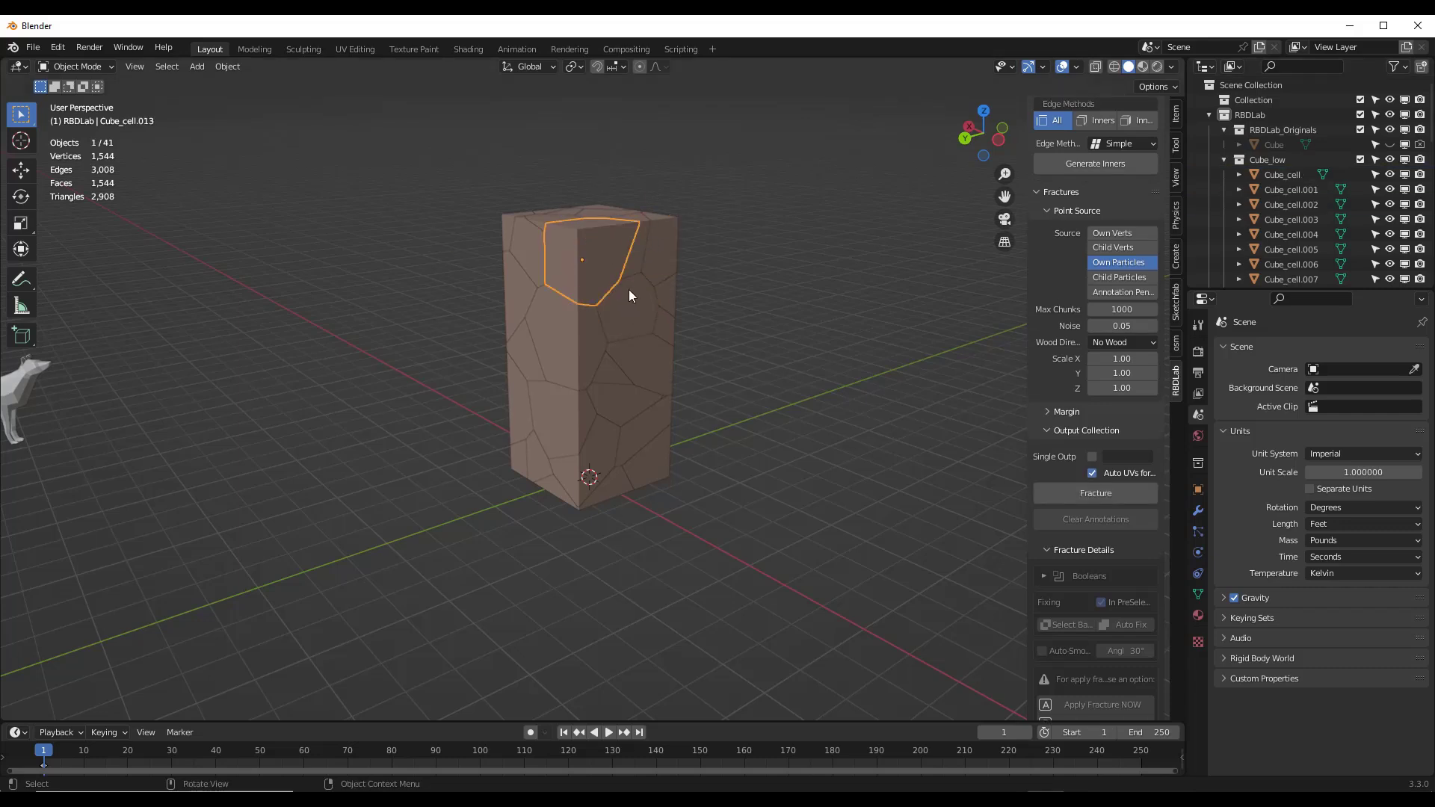
{"action": "left_click", "coordinate": [606, 733]}
{"action": "left_click", "coordinate": [602, 733]}
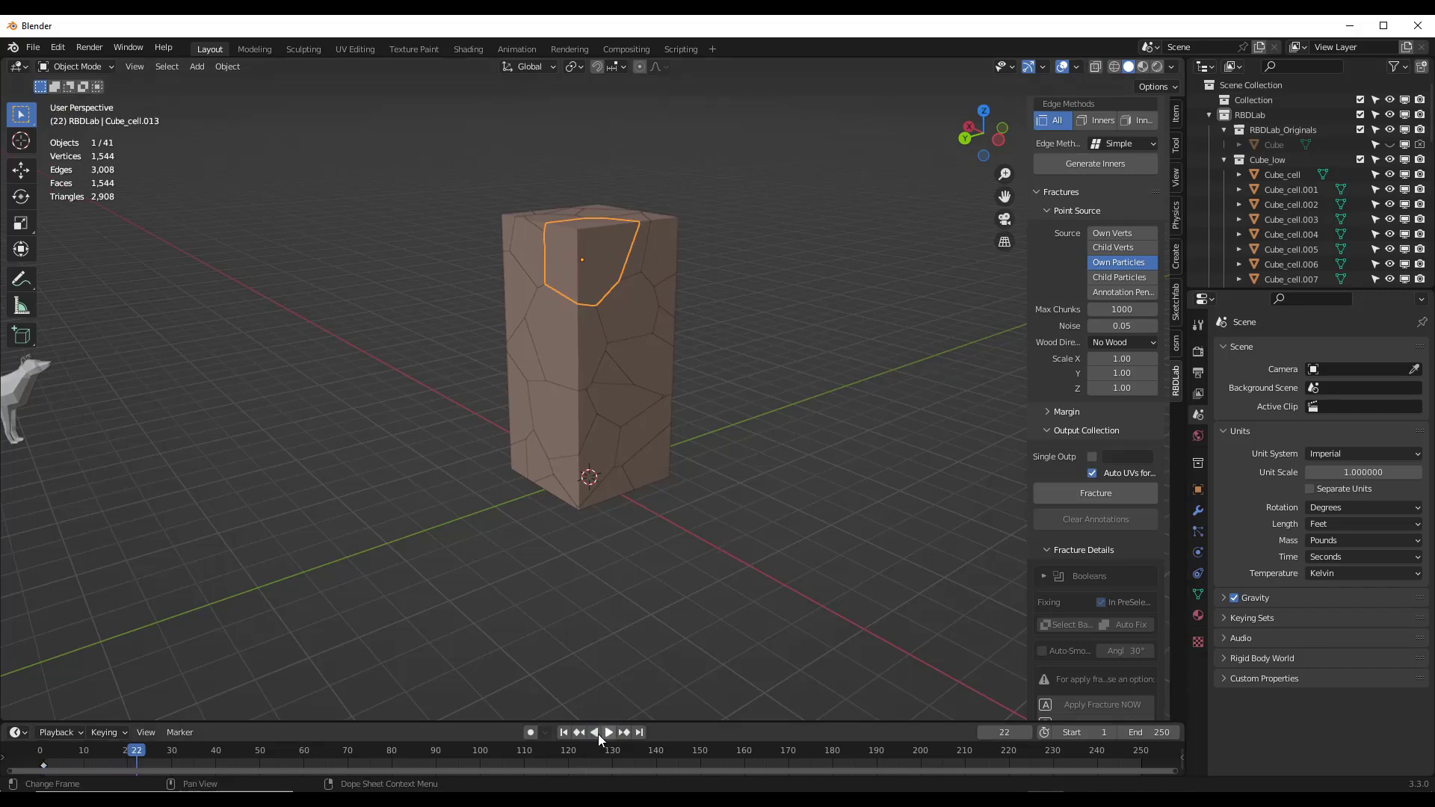
{"action": "left_click", "coordinate": [563, 733]}
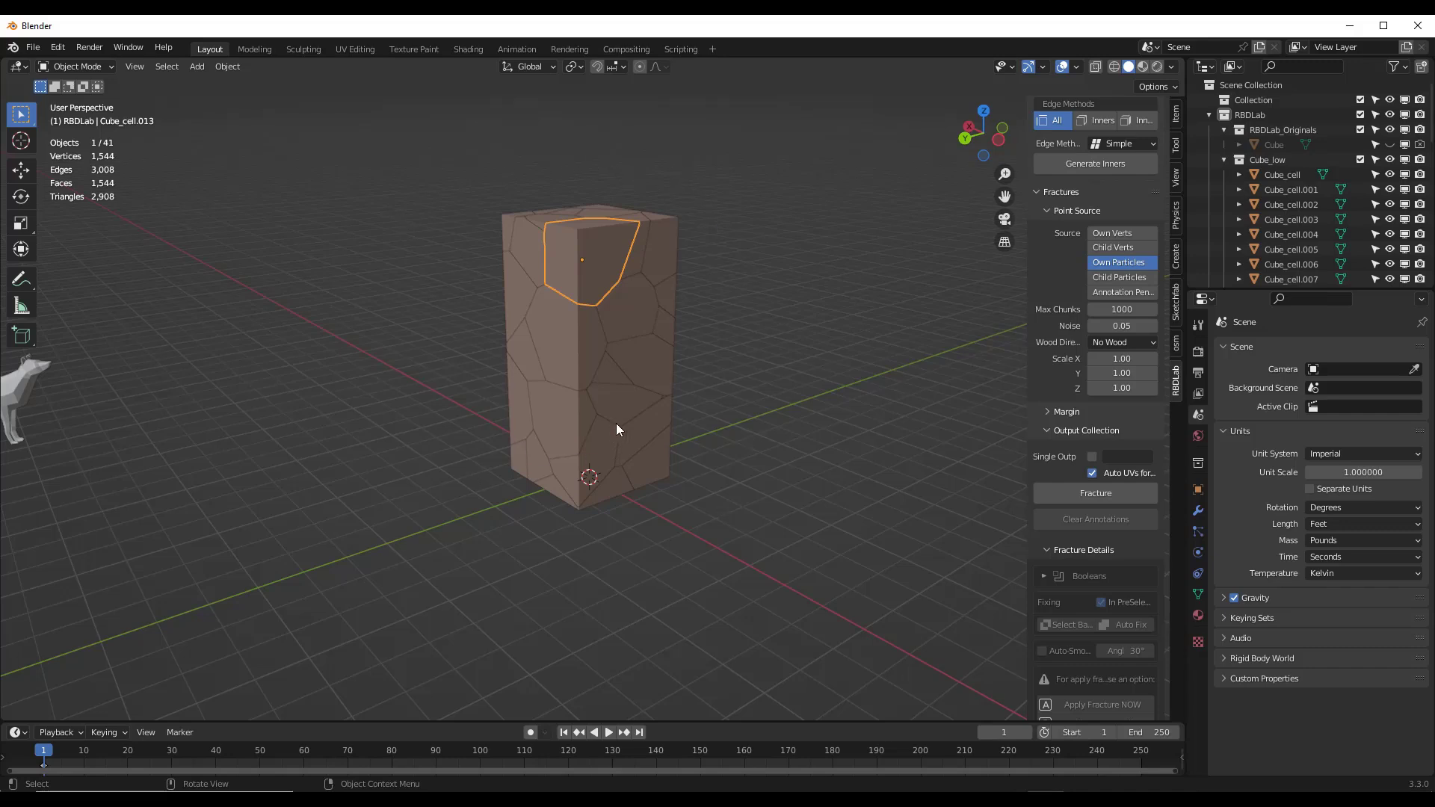
Open RBDLab's Physics module and add an RBDLab ground beneath the fractured column.
{"action": "scroll", "coordinate": [1093, 403], "scroll_direction": "up", "scroll_amount": 8}
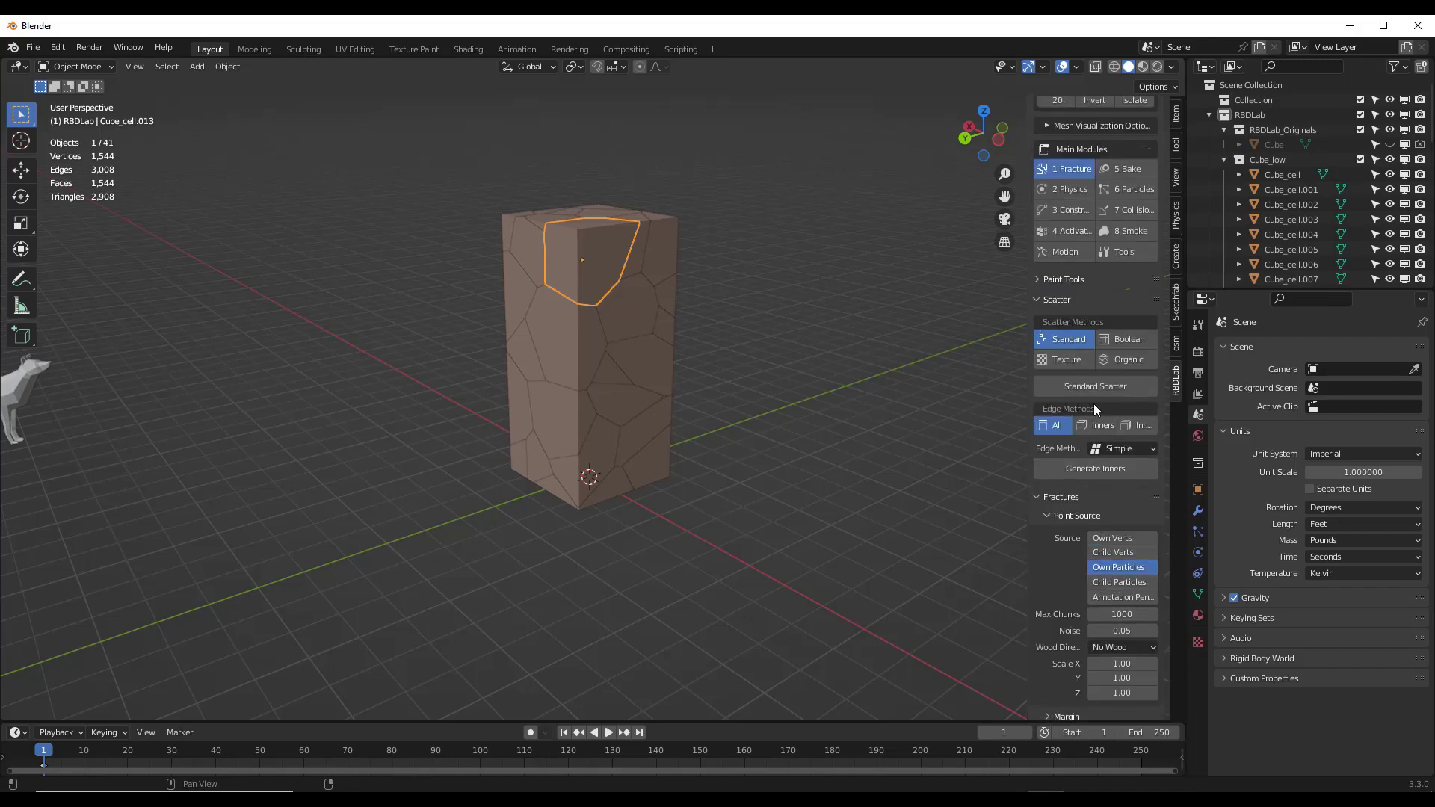
{"action": "left_click", "coordinate": [1067, 252]}
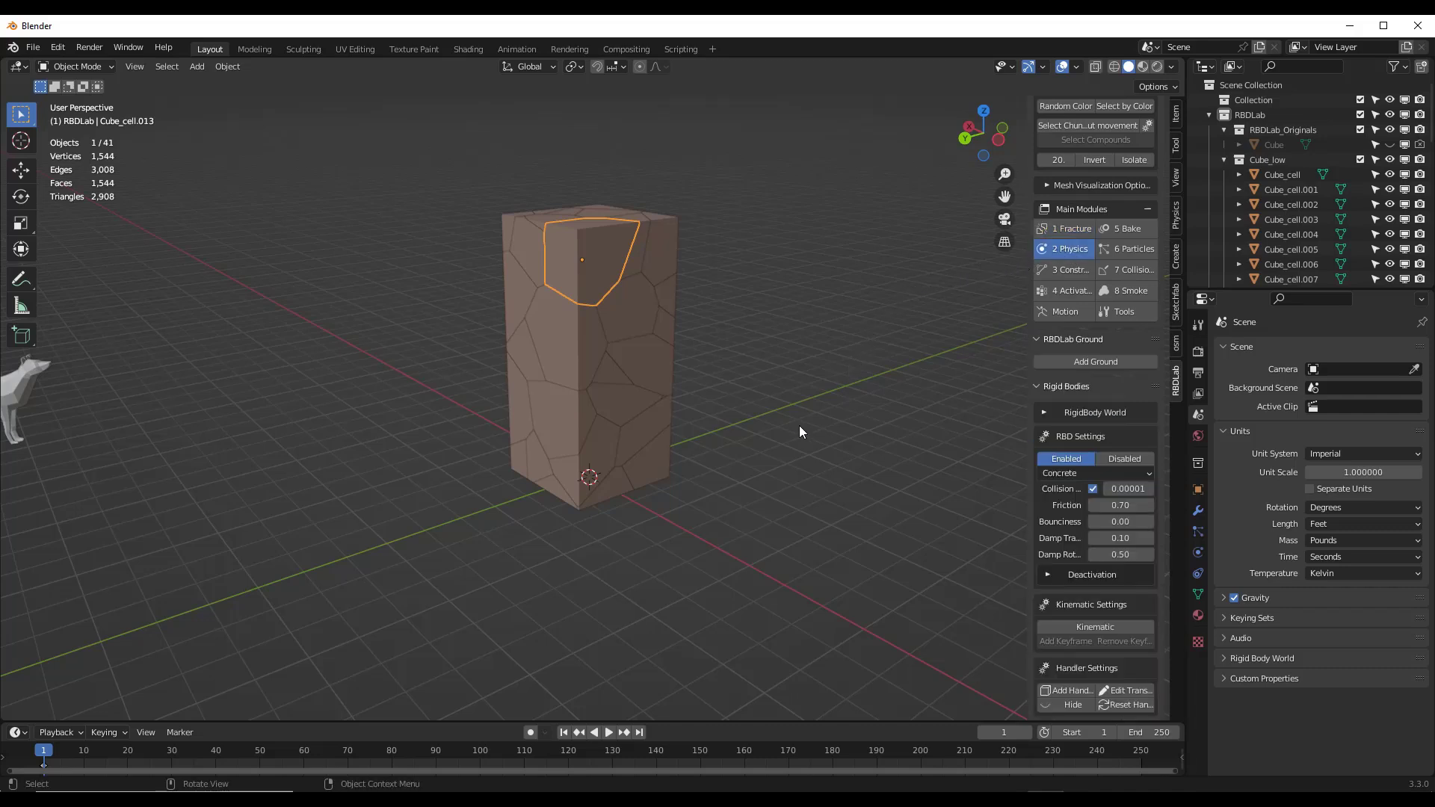
{"action": "left_click", "coordinate": [1106, 361]}
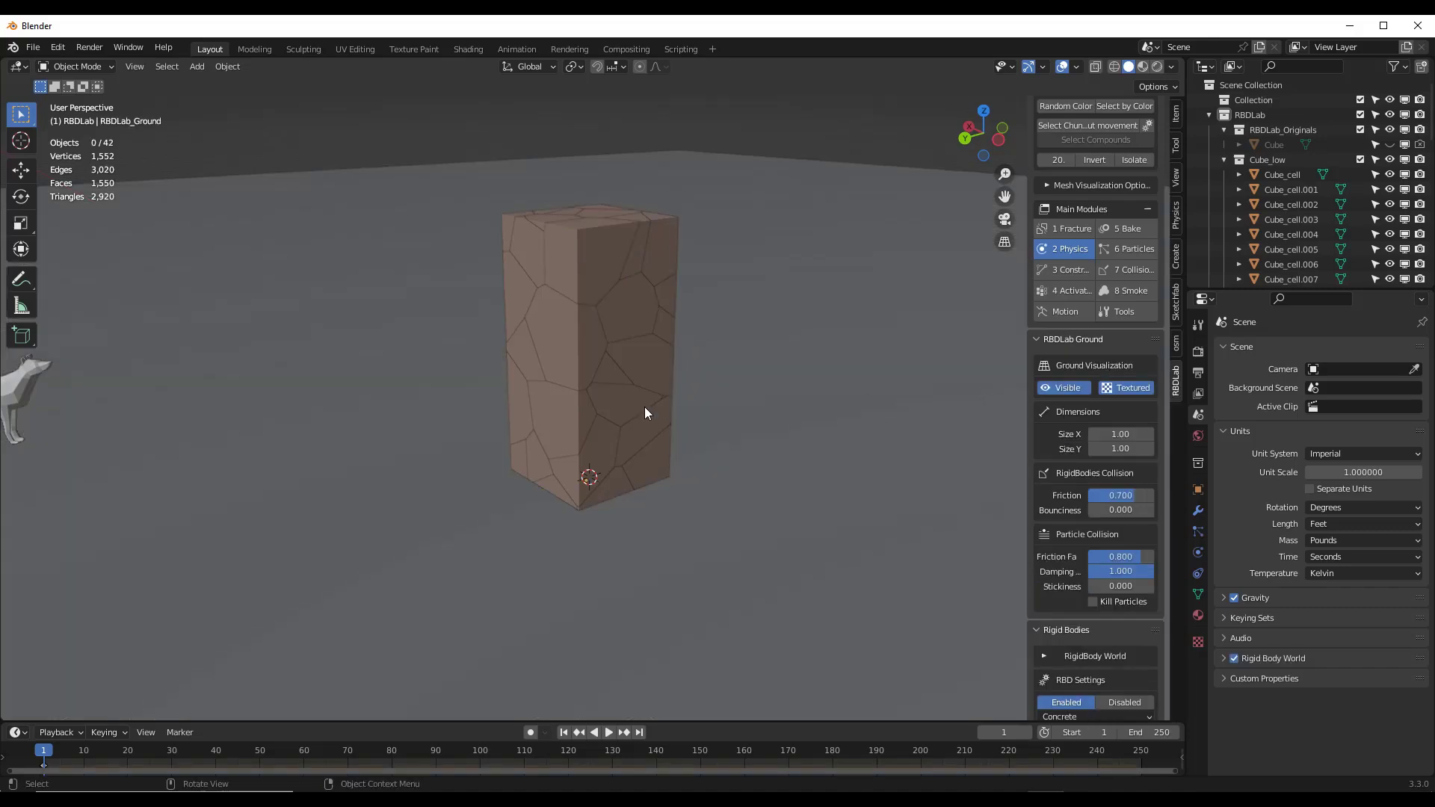
{"action": "middle_click_drag", "start_coordinate": [644, 406], "coordinate": [656, 366]}
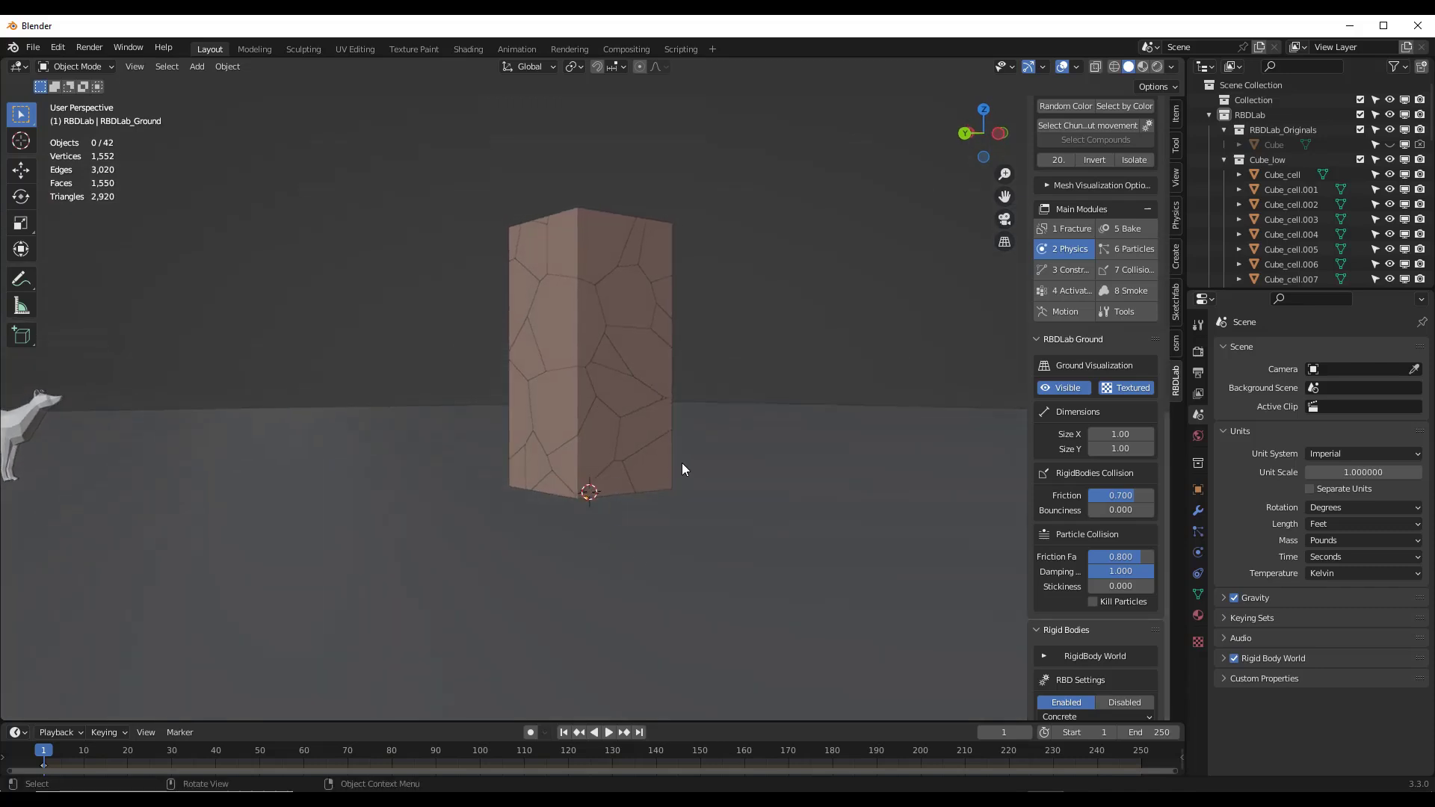
{"action": "middle_click_drag", "start_coordinate": [682, 469], "coordinate": [644, 450]}
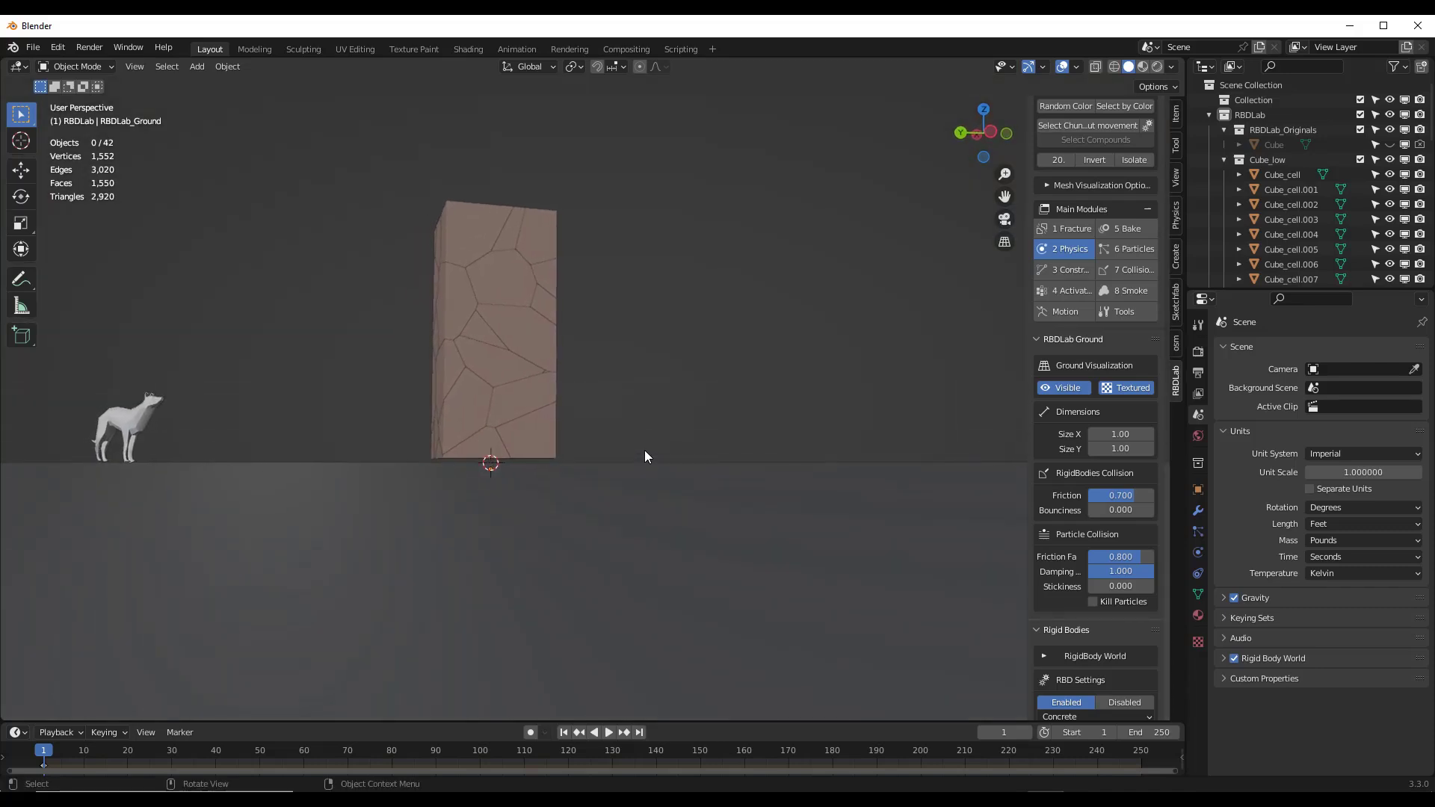
Select all chunks in the Cube_low collection and lower them along Z onto the ground by about 0.14 and 0.08 feet.
{"action": "right_click", "coordinate": [1269, 162]}
{"action": "left_click", "coordinate": [1121, 278]}
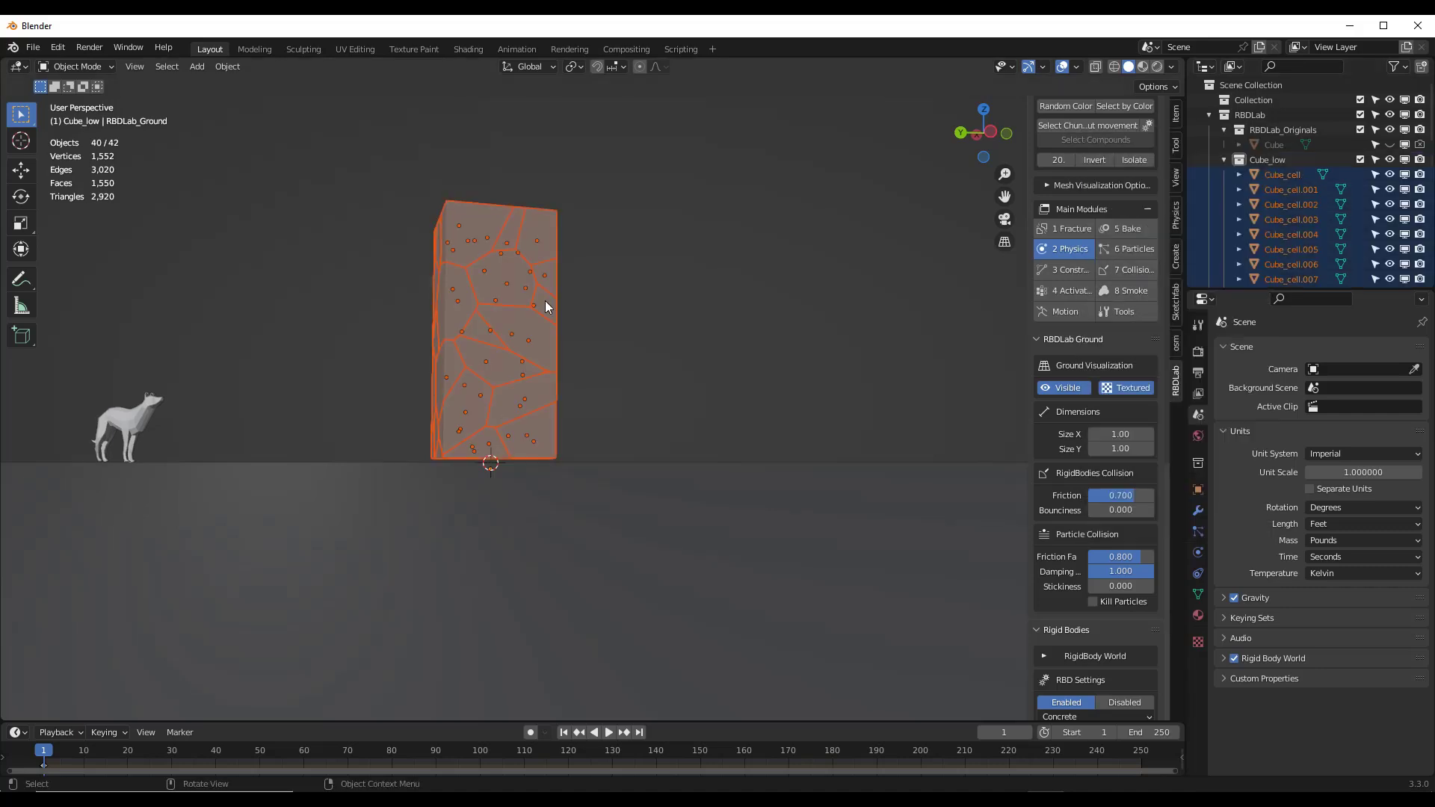
{"action": "left_click", "coordinate": [991, 133]}
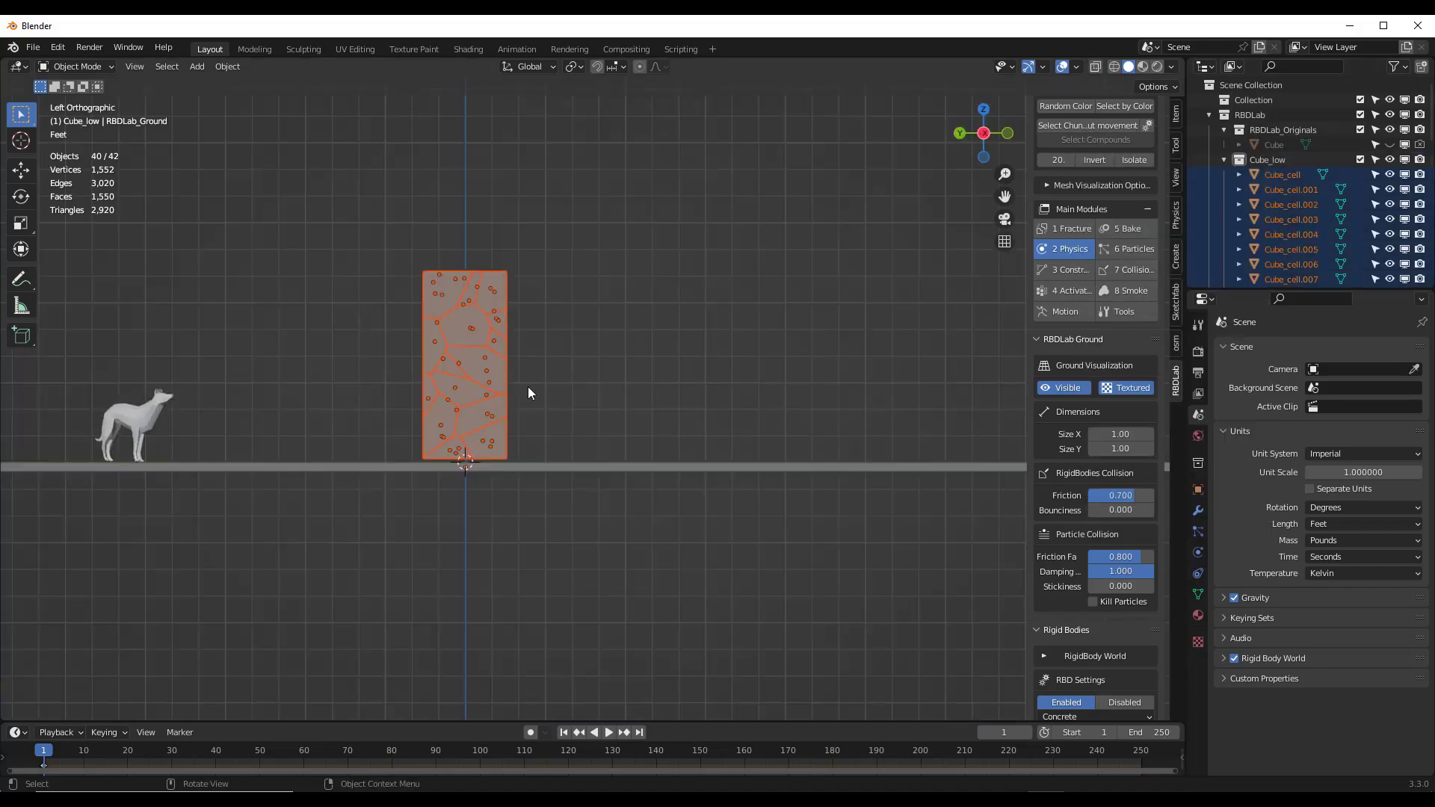
{"action": "key", "text": "g"}
{"action": "key", "text": "z"}
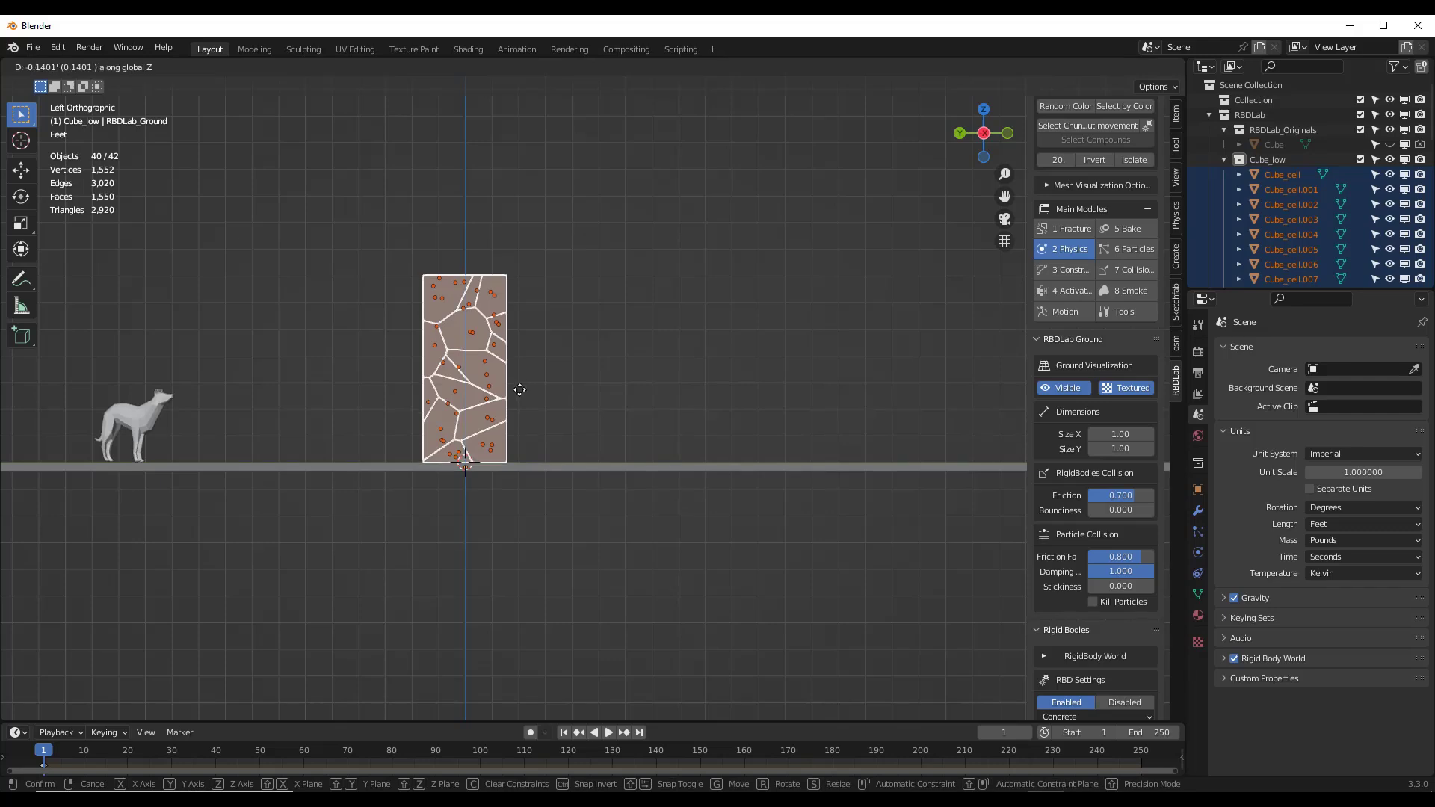
{"action": "left_click", "coordinate": [519, 389]}
{"action": "key", "text": "g"}
{"action": "key", "text": "z"}
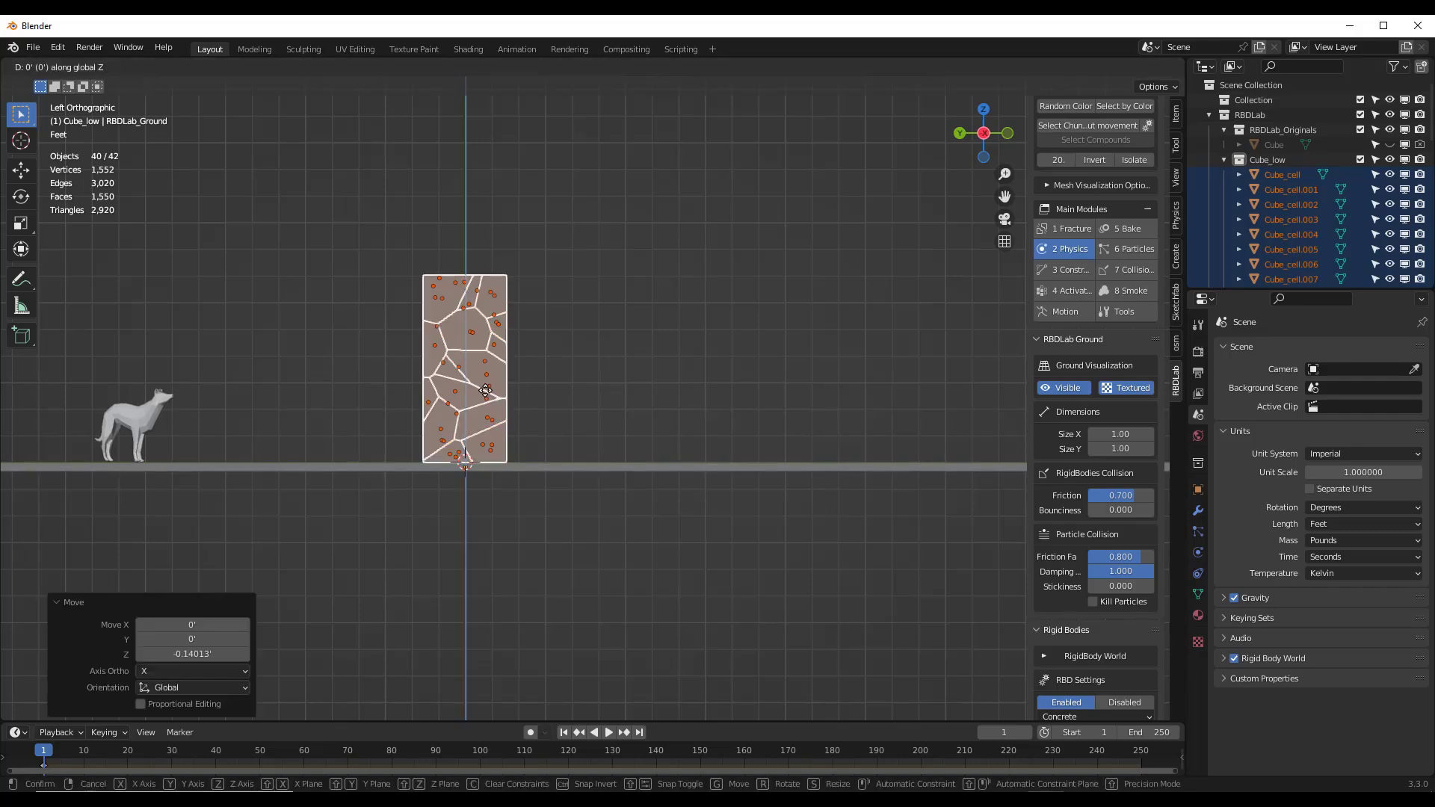
{"action": "left_click", "coordinate": [482, 393]}
Raise the selected column chunks along Z by about 0.117 feet.
{"action": "mouse_move", "coordinate": [481, 392]}
{"action": "middle_mouse_down"}
{"action": "mouse_move", "coordinate": [468, 402]}
{"action": "mouse_move", "coordinate": [486, 414]}
{"action": "middle_mouse_up"}
{"action": "key", "text": "g"}
{"action": "key", "text": "z"}
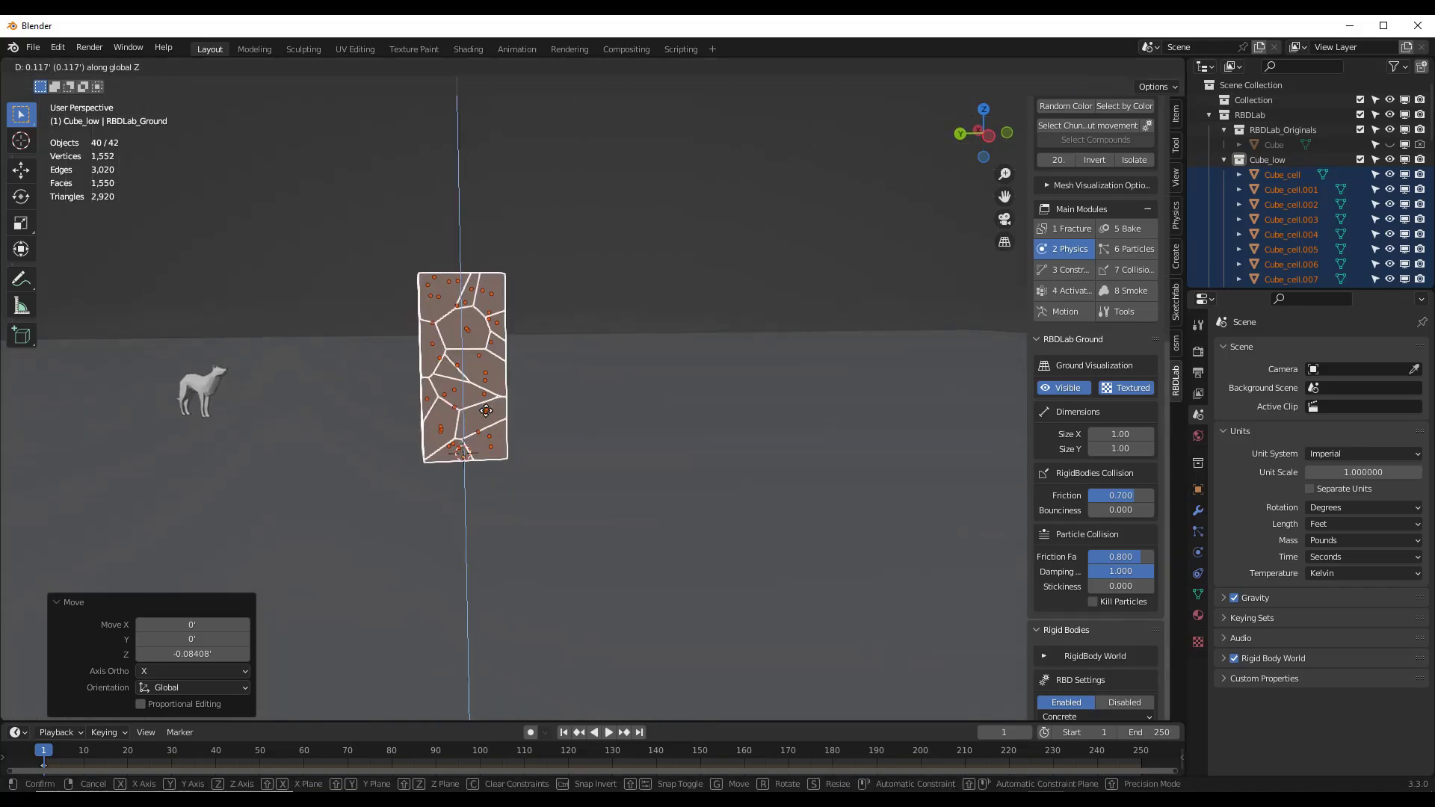
{"action": "left_click", "coordinate": [616, 396]}
Review the ground and rigid body settings, and add rigid bodies to the column chunks with the Concrete material.
{"action": "scroll", "coordinate": [617, 396], "scroll_direction": "up", "scroll_amount": 2}
{"action": "middle_click_drag", "start_coordinate": [789, 387], "coordinate": [670, 308]}
{"action": "scroll", "coordinate": [669, 308], "scroll_direction": "down", "scroll_amount": 2}
{"action": "scroll", "coordinate": [1105, 402], "scroll_direction": "down", "scroll_amount": 5}
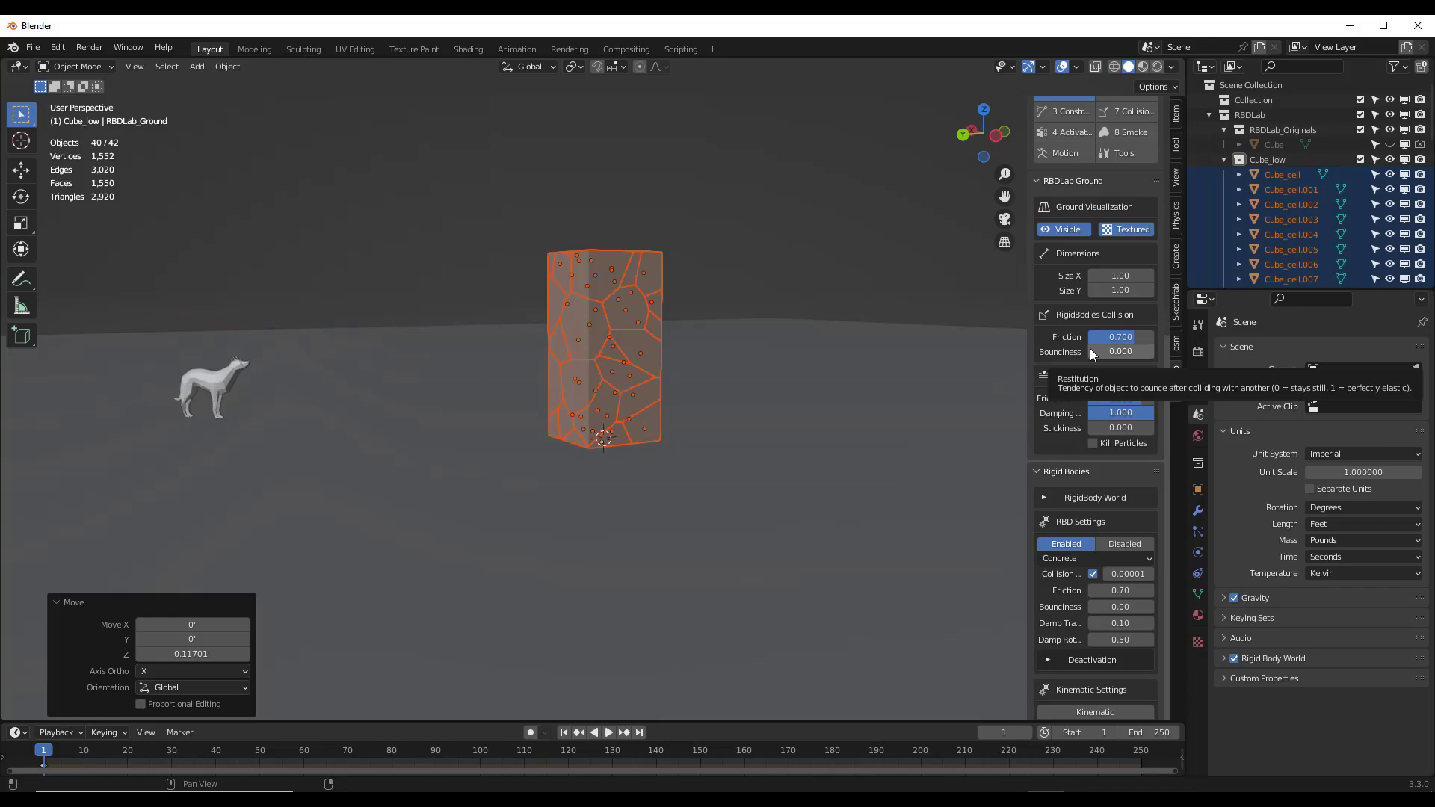
{"action": "scroll", "coordinate": [1101, 349], "scroll_direction": "down", "scroll_amount": 2}
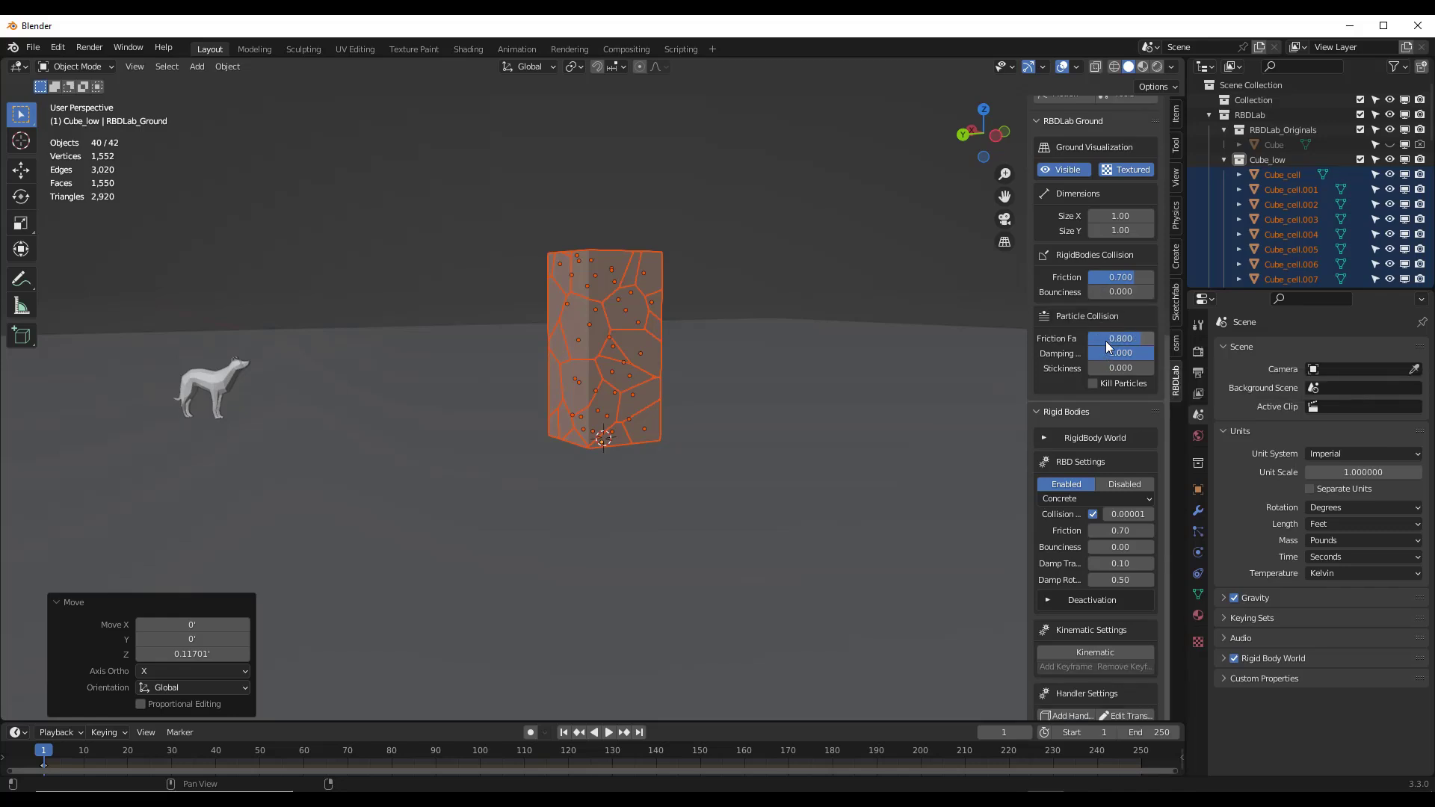
{"action": "scroll", "coordinate": [1083, 343], "scroll_direction": "down", "scroll_amount": 7}
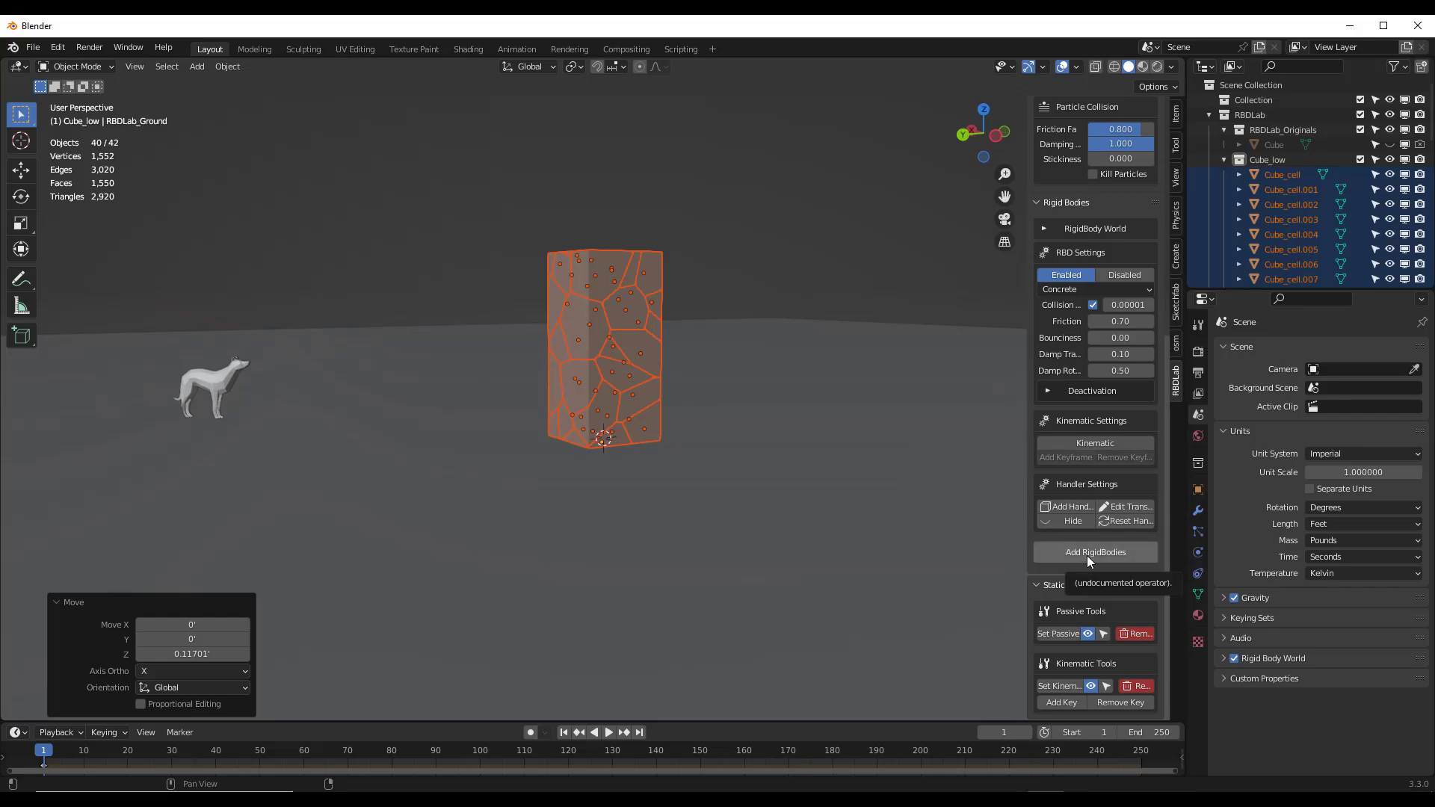
{"action": "left_click", "coordinate": [1087, 553]}
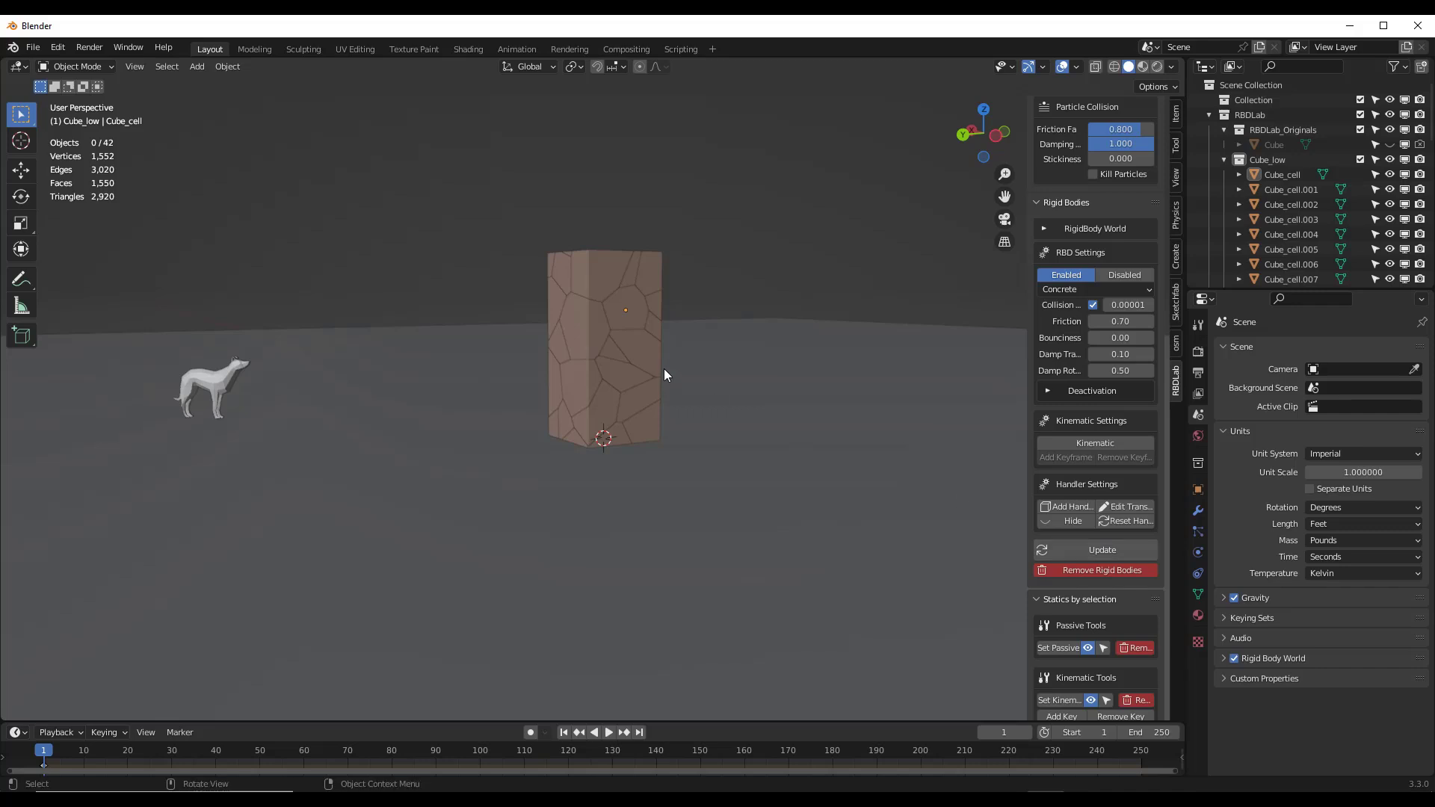
Play the rigid body simulation to watch the column collapse, stop it and return to the first frame.
{"action": "left_click", "coordinate": [604, 733]}
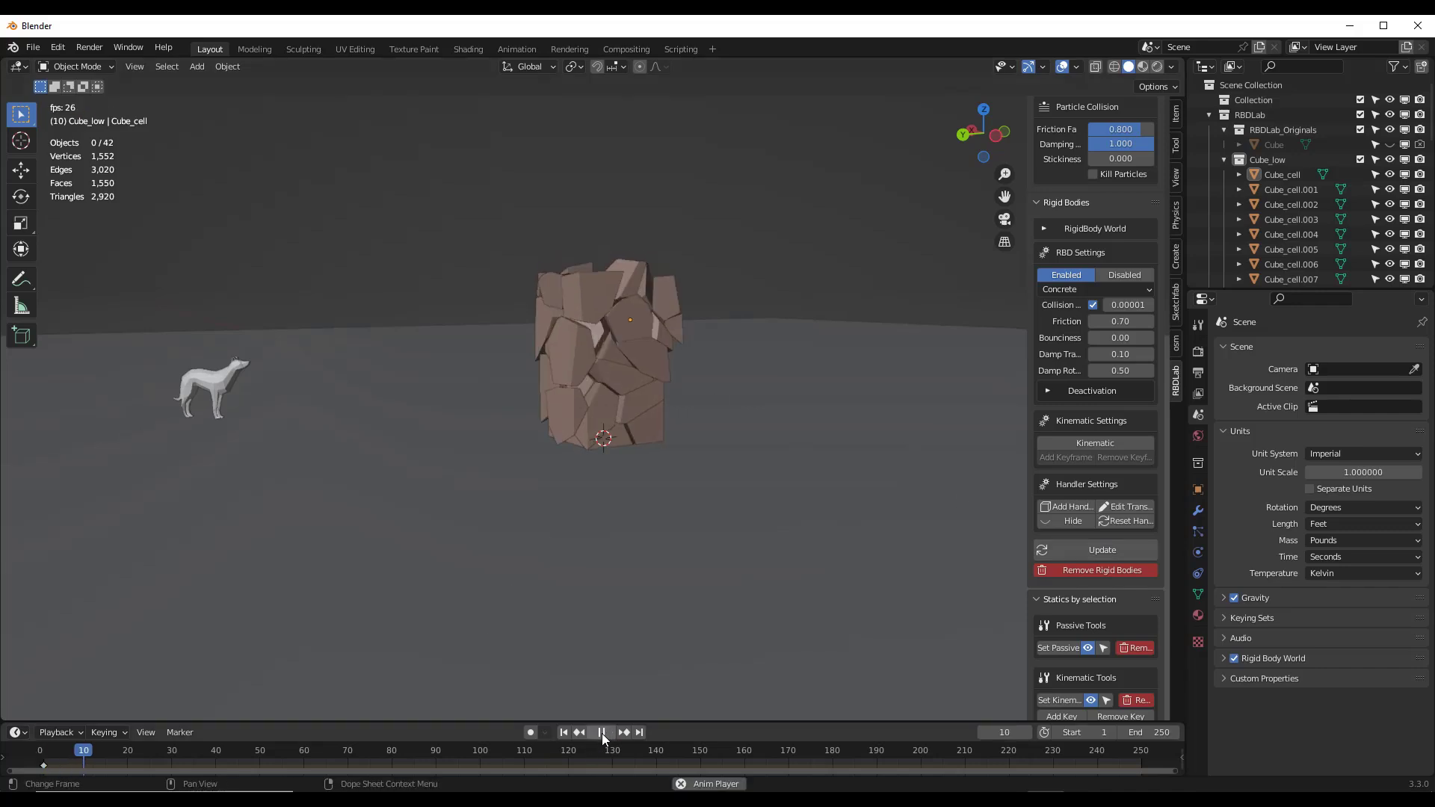
{"action": "left_click", "coordinate": [564, 732]}
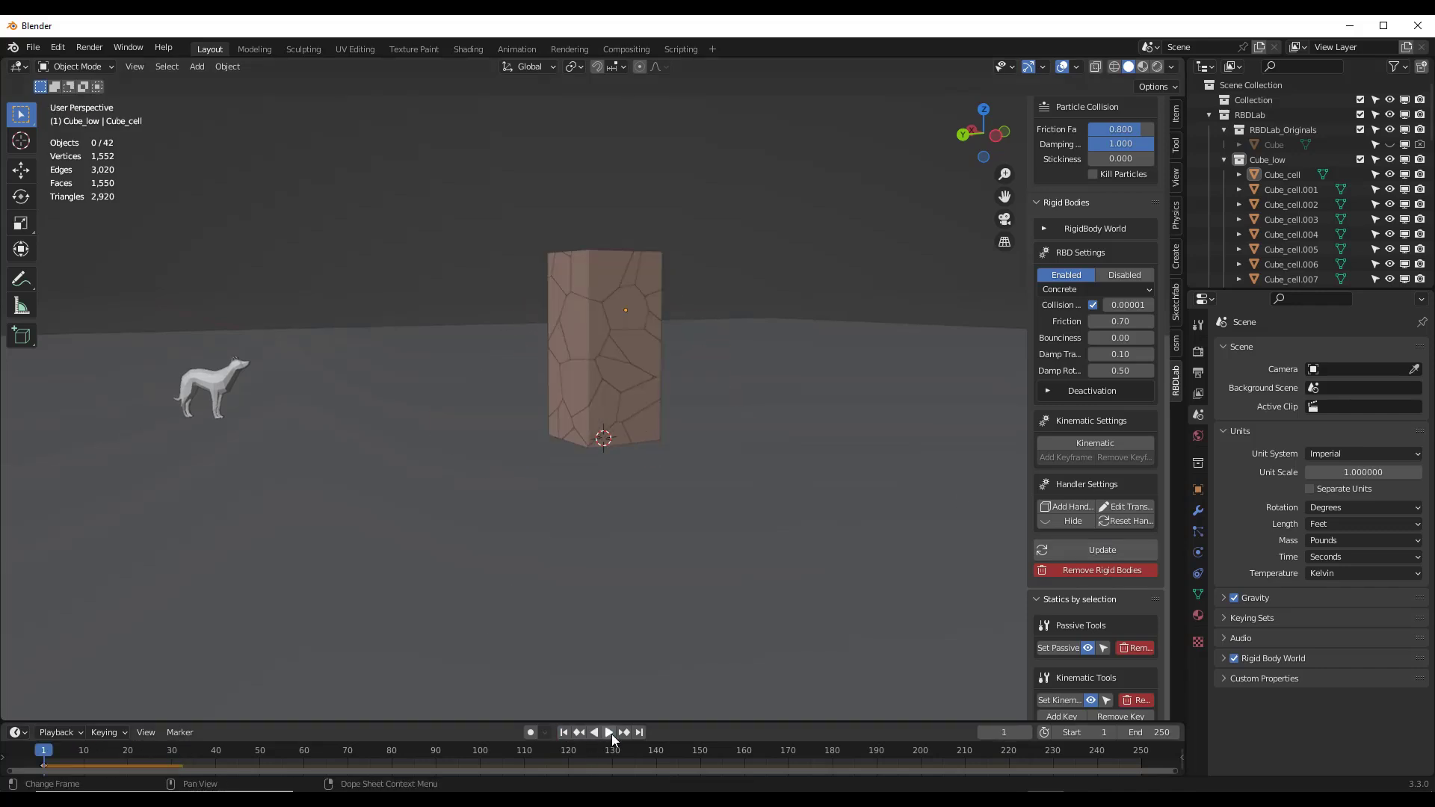
{"action": "left_click", "coordinate": [563, 734]}
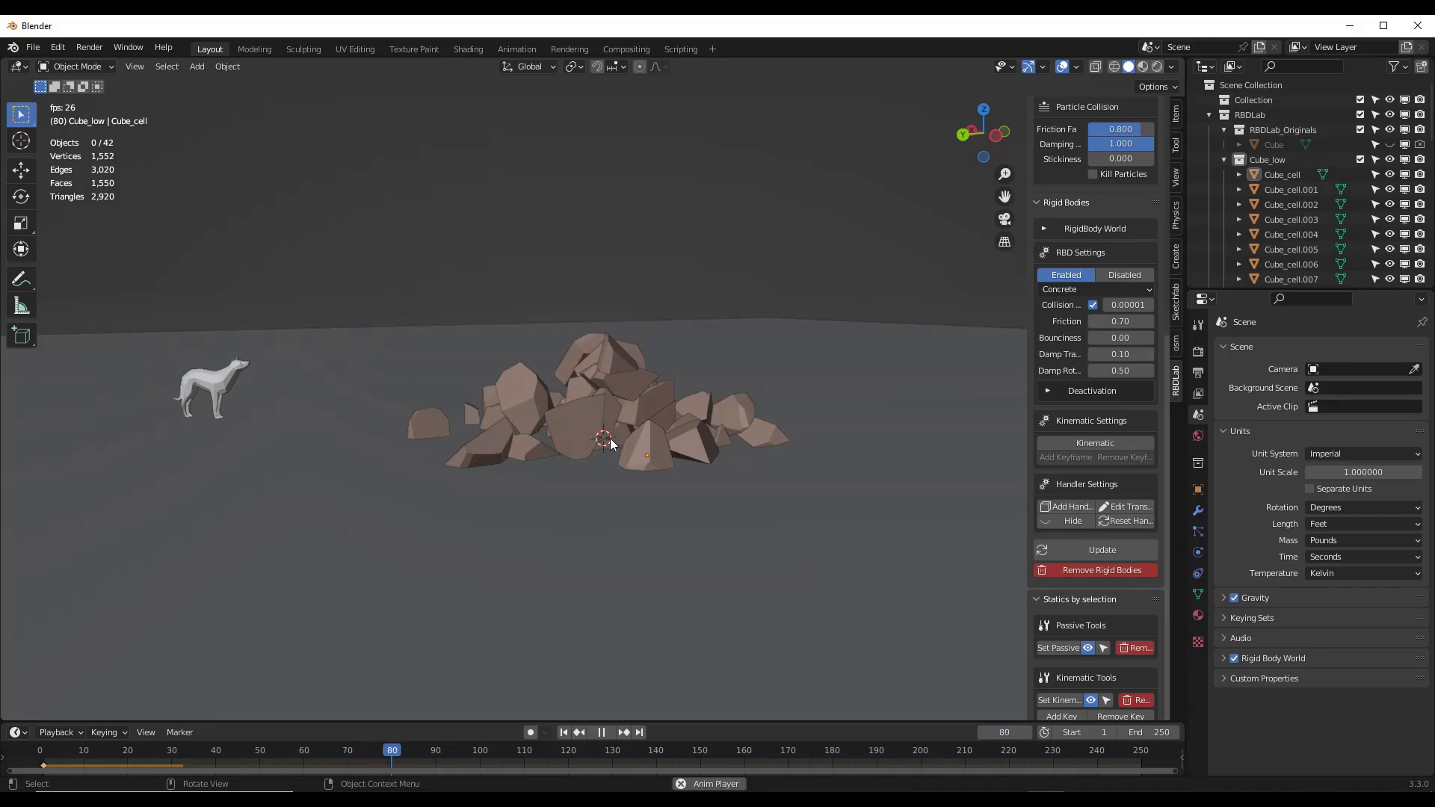
{"action": "left_click", "coordinate": [602, 733]}
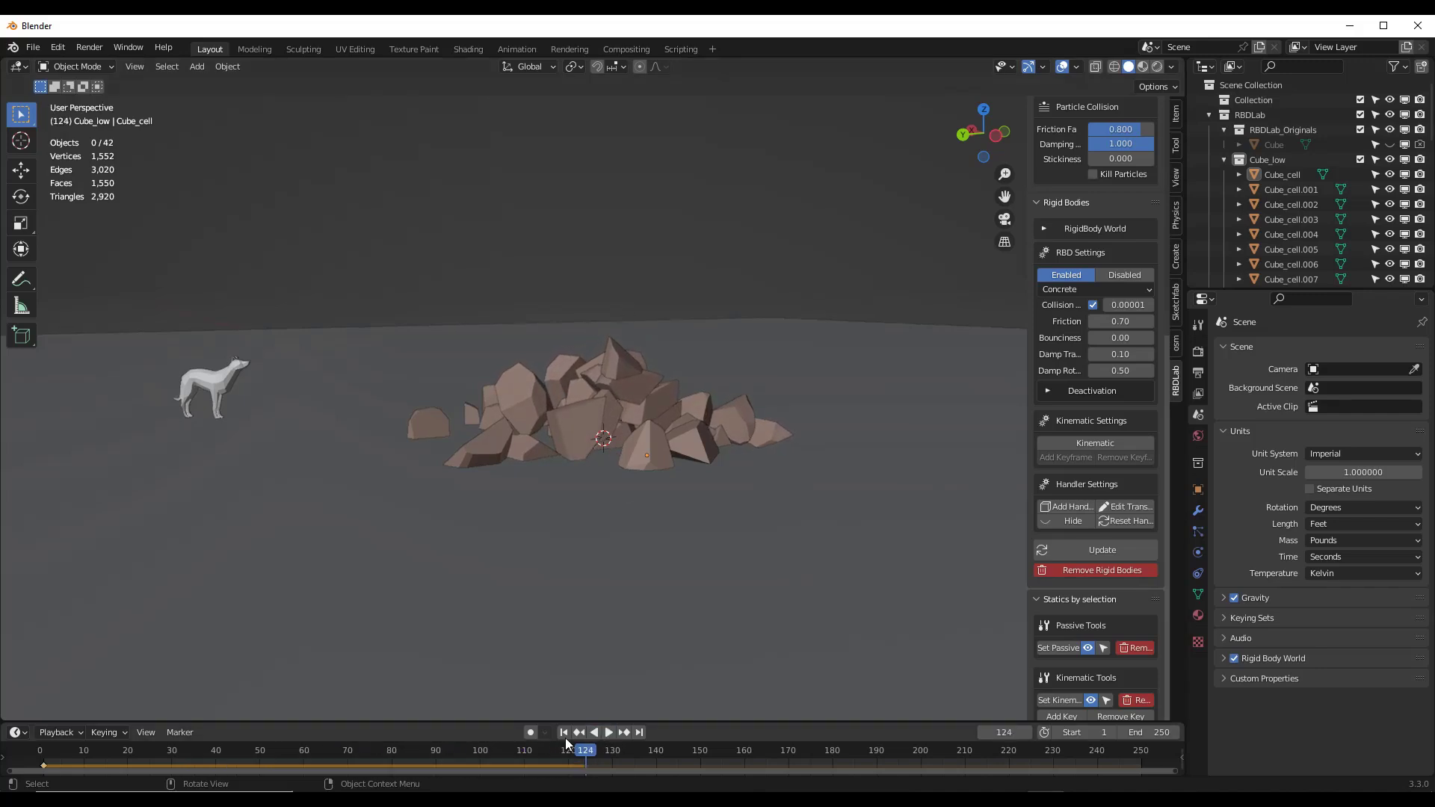
{"action": "left_click", "coordinate": [564, 732]}
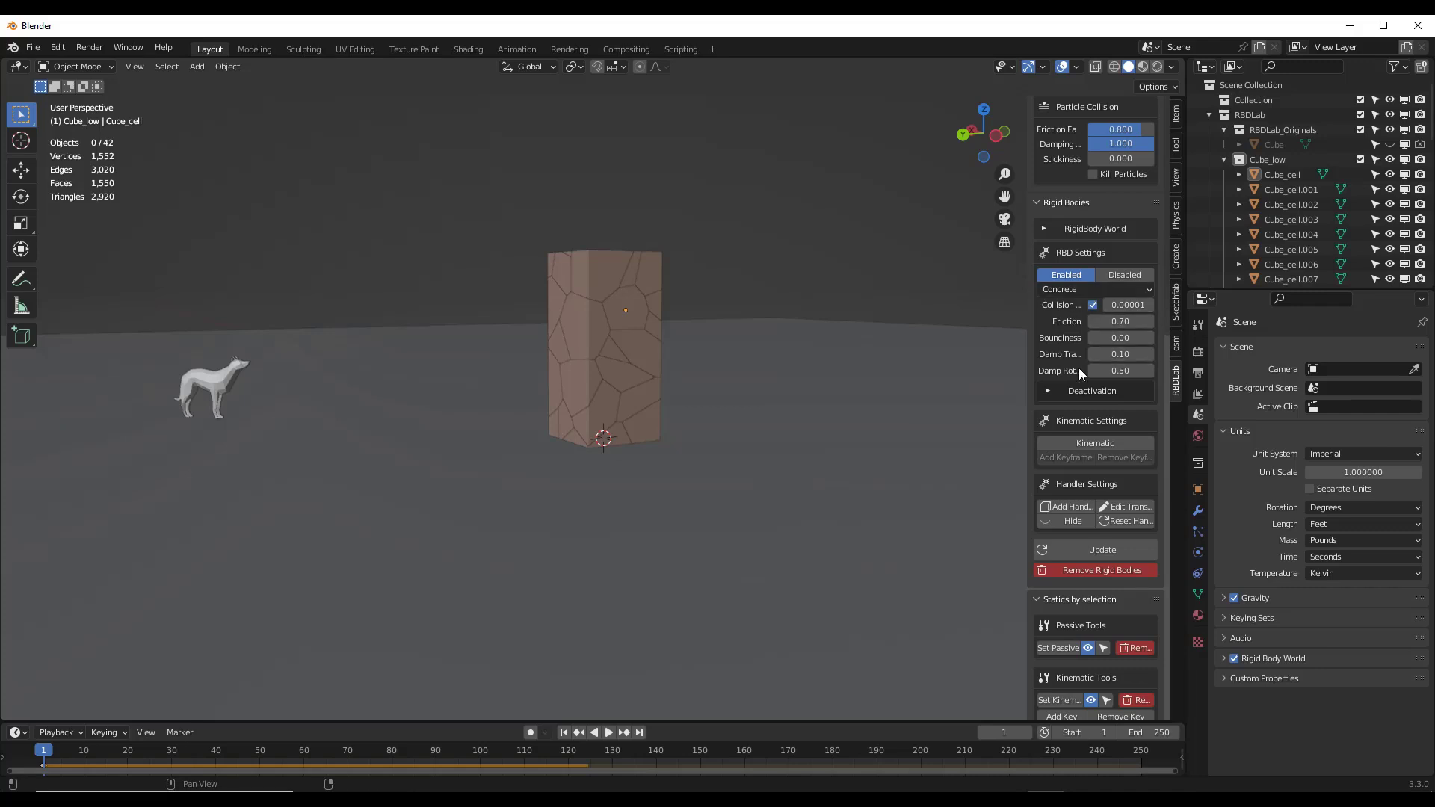
Expand the rigid body Deactivation settings, replay the simulation briefly and rewind it.
{"action": "scroll", "coordinate": [1104, 260], "scroll_direction": "up", "scroll_amount": 4}
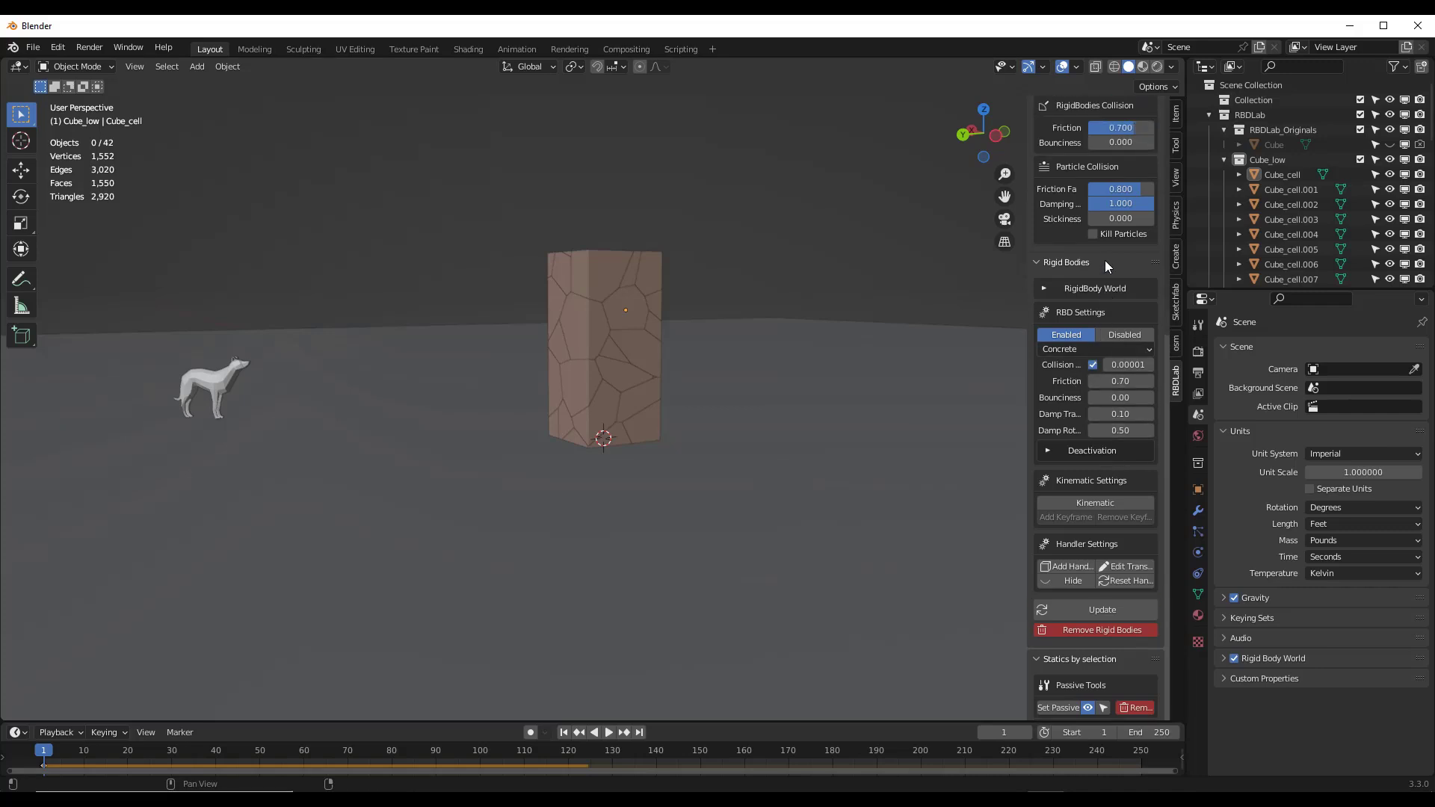
{"action": "scroll", "coordinate": [1106, 299], "scroll_direction": "down", "scroll_amount": 6}
{"action": "left_click", "coordinate": [1047, 324]}
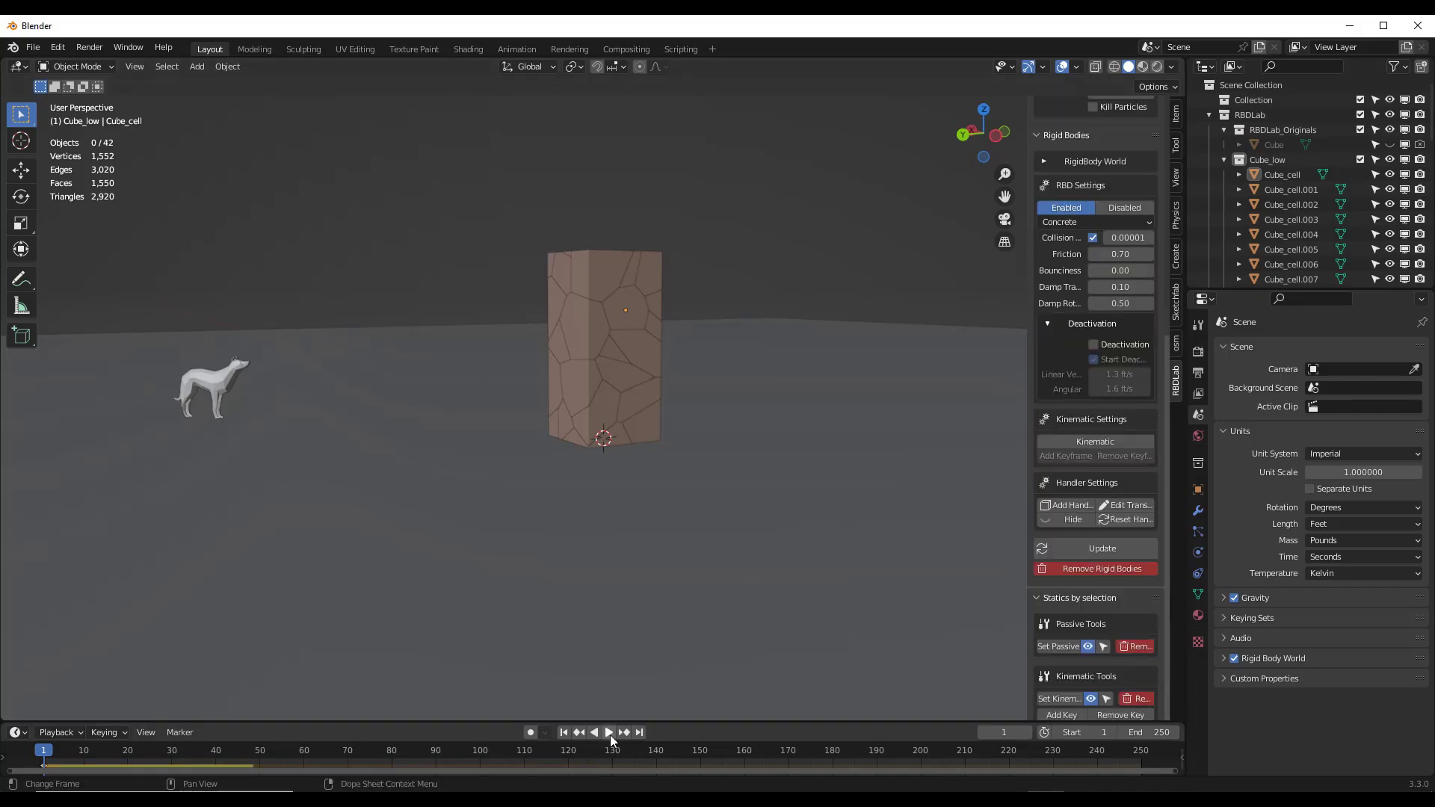
{"action": "left_click", "coordinate": [601, 734]}
{"action": "left_click", "coordinate": [602, 732]}
{"action": "left_click", "coordinate": [563, 732]}
Open RBDLab's Constraints module and widen the sidebar so its option names are fully readable.
{"action": "scroll", "coordinate": [1106, 299], "scroll_direction": "up", "scroll_amount": 9}
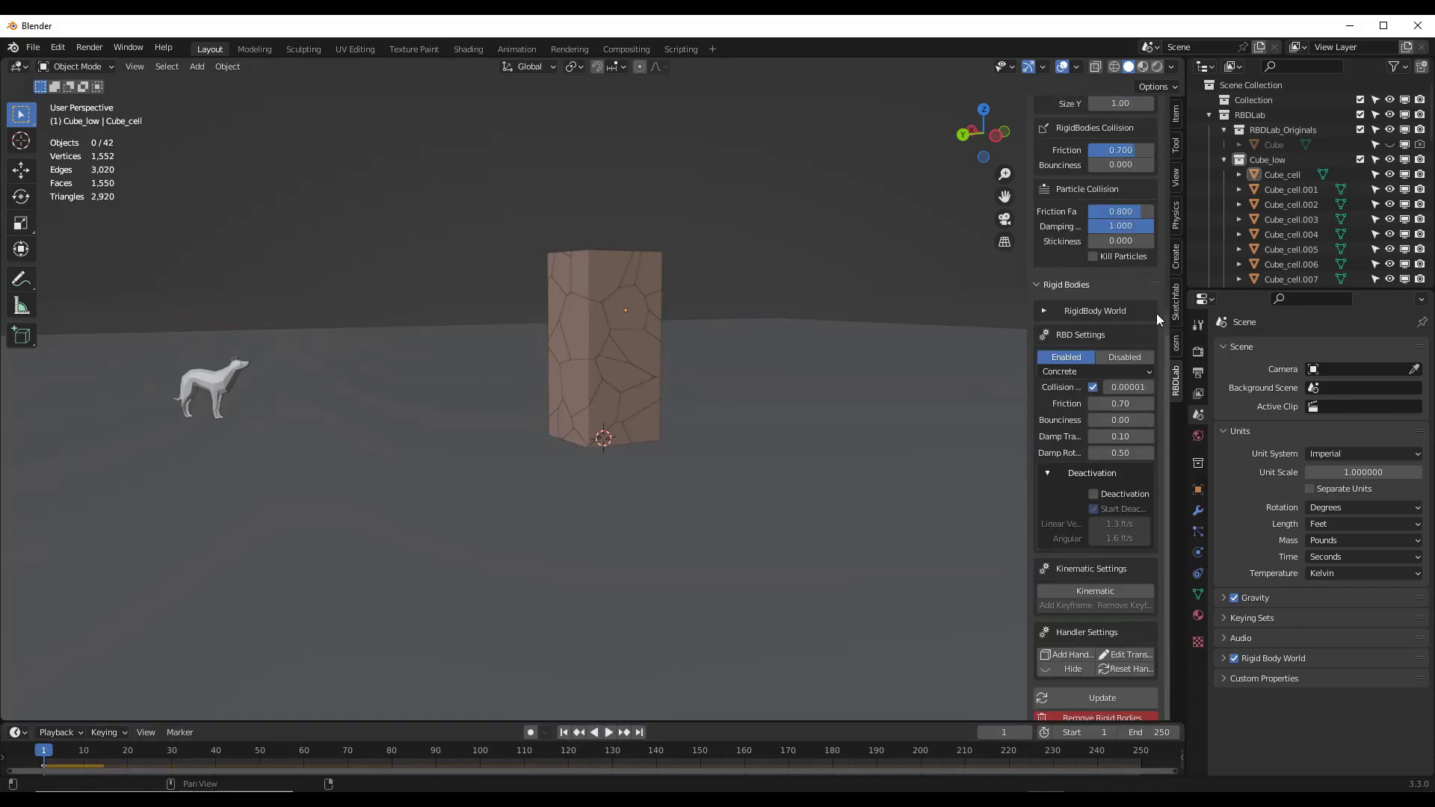
{"action": "scroll", "coordinate": [1125, 280], "scroll_direction": "up", "scroll_amount": 5}
{"action": "left_click", "coordinate": [1065, 254]}
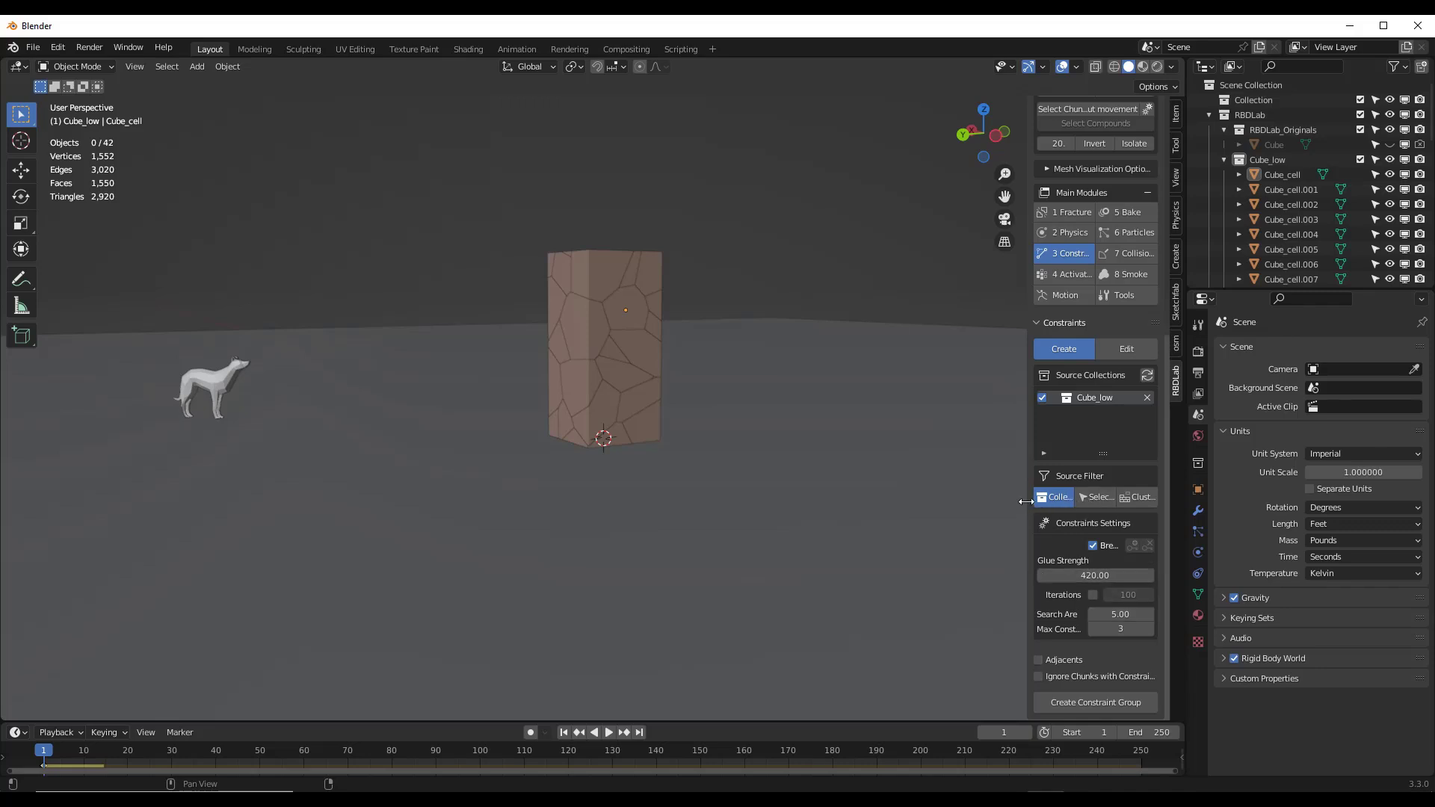
{"action": "left_click_drag", "start_coordinate": [1026, 502], "coordinate": [972, 505]}
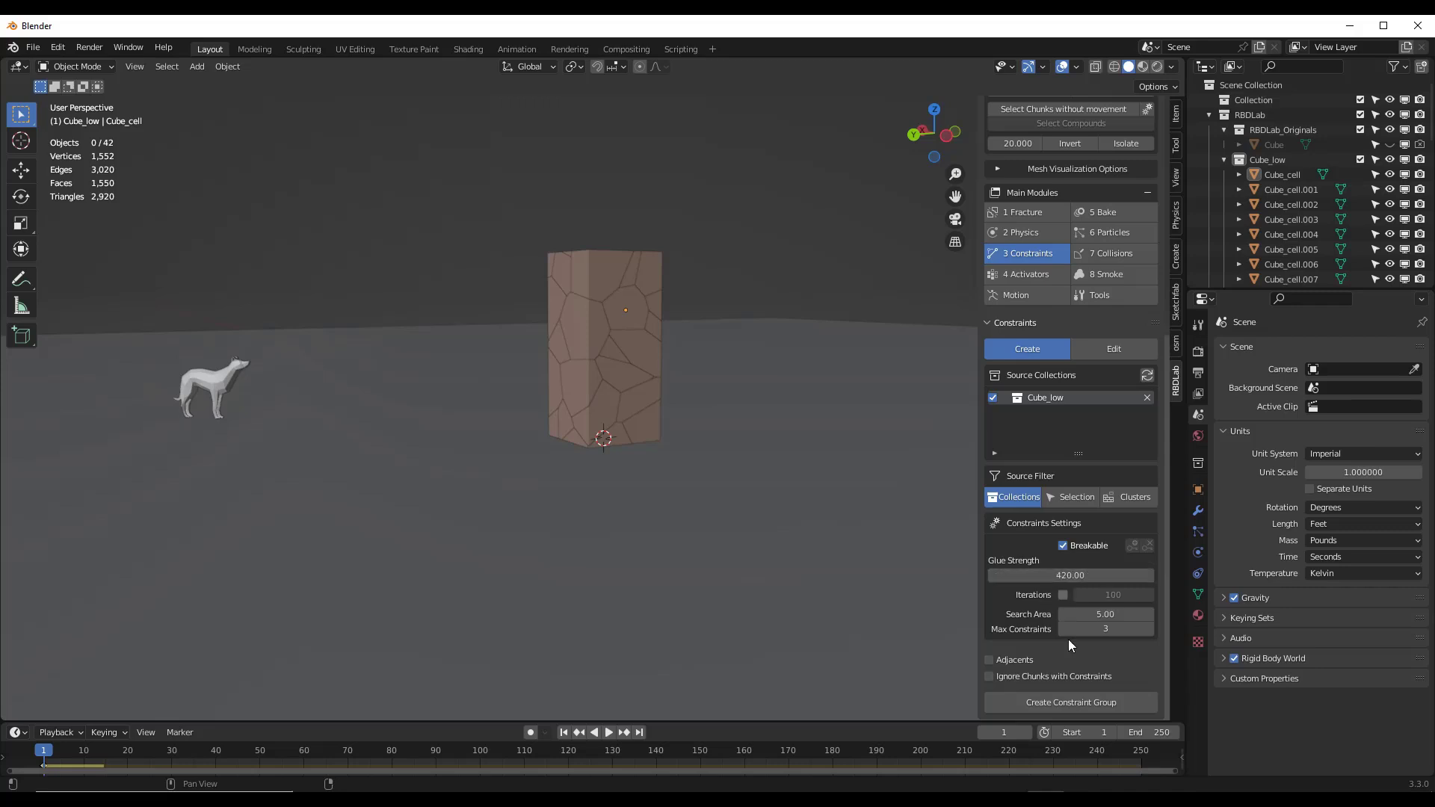
Play the collapse without constraints once more for comparison and rewind to frame 1.
{"action": "left_click", "coordinate": [603, 732]}
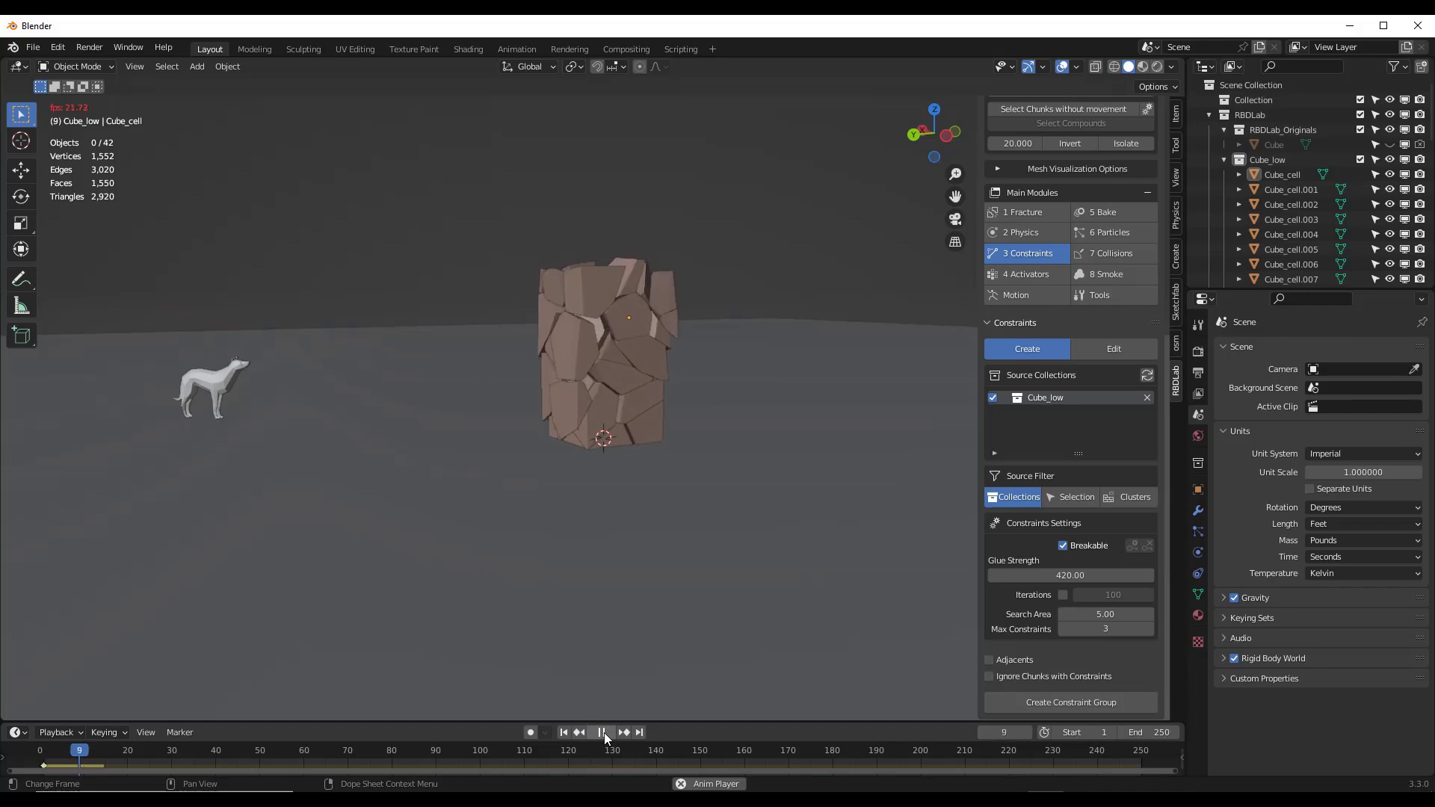
{"action": "left_click", "coordinate": [604, 732]}
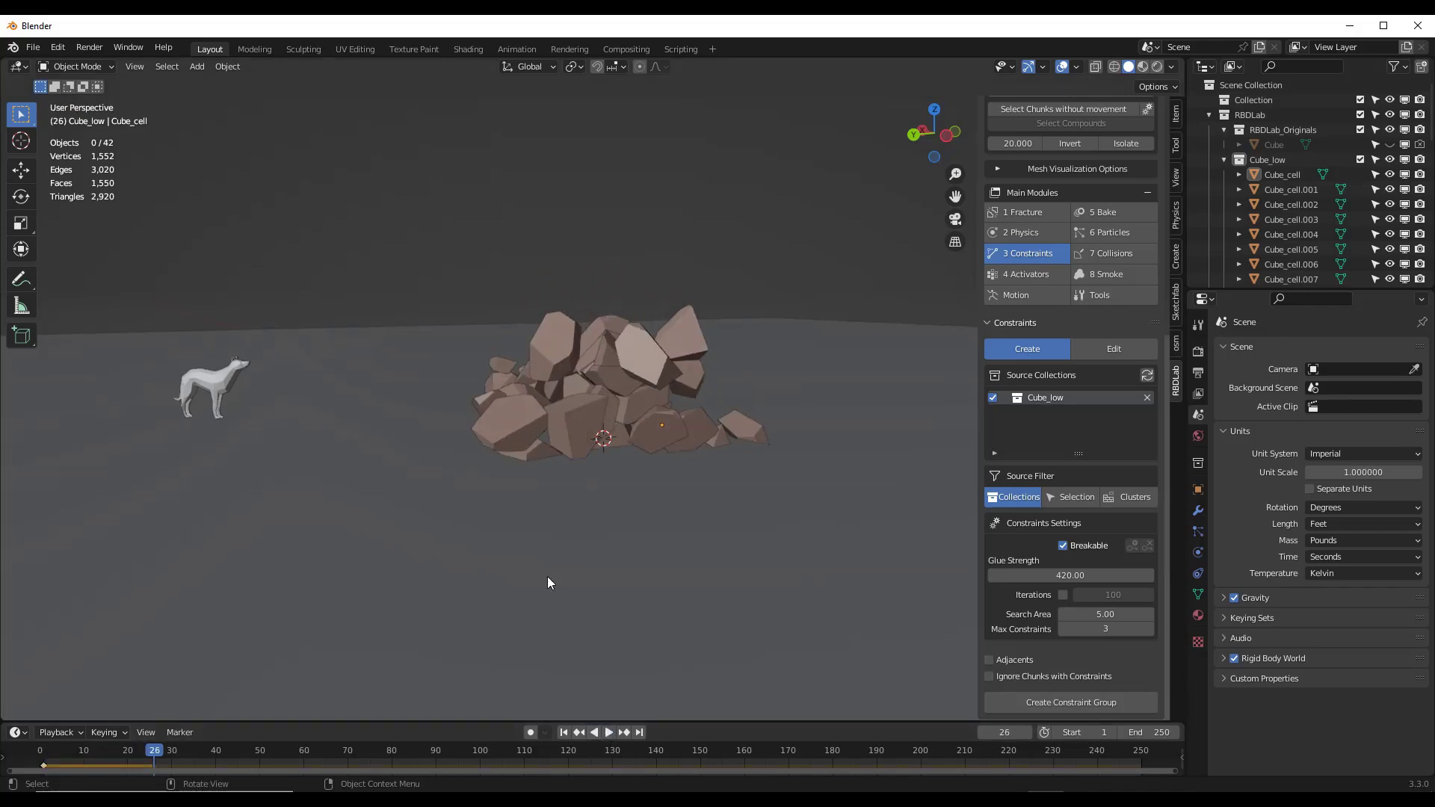
{"action": "left_click", "coordinate": [564, 732]}
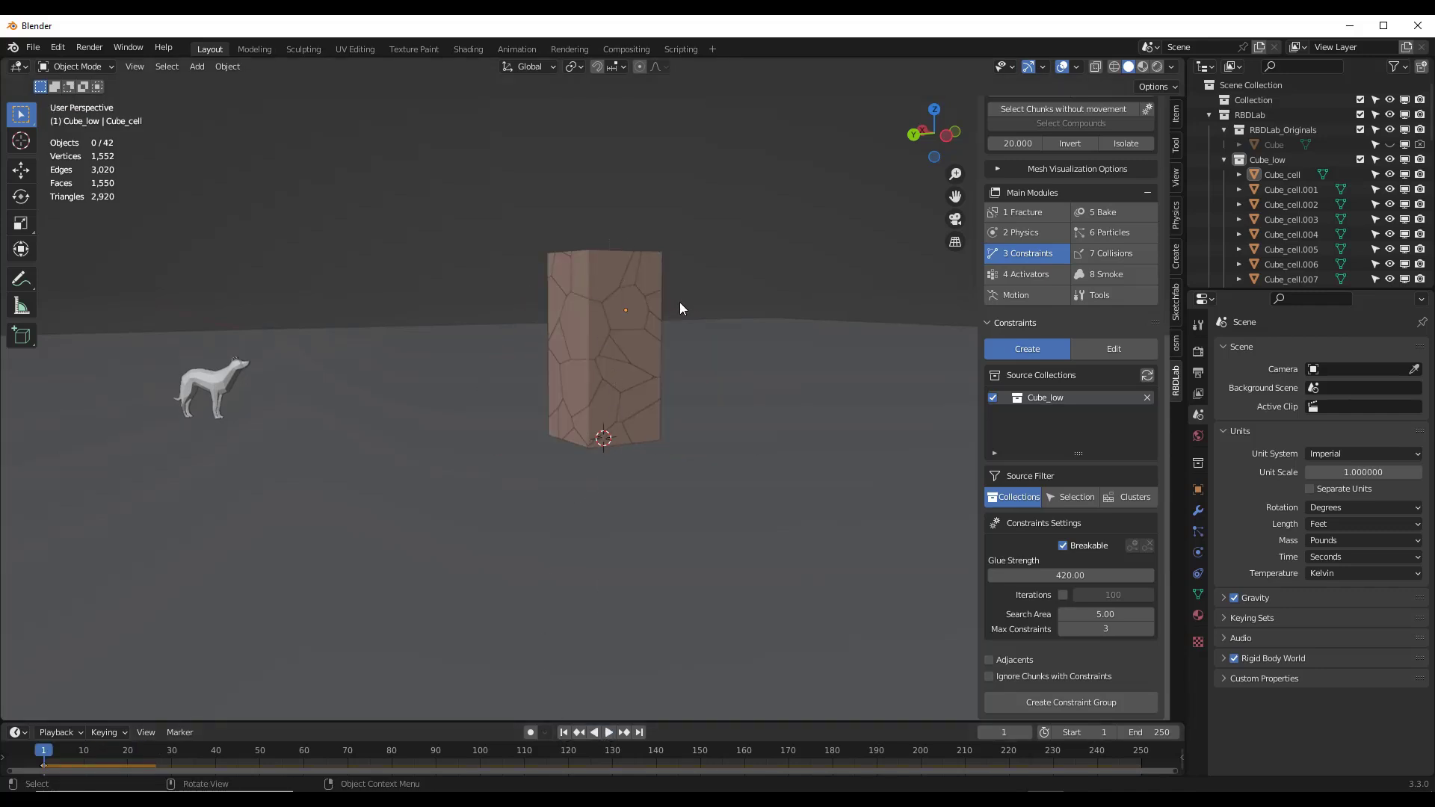
Create a breakable constraint group from the Cube_low collection with a Glue Strength of 420.
{"action": "scroll", "coordinate": [637, 277], "scroll_direction": "up", "scroll_amount": 2}
{"action": "mouse_move", "coordinate": [630, 277]}
{"action": "middle_mouse_down"}
{"action": "mouse_move", "coordinate": [634, 302]}
{"action": "mouse_move", "coordinate": [634, 288]}
{"action": "middle_mouse_up"}
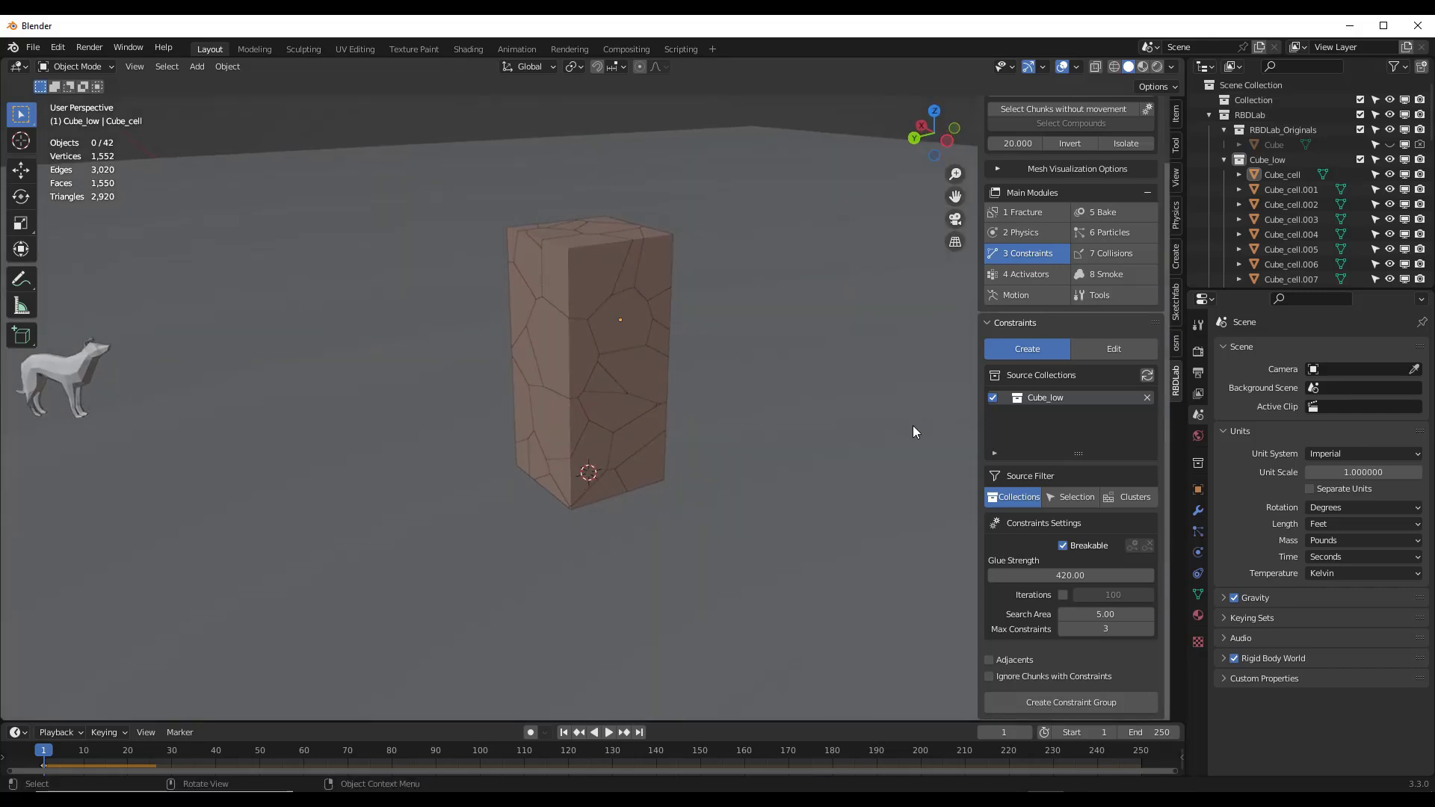
{"action": "left_click", "coordinate": [1064, 702]}
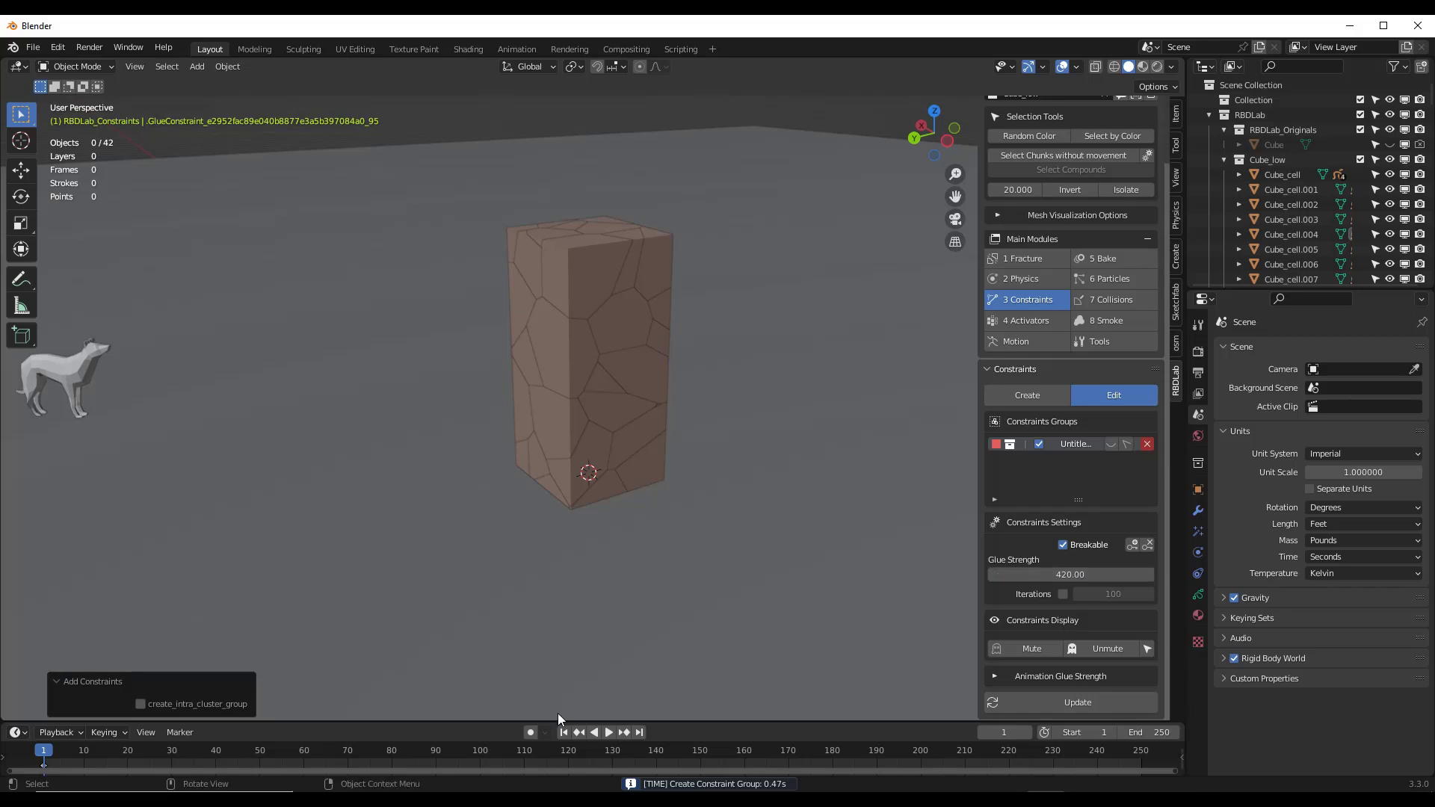
Play the simulation several times to check how the constrained column behaves, and rewind to frame 1.
{"action": "left_click", "coordinate": [603, 732]}
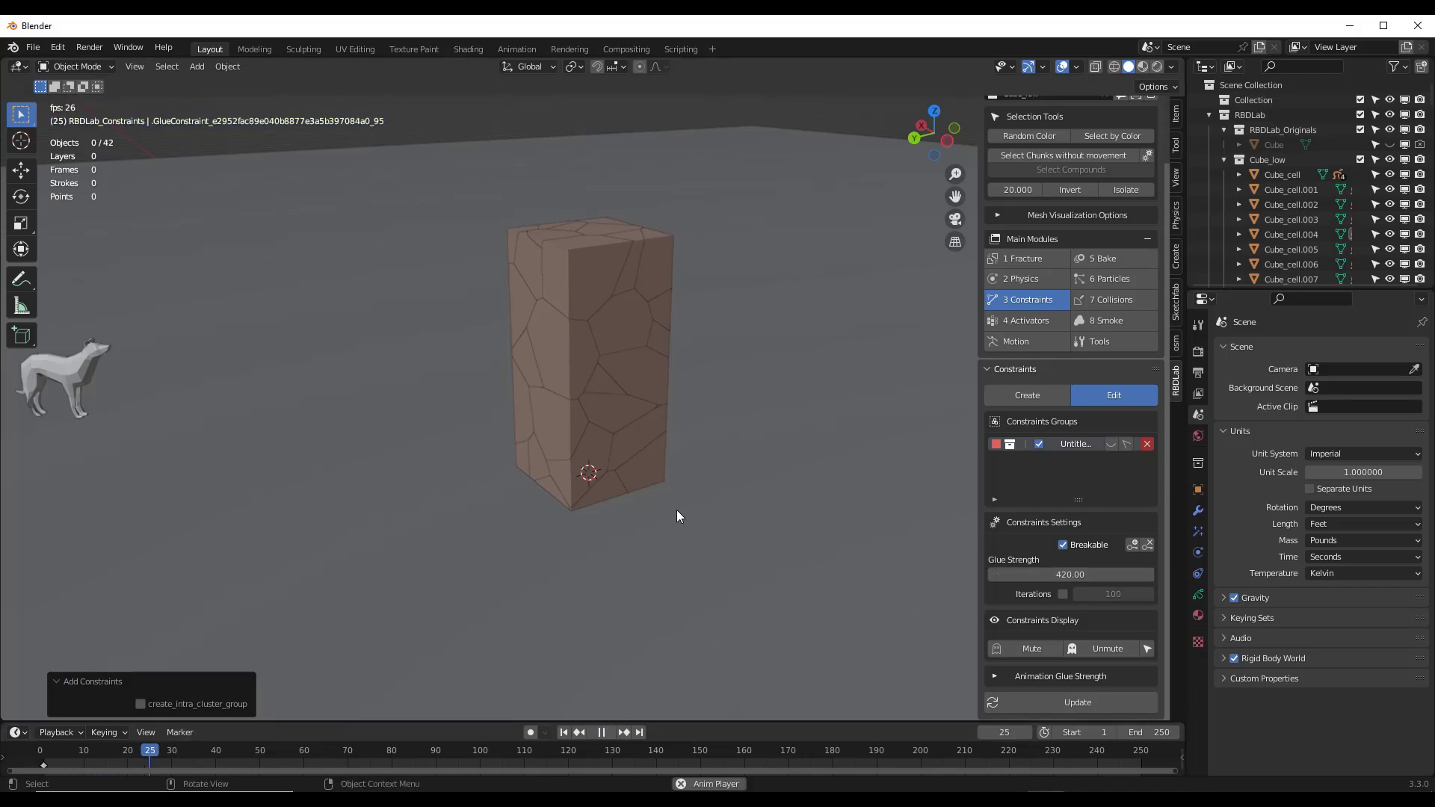
{"action": "middle_click_drag", "start_coordinate": [677, 512], "coordinate": [653, 469]}
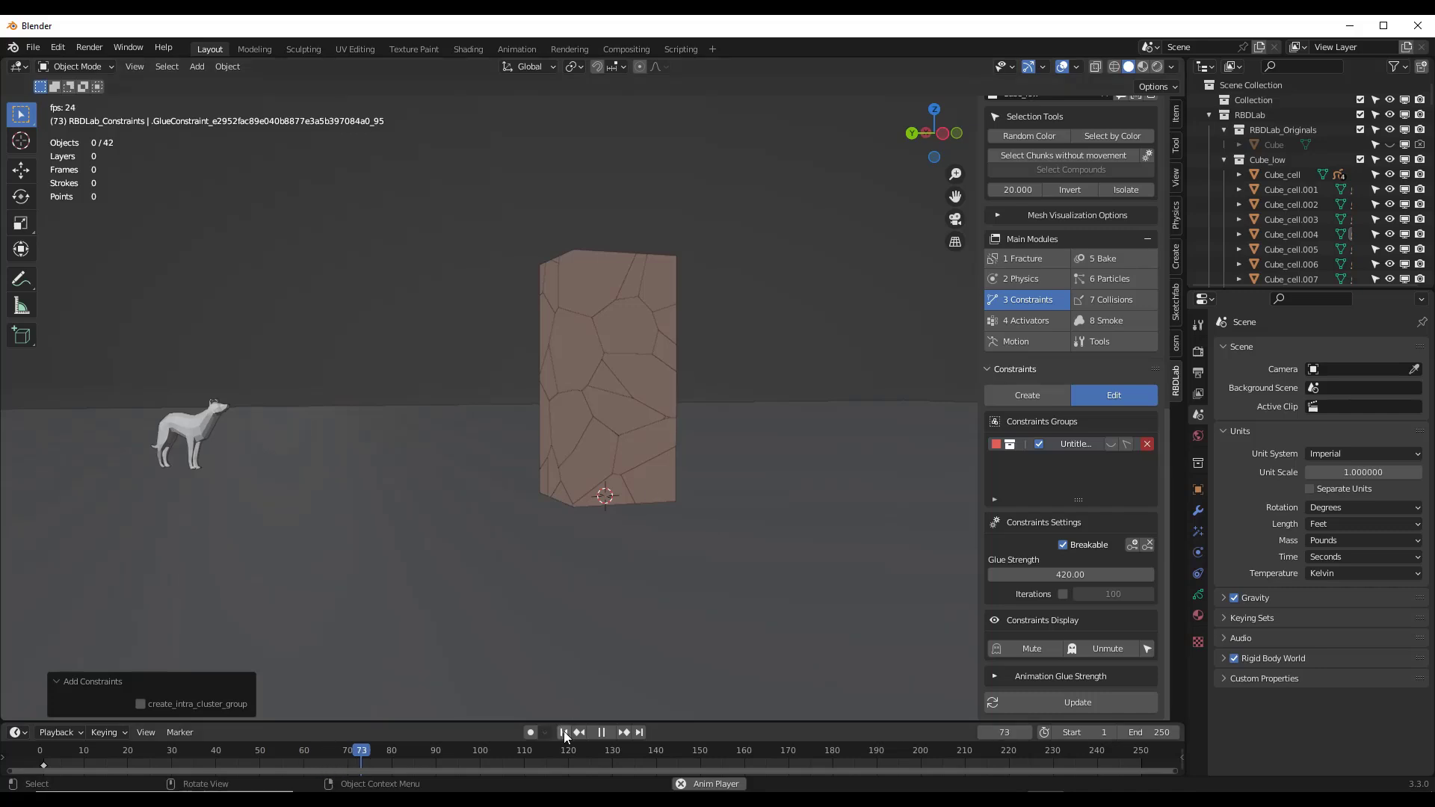
{"action": "key", "text": "shift+Left"}
{"action": "left_click", "coordinate": [604, 733]}
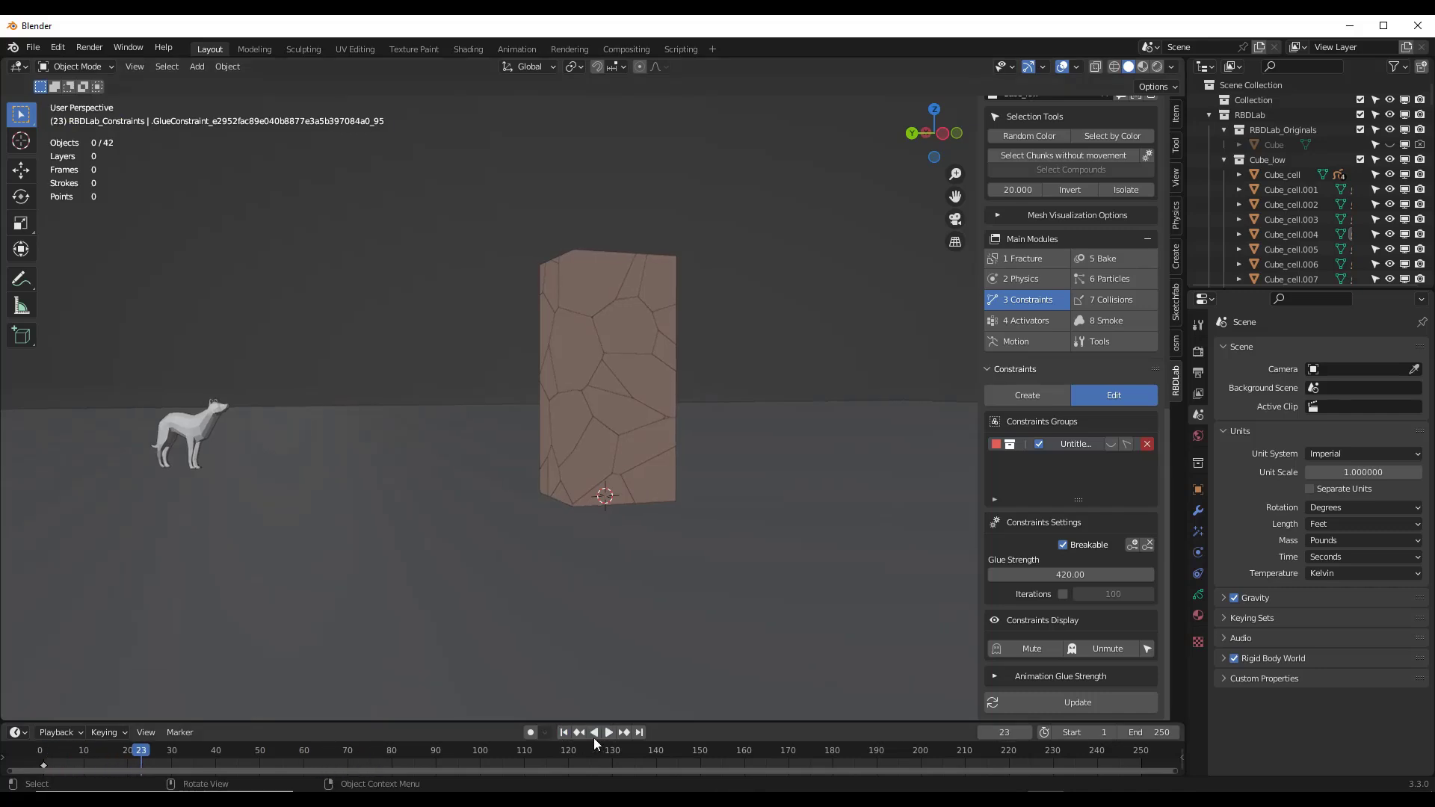
{"action": "left_click", "coordinate": [609, 734]}
{"action": "left_click", "coordinate": [609, 733]}
{"action": "left_click", "coordinate": [564, 733]}
{"action": "left_click", "coordinate": [610, 733]}
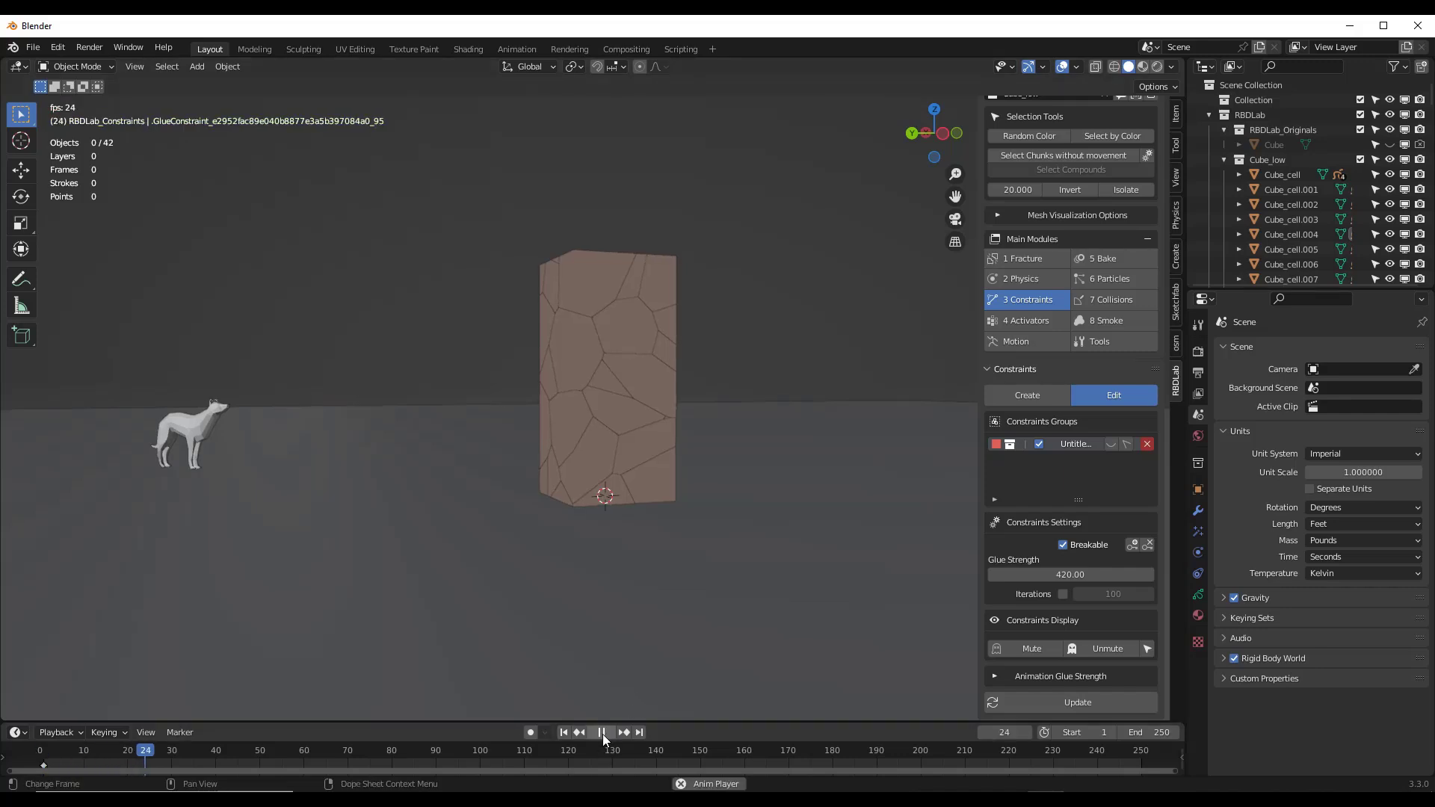
{"action": "left_click", "coordinate": [604, 733]}
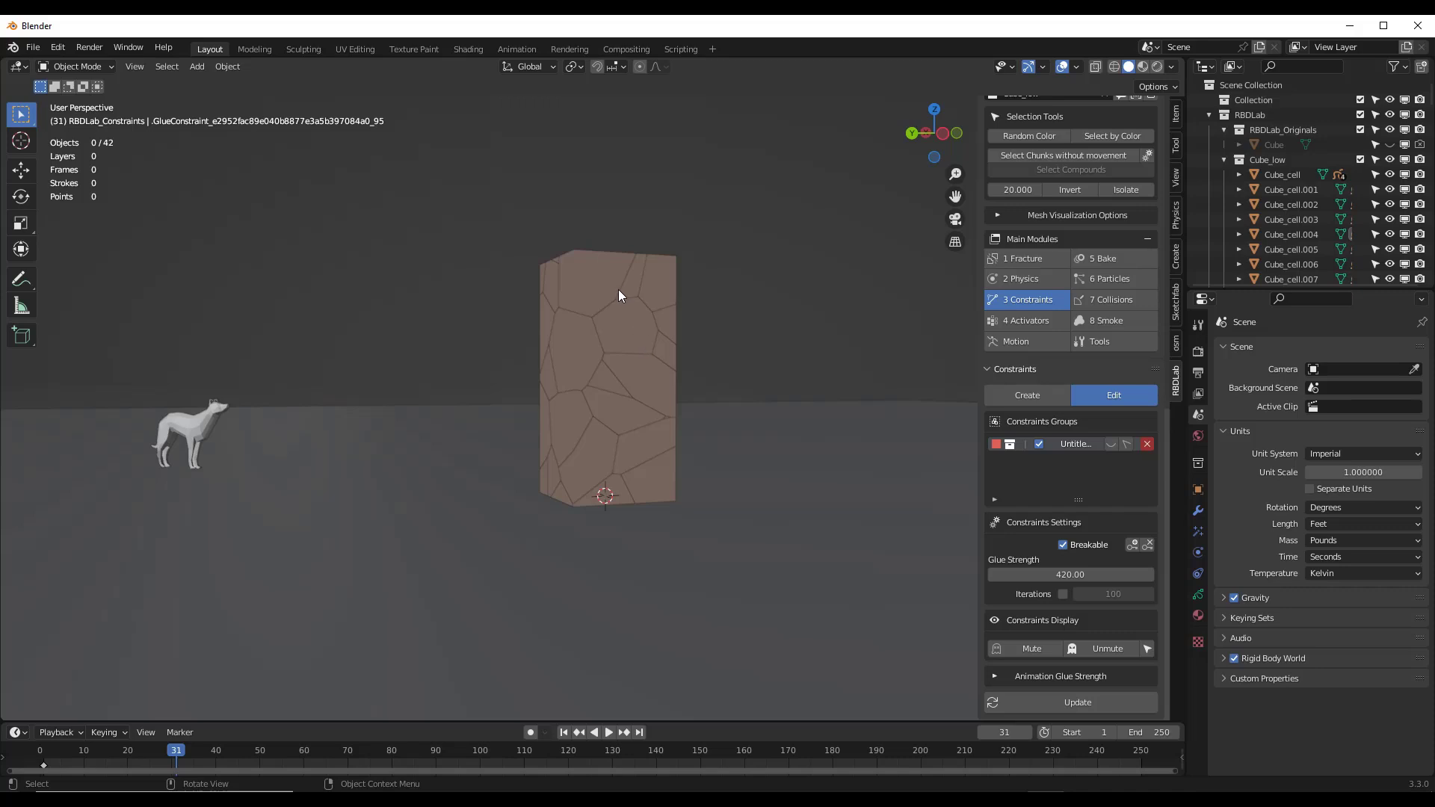
{"action": "left_click", "coordinate": [563, 734]}
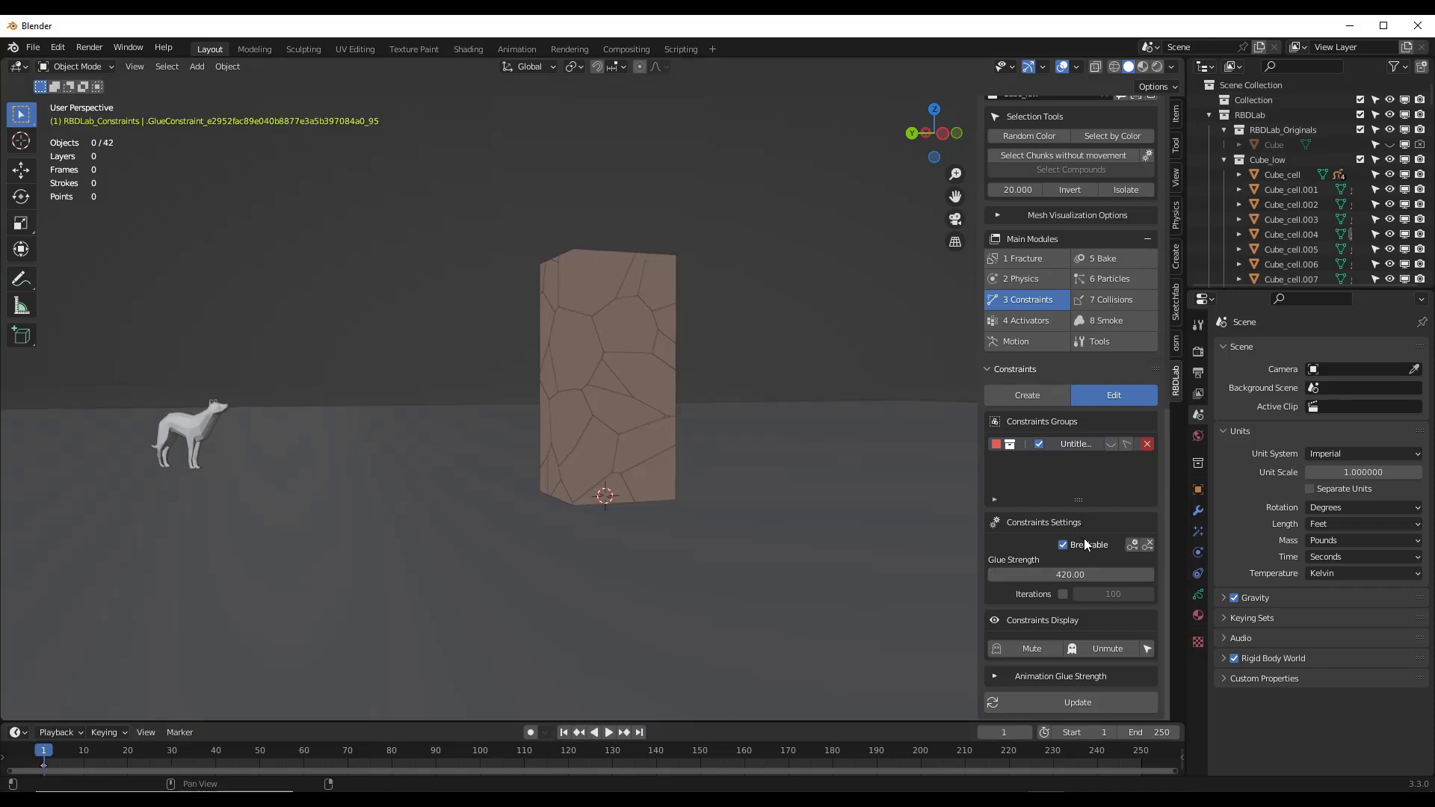
Open RBDLab's Activators module to view its settings.
{"action": "scroll", "coordinate": [1084, 538], "scroll_direction": "up", "scroll_amount": 2}
{"action": "scroll", "coordinate": [1084, 538], "scroll_direction": "down", "scroll_amount": 2}
{"action": "left_click", "coordinate": [1028, 320]}
{"action": "middle_click_drag", "start_coordinate": [545, 437], "coordinate": [555, 446]}
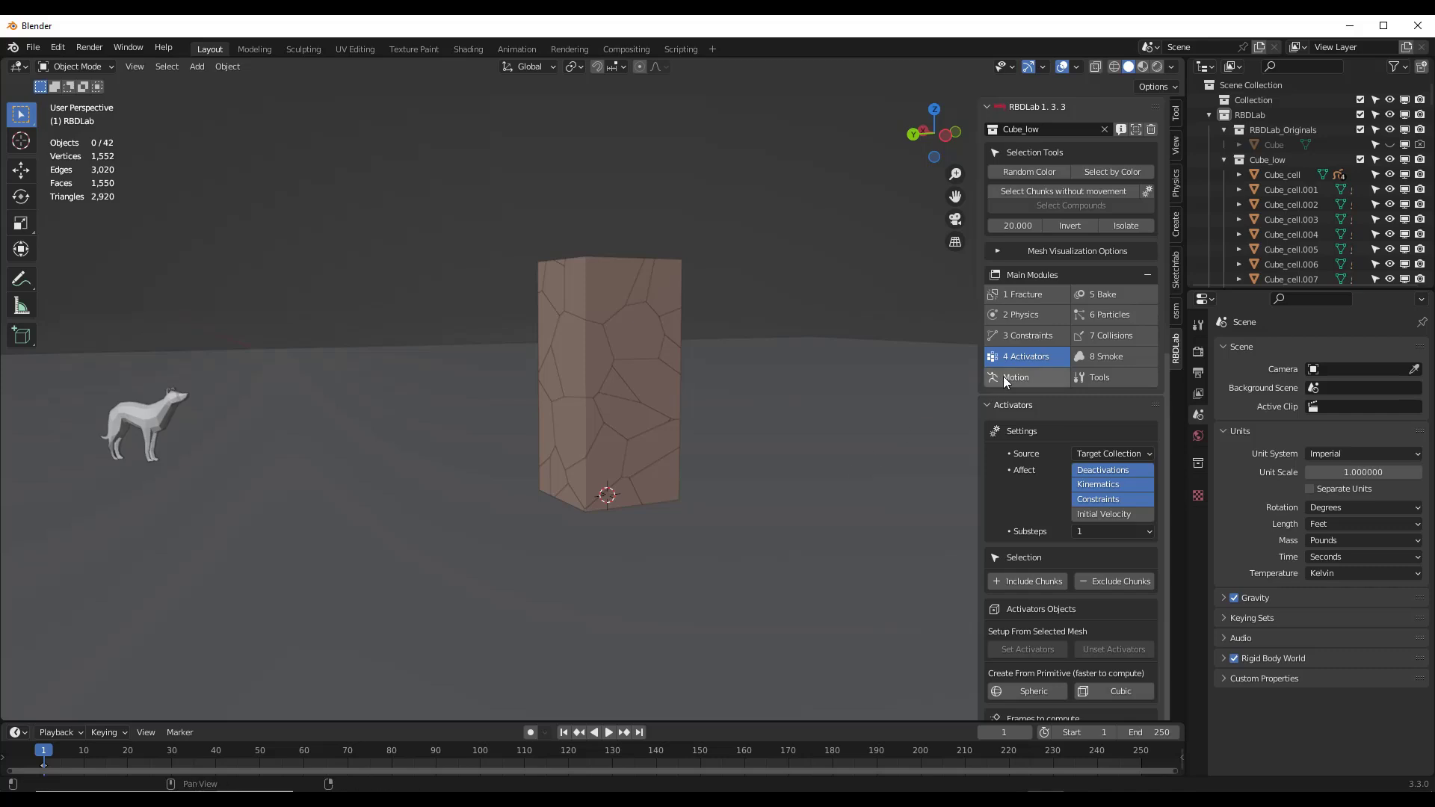
Add a UV sphere and raise it about 10.5 ft along Z so it floats above the column.
{"action": "key", "text": "shift+a"}
{"action": "mouse_move", "coordinate": [676, 442]}
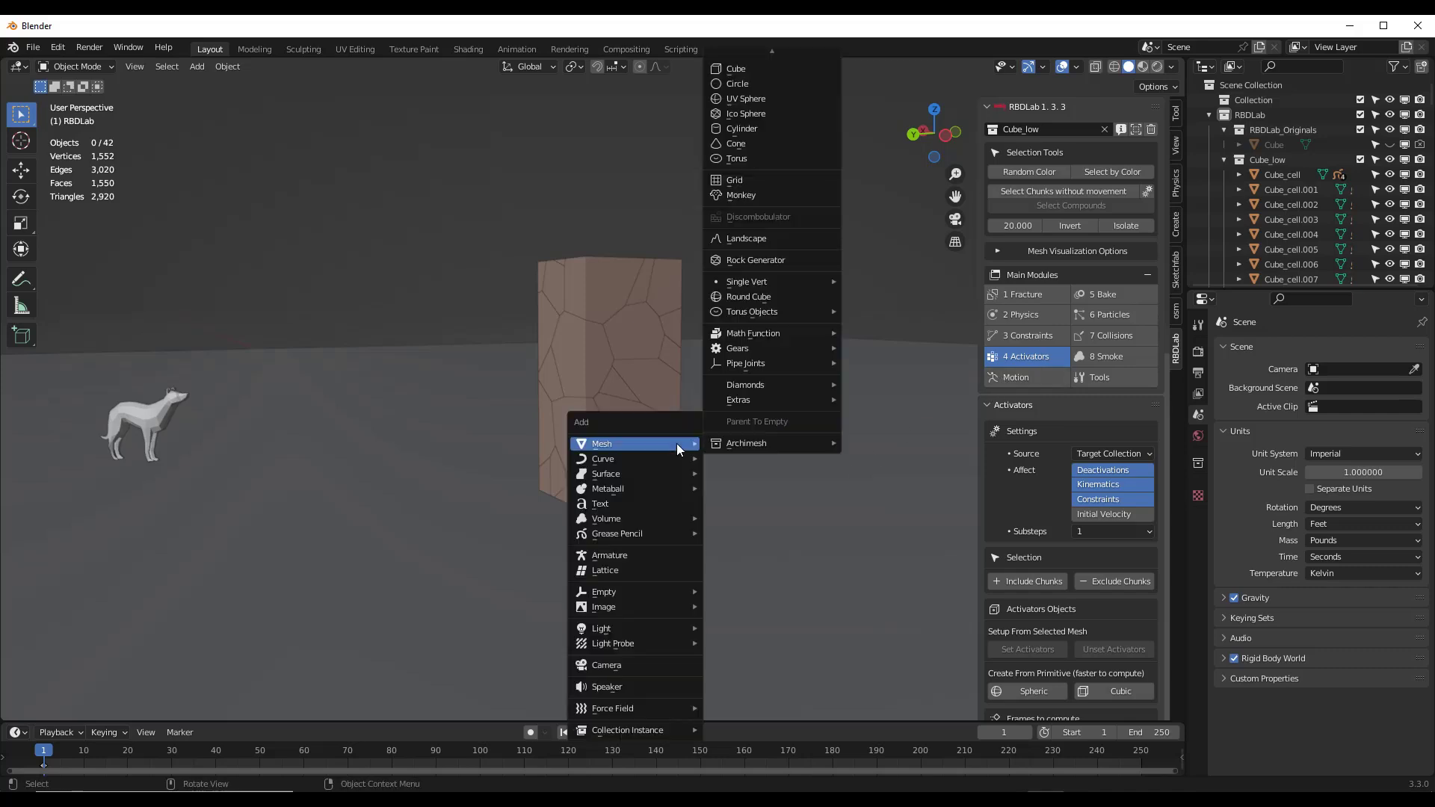
{"action": "left_click", "coordinate": [762, 100]}
{"action": "key", "text": "g"}
{"action": "key", "text": "z"}
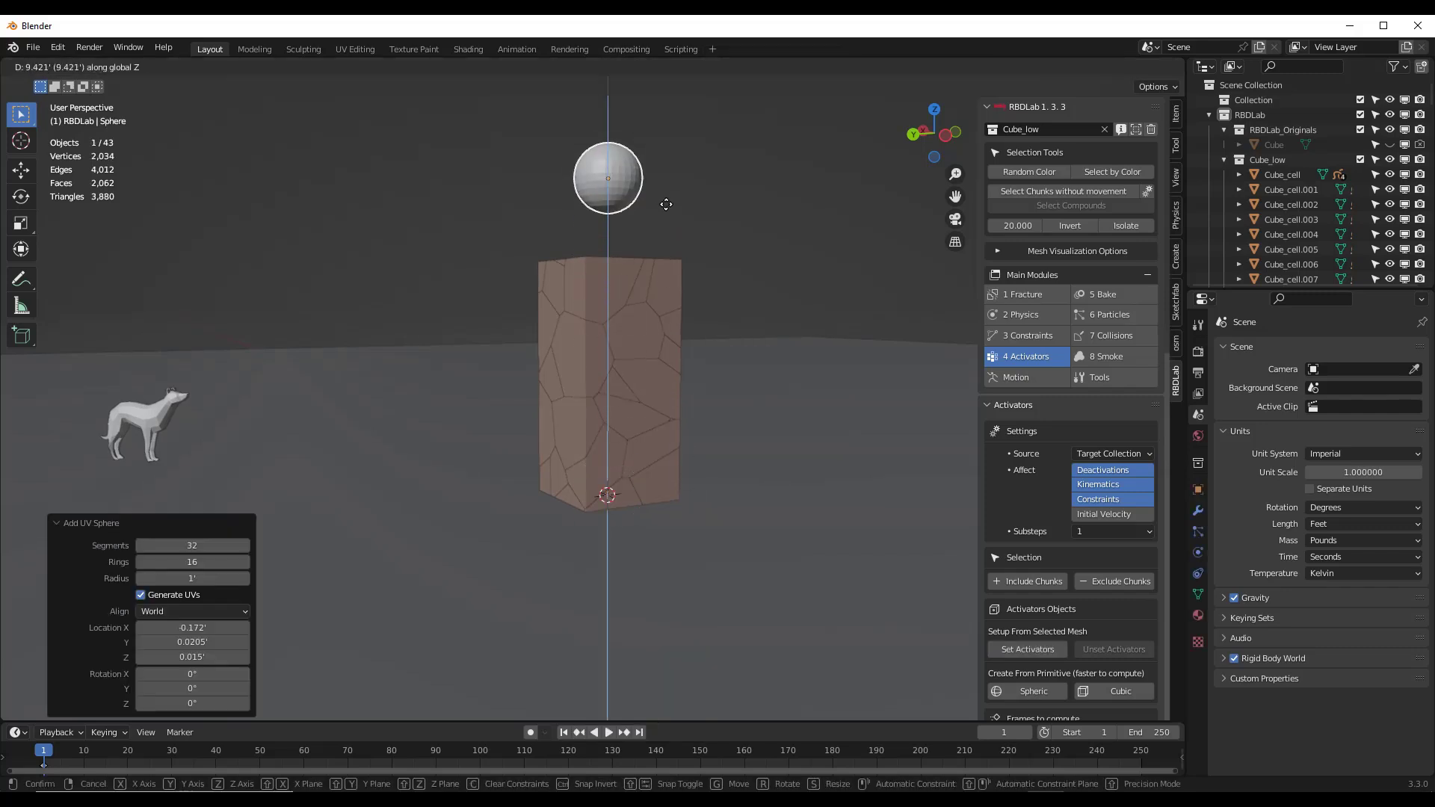
{"action": "left_click", "coordinate": [644, 352]}
{"action": "scroll", "coordinate": [635, 352], "scroll_direction": "down", "scroll_amount": 2}
{"action": "scroll", "coordinate": [616, 311], "scroll_direction": "up", "scroll_amount": 3}
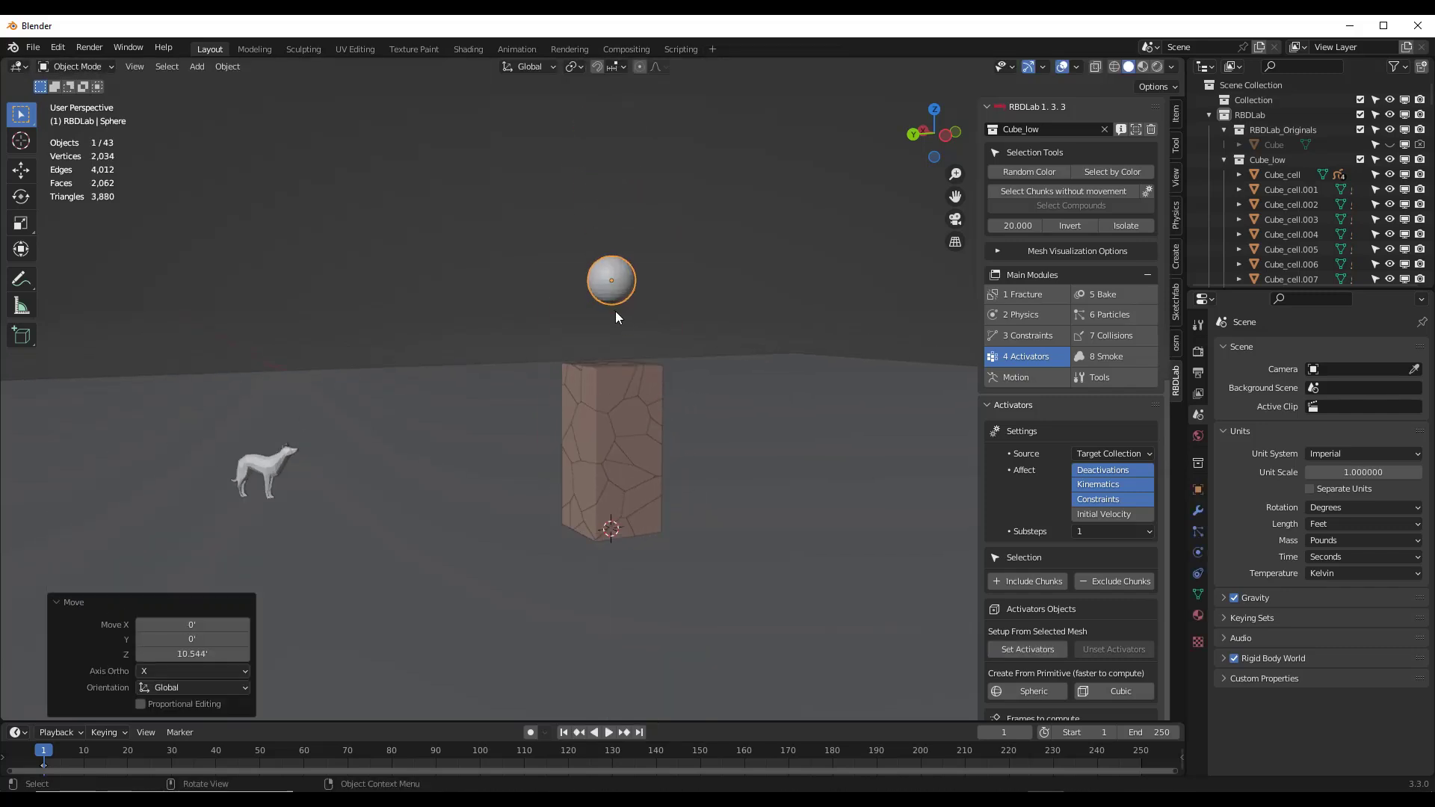
Scale the sphere up by about 1.86 and apply its rotation and scale.
{"action": "key", "text": "s"}
{"action": "left_click", "coordinate": [651, 312]}
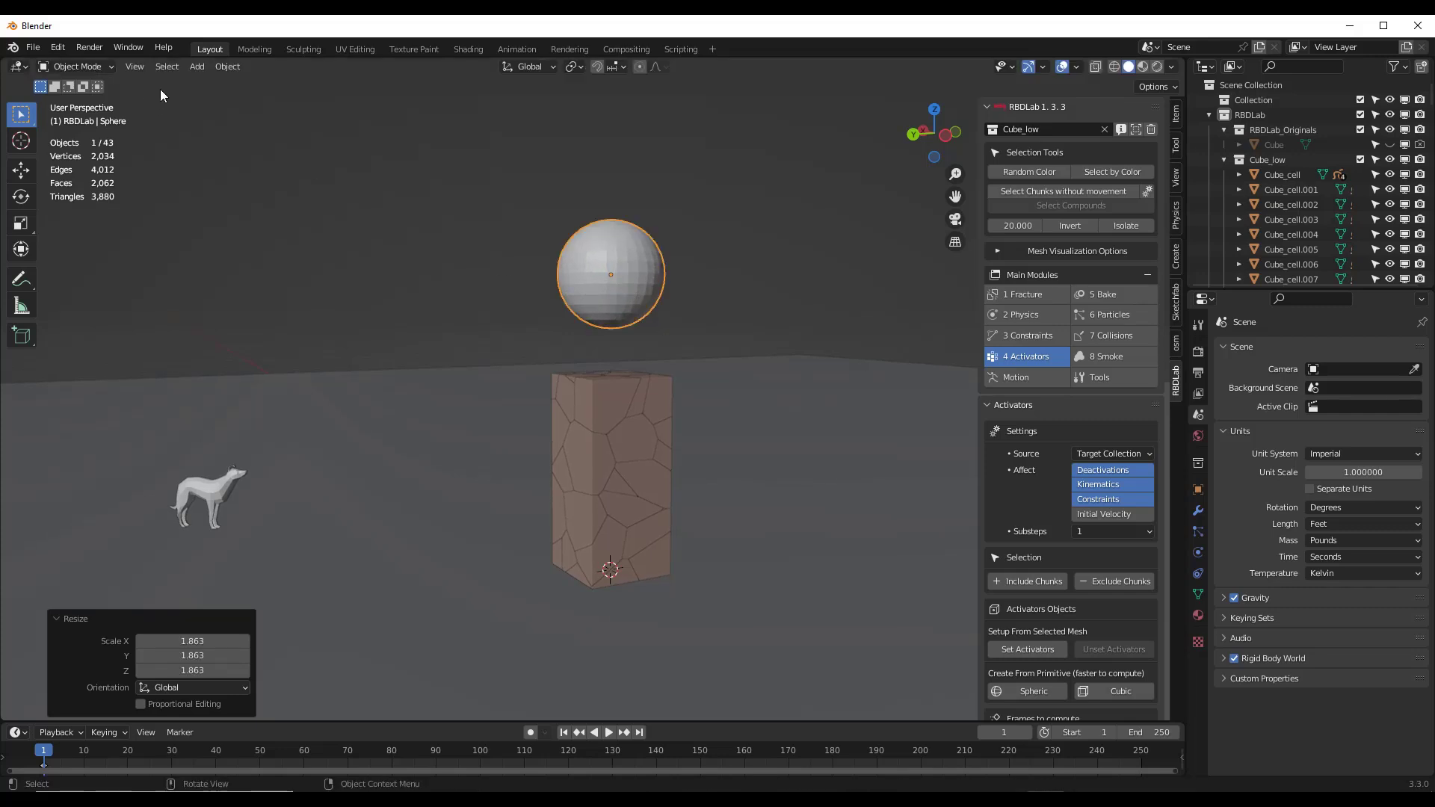
{"action": "left_click", "coordinate": [235, 66]}
{"action": "mouse_move", "coordinate": [261, 147]}
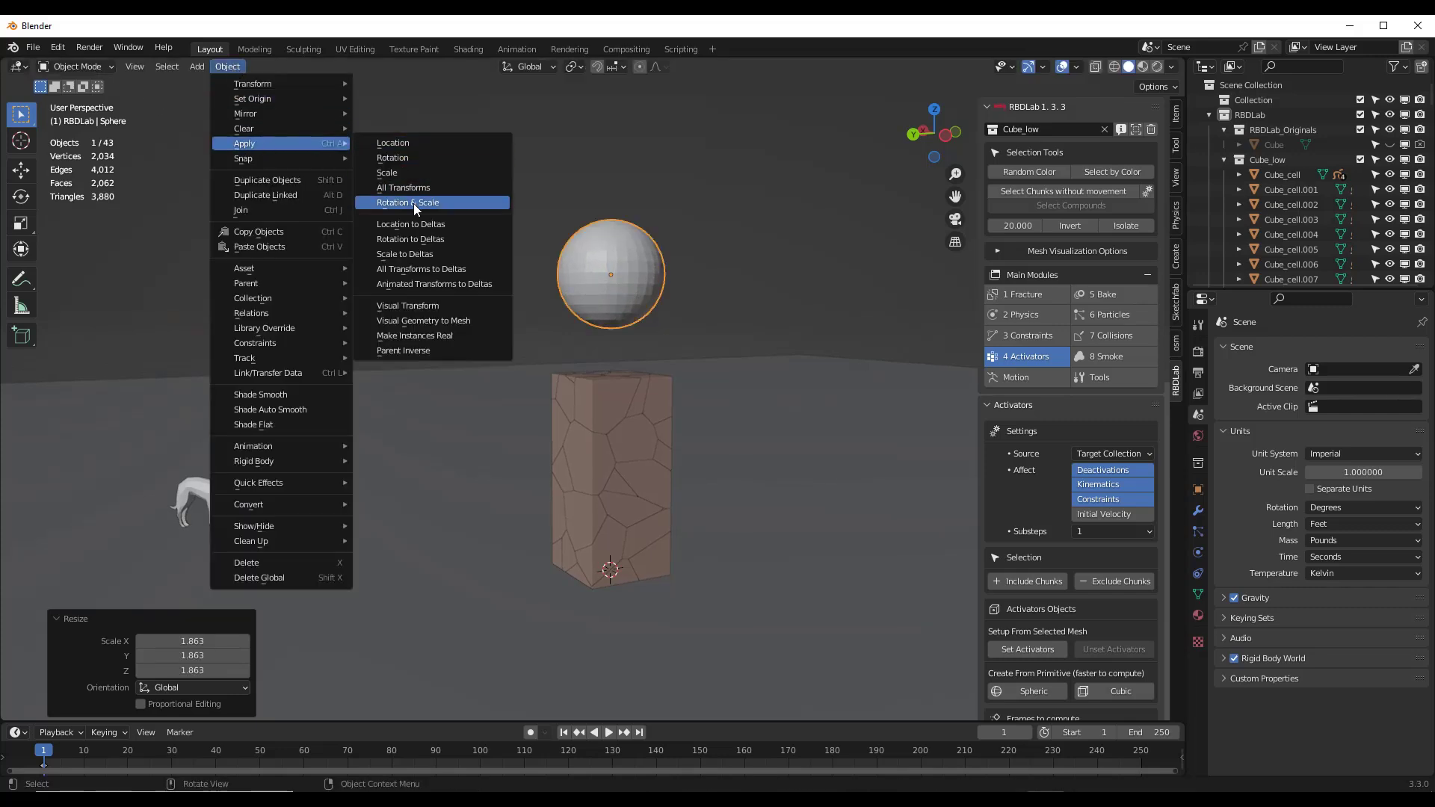
{"action": "left_click", "coordinate": [414, 204]}
Shade the sphere smooth and raise it another 4 ft or so along Z above the column.
{"action": "middle_click_drag", "start_coordinate": [607, 292], "coordinate": [625, 284]}
{"action": "right_click", "coordinate": [624, 284]}
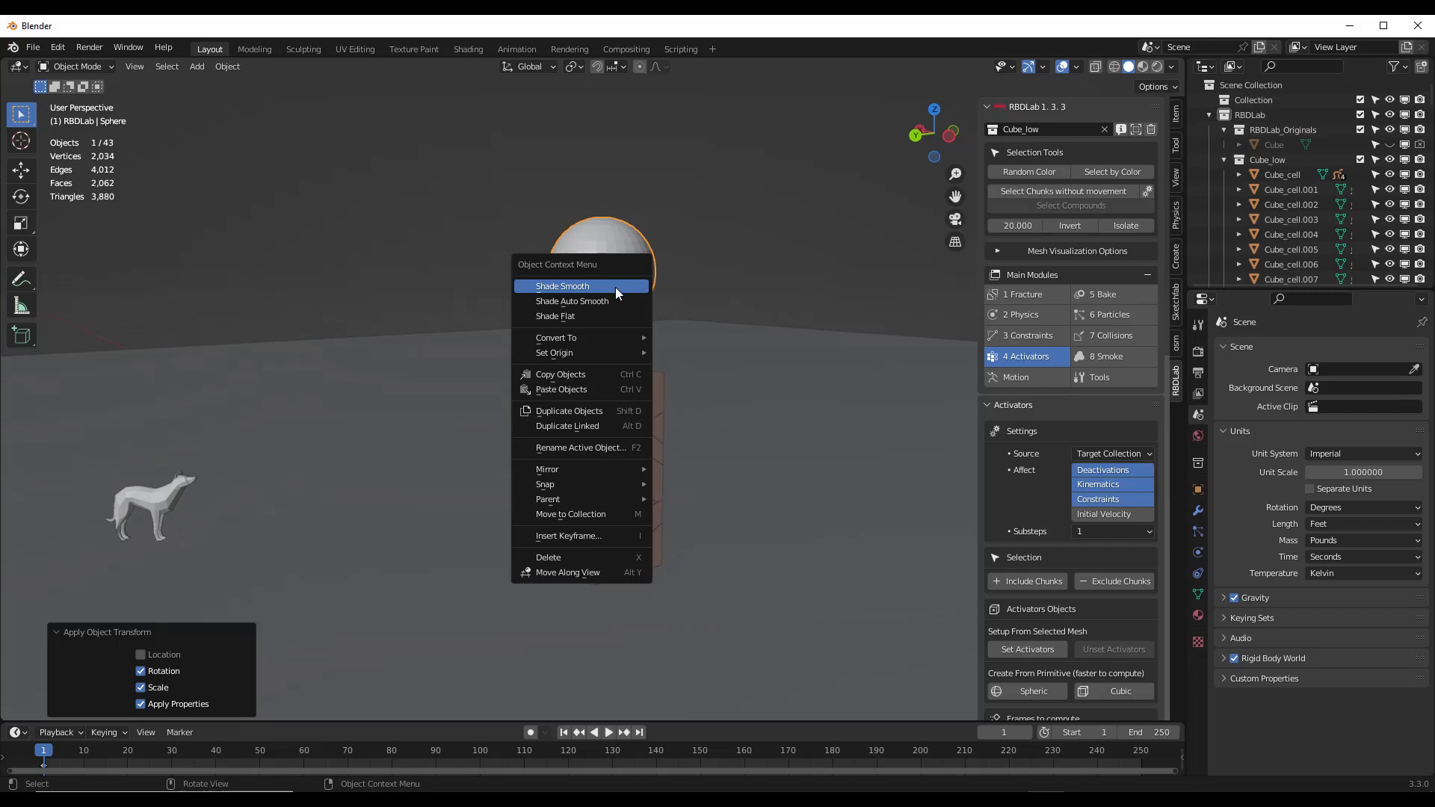
{"action": "left_click", "coordinate": [616, 287]}
{"action": "key", "text": "g"}
{"action": "key", "text": "z"}
{"action": "left_click", "coordinate": [656, 226]}
{"action": "scroll", "coordinate": [656, 225], "scroll_direction": "down", "scroll_amount": 3}
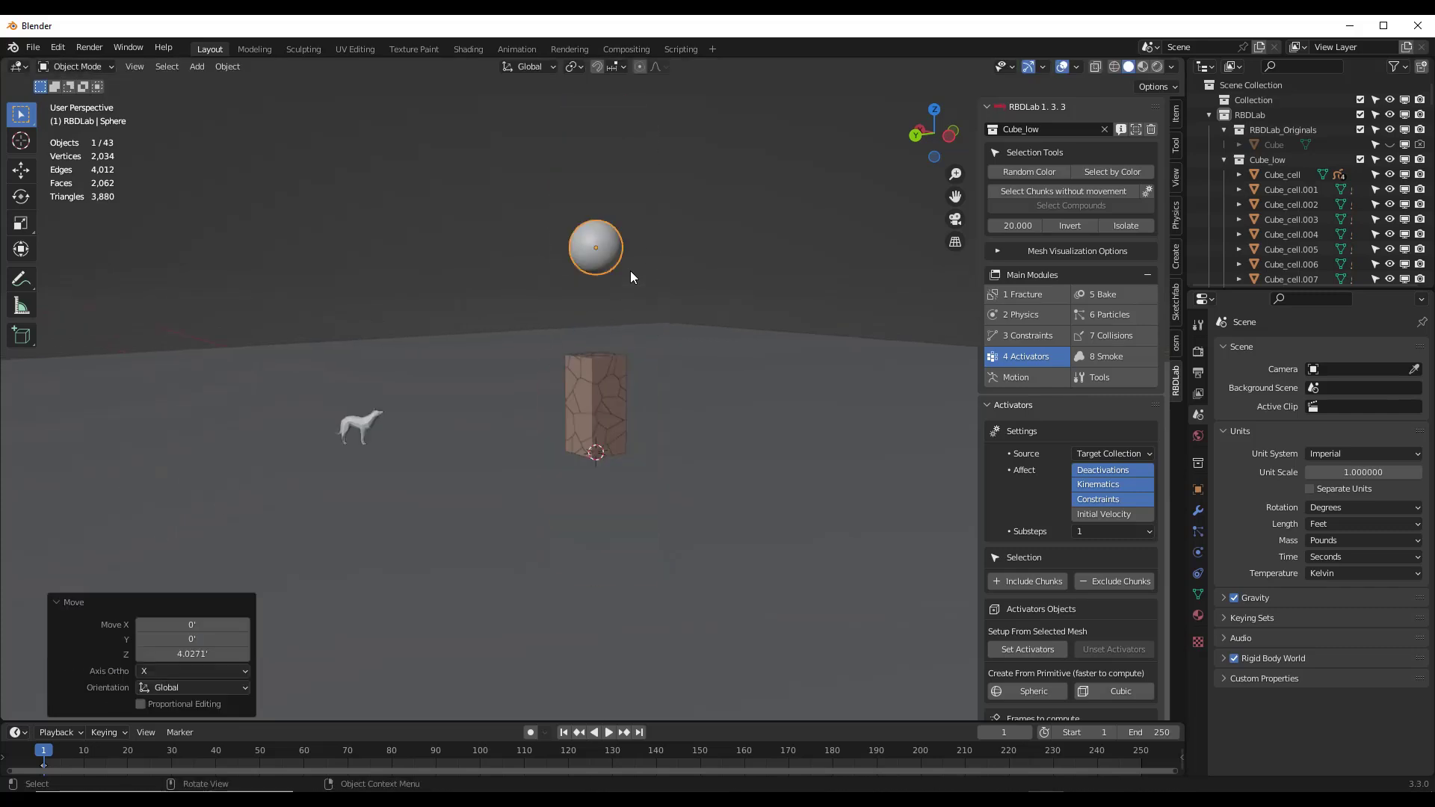
{"action": "scroll", "coordinate": [630, 271], "scroll_direction": "up", "scroll_amount": 2}
{"action": "scroll", "coordinate": [583, 483], "scroll_direction": "up", "scroll_amount": 1}
{"action": "scroll", "coordinate": [558, 427], "scroll_direction": "down", "scroll_amount": 1}
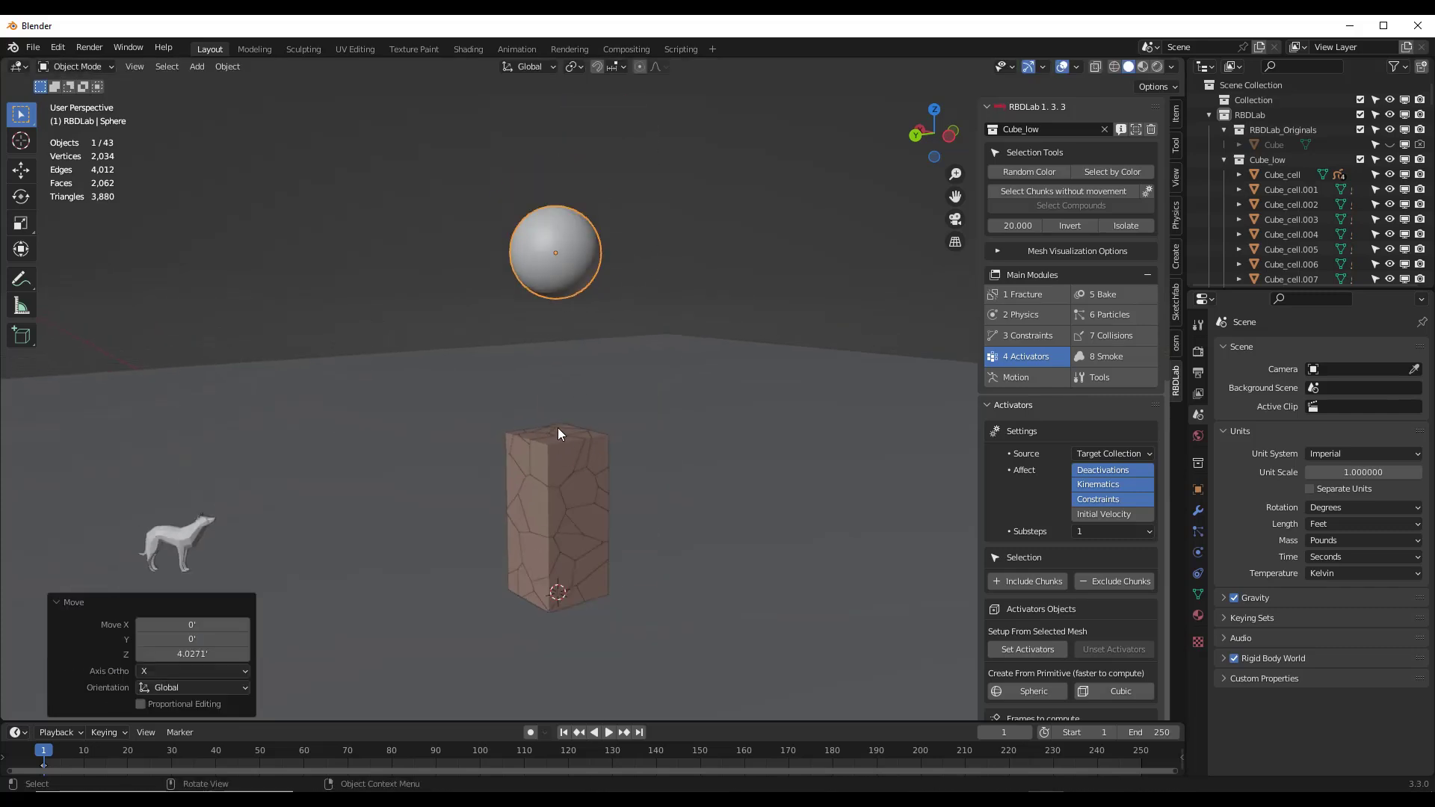
{"action": "scroll", "coordinate": [548, 521], "scroll_direction": "up", "scroll_amount": 1}
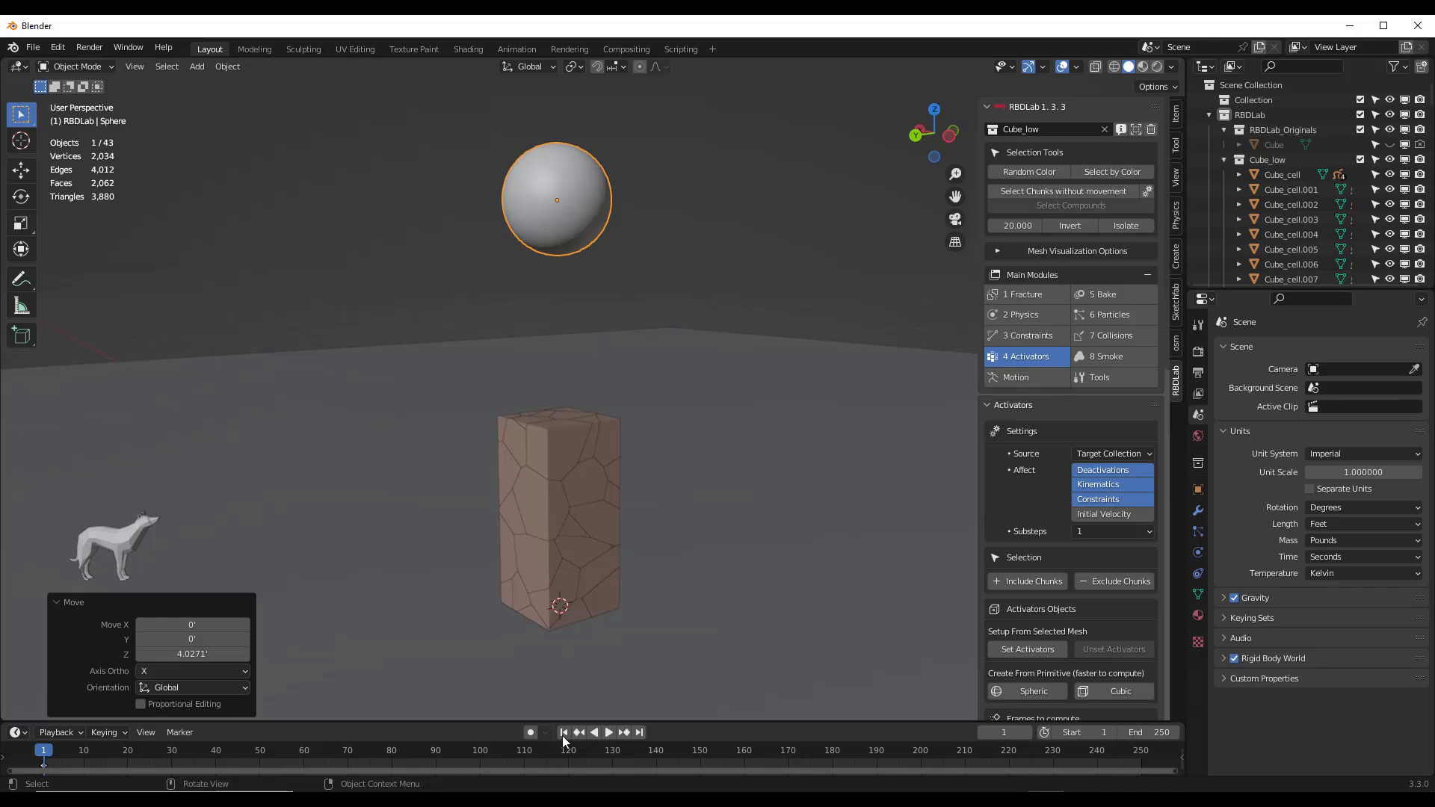
Play the simulation briefly to check the sphere without physics, and return to frame 1.
{"action": "left_click", "coordinate": [607, 733]}
{"action": "left_click", "coordinate": [606, 734]}
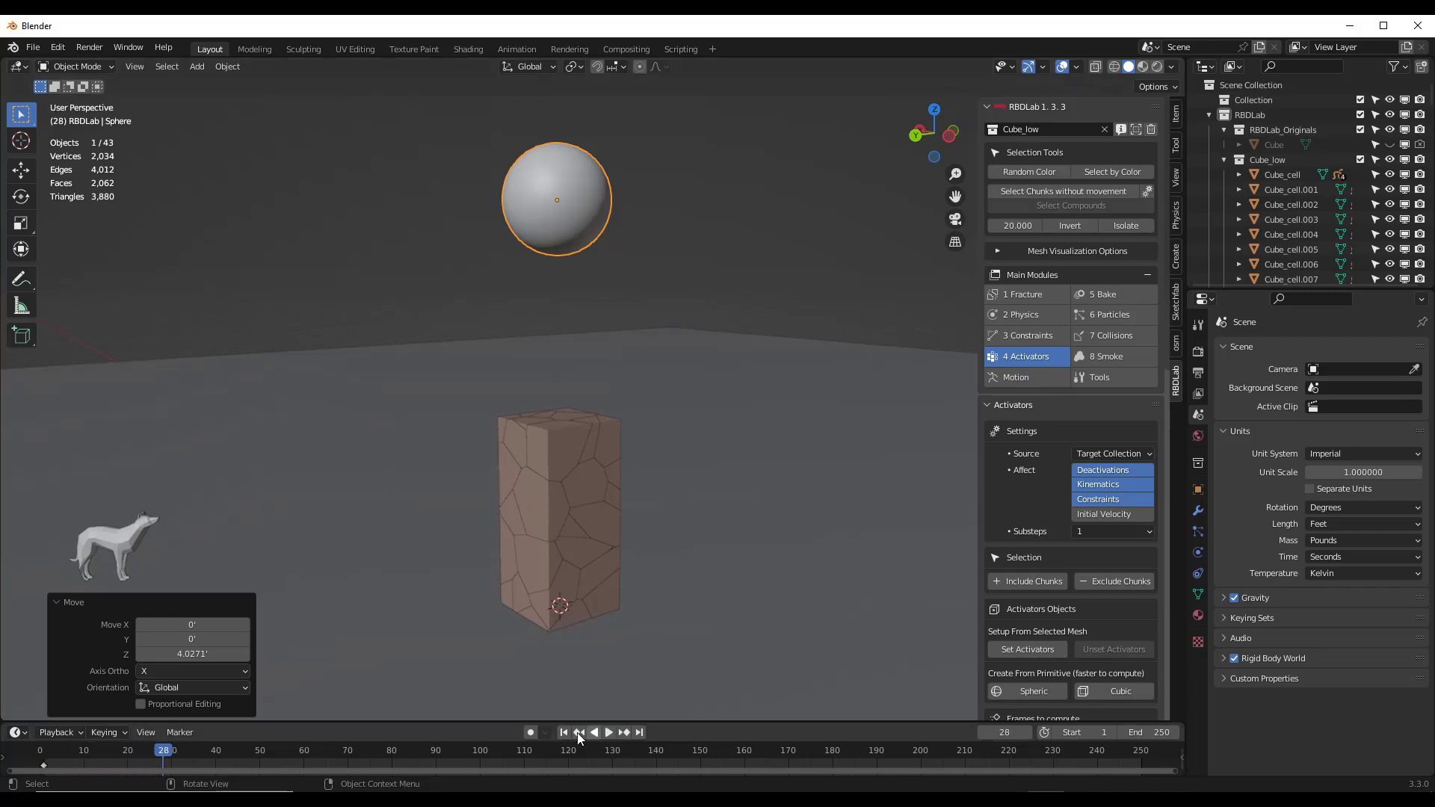
{"action": "left_click", "coordinate": [580, 733]}
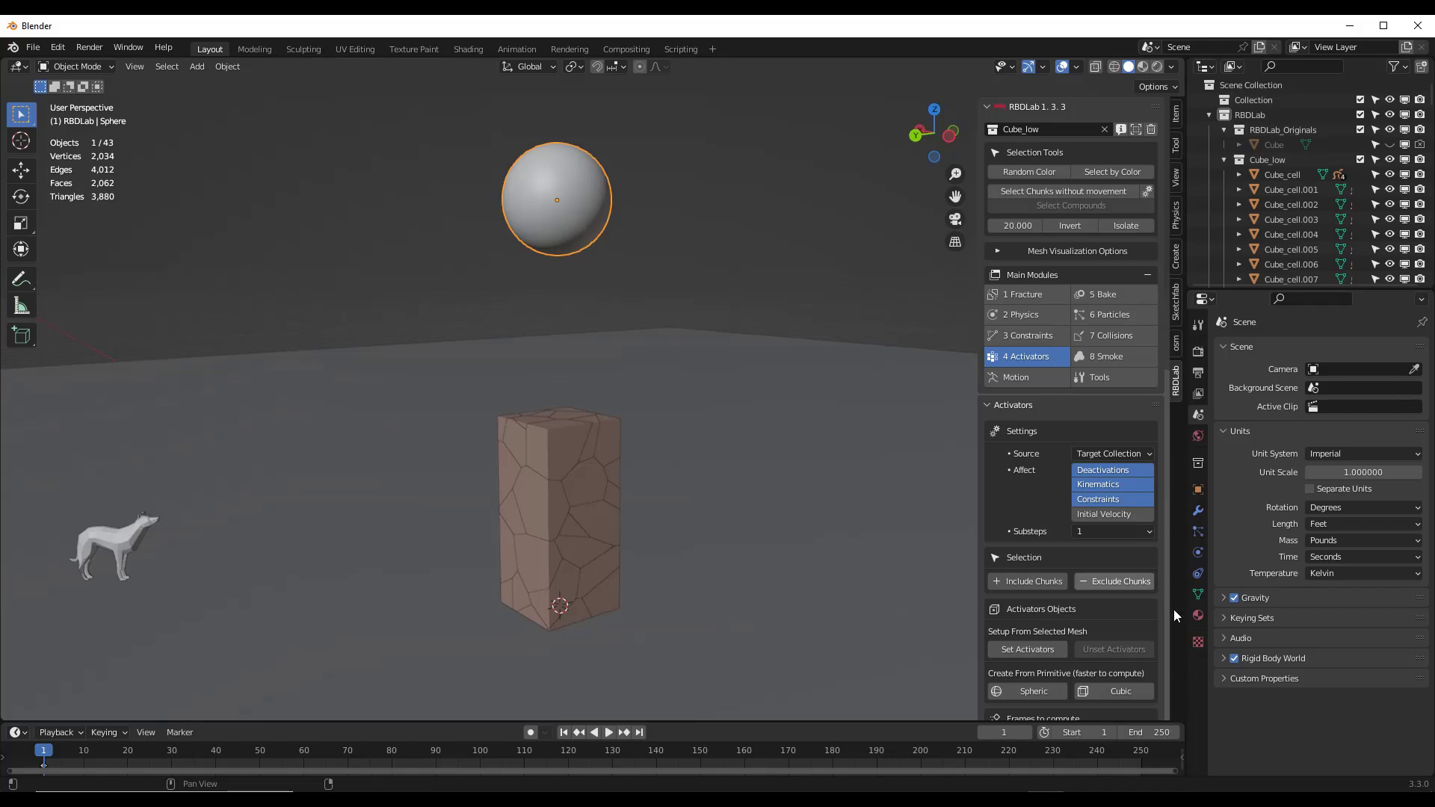
Add an active rigid body to the sphere, play its drop onto the column and rewind to frame 1.
{"action": "left_click", "coordinate": [1203, 555]}
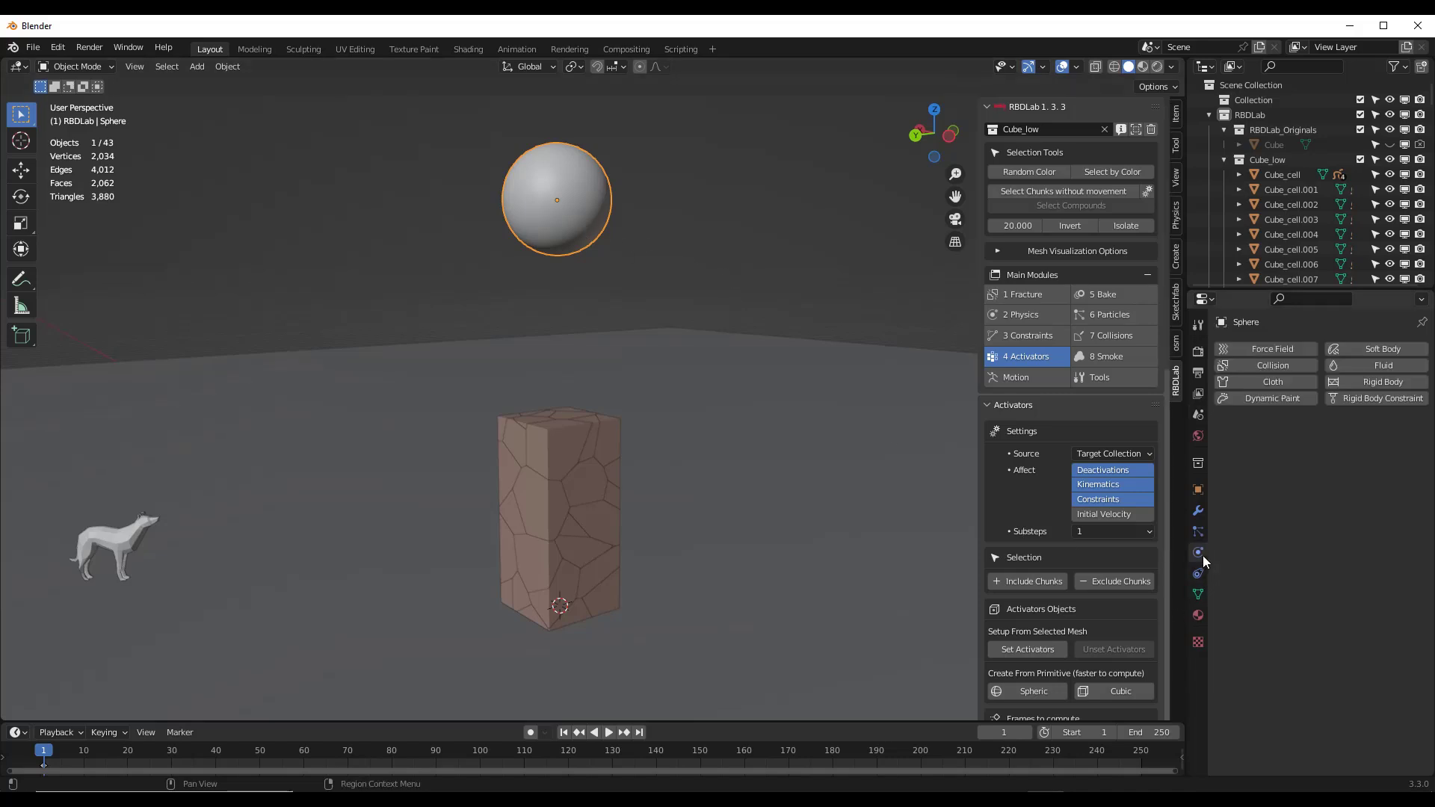
{"action": "left_click", "coordinate": [1376, 382]}
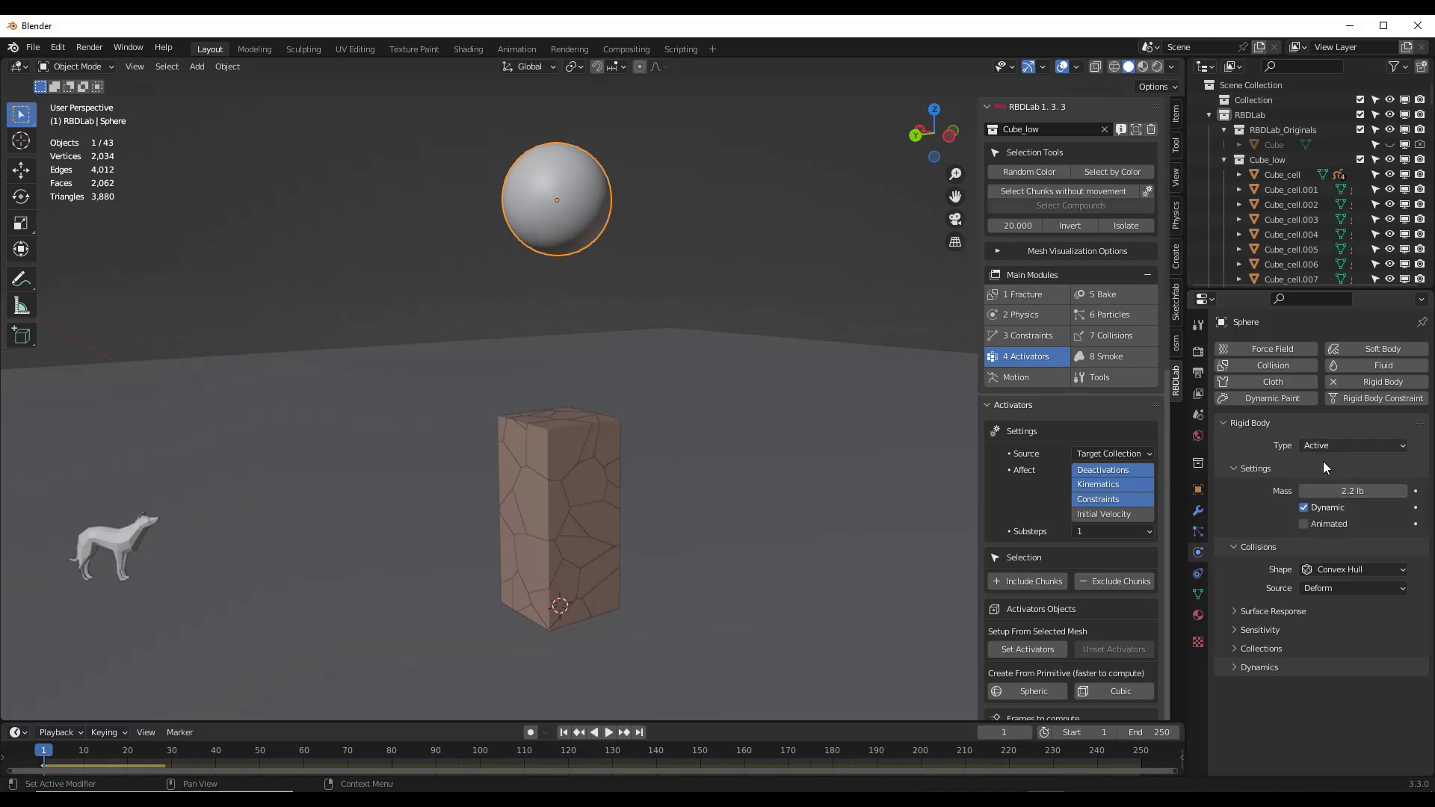
{"action": "left_click", "coordinate": [606, 733]}
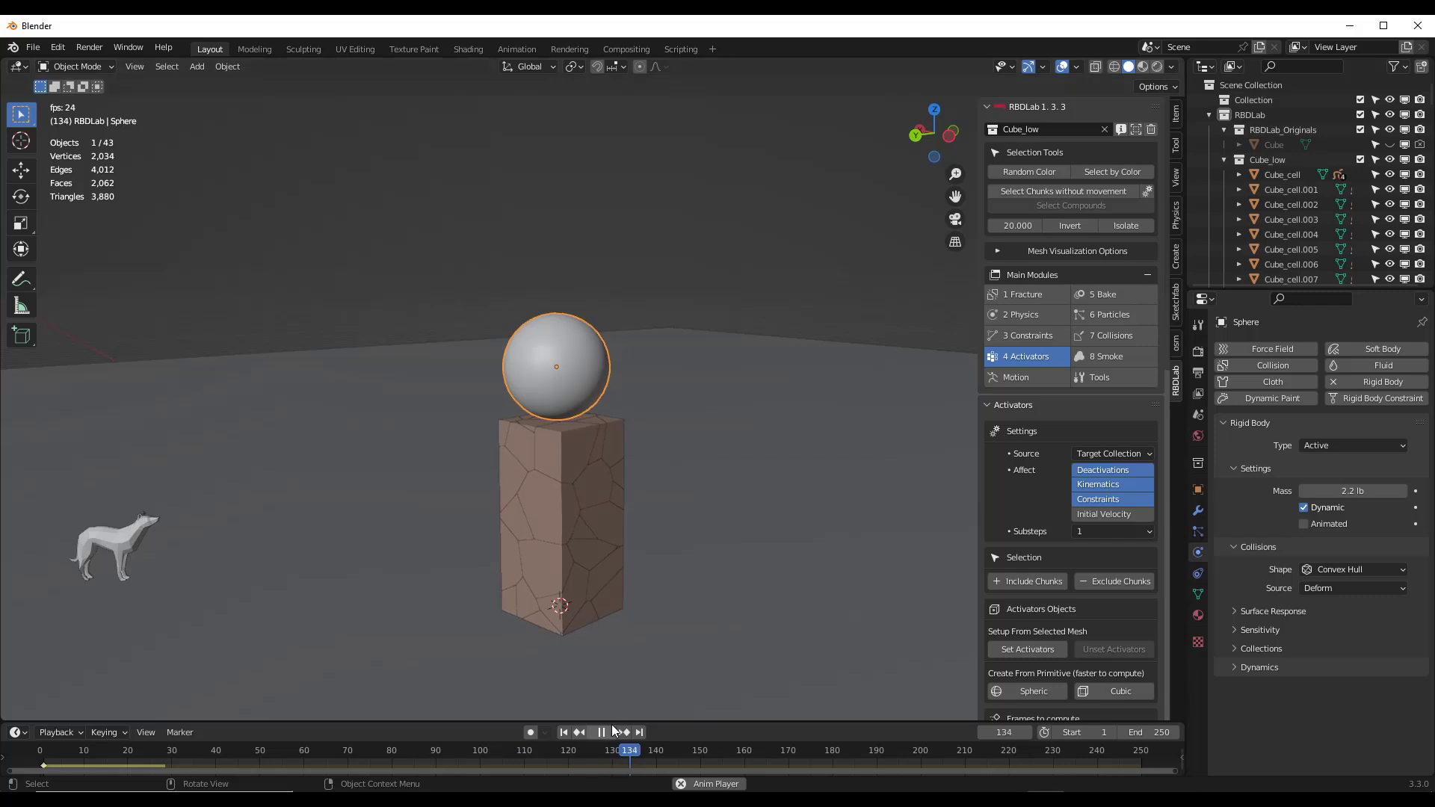
{"action": "key", "text": "space"}
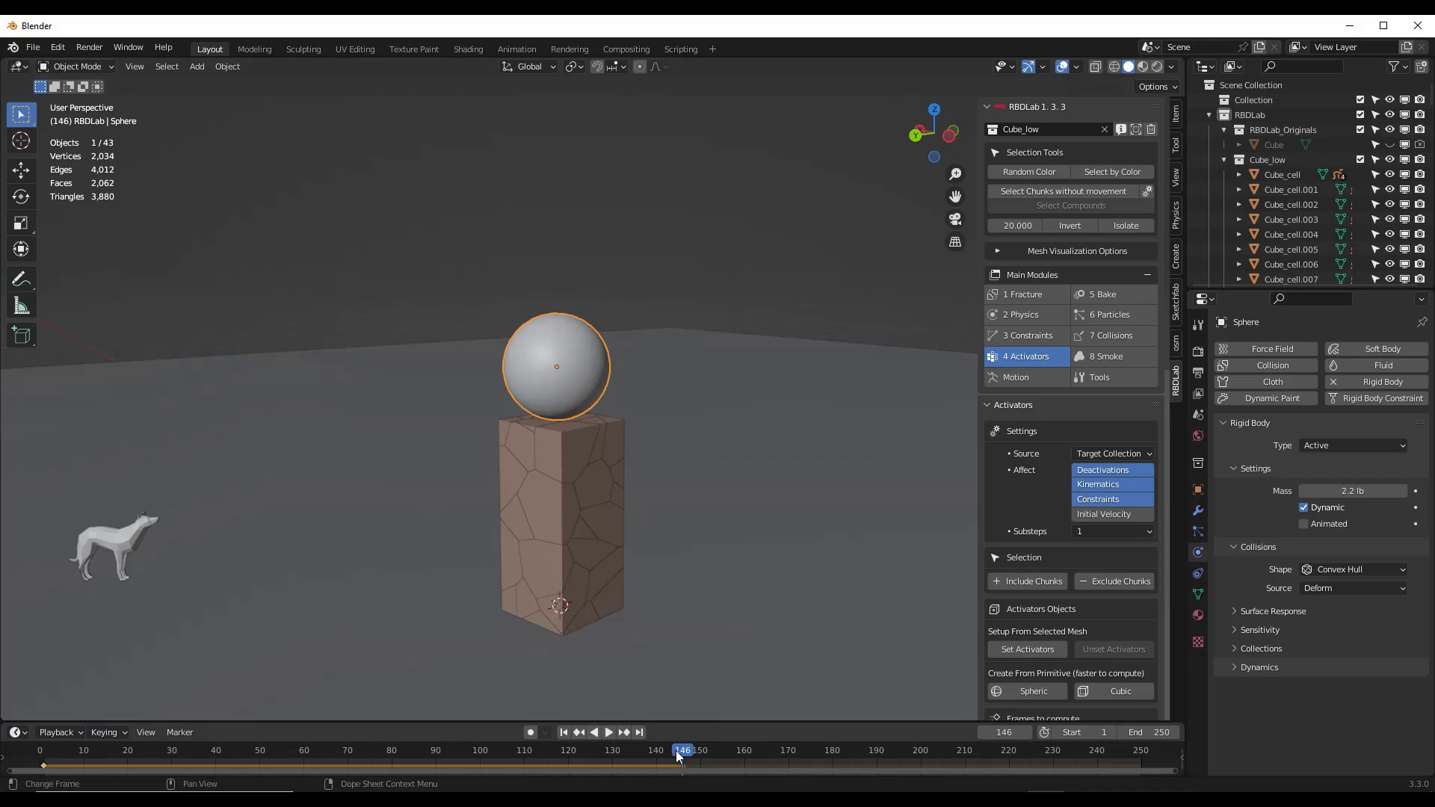
{"action": "left_click", "coordinate": [40, 751]}
{"action": "key", "text": "Right"}
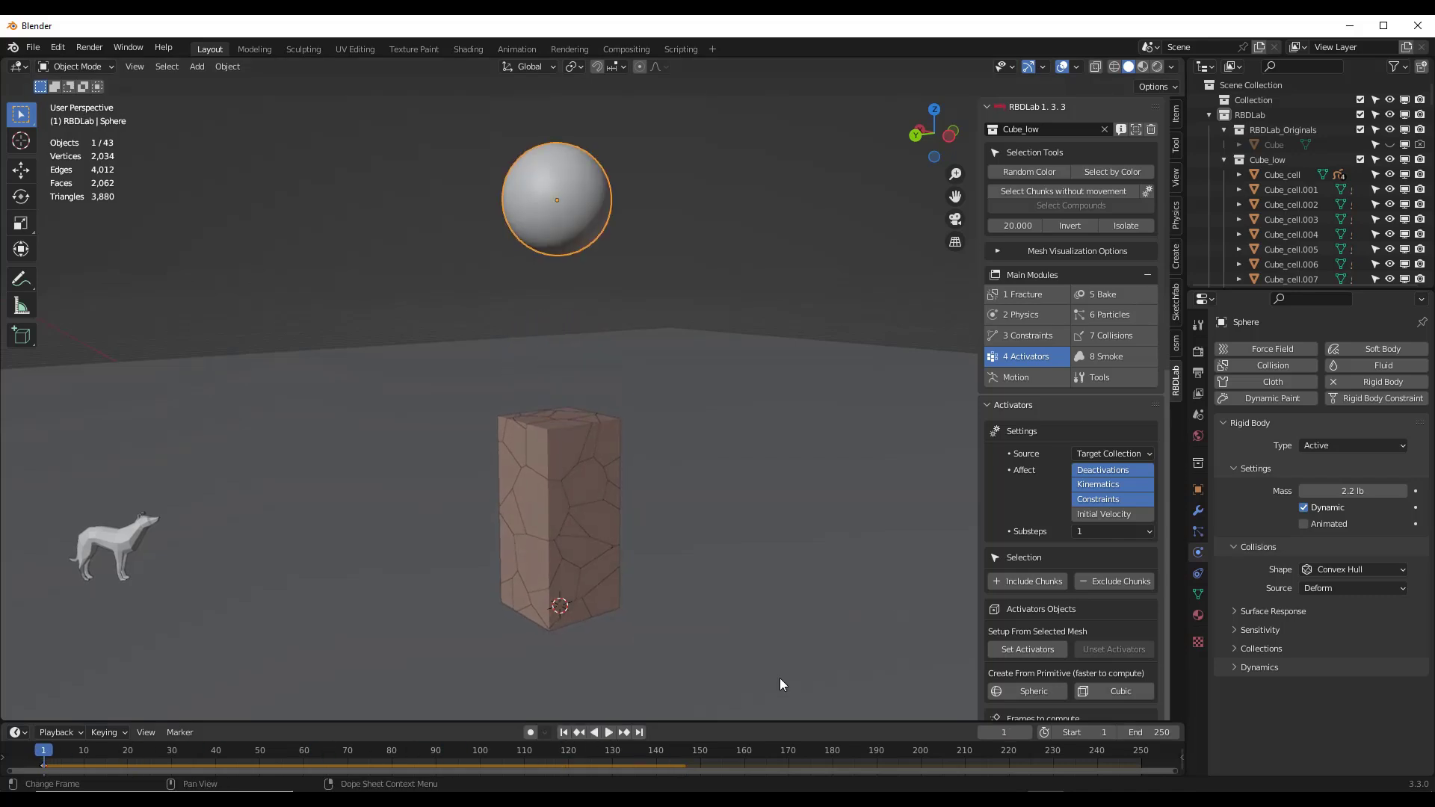
Set the sphere's rigid body mass to 2000 lb, replay the drop and rewind to frame 1.
{"action": "left_click", "coordinate": [1335, 492]}
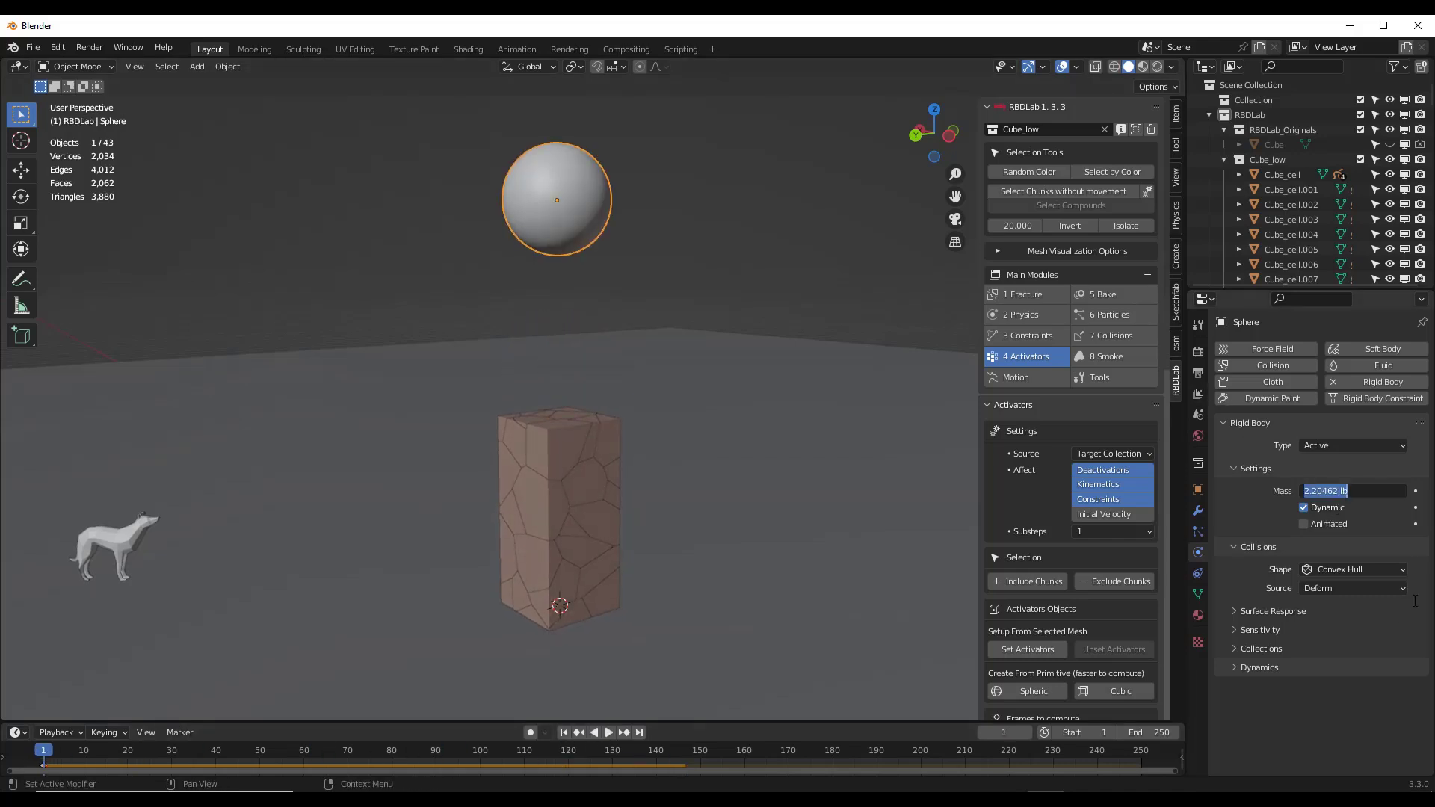
{"action": "type", "text": "2000"}
{"action": "key", "text": "Return"}
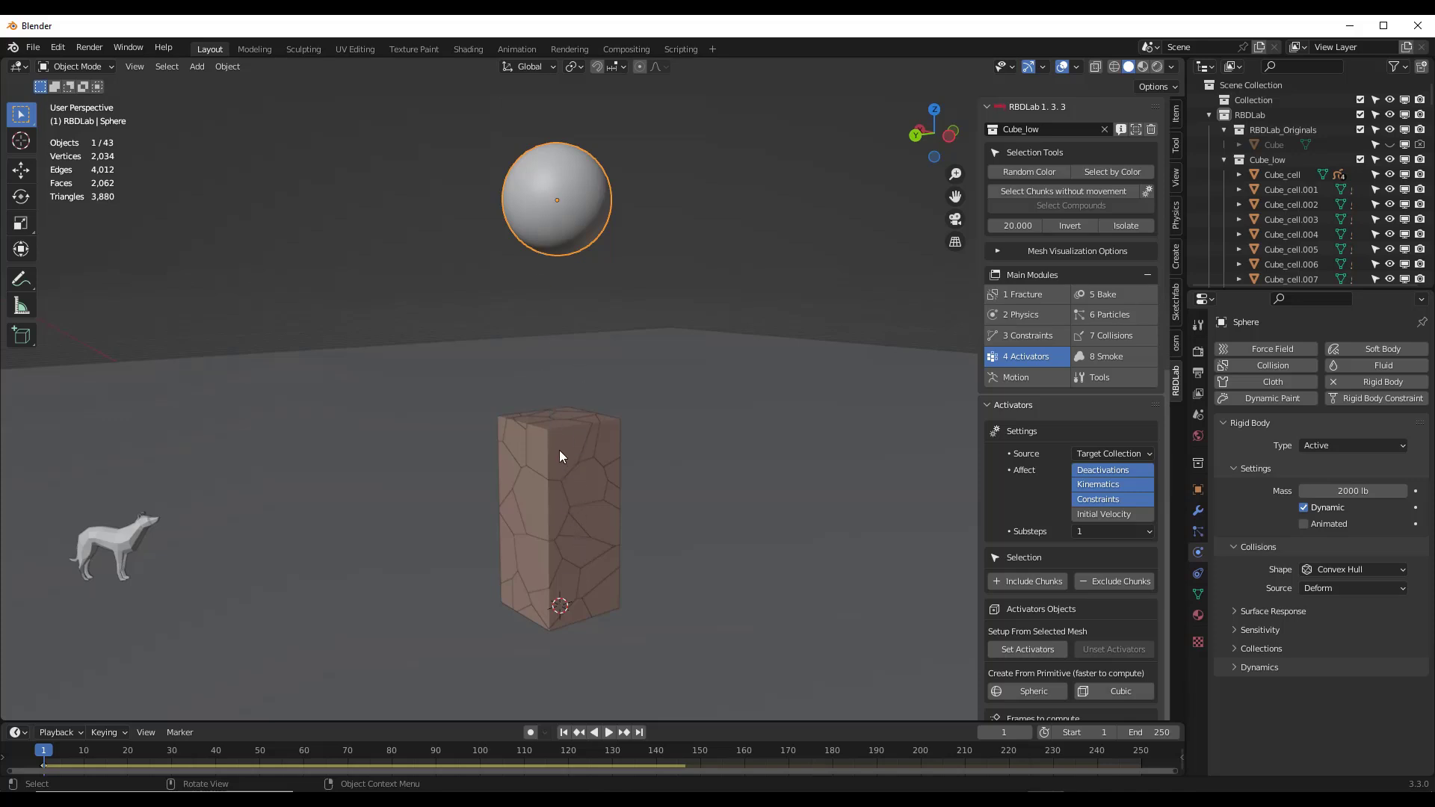
{"action": "left_click", "coordinate": [610, 734]}
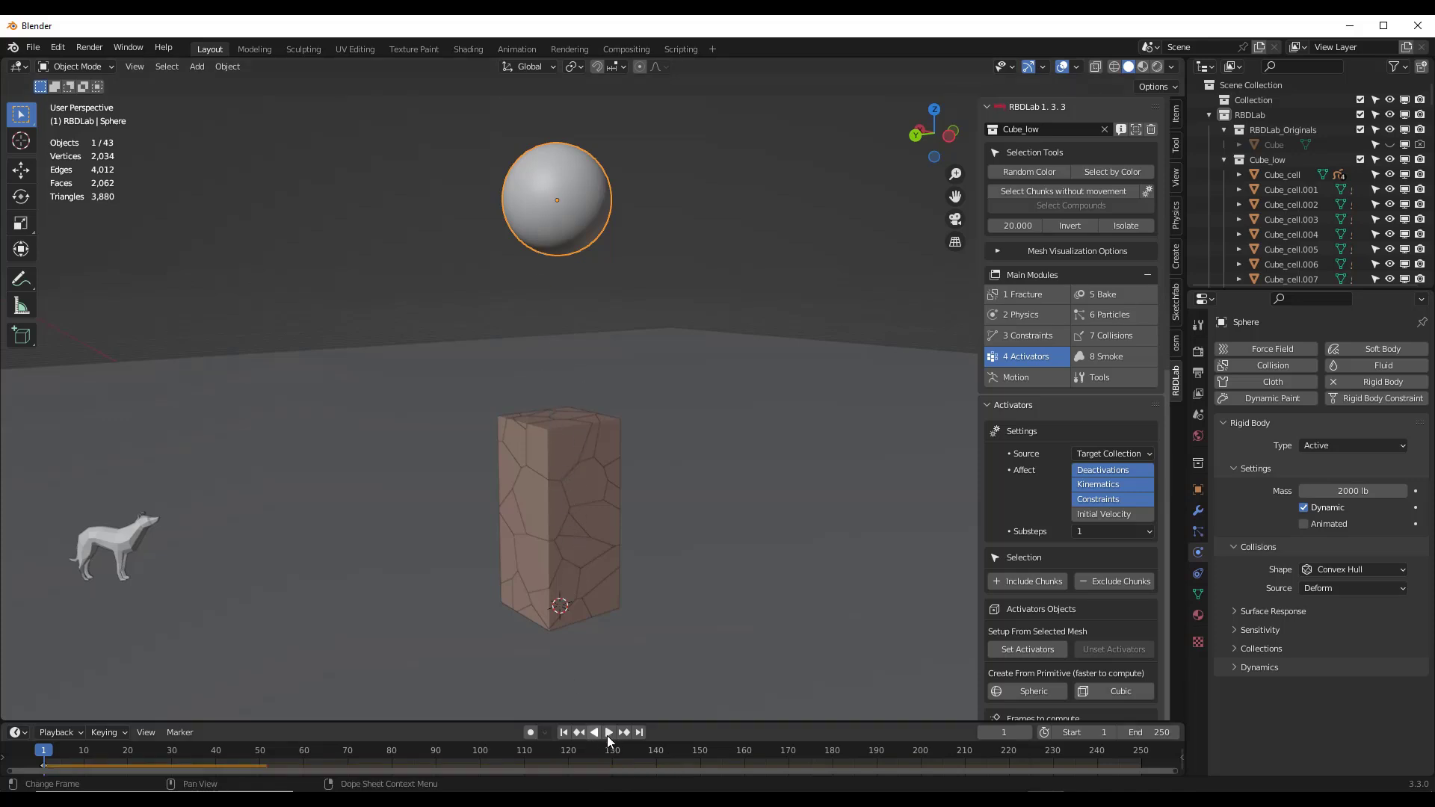
{"action": "left_click", "coordinate": [568, 734]}
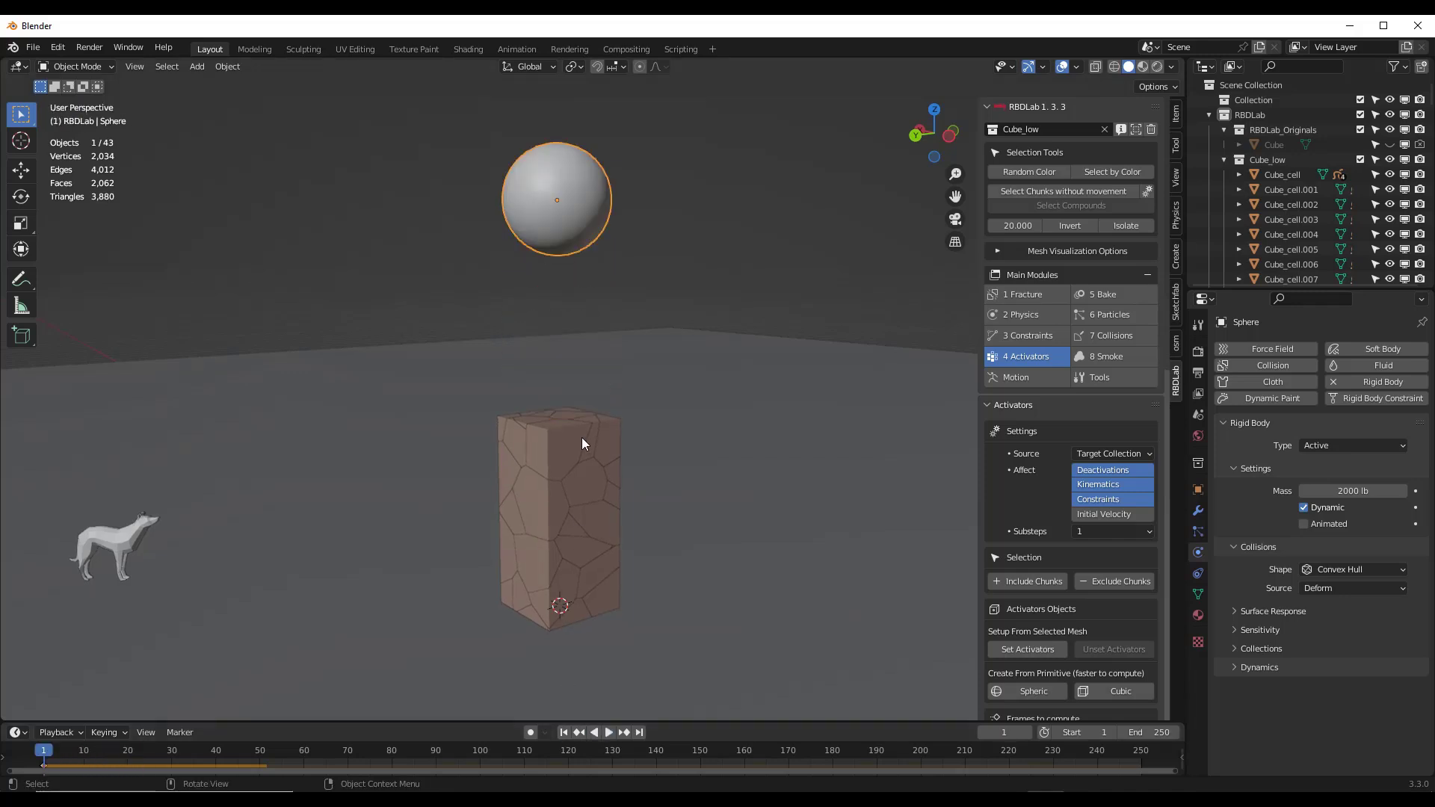
Return to RBDLab's Constraints module, play the heavy sphere's drop once more and rewind to the start.
{"action": "left_click", "coordinate": [1035, 336]}
{"action": "scroll", "coordinate": [1080, 530], "scroll_direction": "down", "scroll_amount": 2}
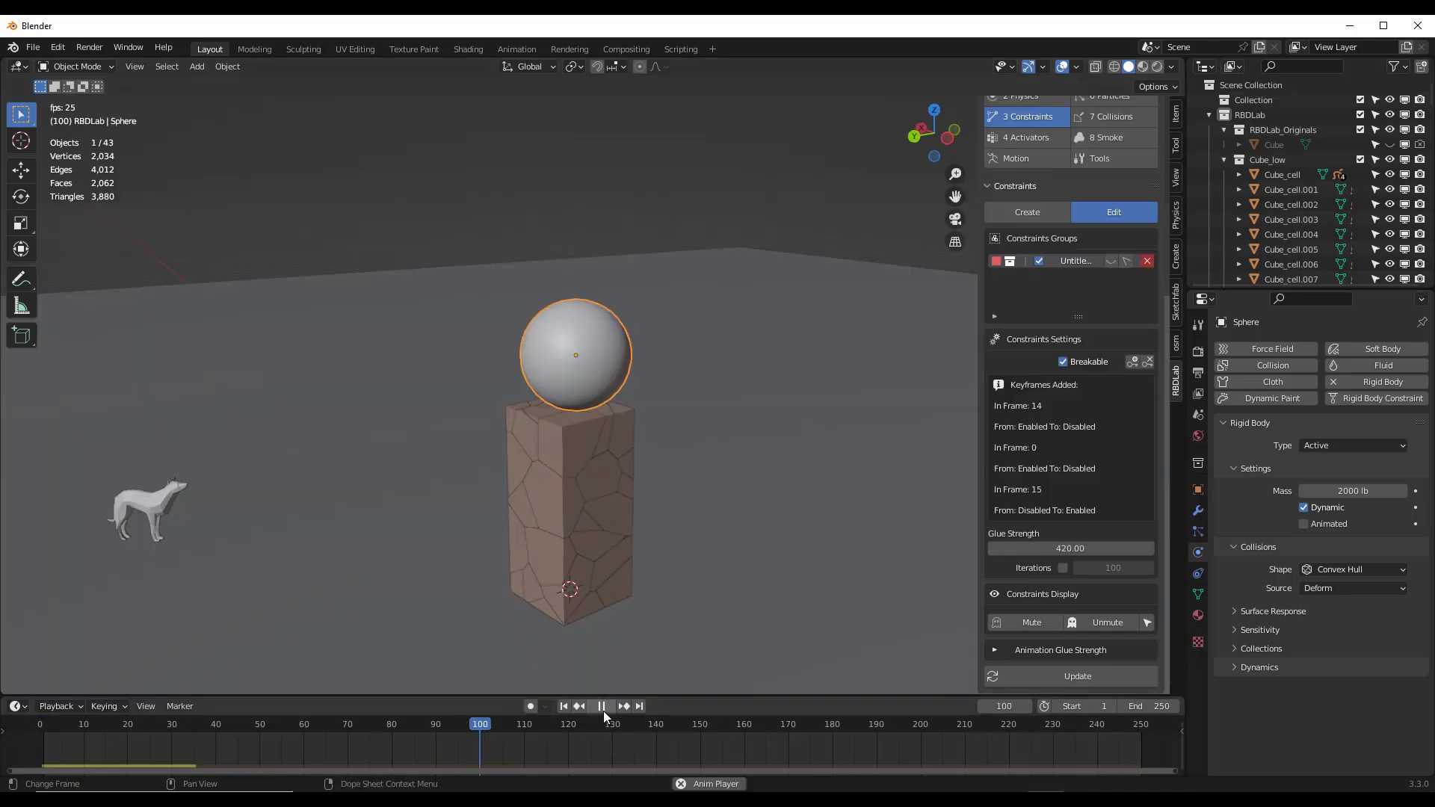
{"action": "left_click", "coordinate": [600, 707]}
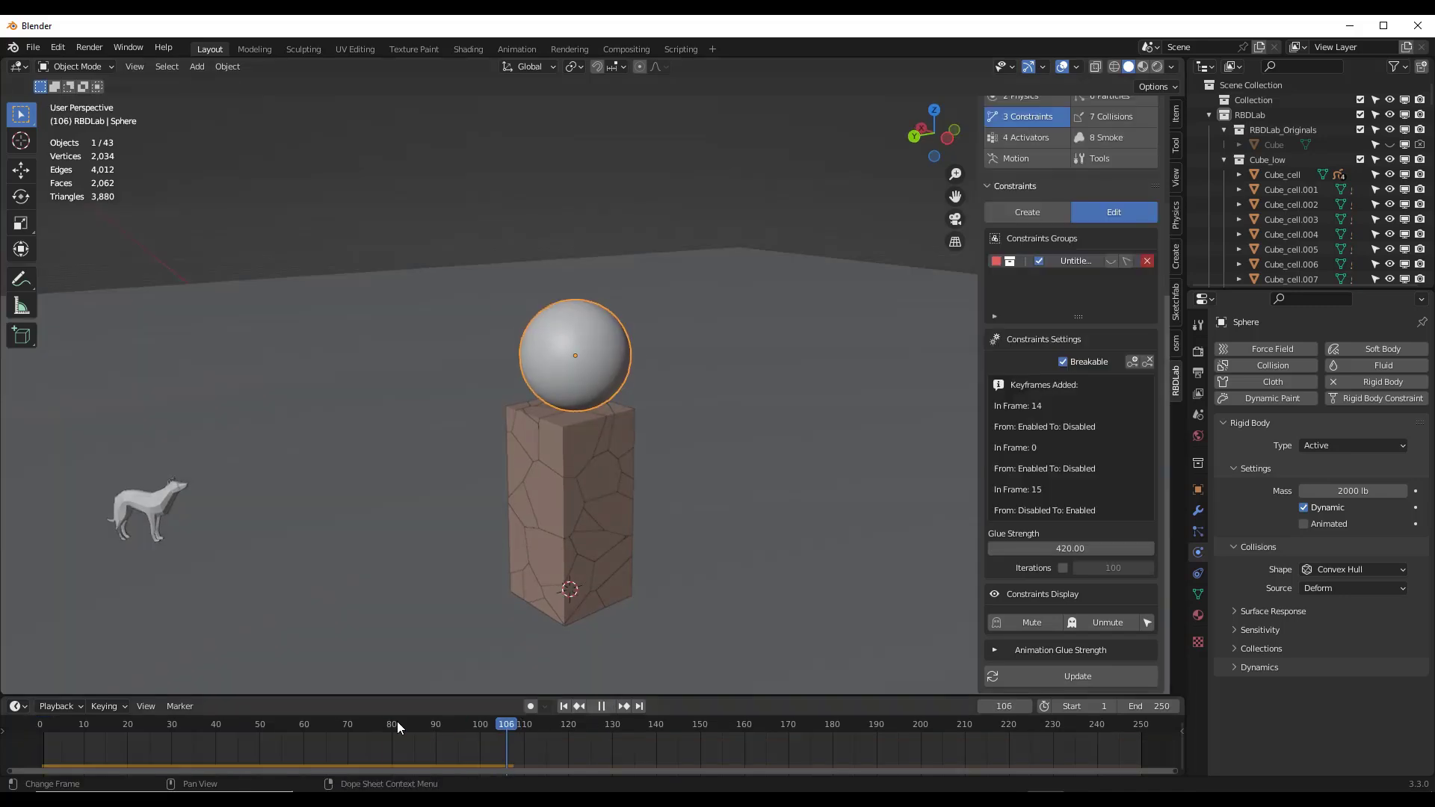
{"action": "left_click", "coordinate": [41, 725]}
{"action": "key", "text": "space"}
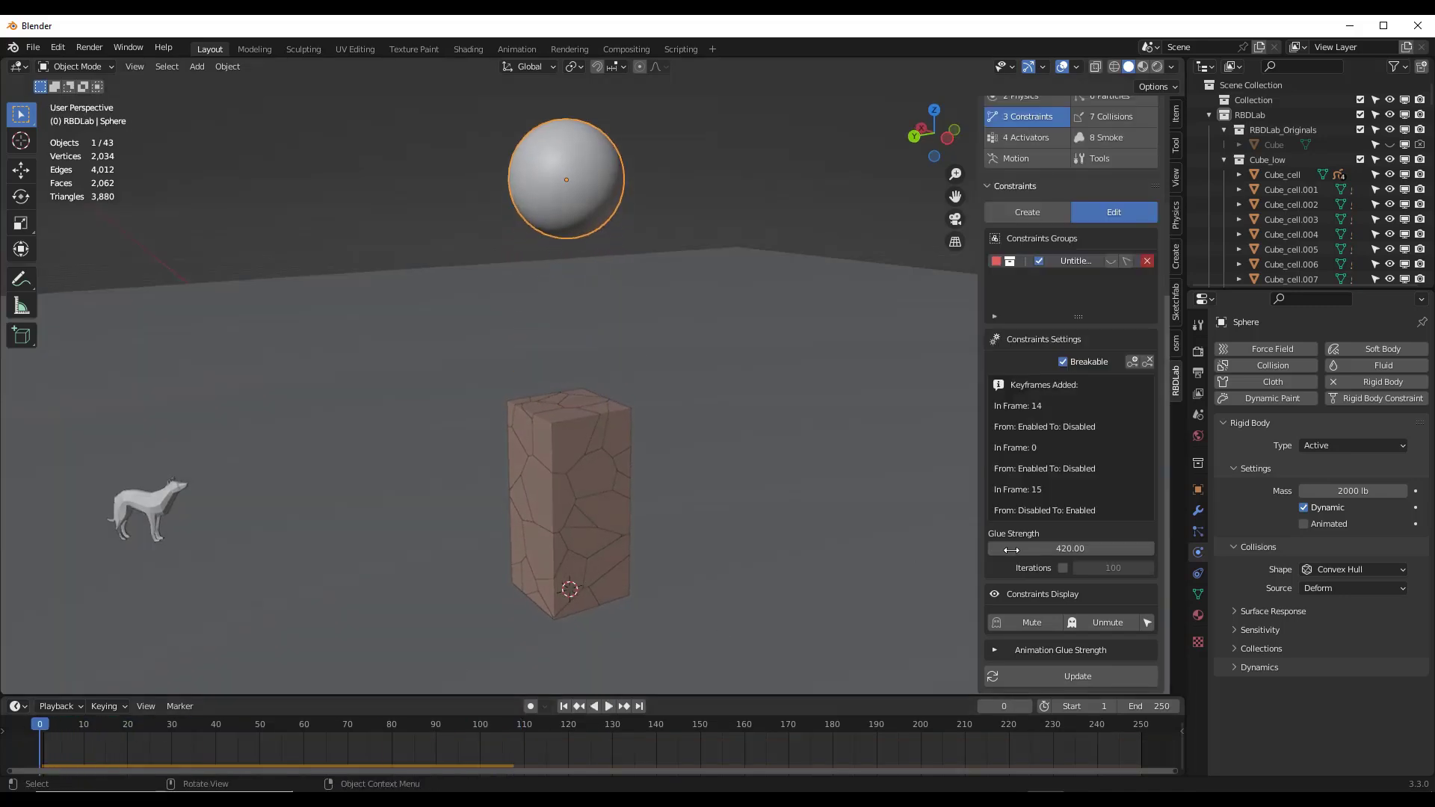
Set the constraint group's Glue Strength to 20, update the constraints and play the sphere's drop onto the column.
{"action": "left_click", "coordinate": [1061, 548]}
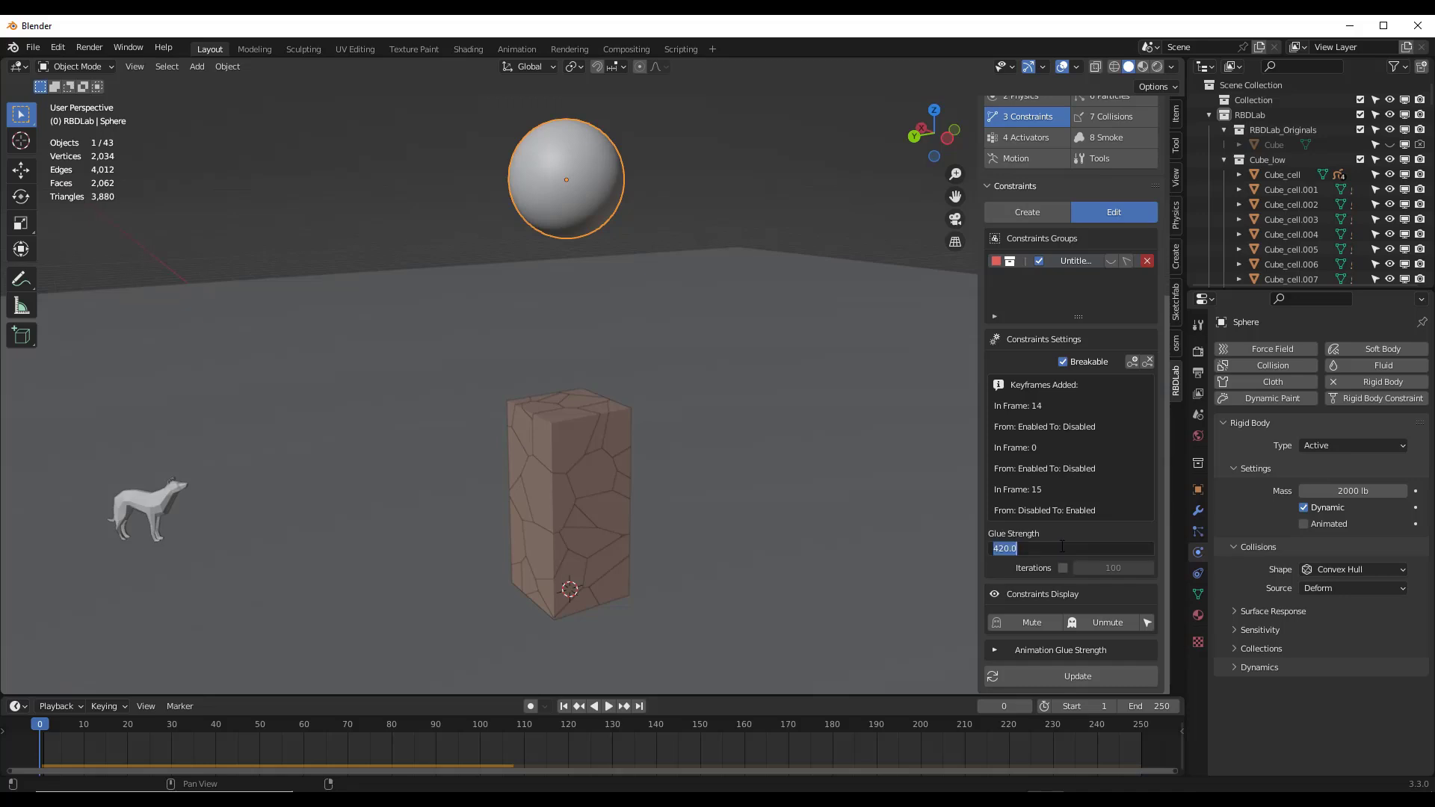
{"action": "type", "text": "20"}
{"action": "key", "text": "Return"}
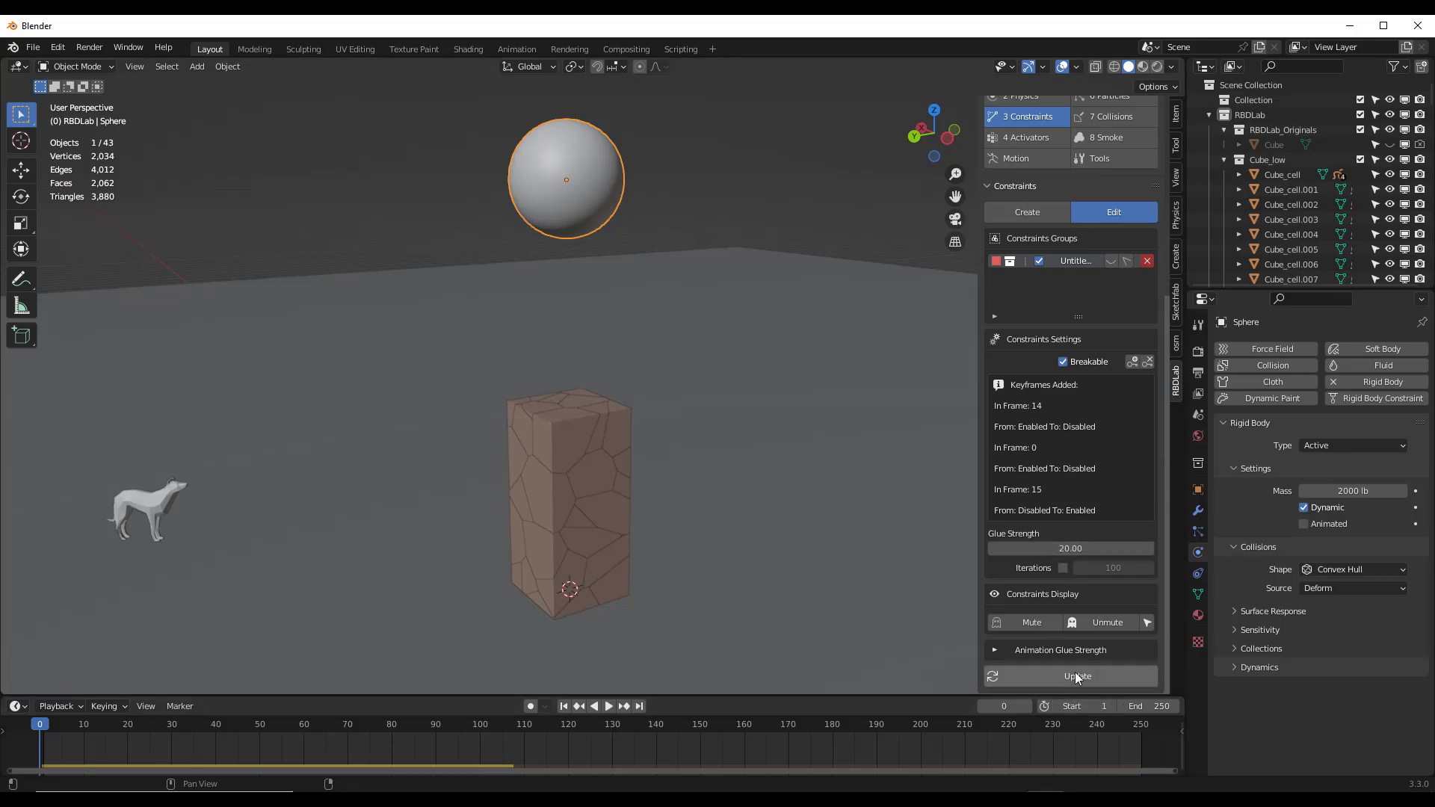
{"action": "left_click", "coordinate": [607, 706]}
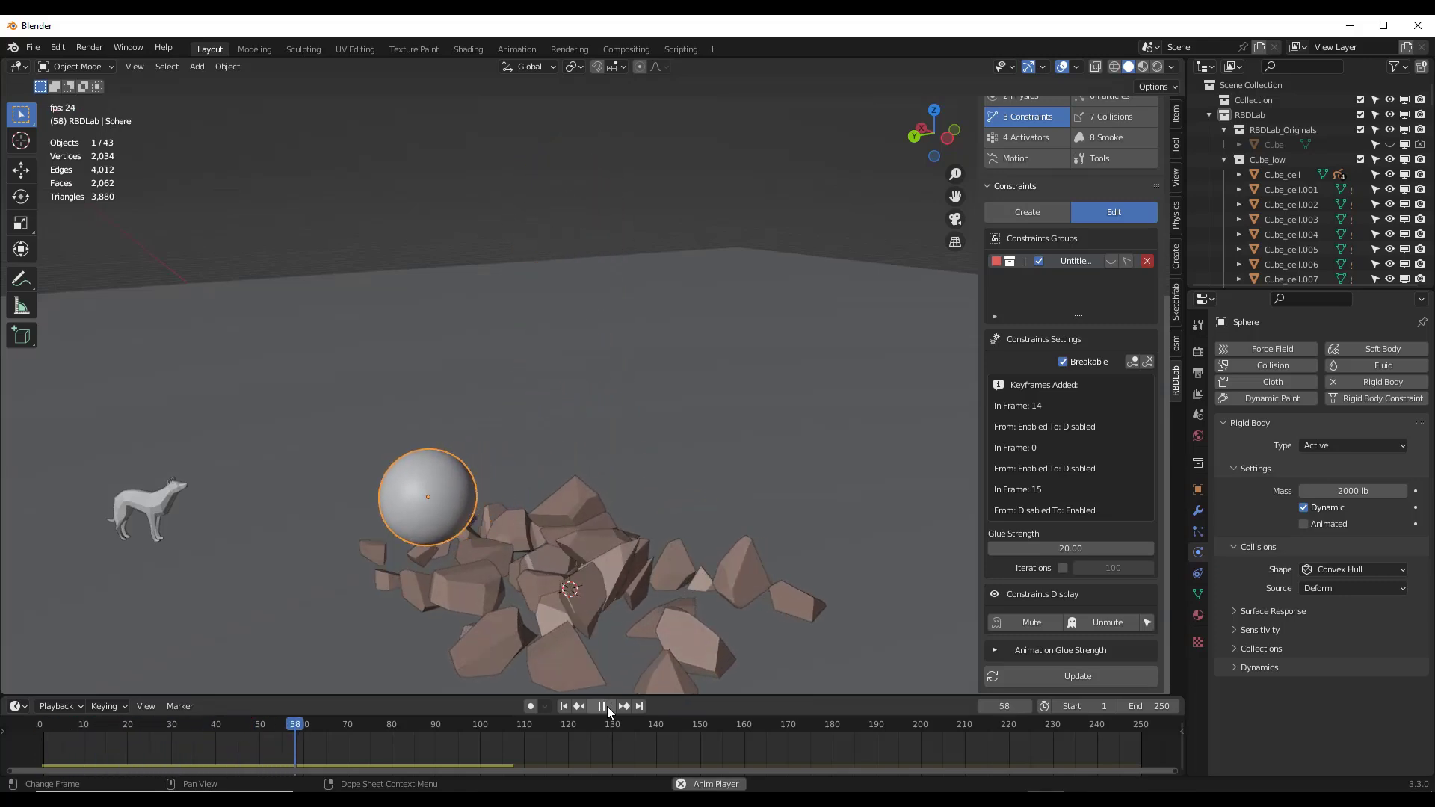
Stop the playback, replay the sphere's drop from the start and rewind to frame 1.
{"action": "left_click", "coordinate": [607, 706]}
{"action": "left_click", "coordinate": [563, 706]}
{"action": "left_click", "coordinate": [608, 706]}
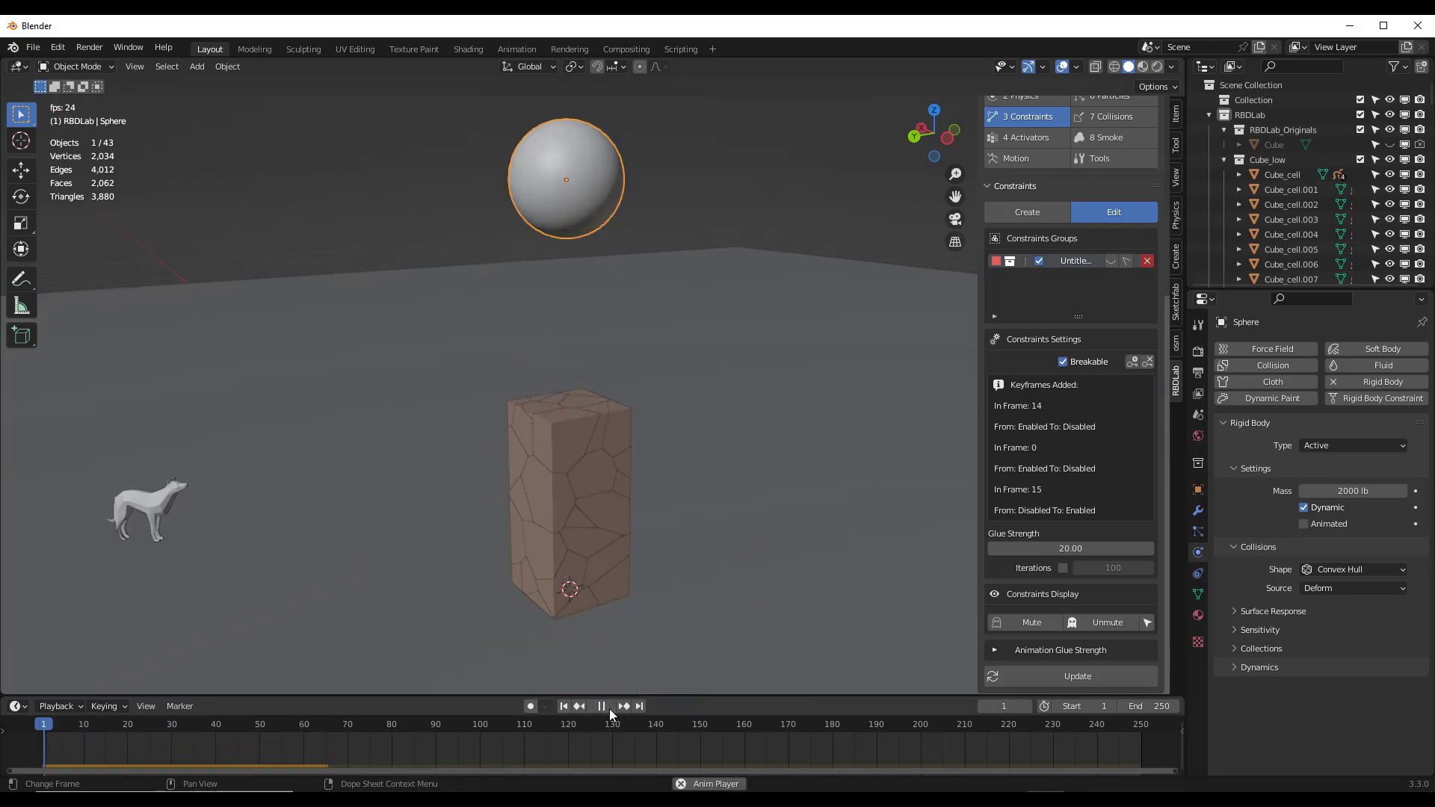
{"action": "left_click", "coordinate": [609, 707]}
{"action": "left_click", "coordinate": [564, 706]}
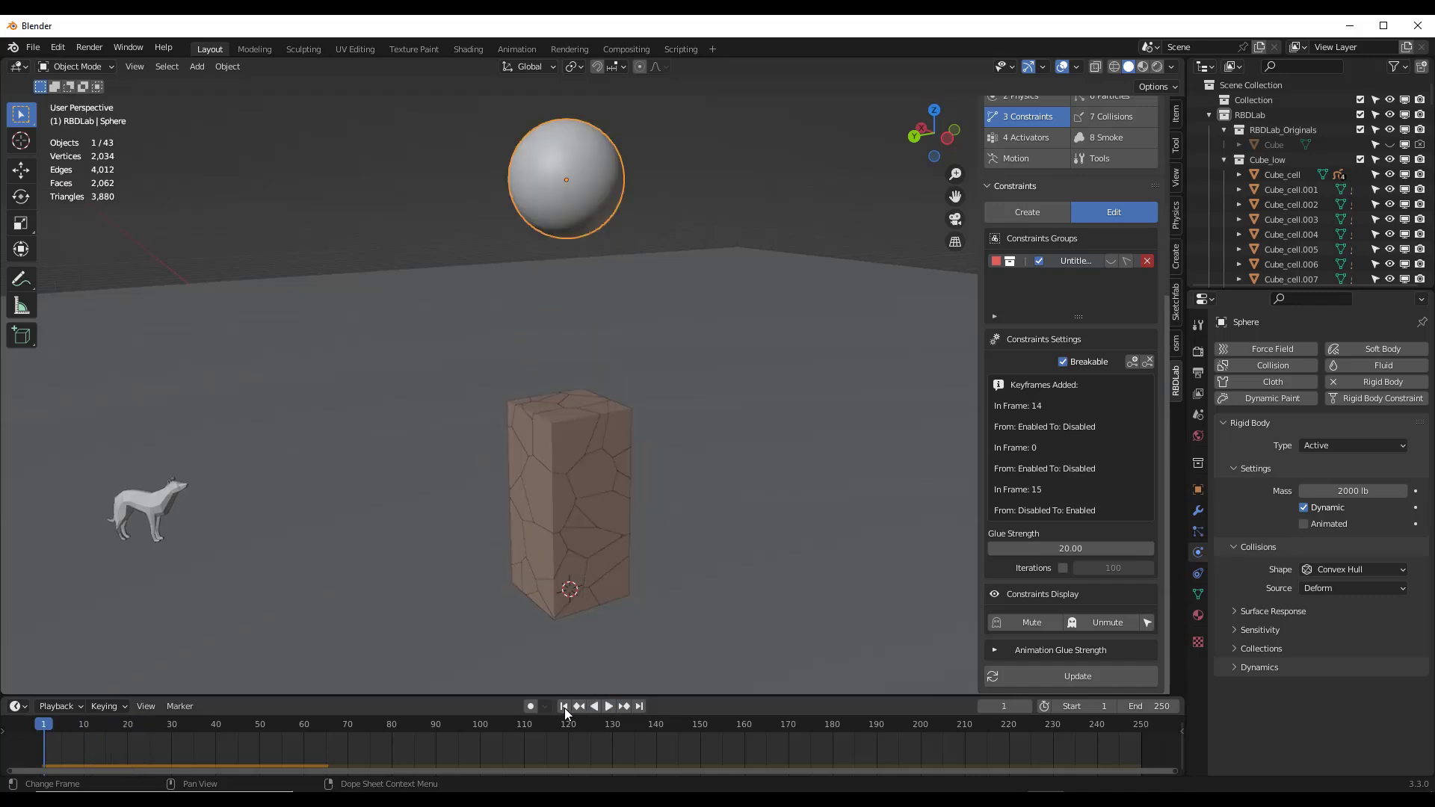
Turn off Breakable for the constraint group and keyframe that setting at frames 1 and 0.
{"action": "left_click", "coordinate": [1063, 363]}
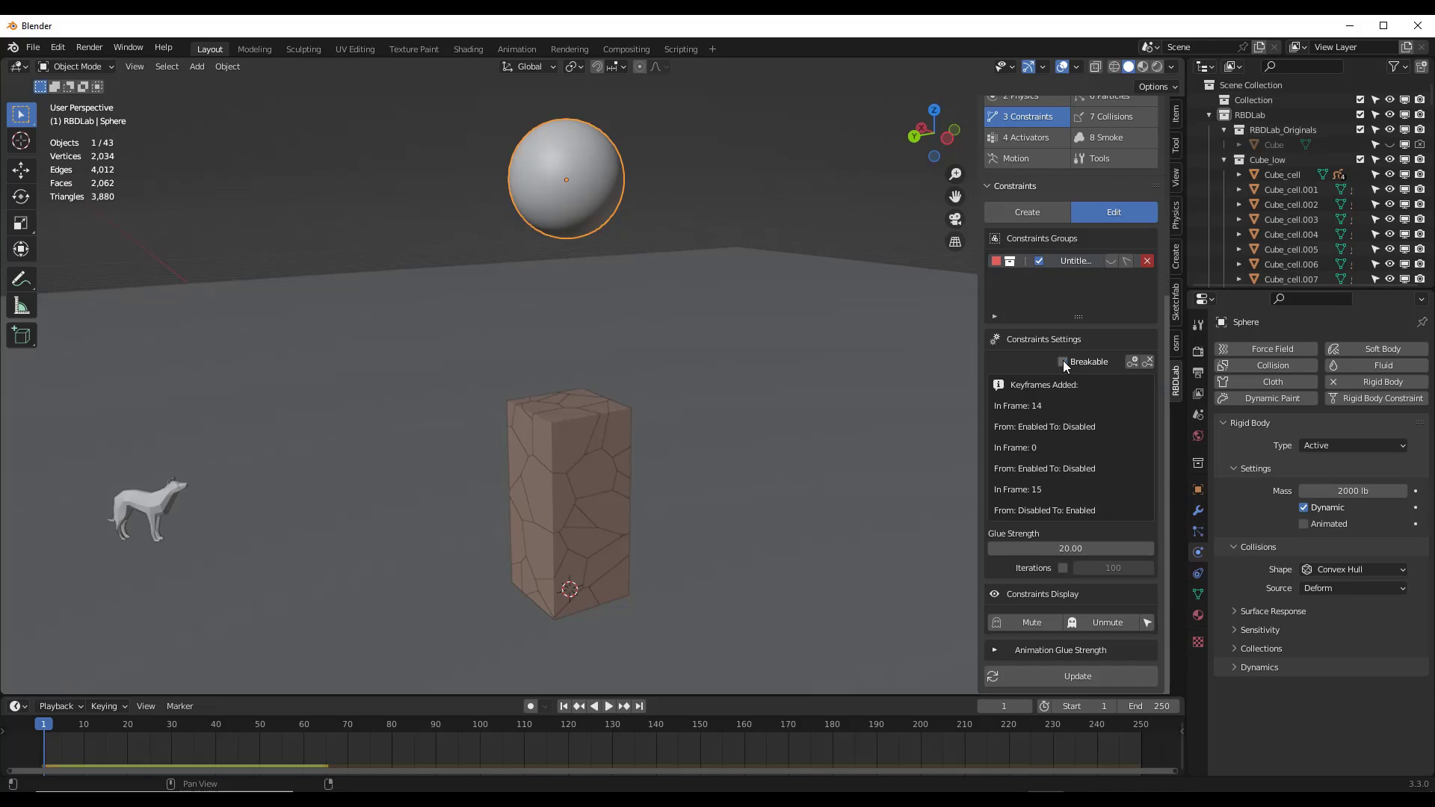
{"action": "left_click", "coordinate": [1132, 362]}
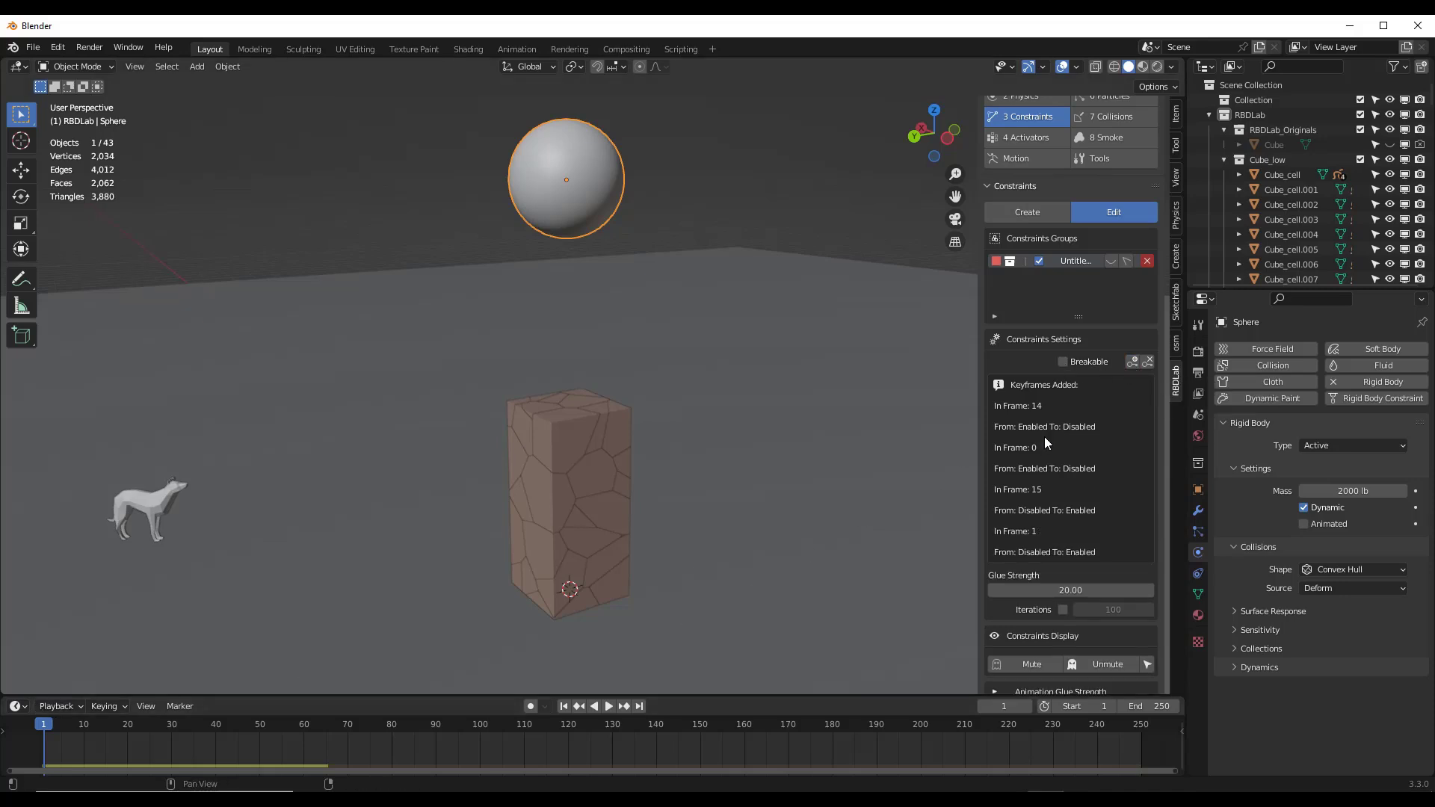
{"action": "key", "text": "space"}
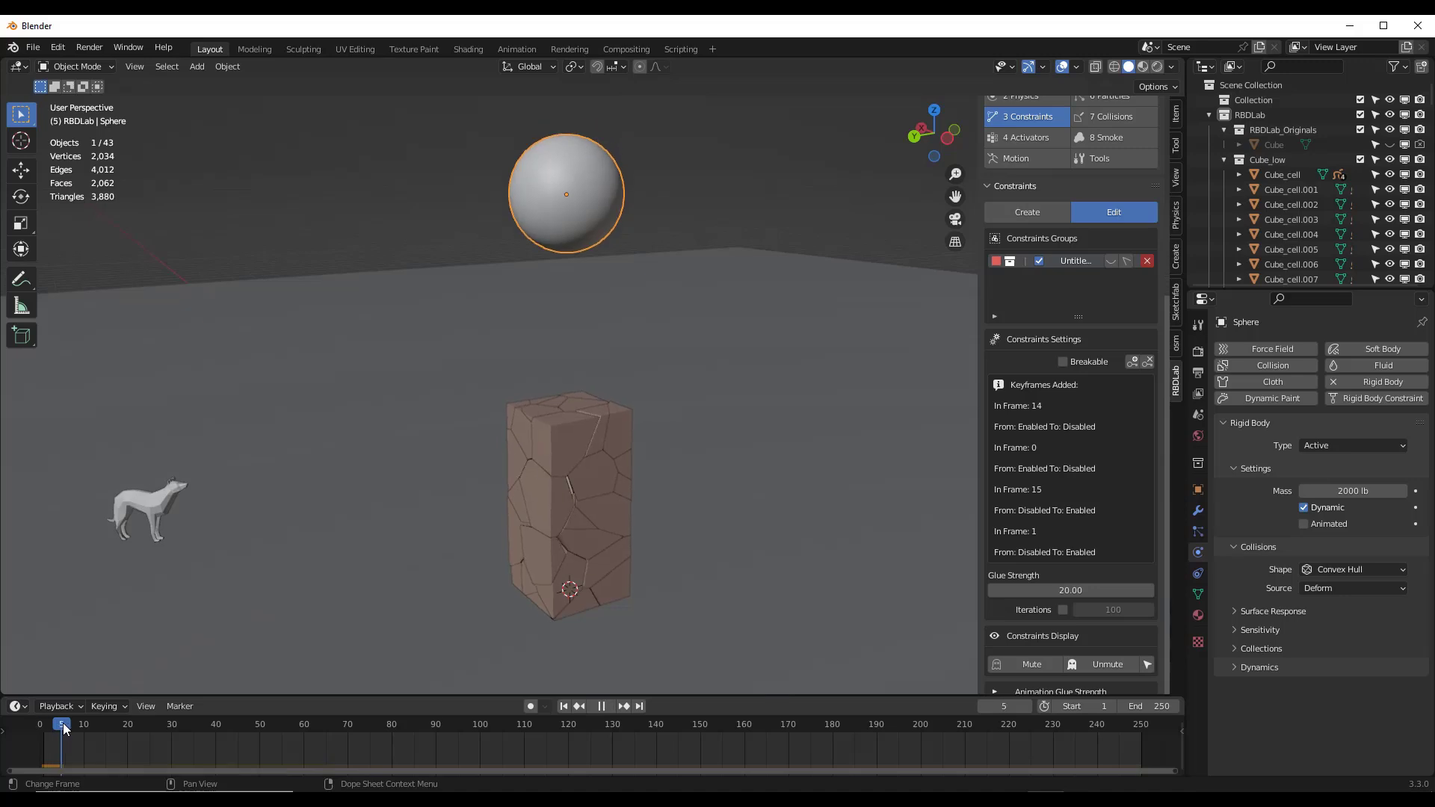
{"action": "left_click_drag", "start_coordinate": [64, 730], "coordinate": [43, 731]}
{"action": "left_click", "coordinate": [43, 730]}
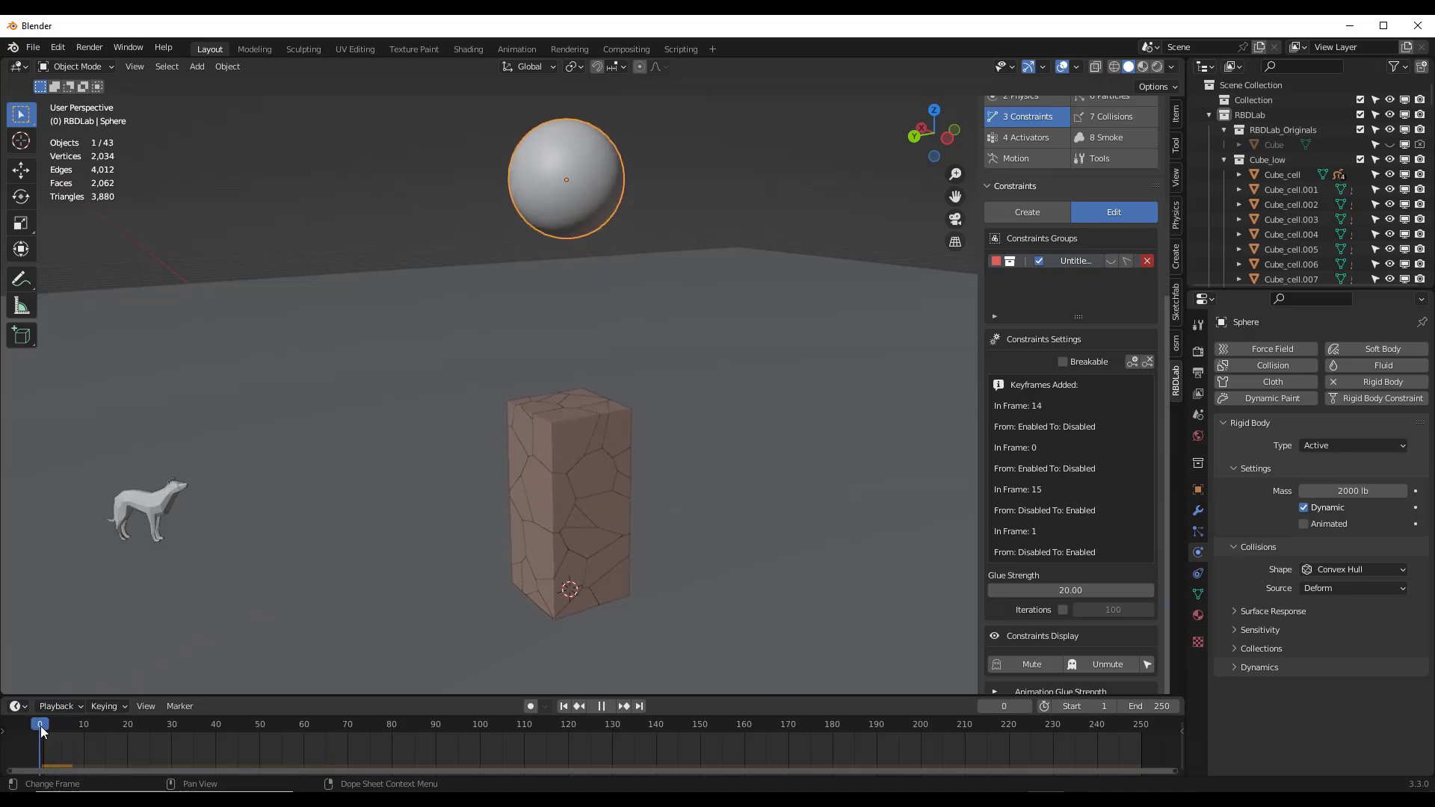
{"action": "key", "text": "space"}
{"action": "left_click", "coordinate": [1133, 361]}
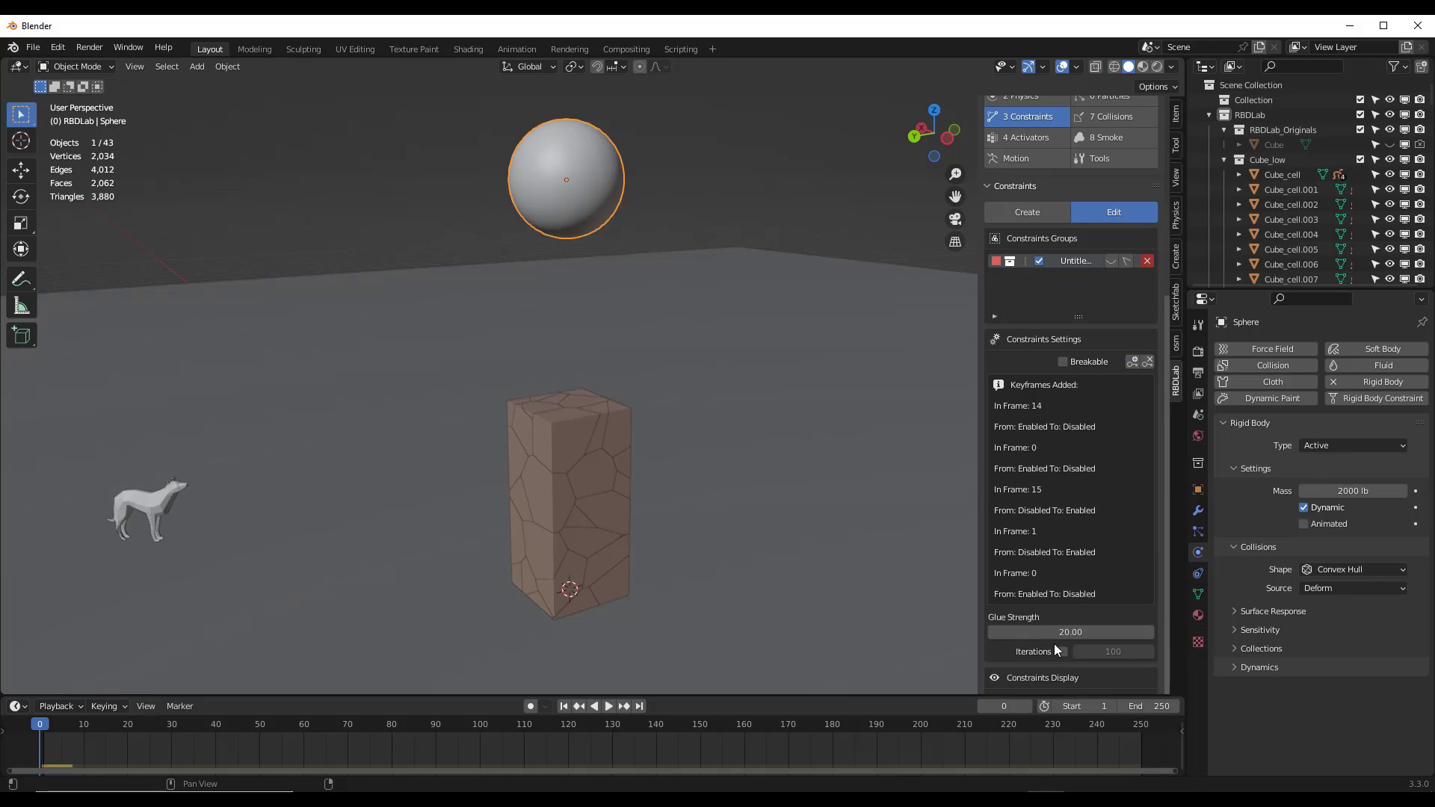
Play the sphere's fall to check the keyframed breakable constraints on the column, and return to frame 1.
{"action": "scroll", "coordinate": [550, 689], "scroll_direction": "down", "scroll_amount": 2}
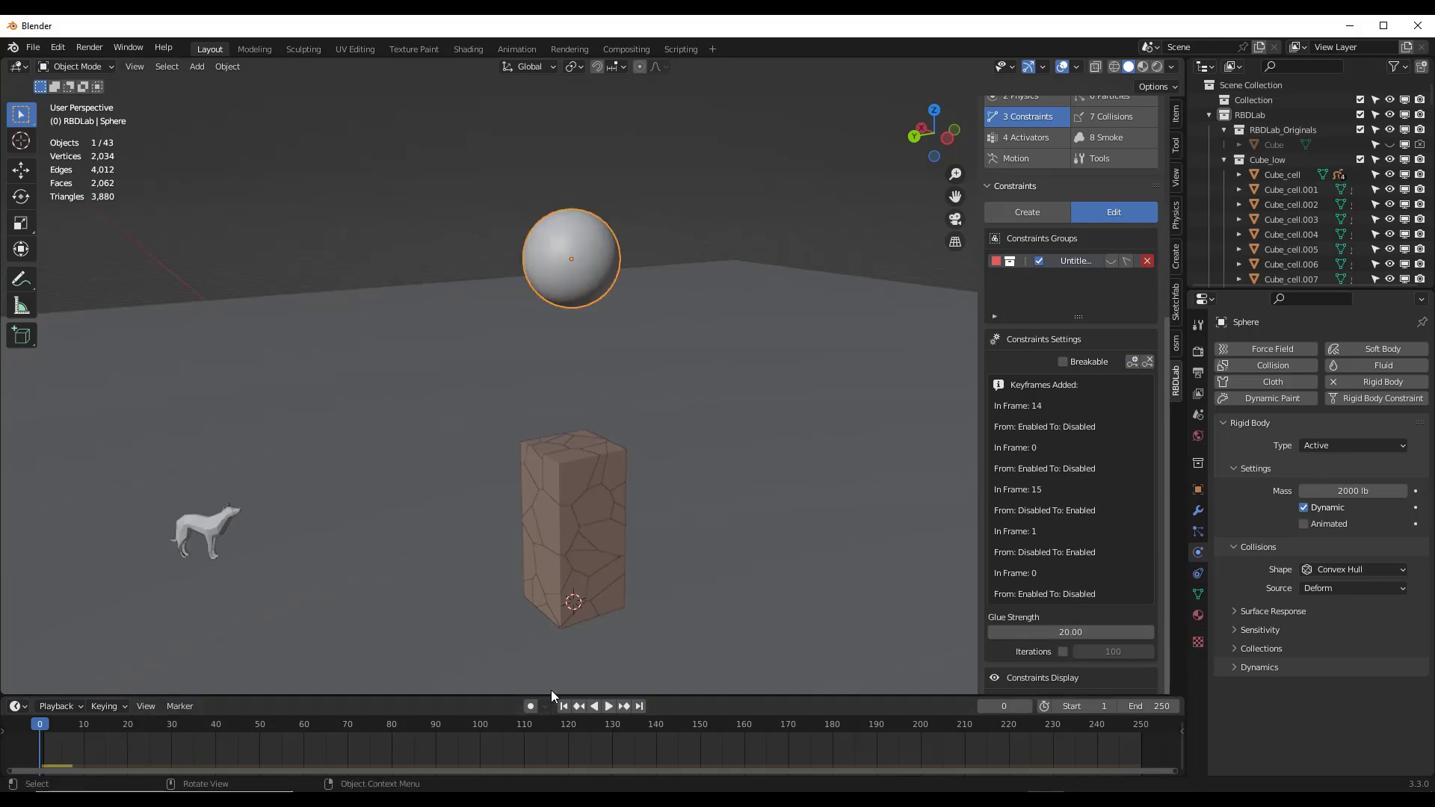
{"action": "left_click", "coordinate": [609, 705]}
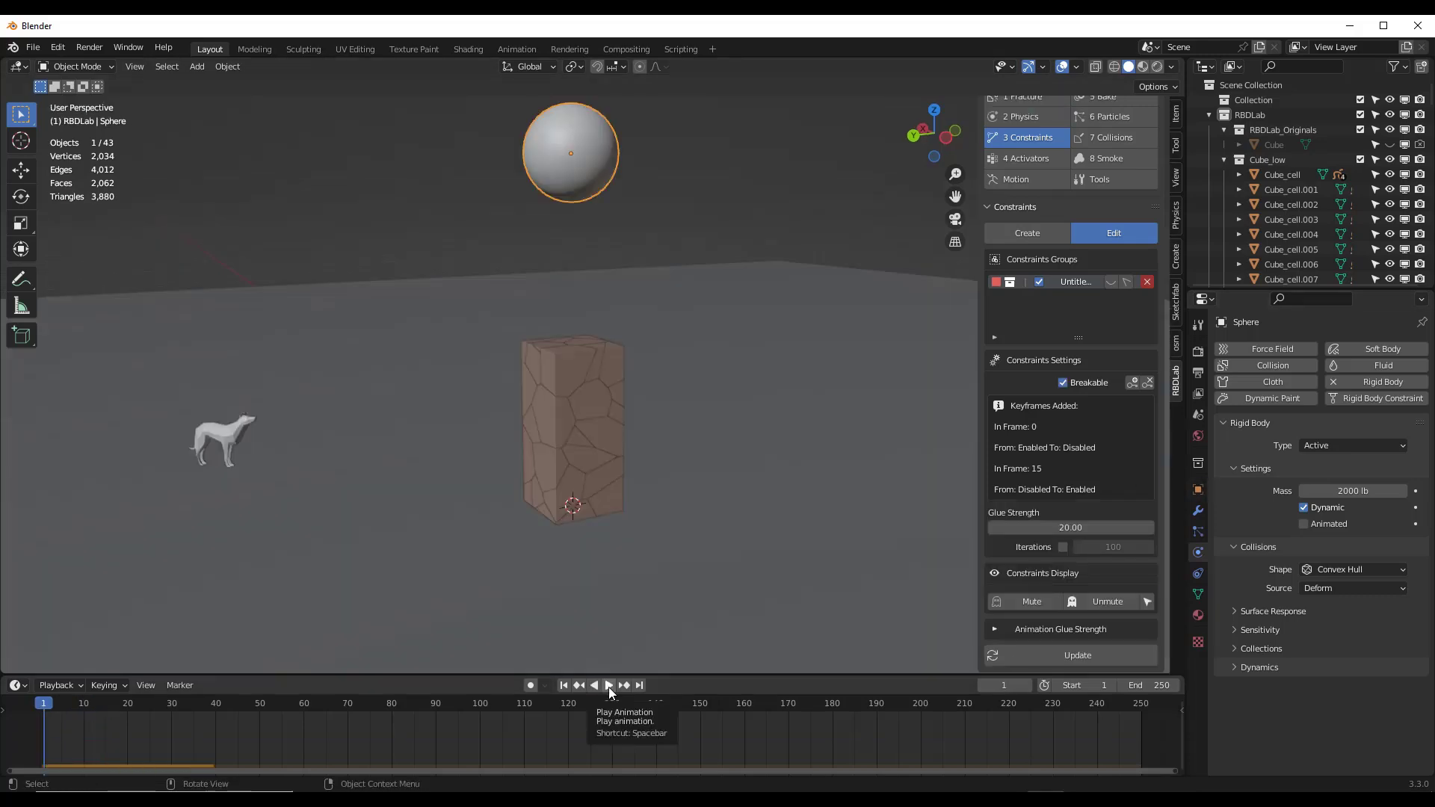
{"action": "left_click", "coordinate": [608, 687]}
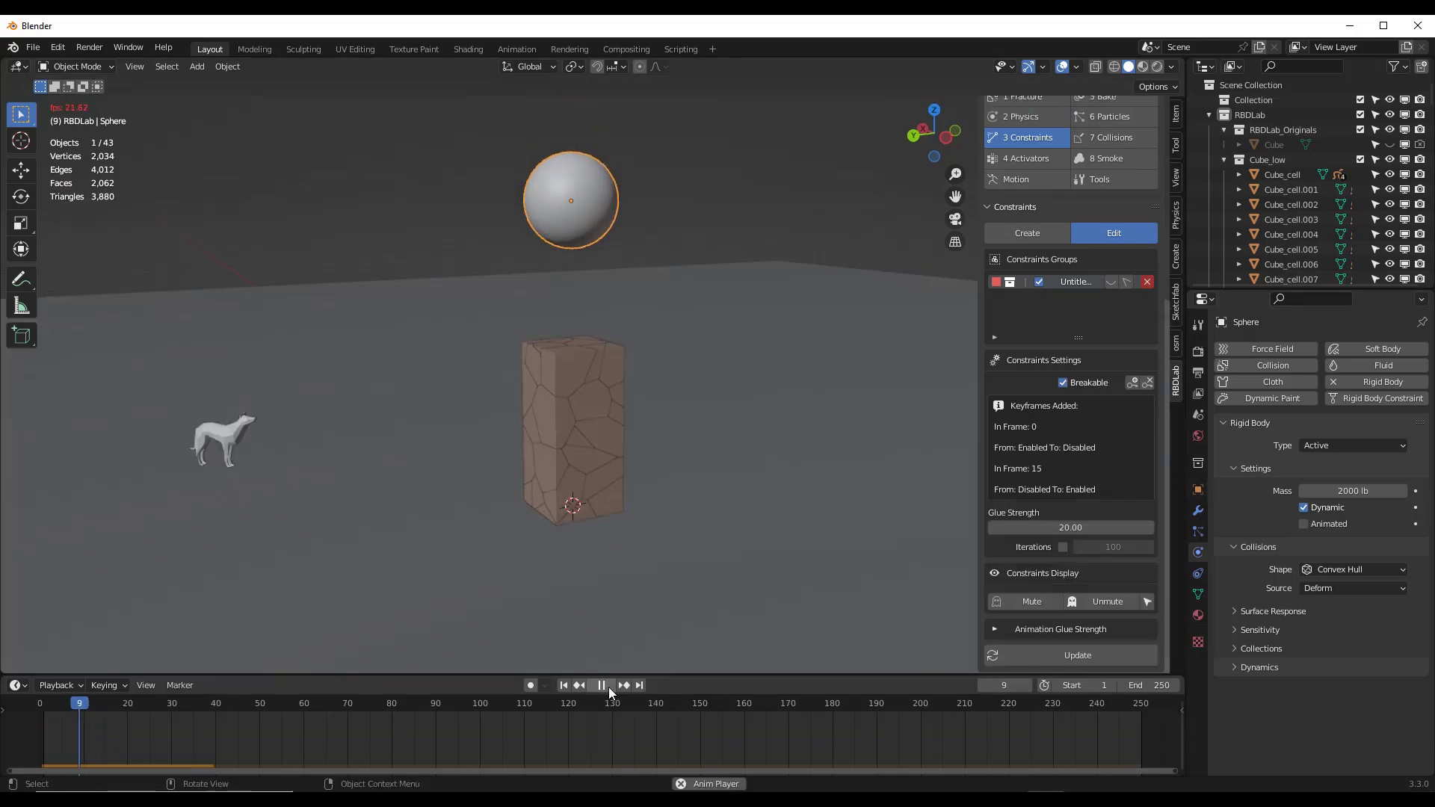
{"action": "left_click", "coordinate": [609, 688]}
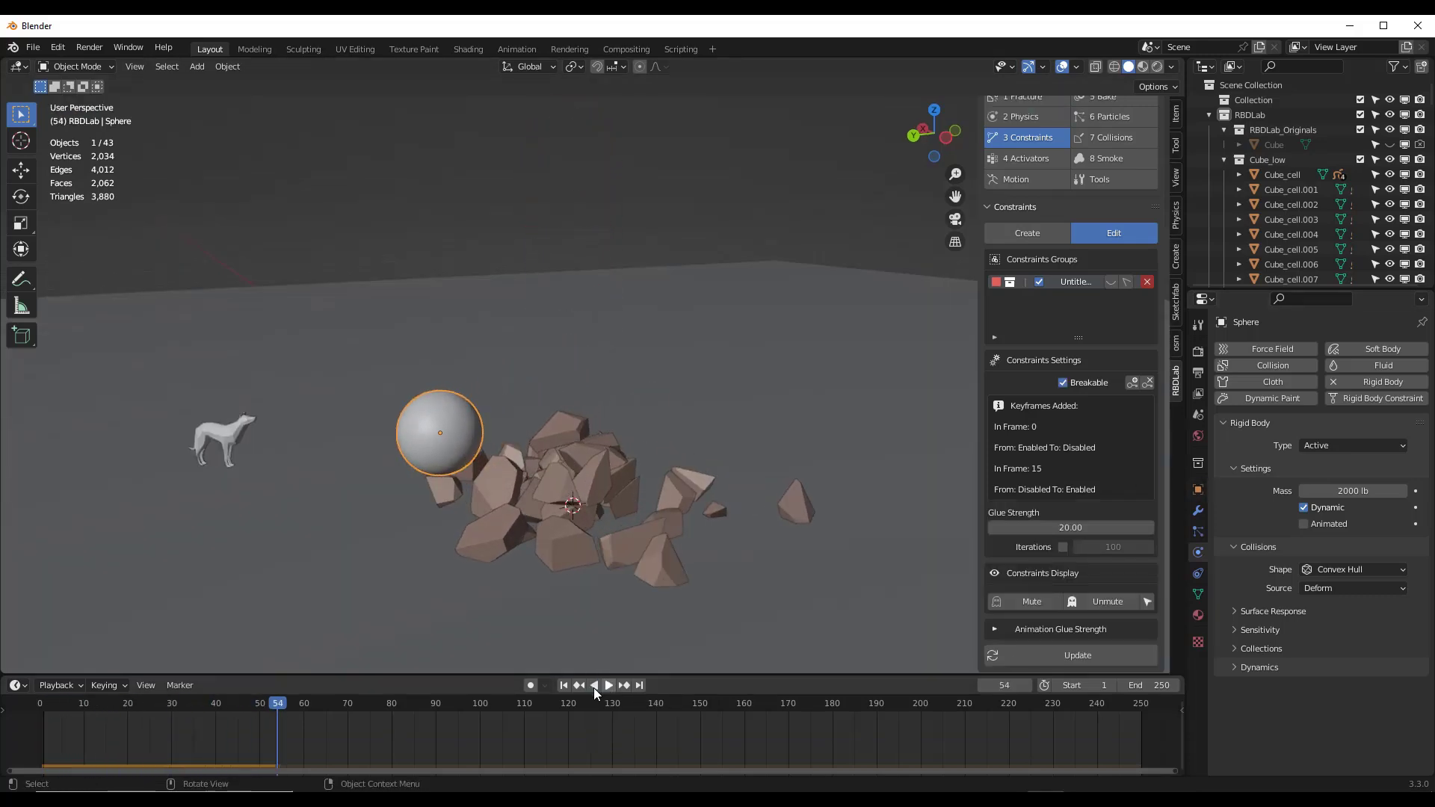
{"action": "left_click", "coordinate": [563, 686]}
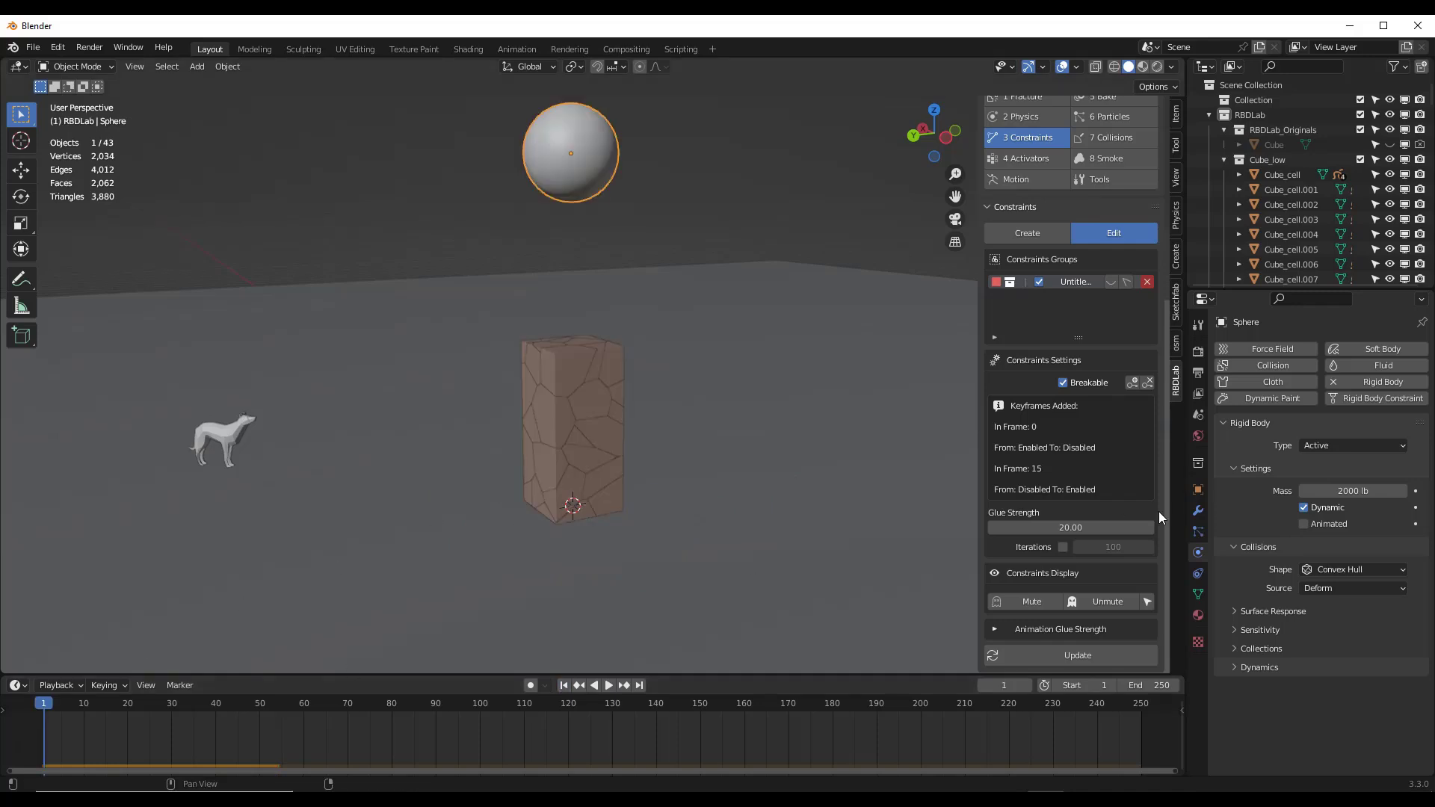
Set the sphere's rigid body mass to 5000 lb and play its drop onto the column.
{"action": "left_click", "coordinate": [1352, 491]}
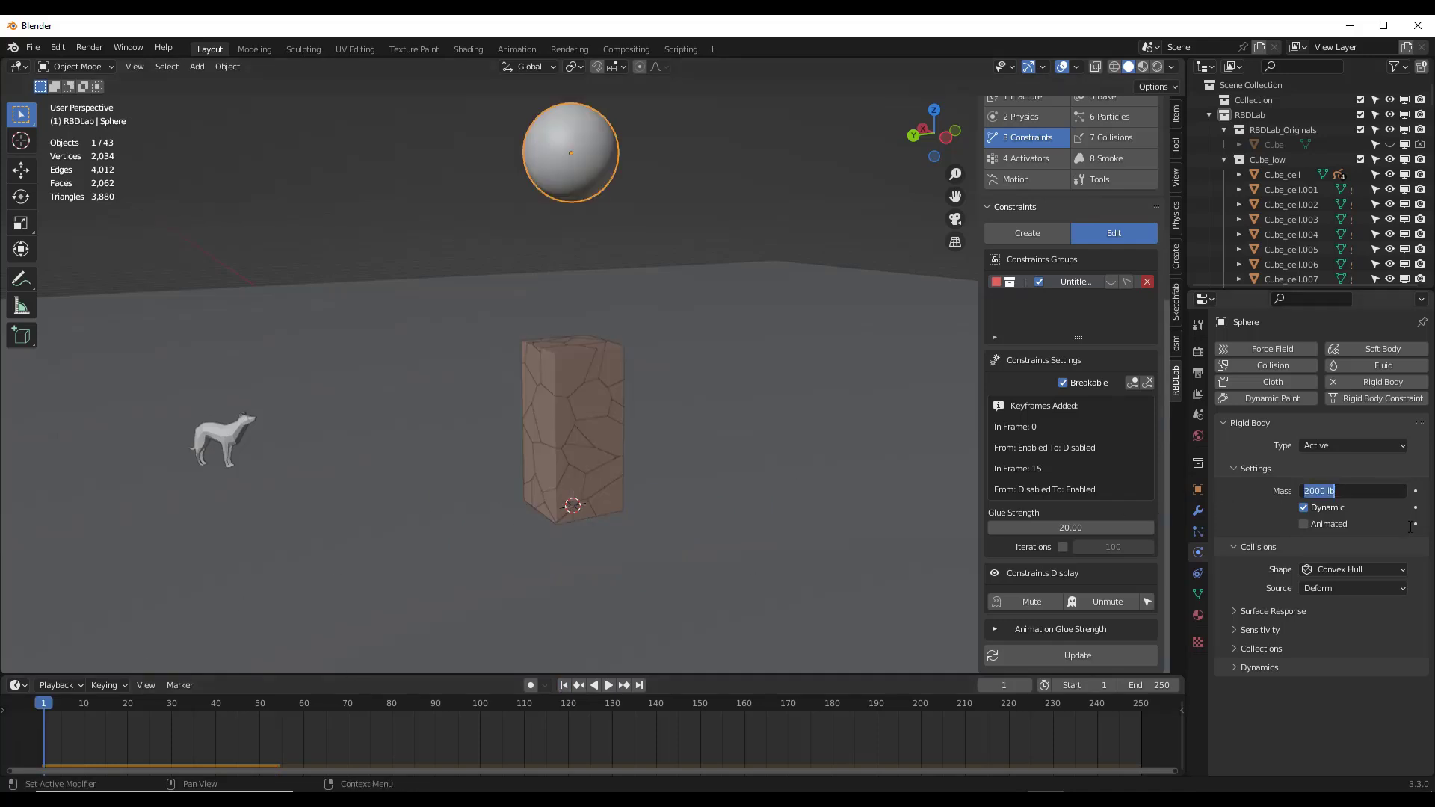
{"action": "type", "text": "5000"}
{"action": "key", "text": "Return"}
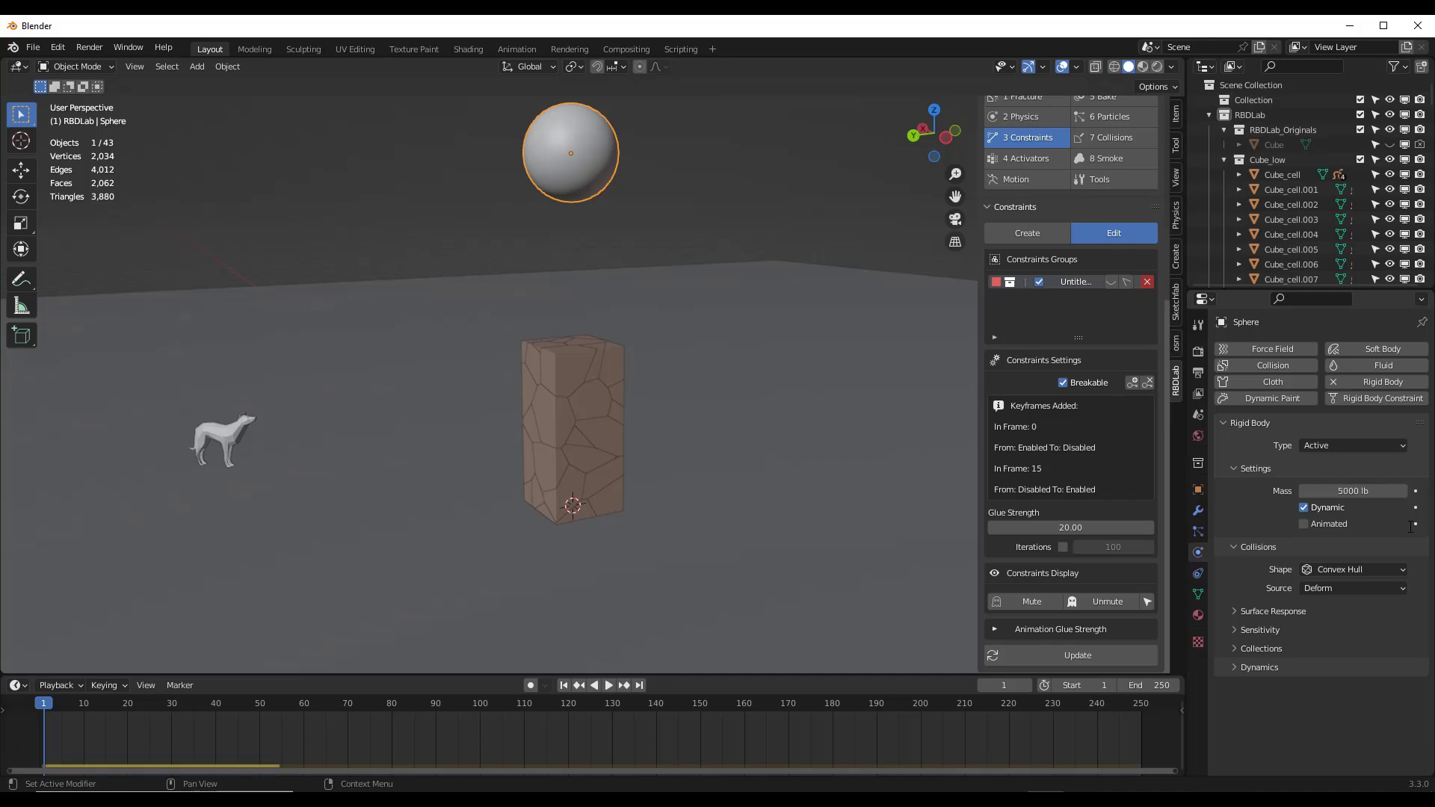
{"action": "left_click", "coordinate": [608, 687]}
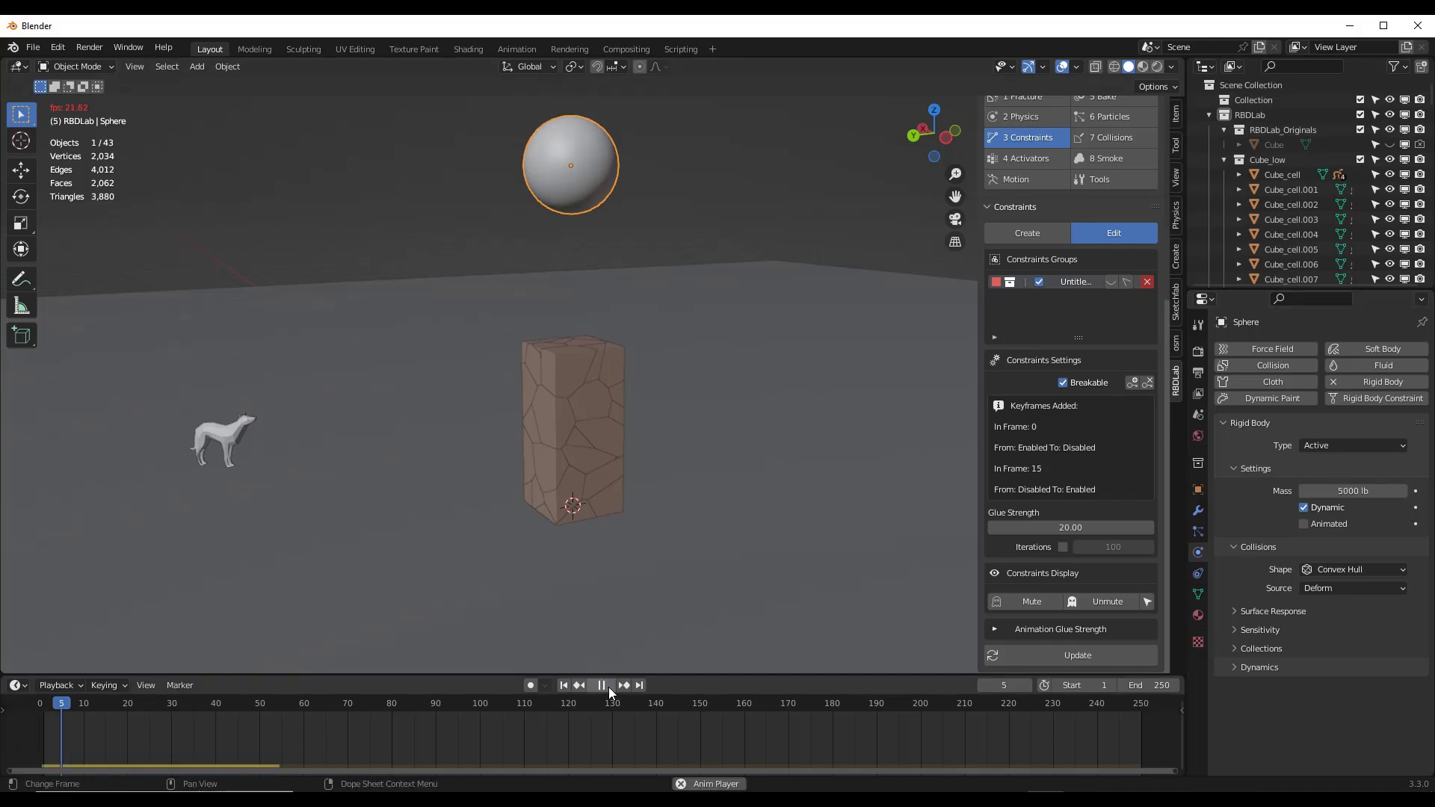
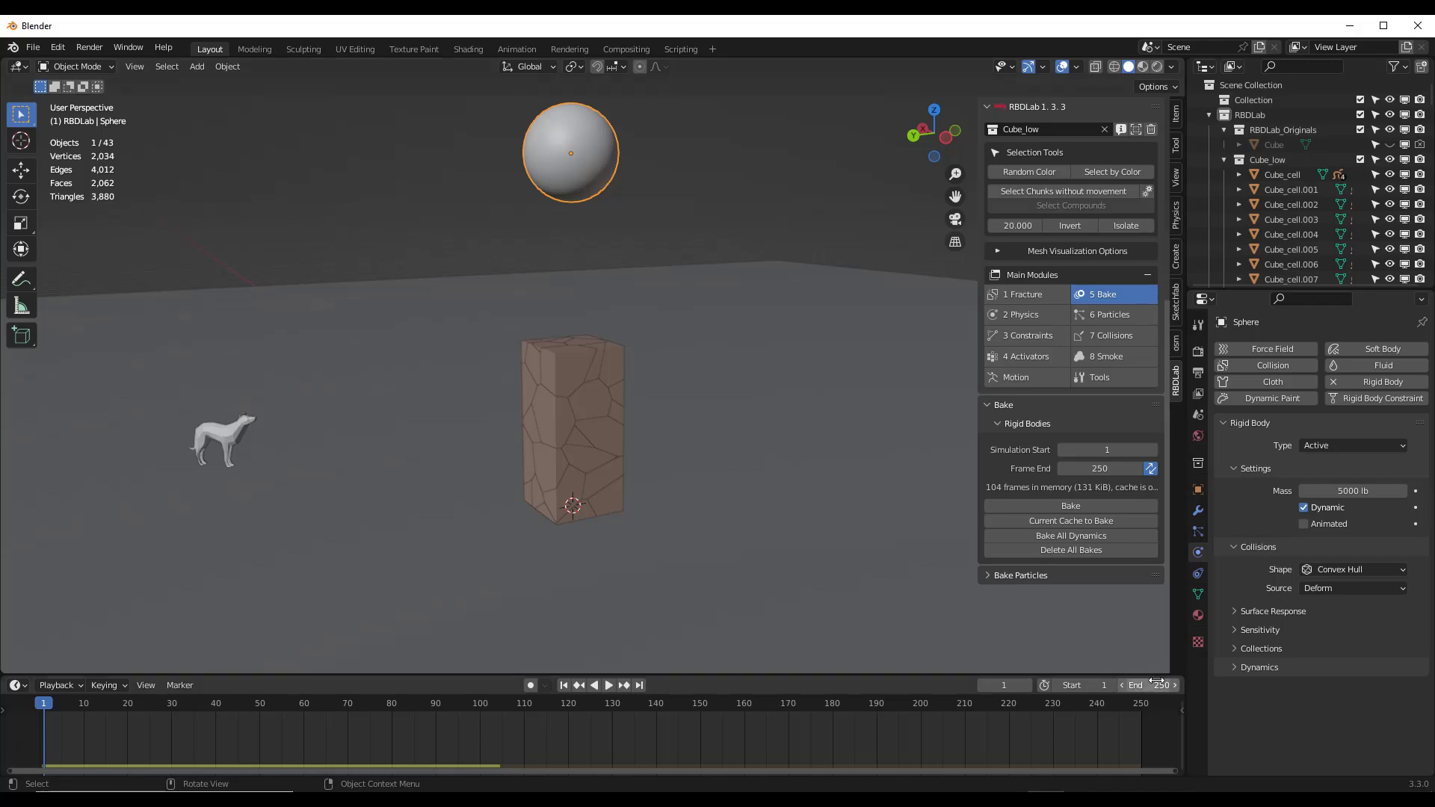
Play the 5000 lb sphere's impact to frame 125 and scrub back to frame 50 to judge the bake length.
{"action": "left_click", "coordinate": [1162, 686]}
{"action": "key", "text": "Return"}
{"action": "key", "text": "space"}
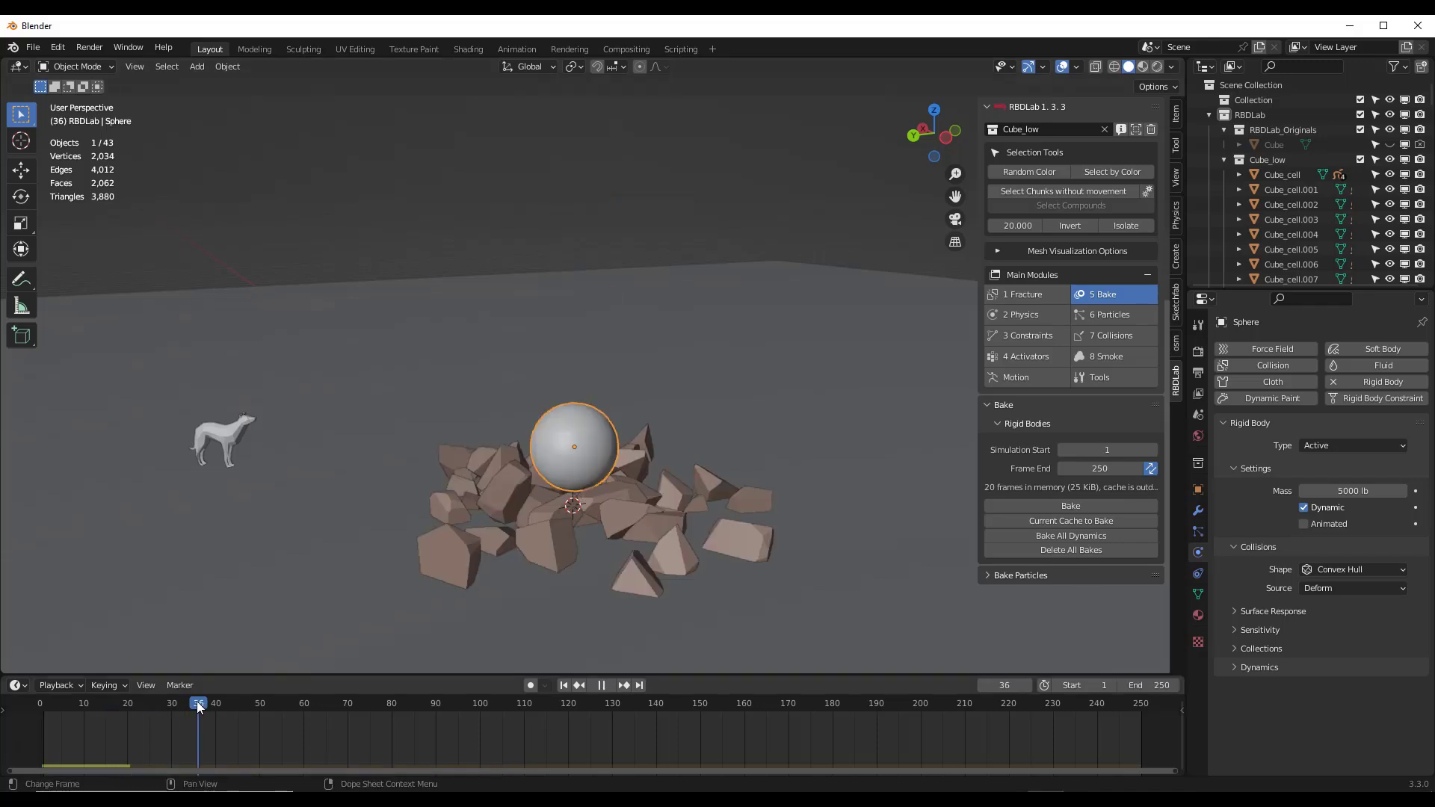
{"action": "key", "text": "Escape"}
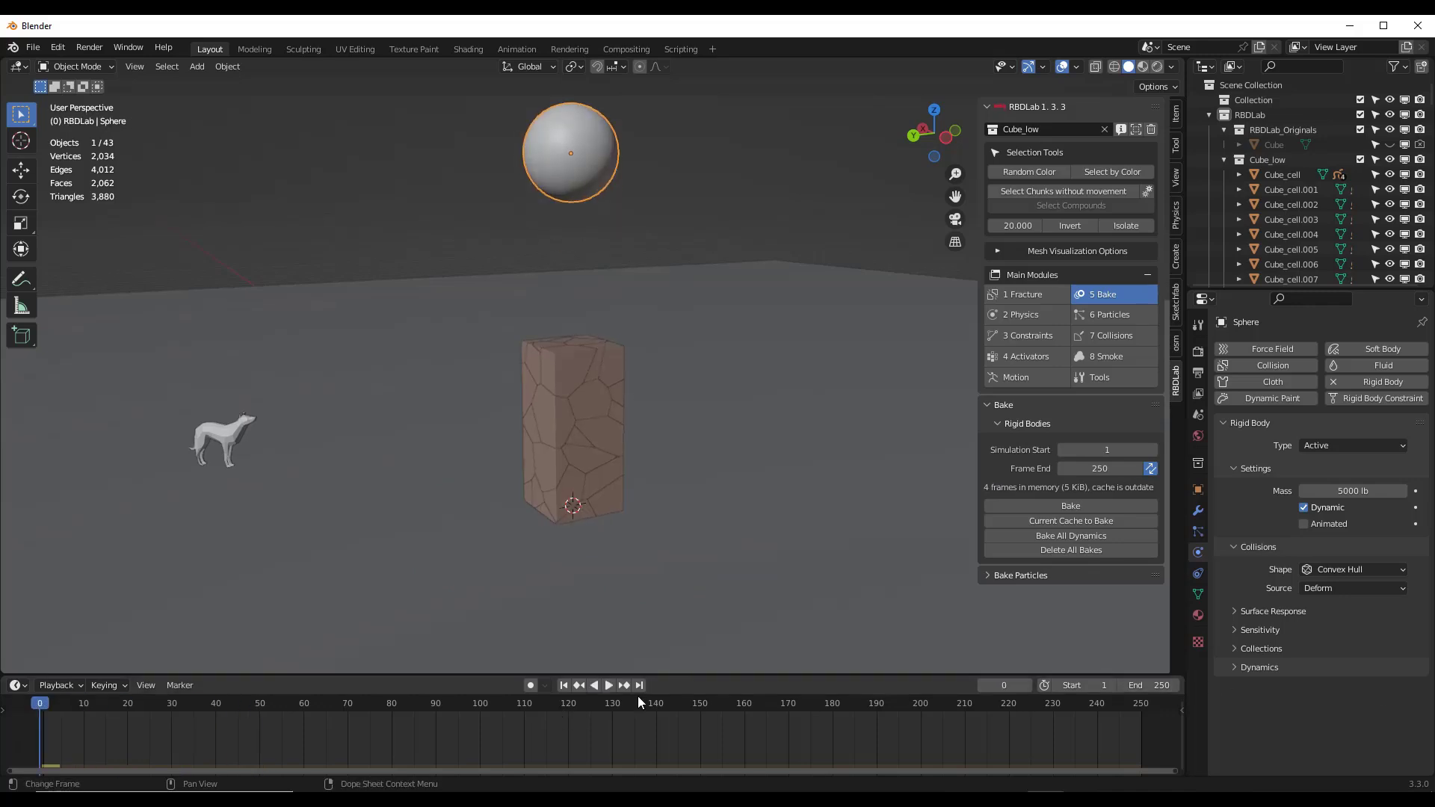
{"action": "left_click", "coordinate": [608, 686]}
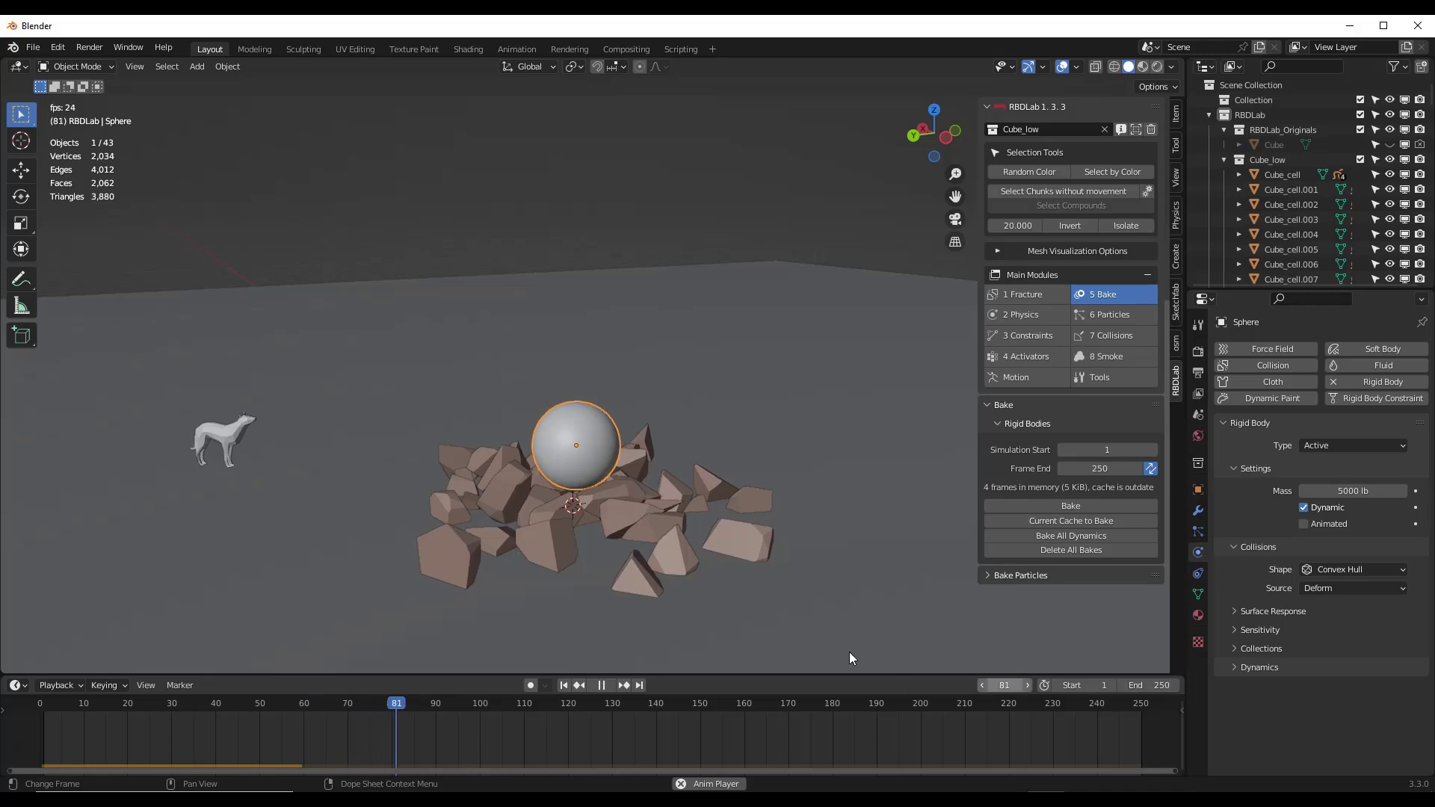
{"action": "left_click", "coordinate": [601, 686]}
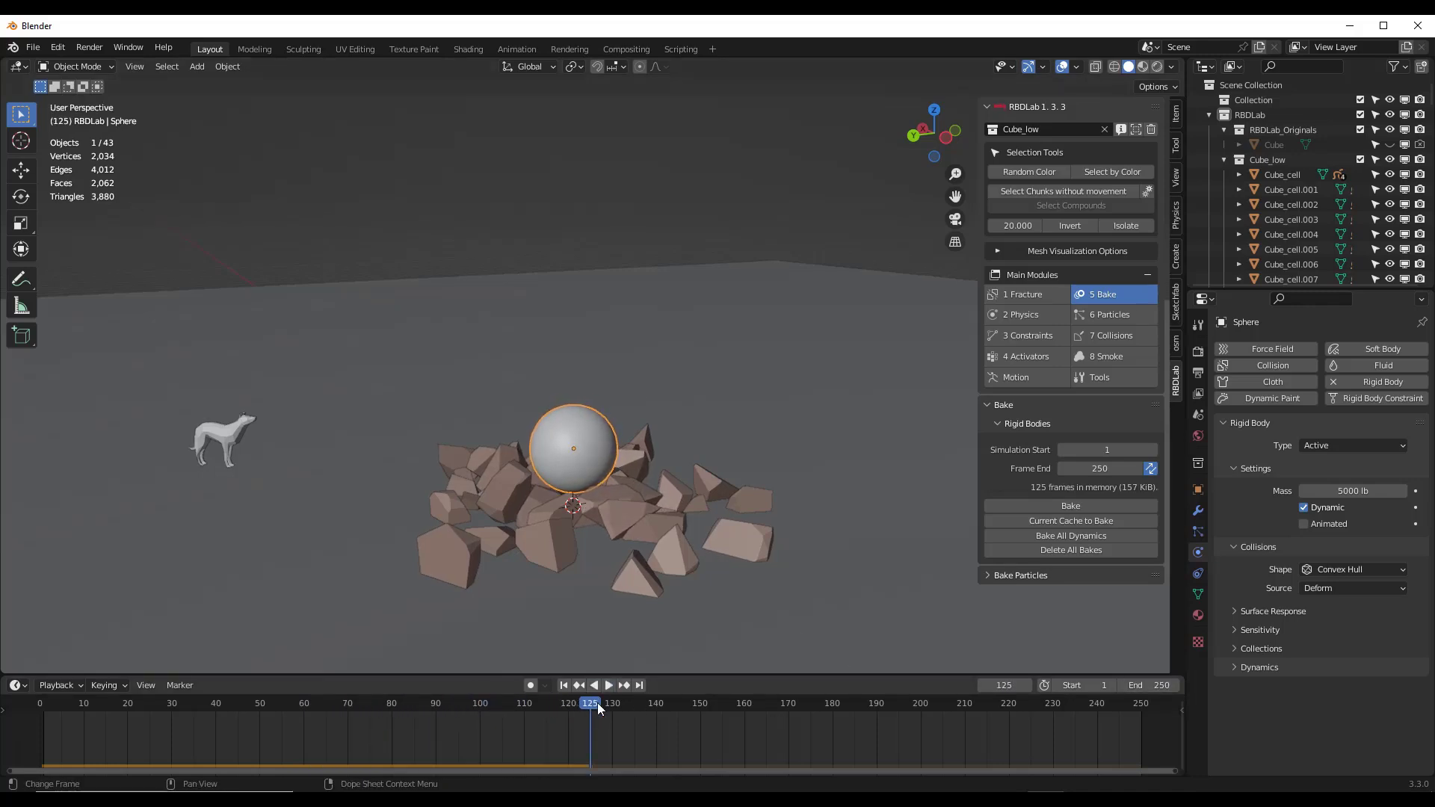
{"action": "left_click_drag", "start_coordinate": [594, 705], "coordinate": [262, 706]}
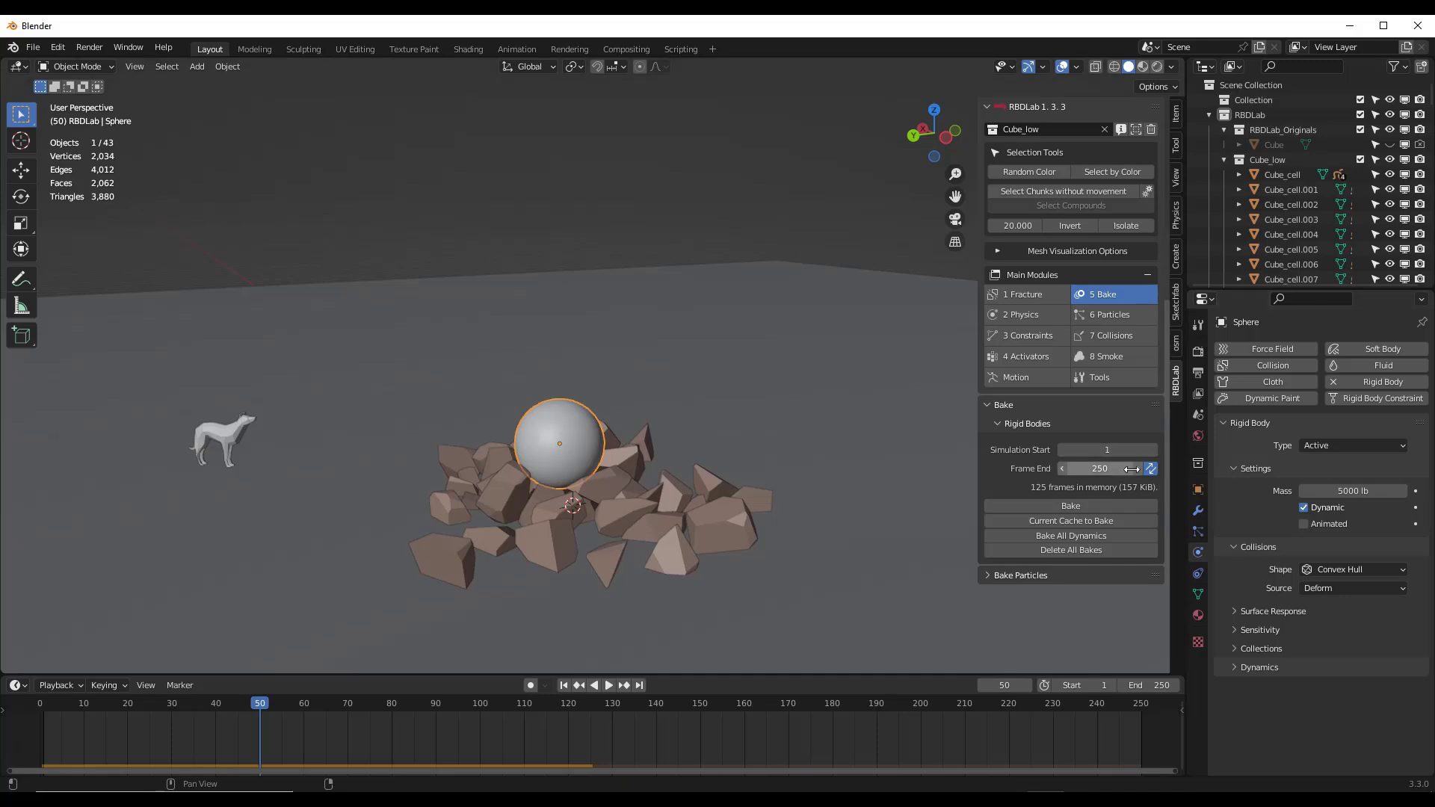
Set the rigid body bake's Frame End to 50 and bake the simulation.
{"action": "left_click", "coordinate": [1098, 469]}
{"action": "type", "text": "50"}
{"action": "key", "text": "Return"}
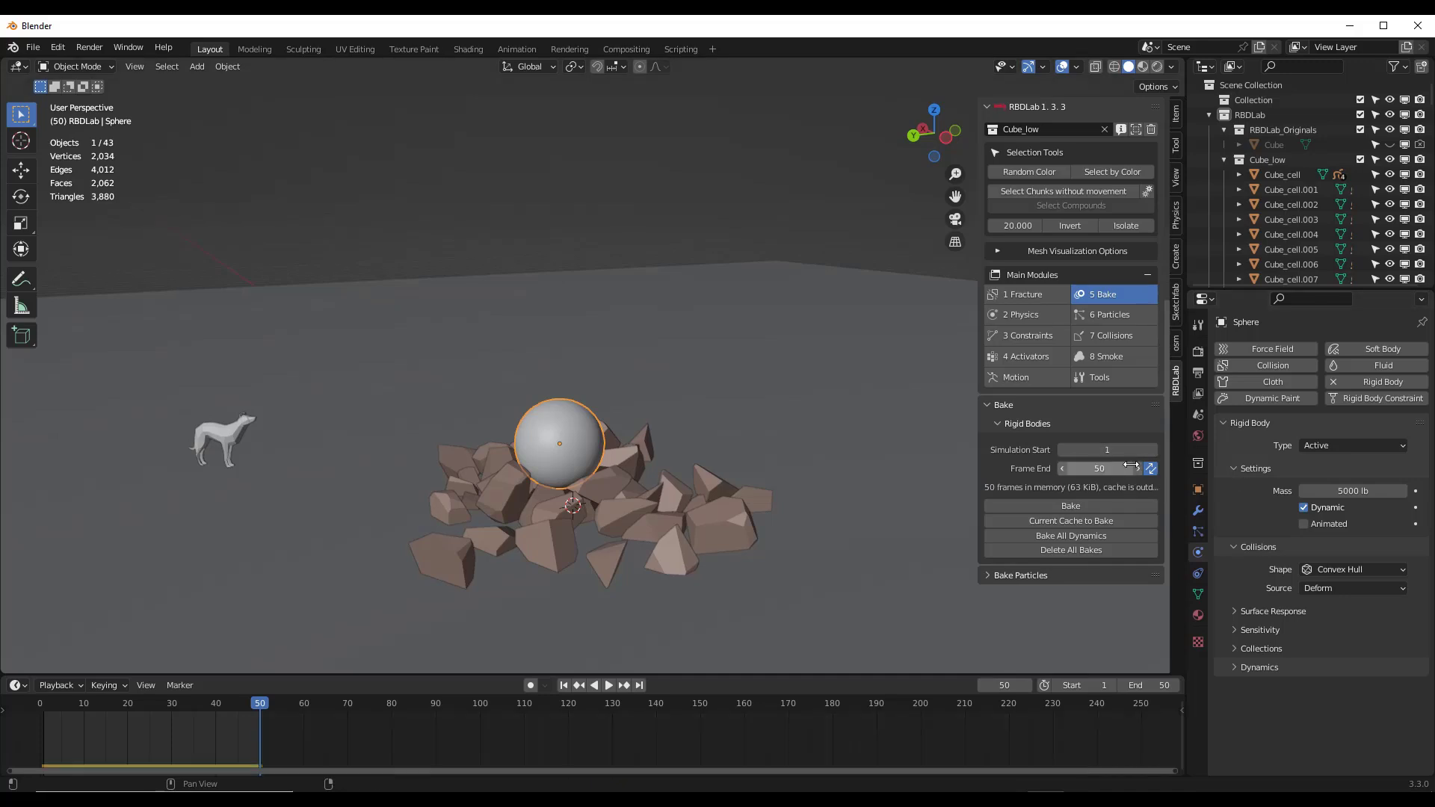
{"action": "left_click", "coordinate": [1077, 506]}
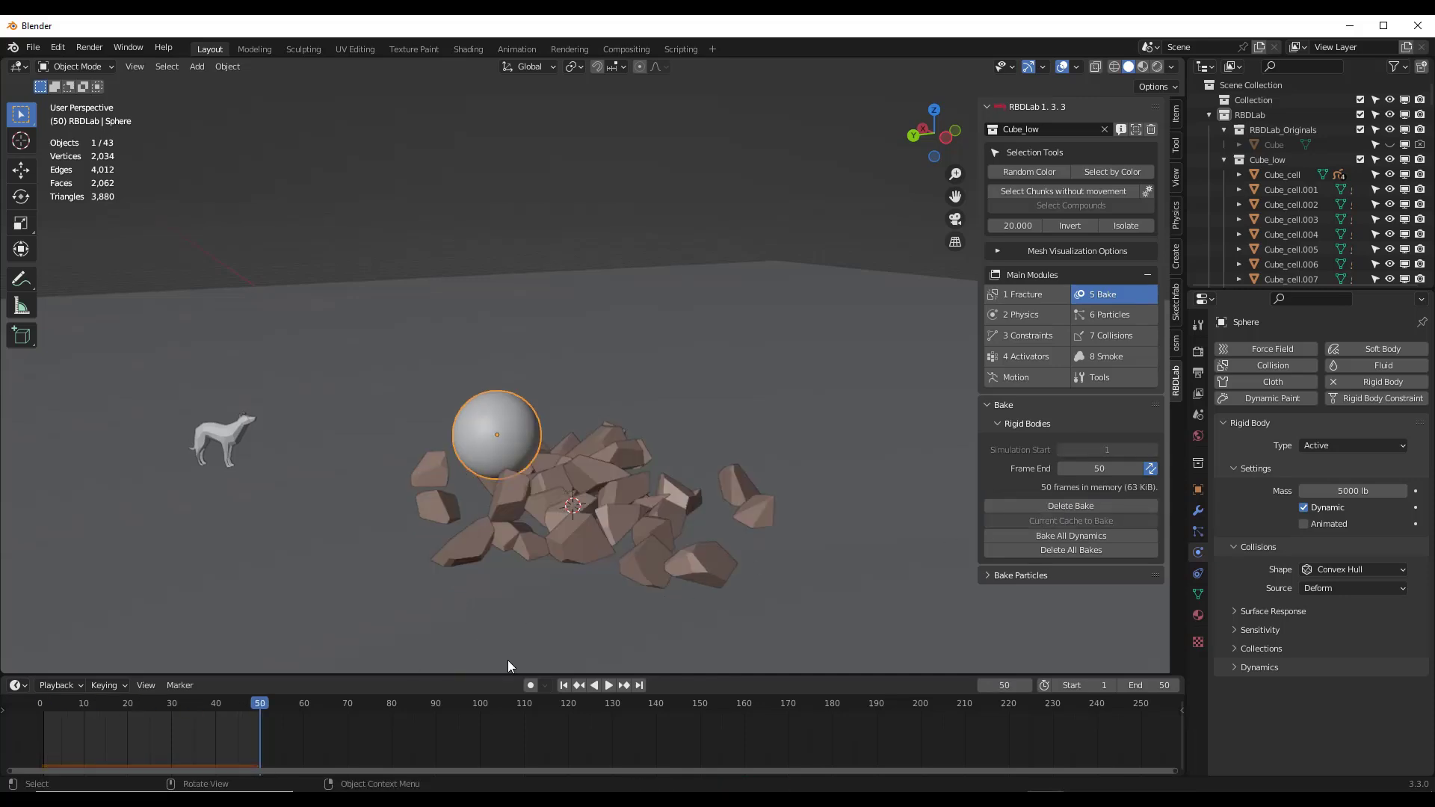
Play the baked column collapse from frame 1.
{"action": "left_click", "coordinate": [564, 686]}
{"action": "left_click", "coordinate": [609, 685]}
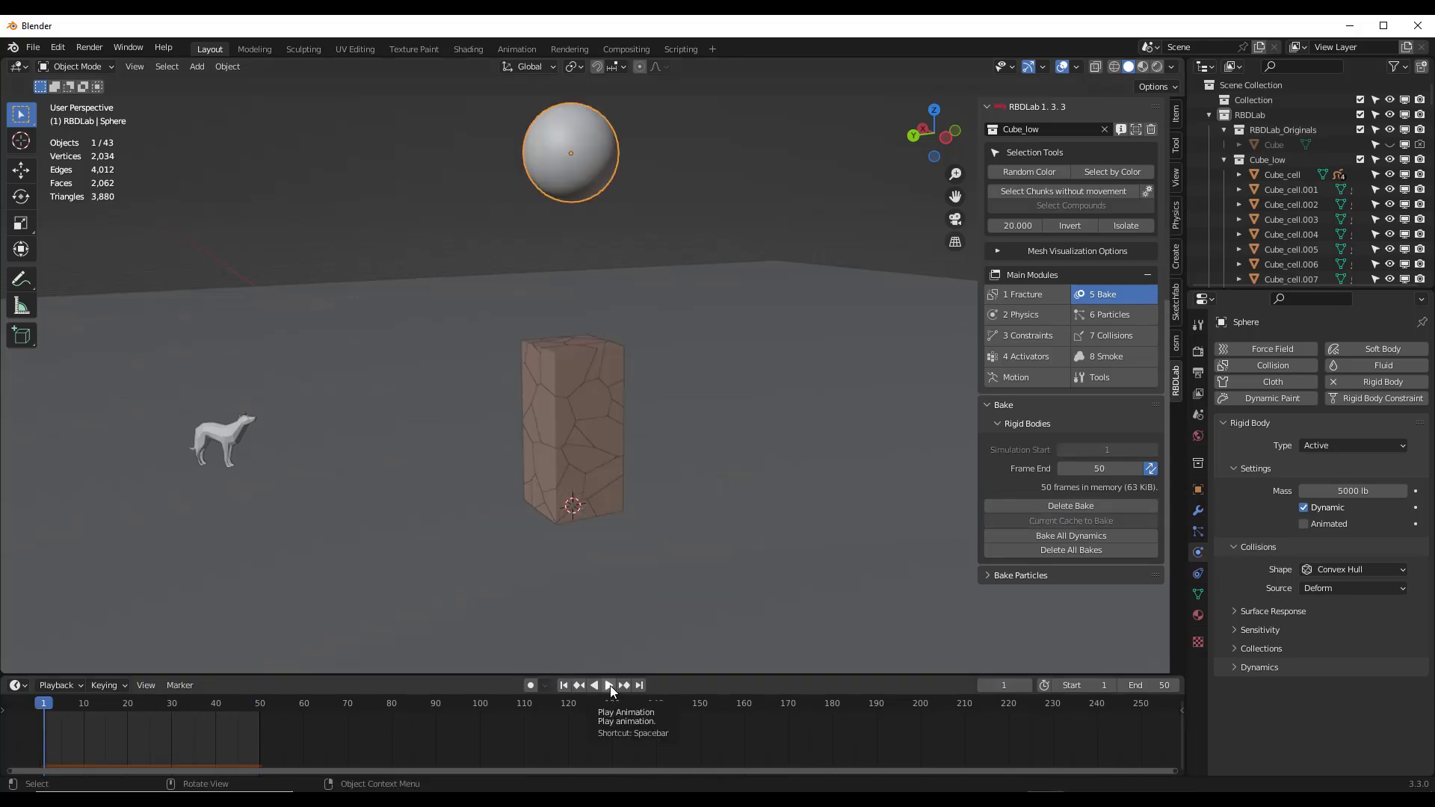
{"action": "left_click", "coordinate": [608, 684]}
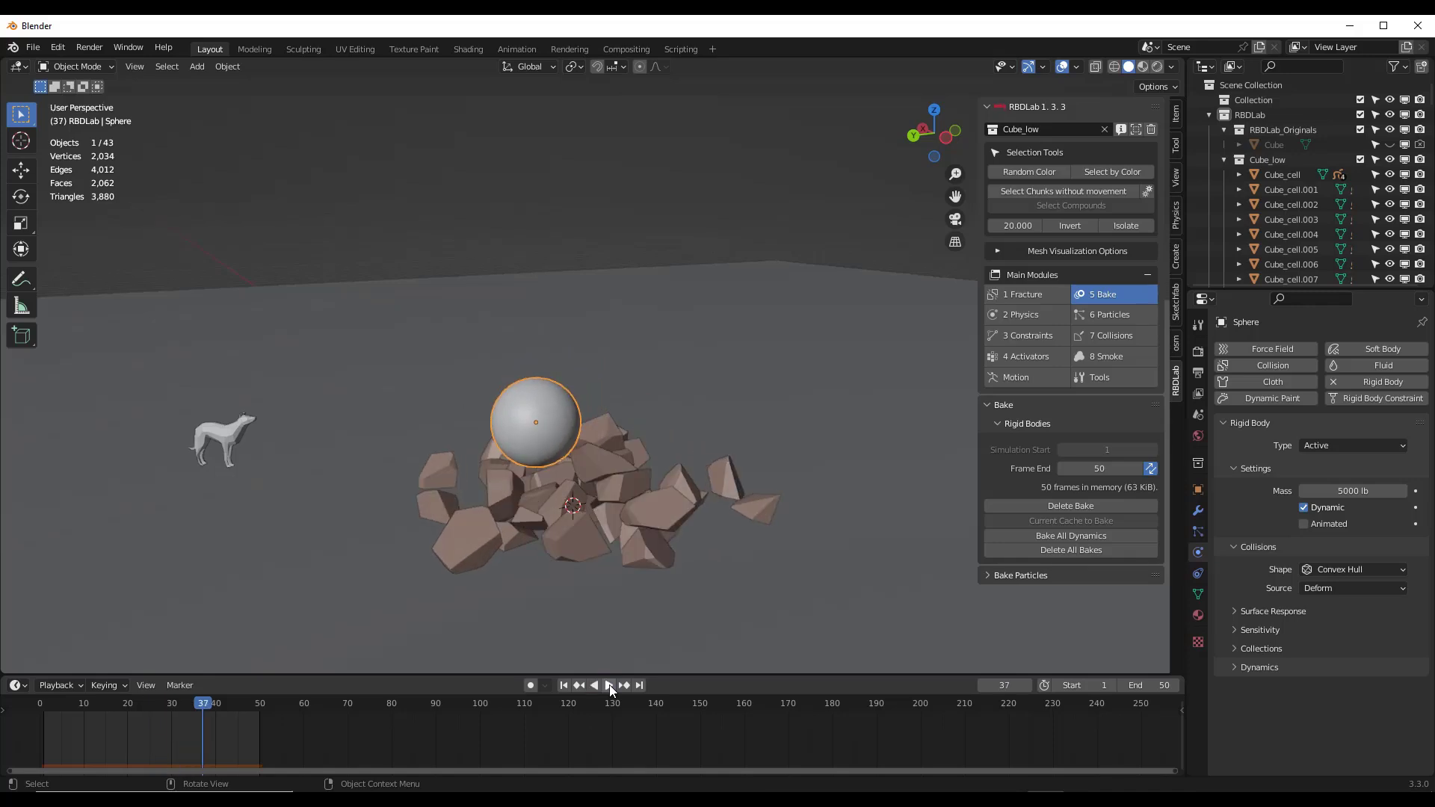
Switch to RBDLab's Particles module and play the column's collapse, stopping at frame 31 to inspect the broken chunks.
{"action": "left_click", "coordinate": [1108, 317]}
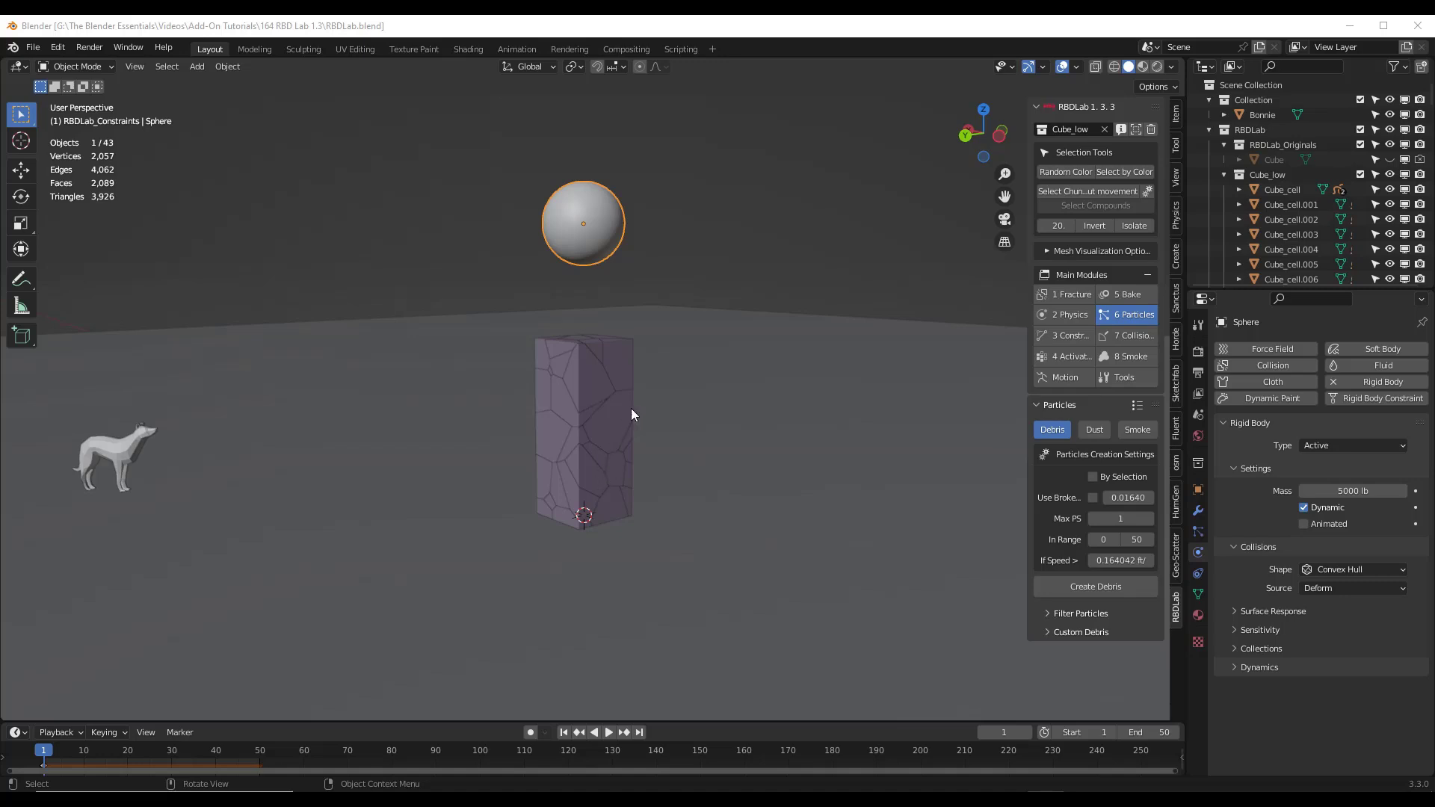
{"action": "scroll", "coordinate": [634, 405], "scroll_direction": "up", "scroll_amount": 2}
{"action": "scroll", "coordinate": [623, 420], "scroll_direction": "down", "scroll_amount": 2}
{"action": "scroll", "coordinate": [600, 215], "scroll_direction": "up", "scroll_amount": 1}
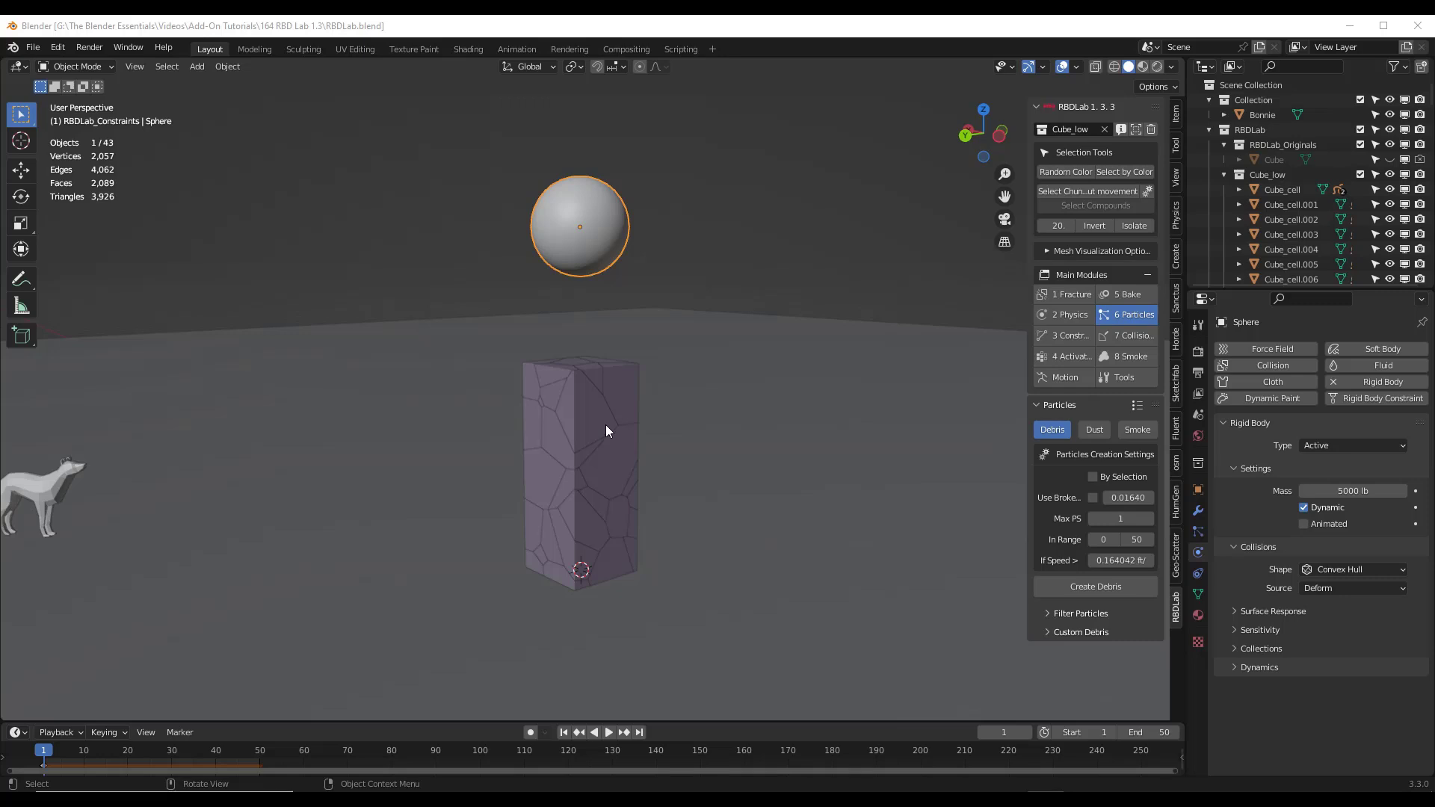
{"action": "left_click", "coordinate": [609, 732]}
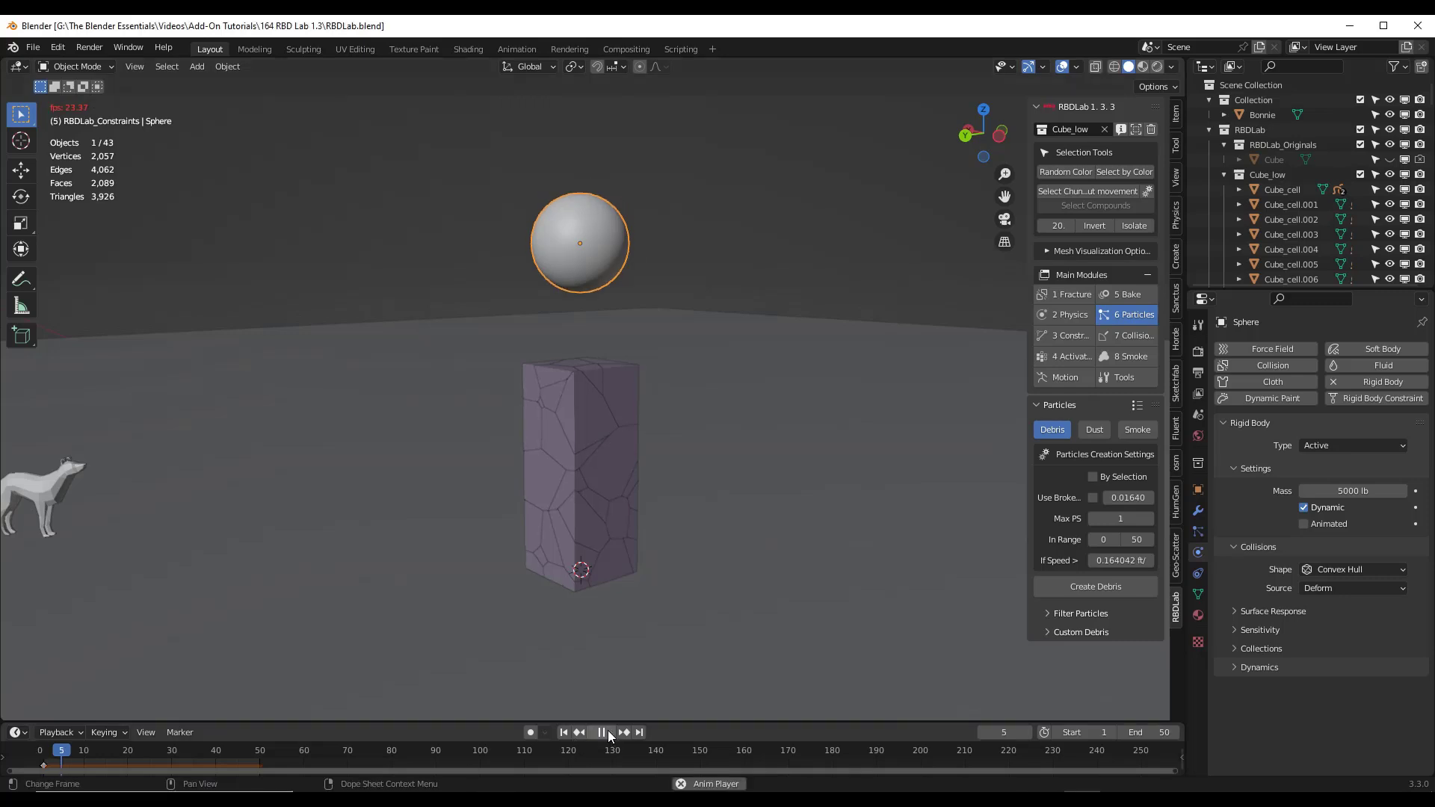
{"action": "scroll", "coordinate": [614, 563], "scroll_direction": "down", "scroll_amount": 1}
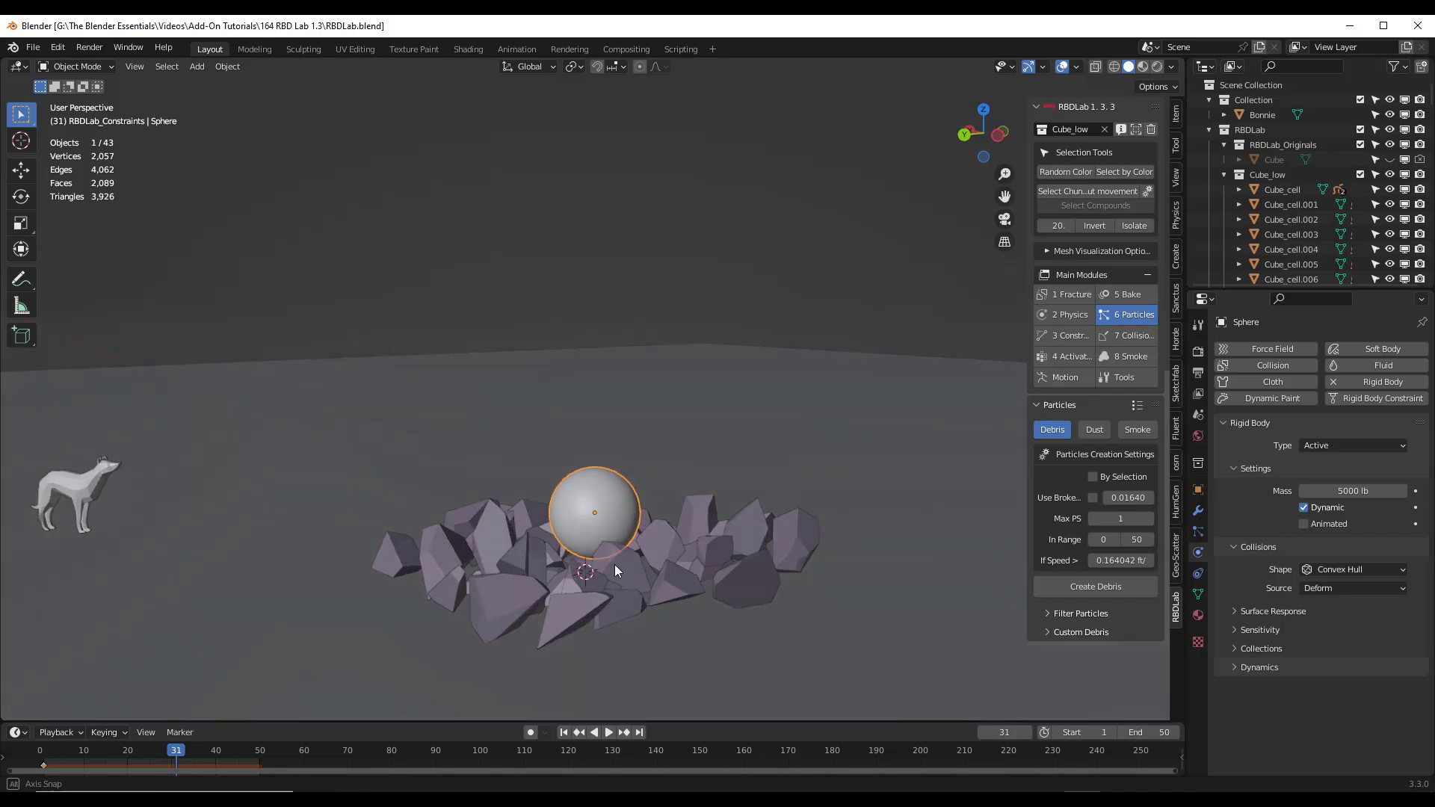
{"action": "scroll", "coordinate": [575, 593], "scroll_direction": "up", "scroll_amount": 2}
{"action": "scroll", "coordinate": [575, 594], "scroll_direction": "down", "scroll_amount": 1}
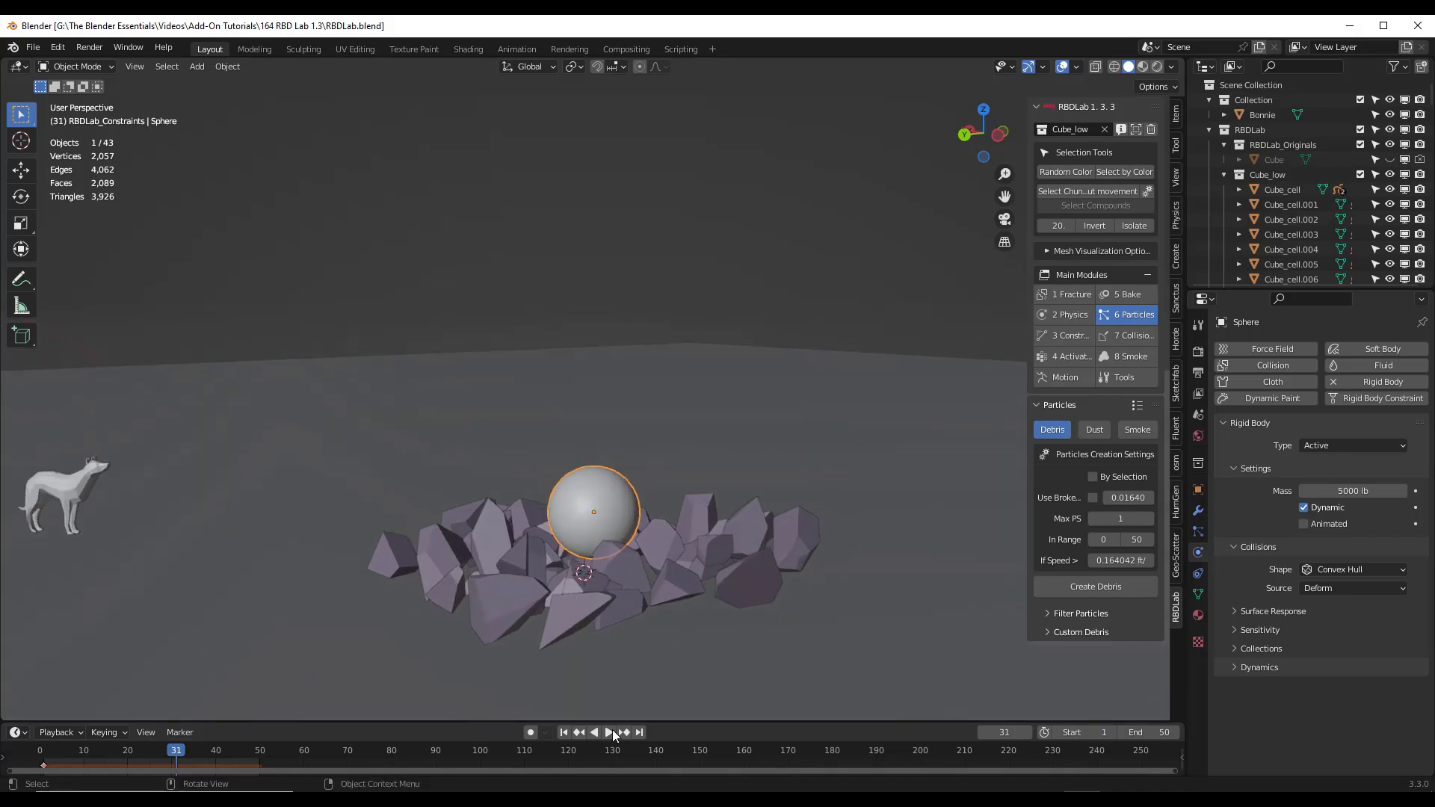
{"action": "left_click", "coordinate": [609, 733]}
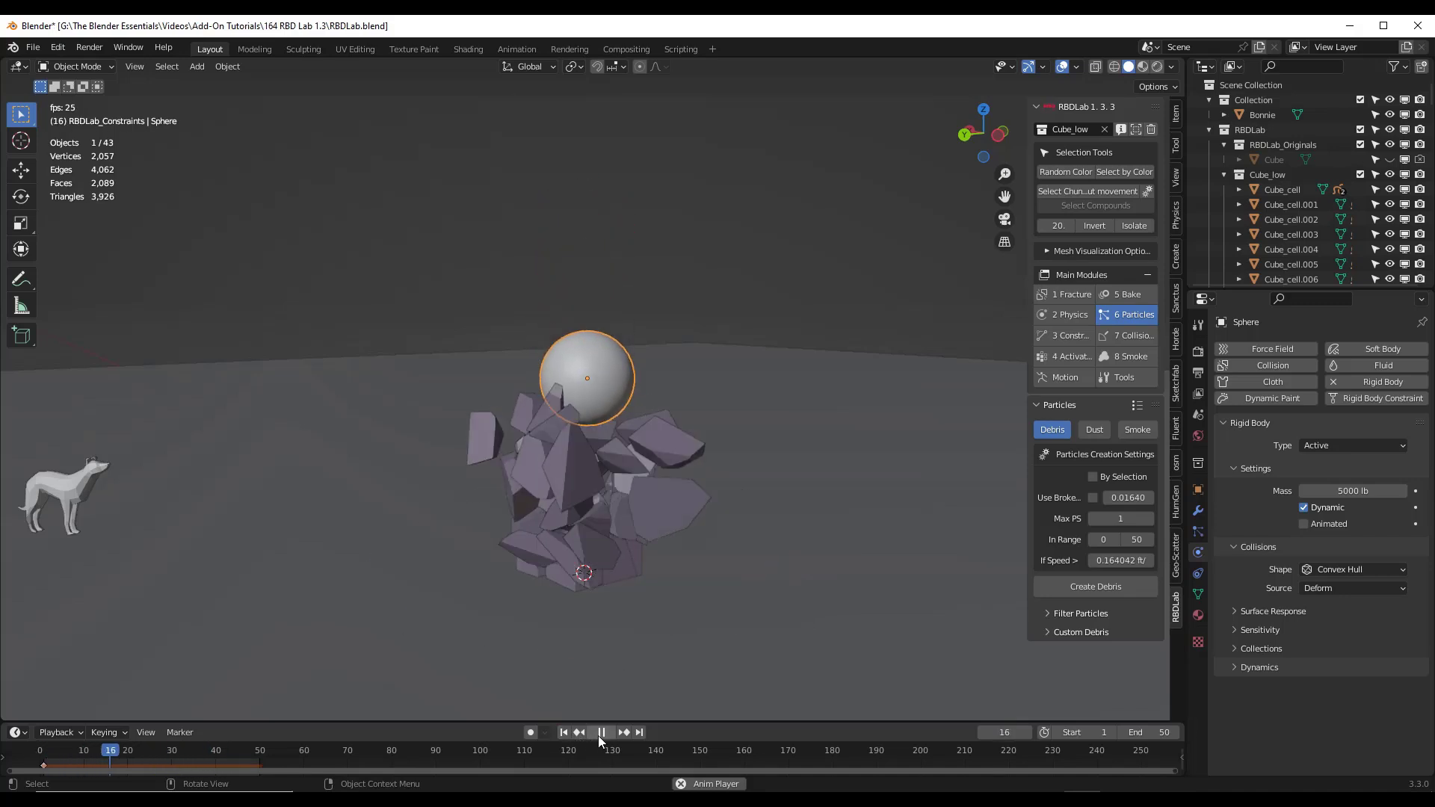
{"action": "left_click", "coordinate": [603, 732]}
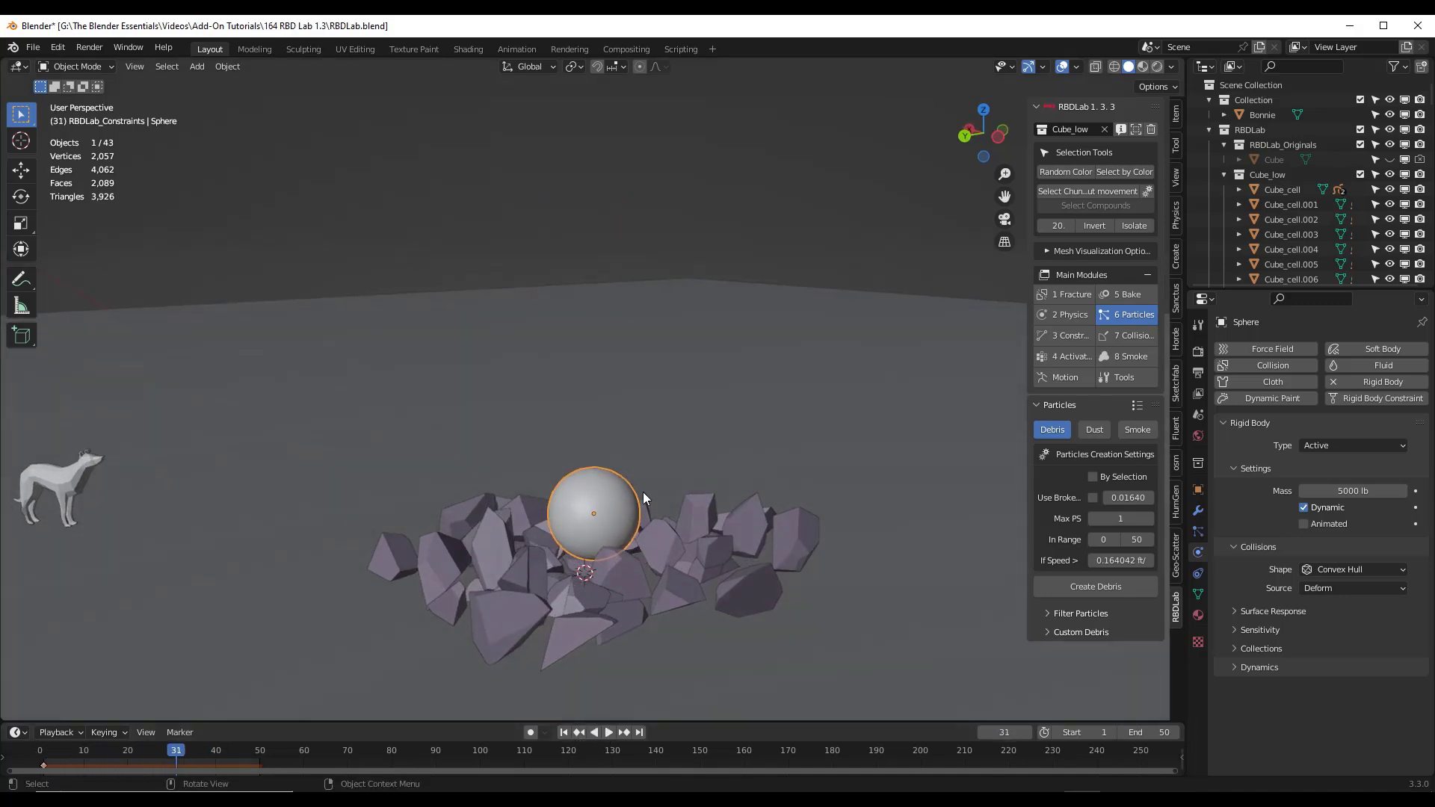
Rewind to frame 1 and create Debris particles for the fractured column.
{"action": "scroll", "coordinate": [639, 532], "scroll_direction": "down", "scroll_amount": 2}
{"action": "scroll", "coordinate": [640, 532], "scroll_direction": "up", "scroll_amount": 1}
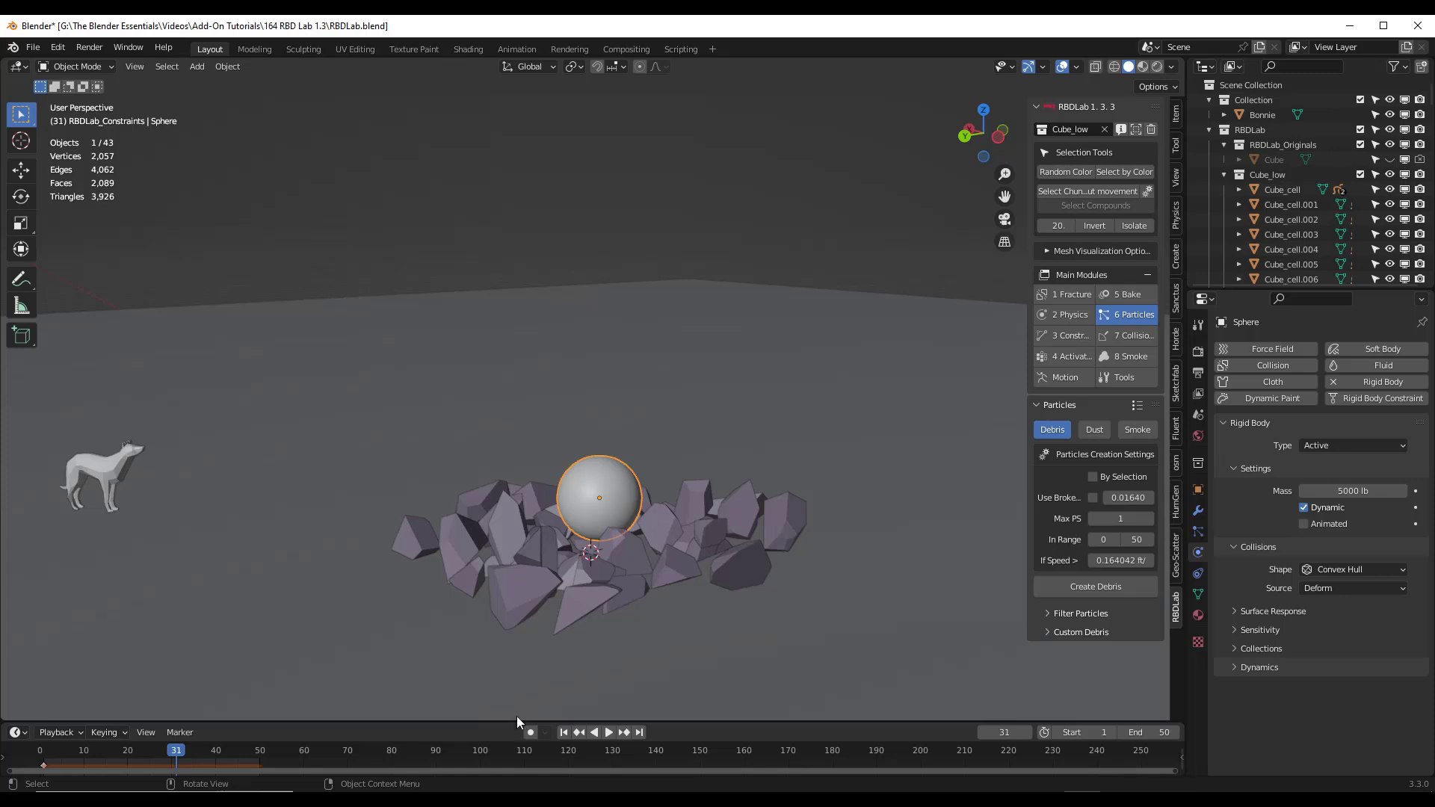
{"action": "left_click", "coordinate": [563, 732]}
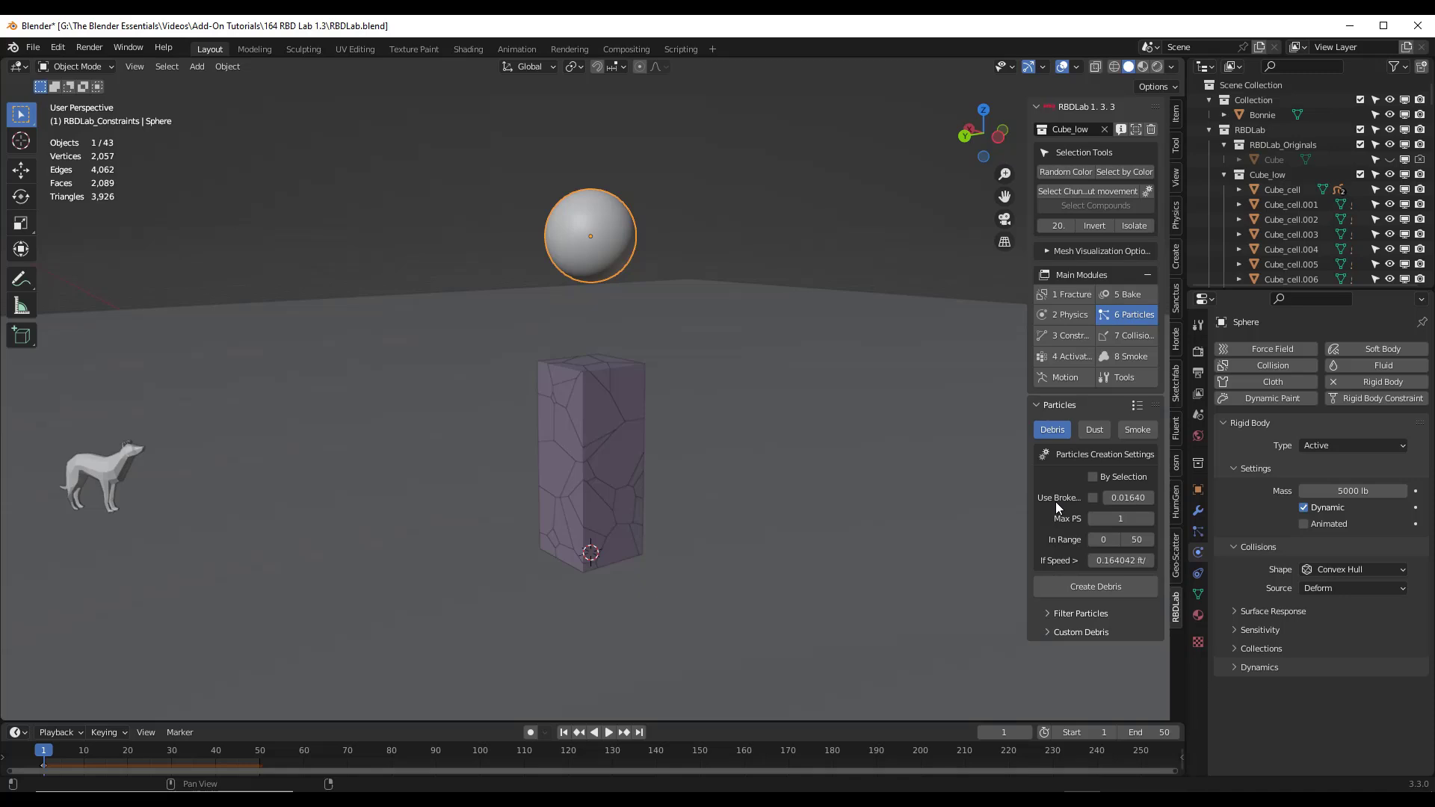
{"action": "left_click", "coordinate": [1096, 586]}
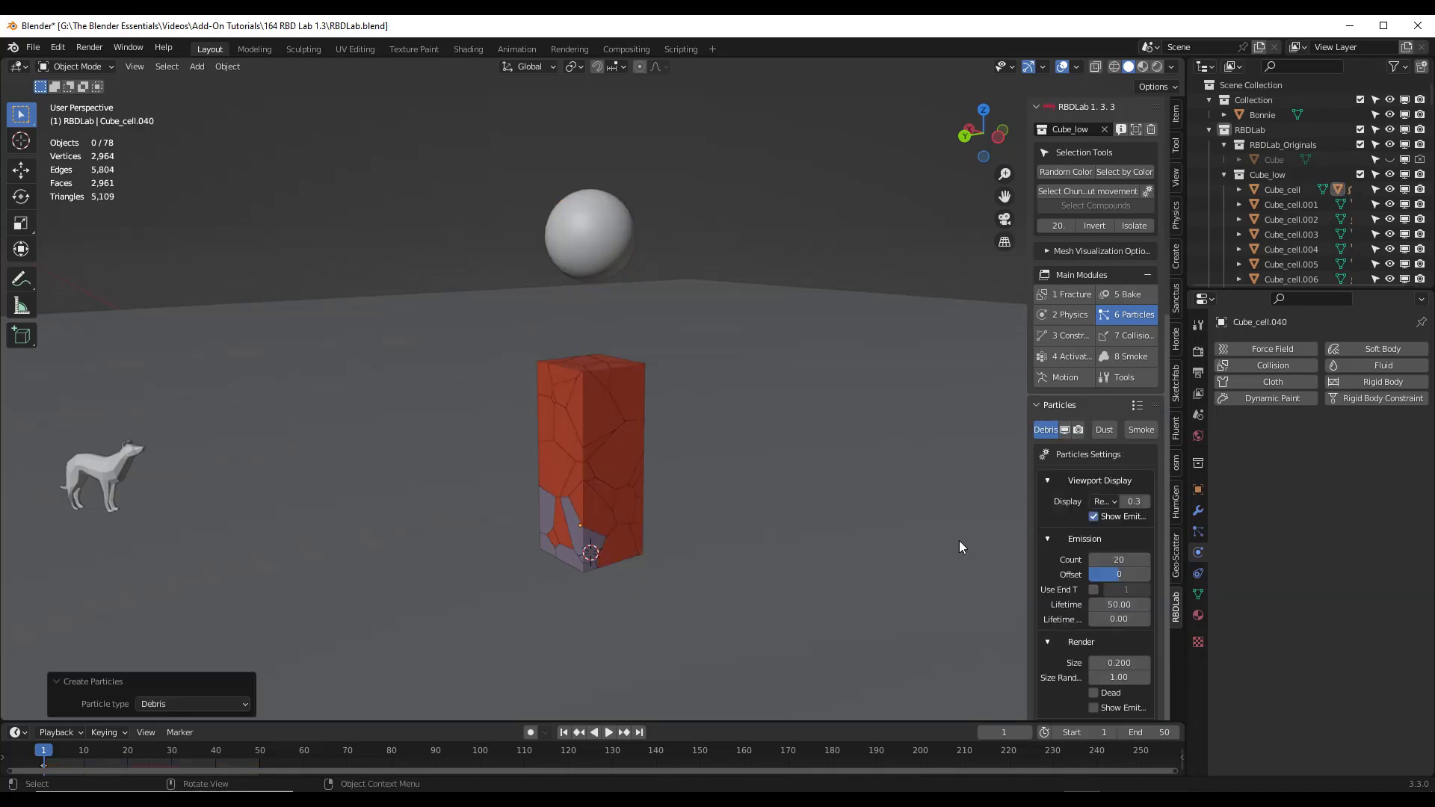
Play the collapse with Debris particles and stop at frame 22 to inspect the flying debris up close.
{"action": "left_click", "coordinate": [609, 733]}
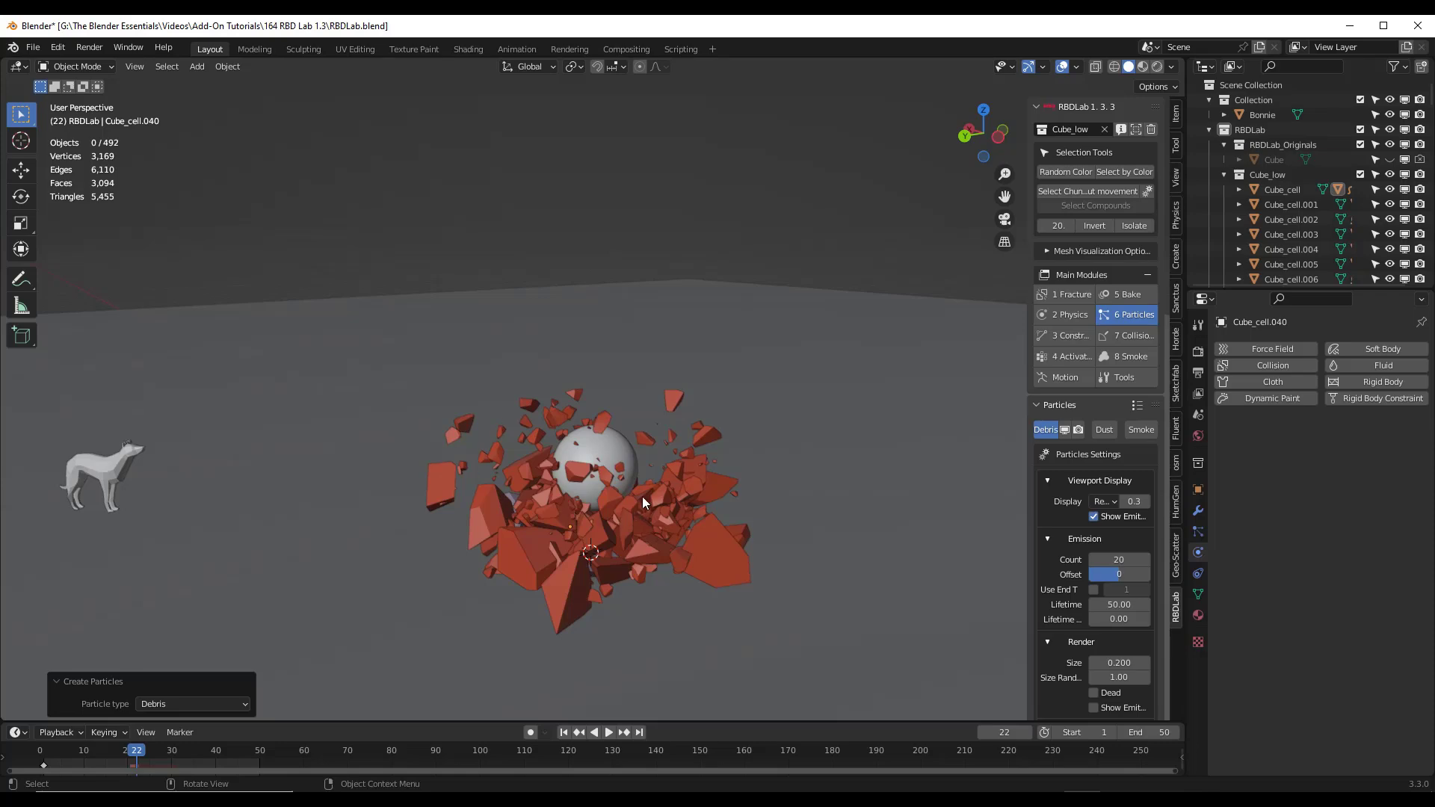
{"action": "mouse_move", "coordinate": [596, 480]}
{"action": "middle_mouse_down"}
{"action": "mouse_move", "coordinate": [725, 442]}
{"action": "mouse_move", "coordinate": [772, 449]}
{"action": "mouse_move", "coordinate": [760, 484]}
{"action": "mouse_move", "coordinate": [598, 489]}
{"action": "middle_mouse_up"}
{"action": "scroll", "coordinate": [595, 489], "scroll_direction": "up", "scroll_amount": 2}
{"action": "scroll", "coordinate": [595, 489], "scroll_direction": "up", "scroll_amount": 1}
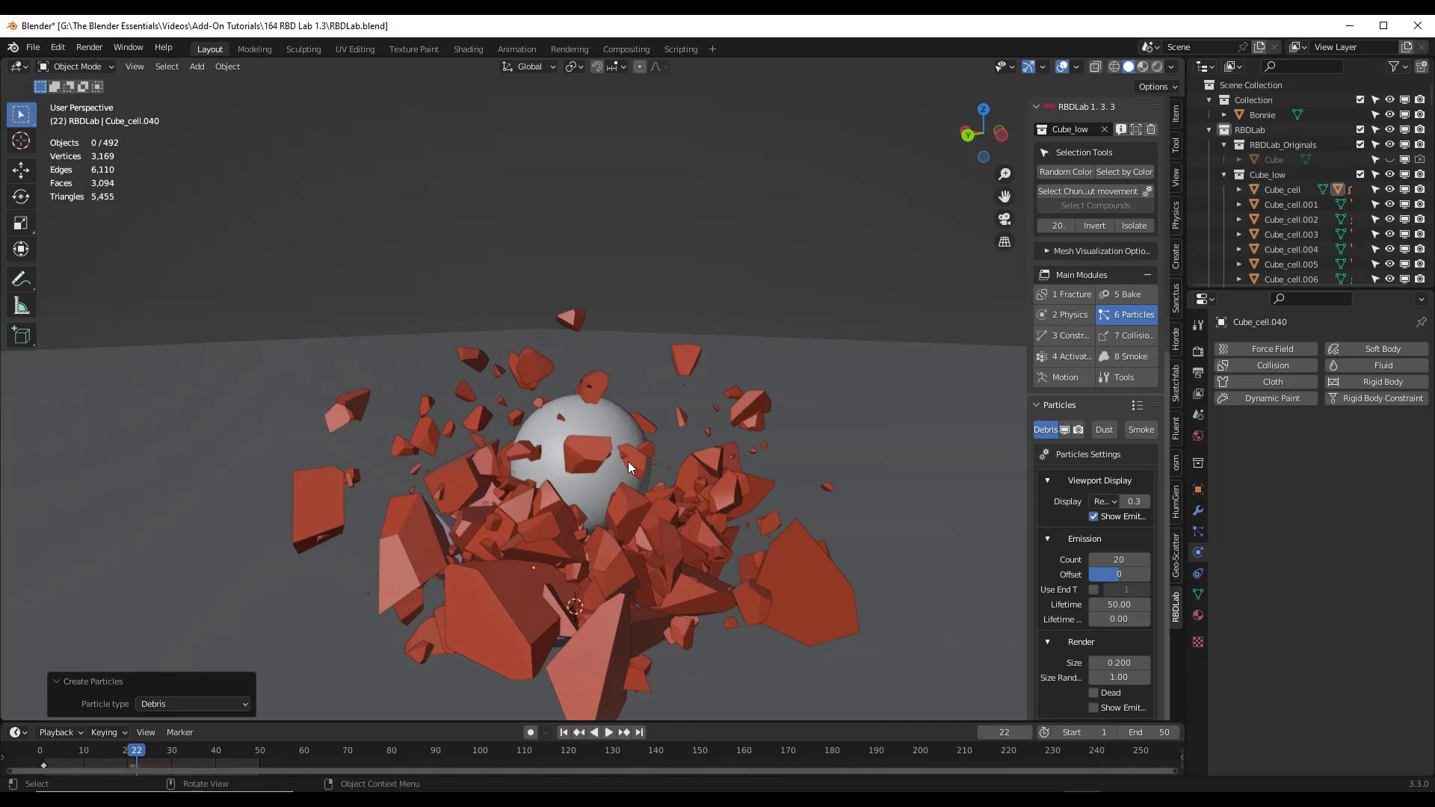
{"action": "scroll", "coordinate": [628, 523], "scroll_direction": "down", "scroll_amount": 4}
Resume playback up to frame 39 and select a large chunk and then a smaller debris piece in the rubble.
{"action": "left_click", "coordinate": [608, 733]}
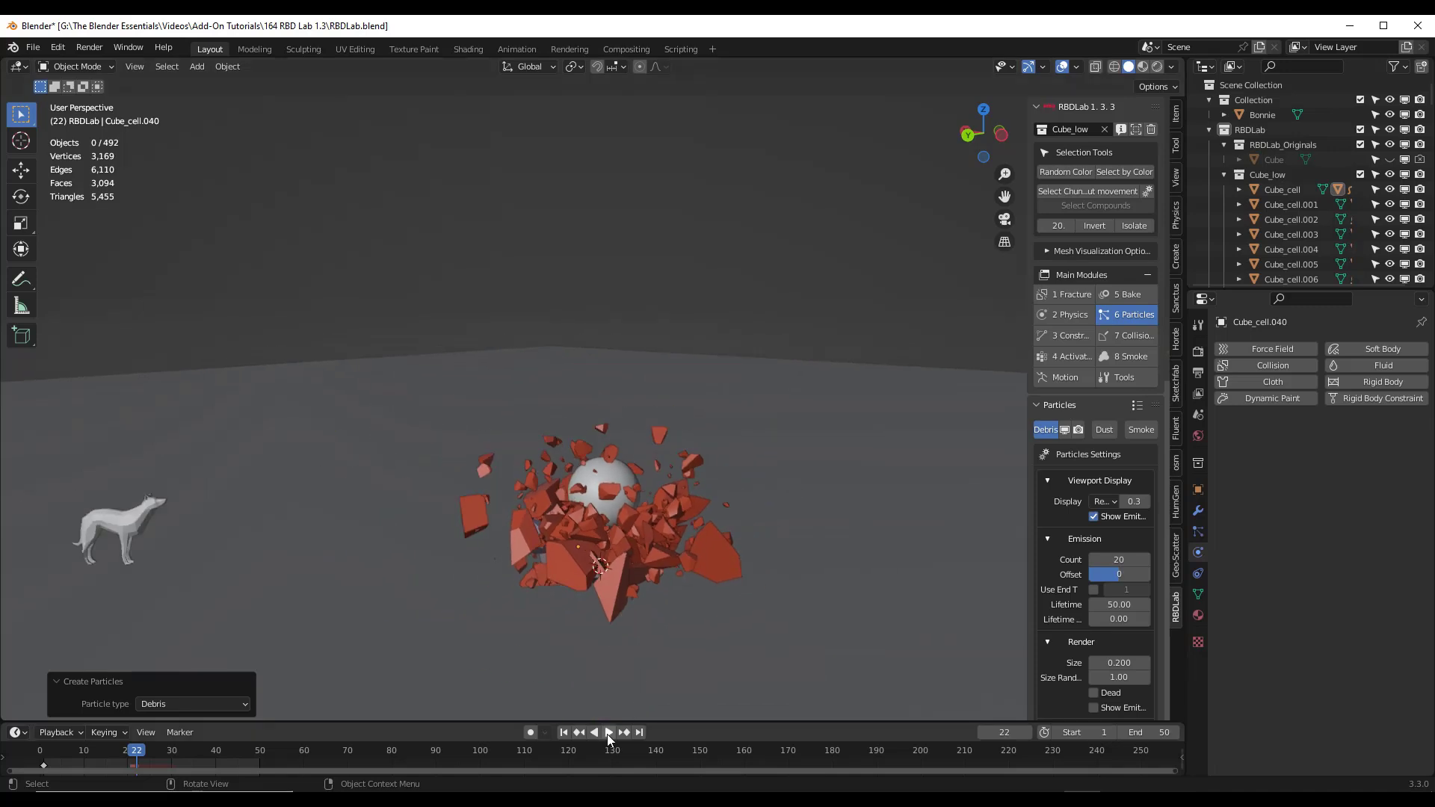
{"action": "key", "text": "space"}
{"action": "left_click", "coordinate": [639, 611]}
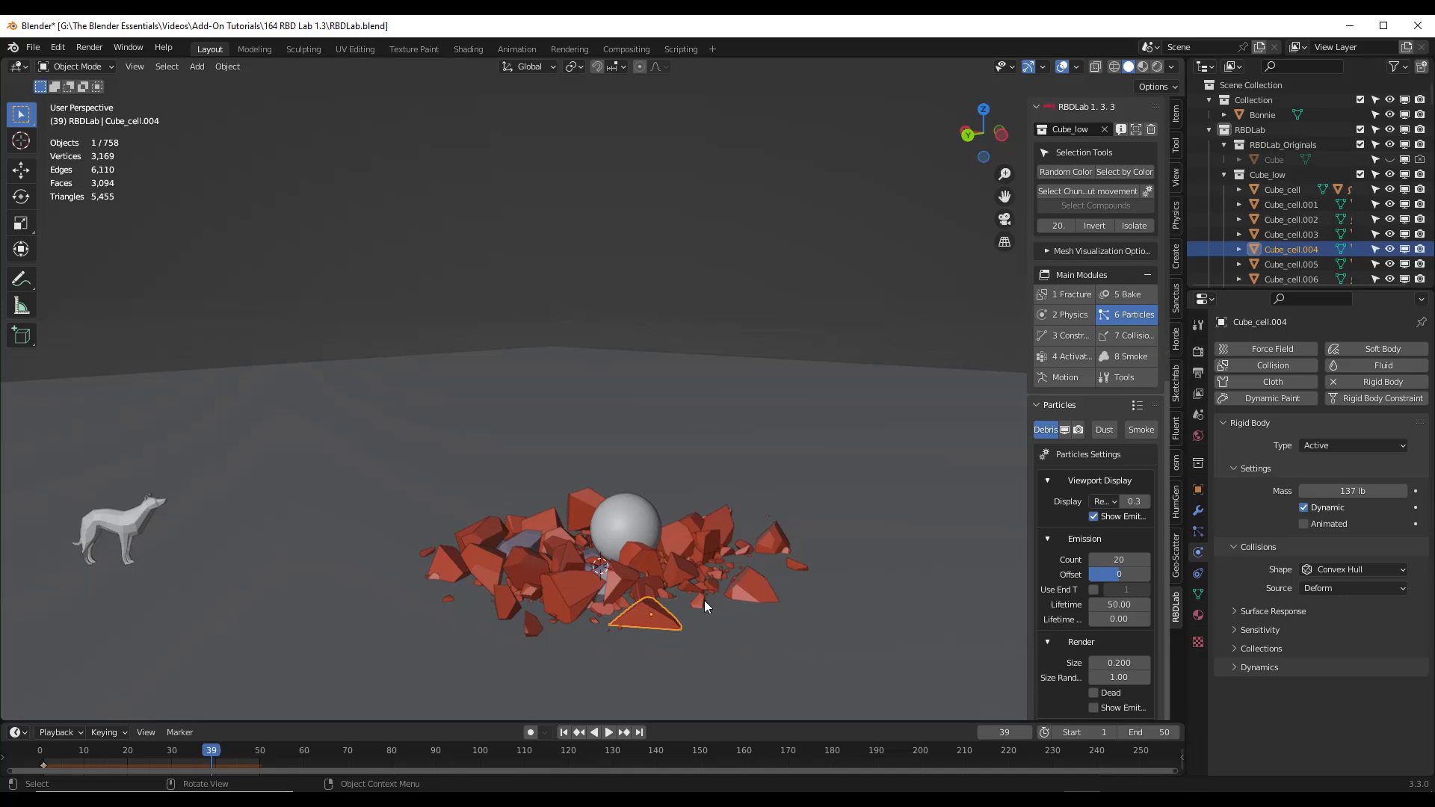
{"action": "left_click", "coordinate": [702, 599]}
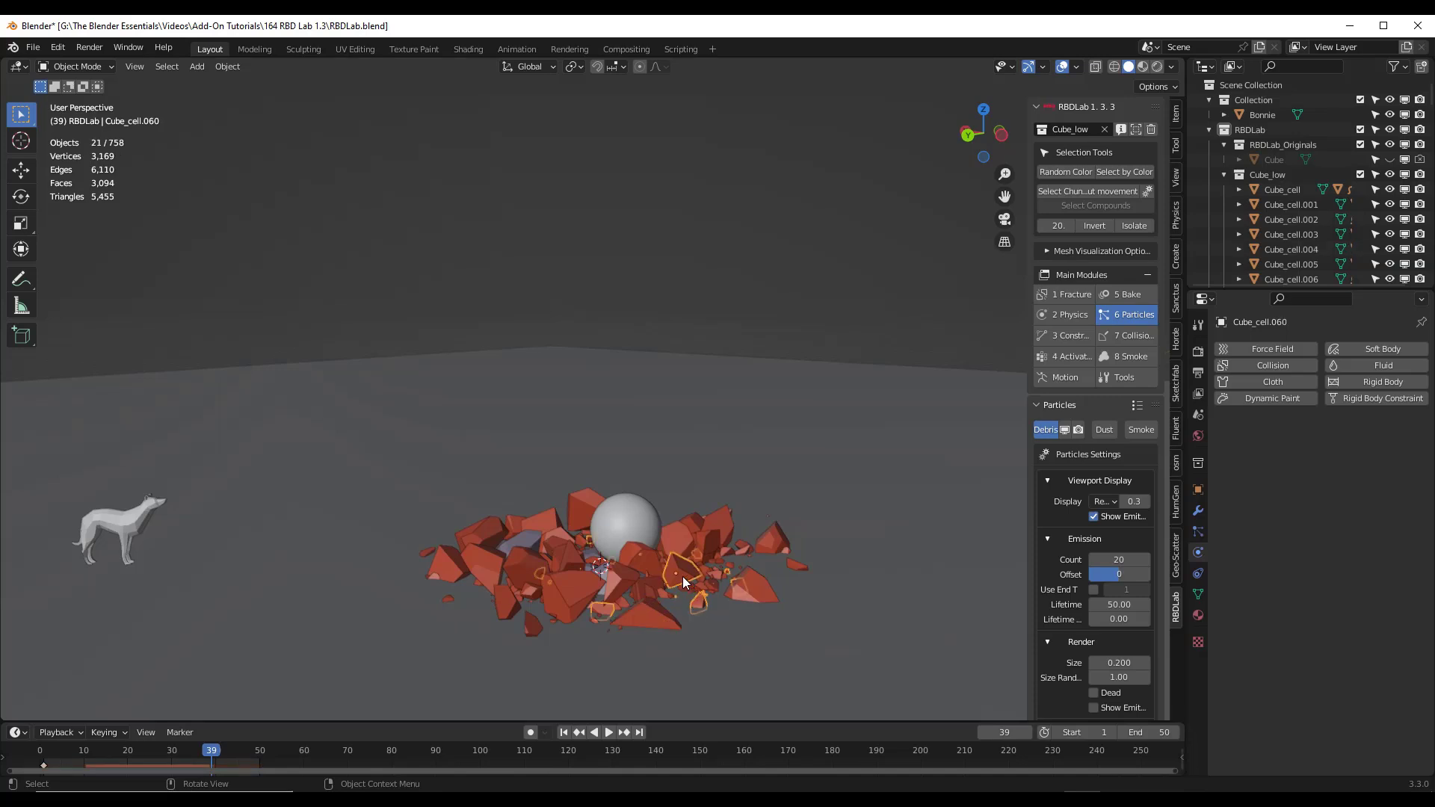
Find the Debris_Basics collection in the outliner and examine the debris scattered among the broken chunks.
{"action": "scroll", "coordinate": [1095, 336], "scroll_direction": "down", "scroll_amount": 3}
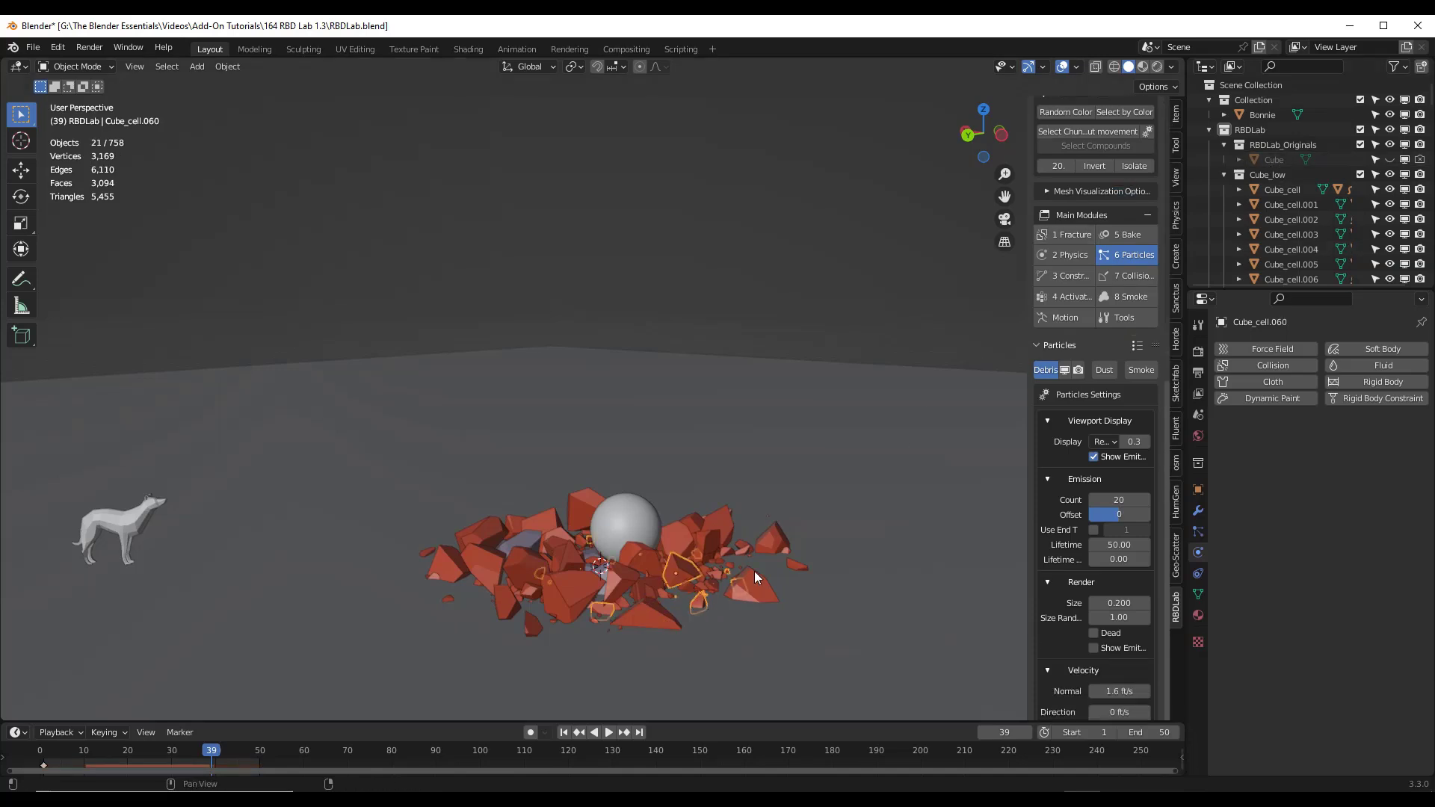
{"action": "scroll", "coordinate": [1405, 149], "scroll_direction": "down", "scroll_amount": 8}
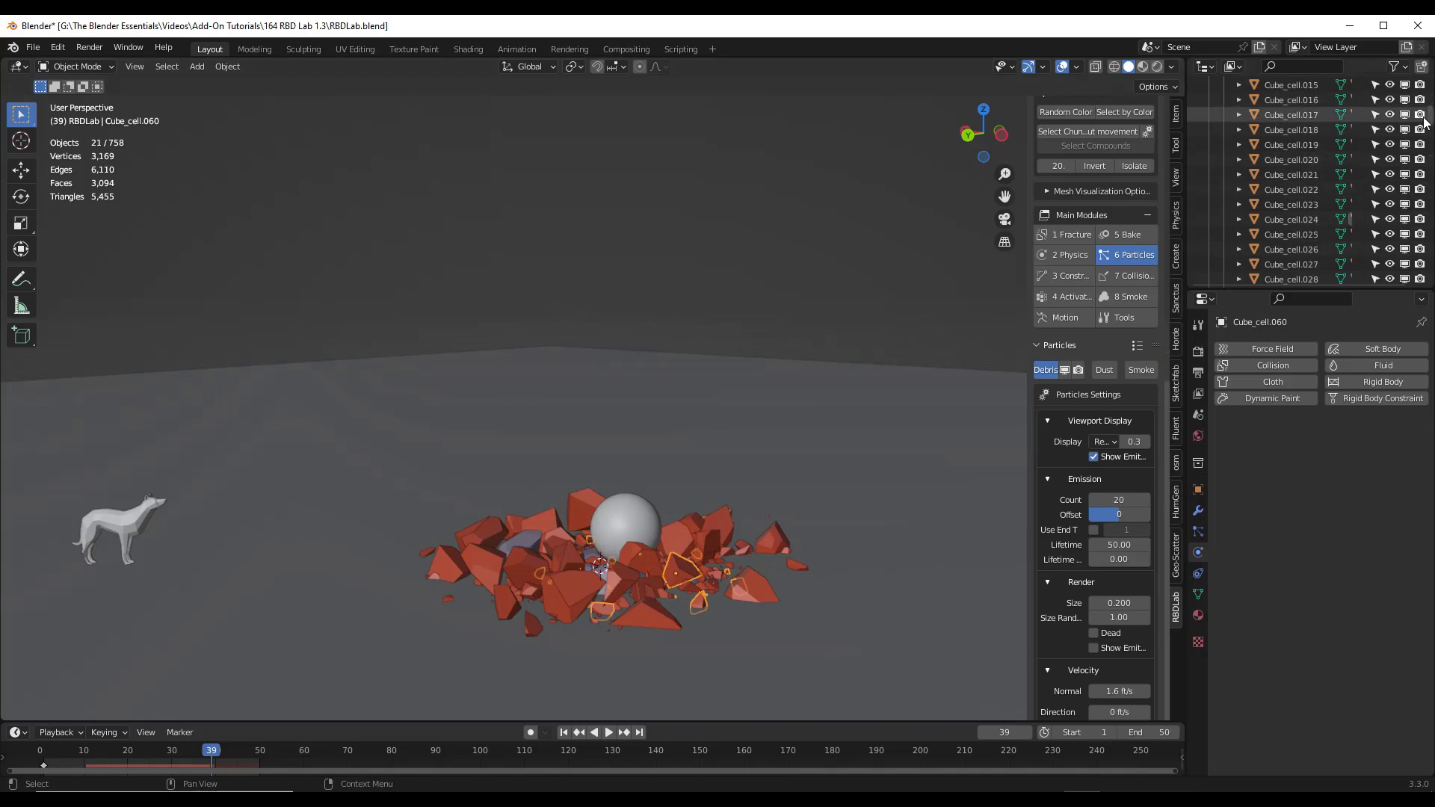
{"action": "left_click_drag", "start_coordinate": [1431, 123], "coordinate": [1431, 252]}
{"action": "scroll", "coordinate": [1316, 179], "scroll_direction": "down", "scroll_amount": 5}
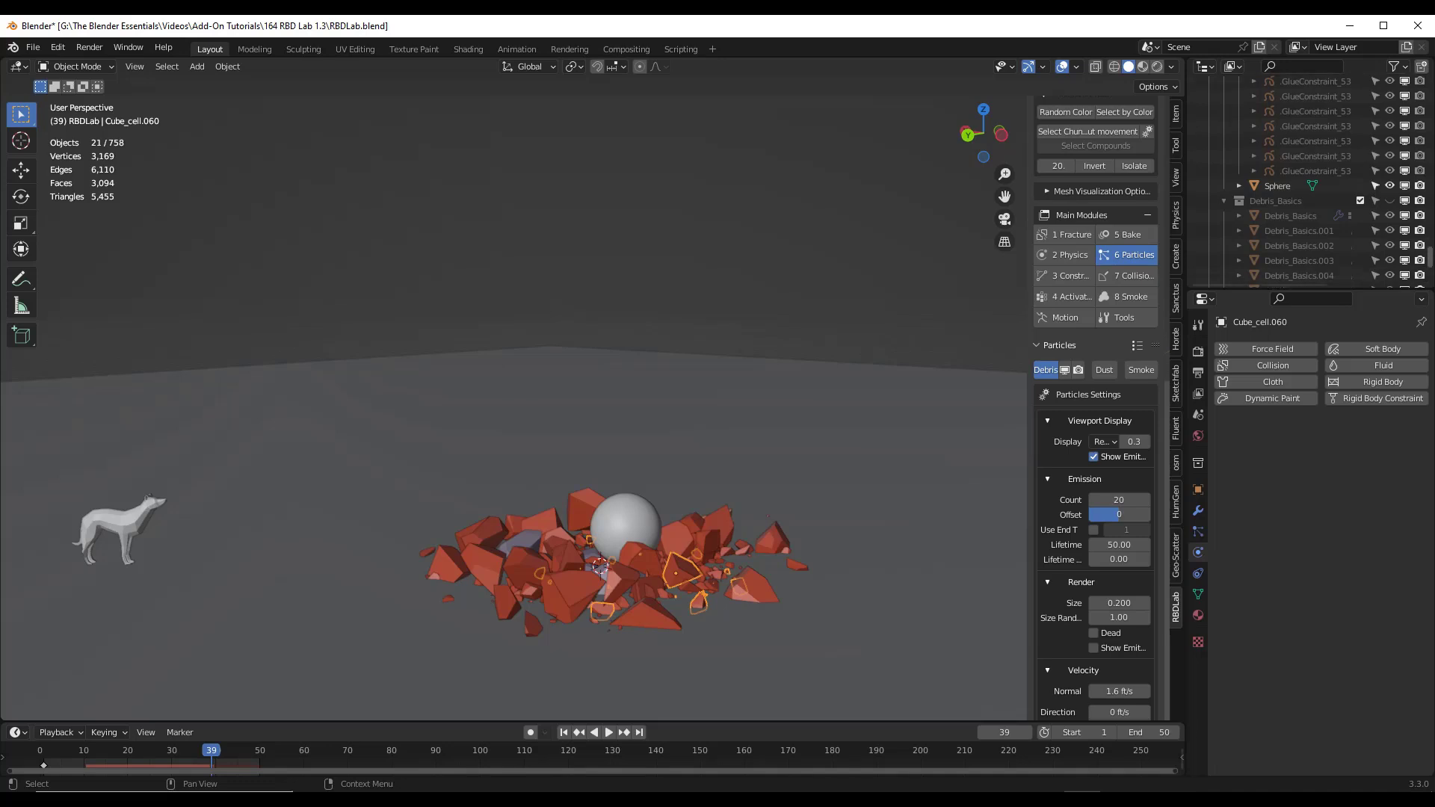
{"action": "scroll", "coordinate": [1315, 183], "scroll_direction": "down", "scroll_amount": 6}
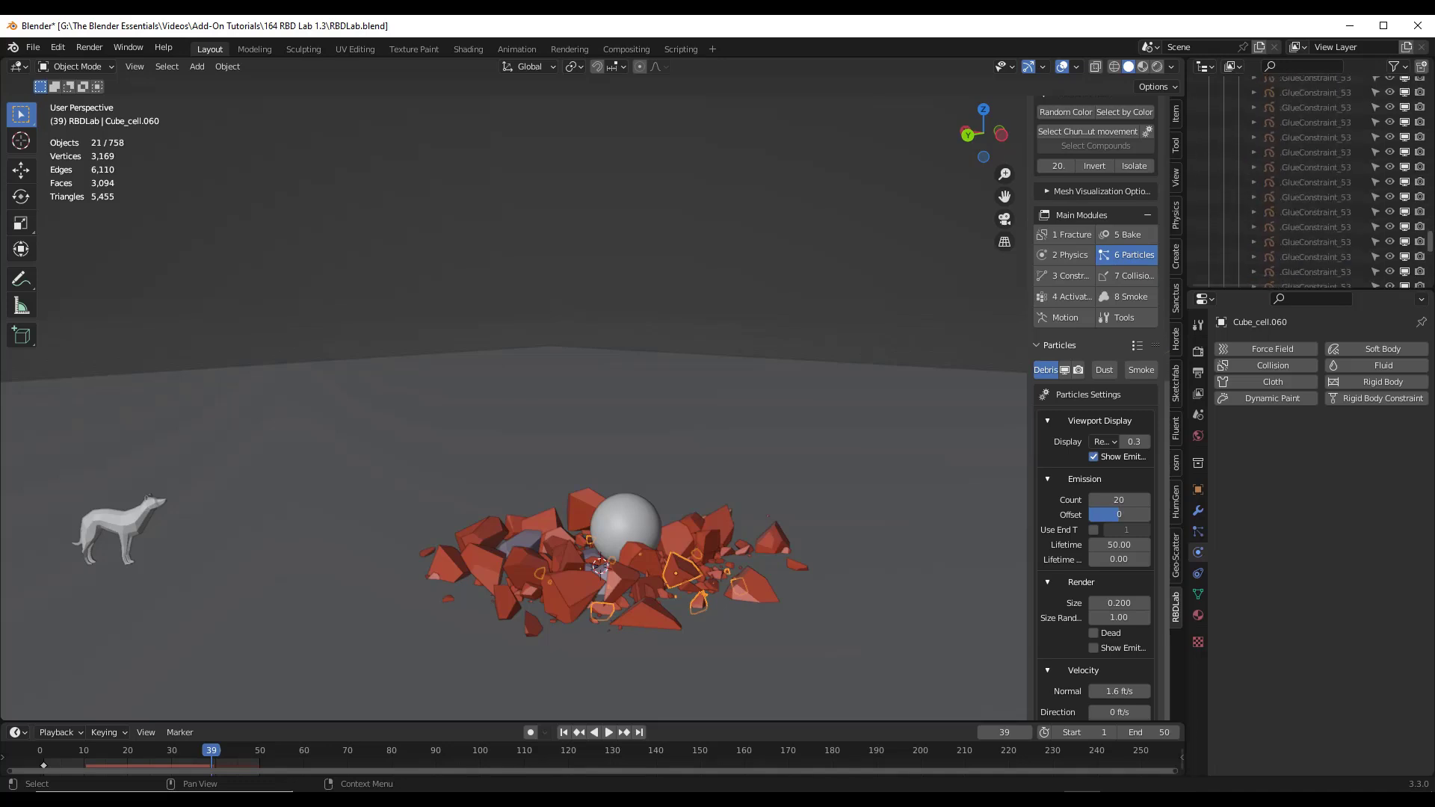
{"action": "scroll", "coordinate": [1315, 184], "scroll_direction": "down", "scroll_amount": 4}
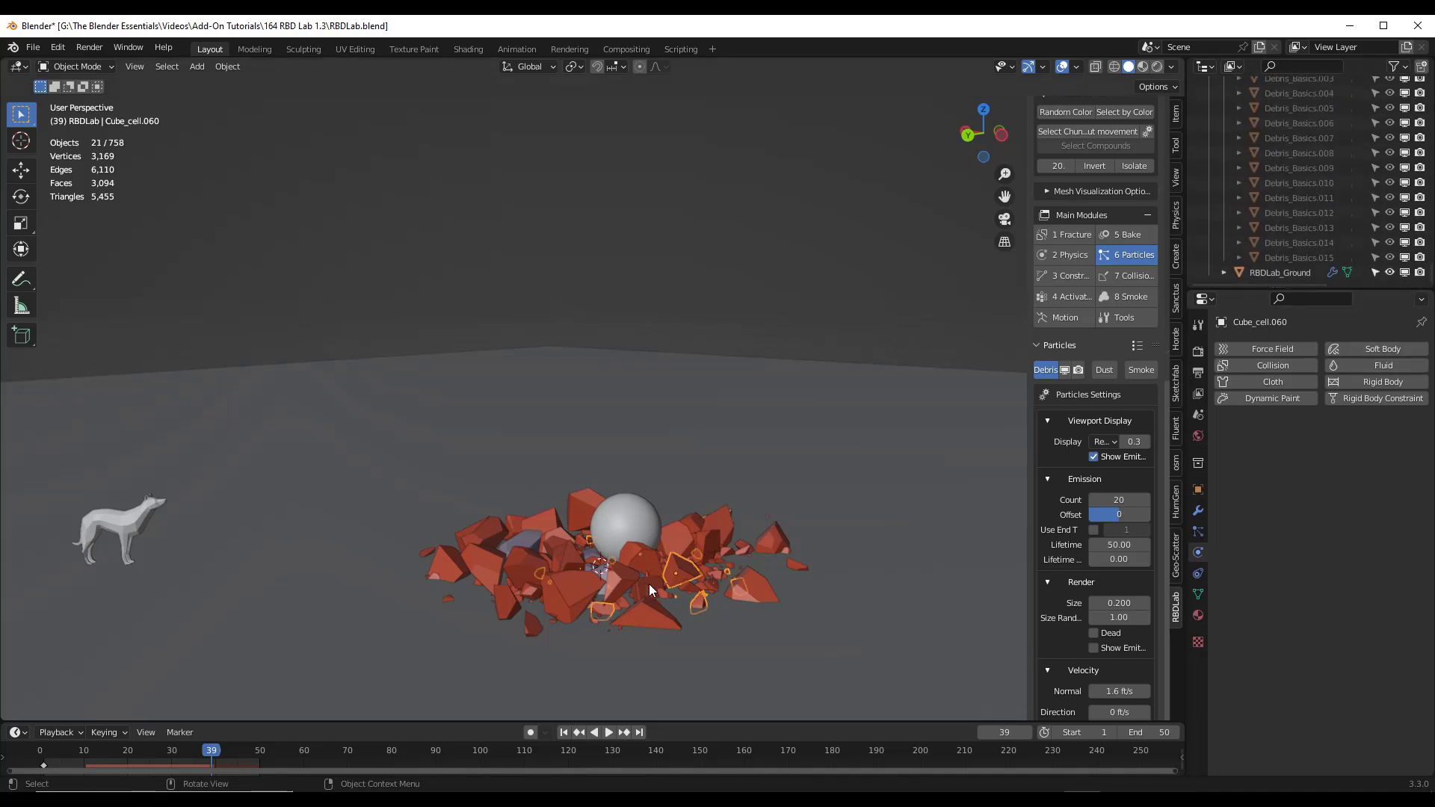
{"action": "scroll", "coordinate": [662, 578], "scroll_direction": "down", "scroll_amount": 3}
{"action": "scroll", "coordinate": [669, 523], "scroll_direction": "up", "scroll_amount": 5}
{"action": "mouse_move", "coordinate": [672, 509]}
{"action": "middle_mouse_down"}
{"action": "mouse_move", "coordinate": [689, 491]}
{"action": "mouse_move", "coordinate": [672, 508]}
{"action": "middle_mouse_up"}
{"action": "scroll", "coordinate": [658, 523], "scroll_direction": "up", "scroll_amount": 2}
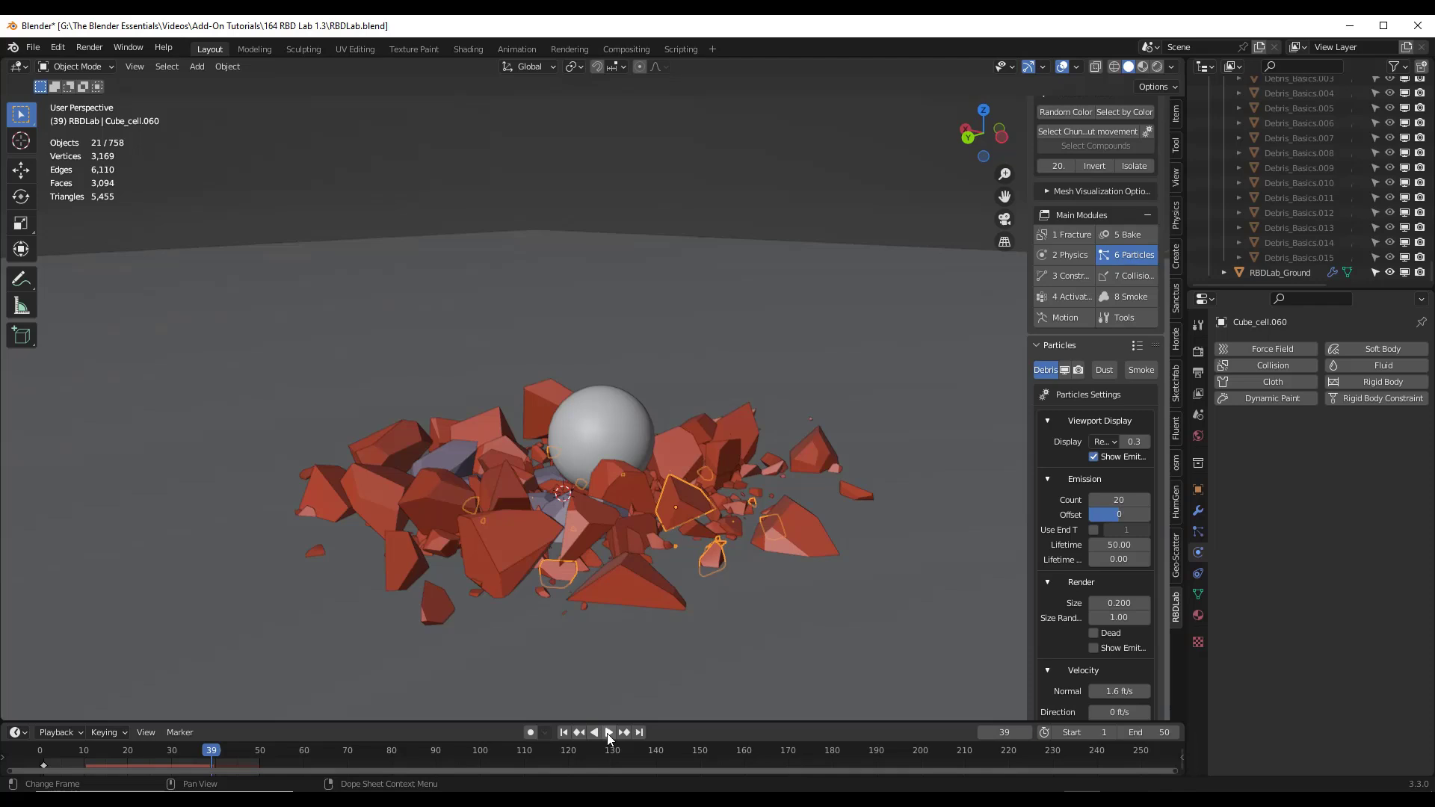
Save the file while replaying the collapse, and stop playback at frame 20.
{"action": "left_click", "coordinate": [609, 732]}
{"action": "key", "text": "ctrl+s"}
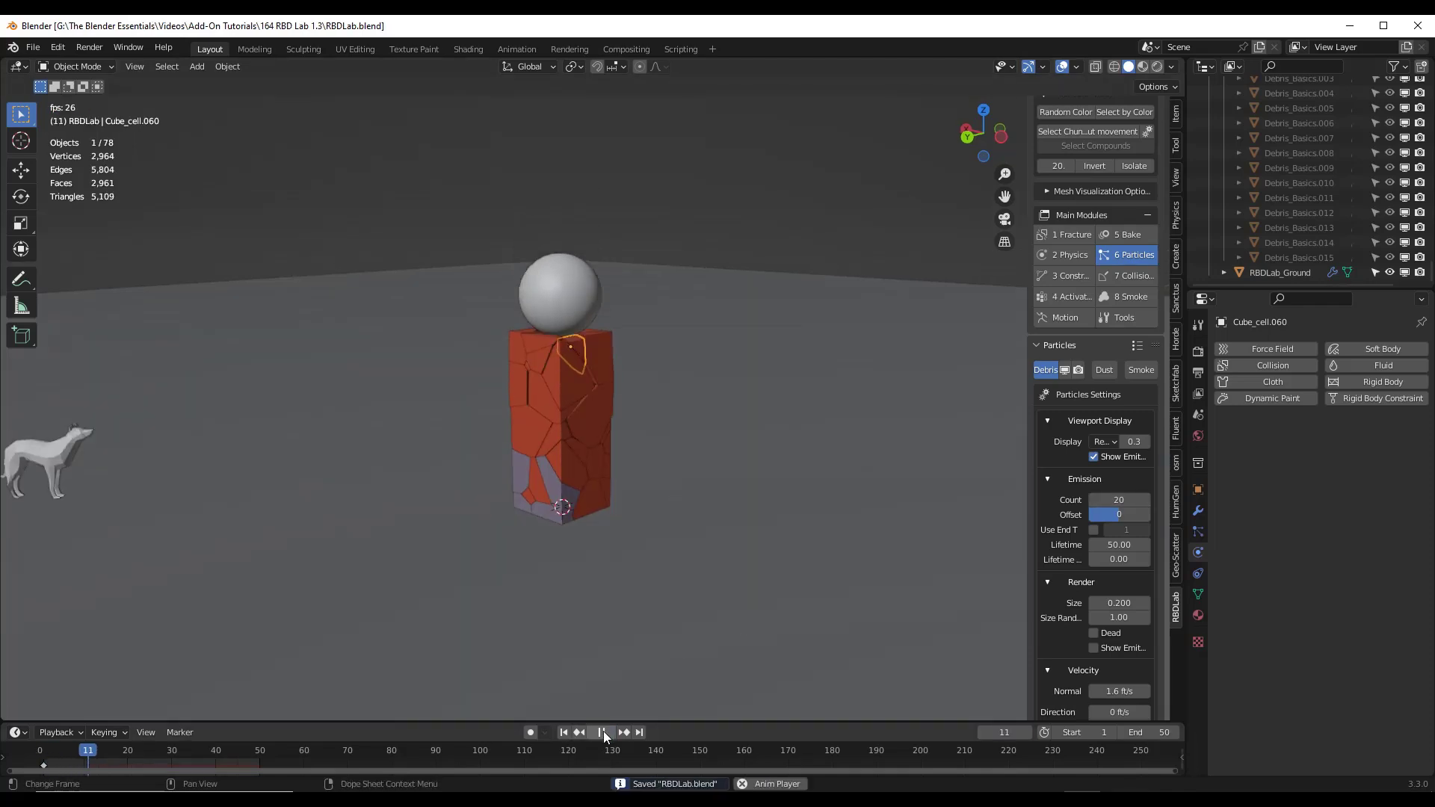
{"action": "left_click", "coordinate": [603, 733]}
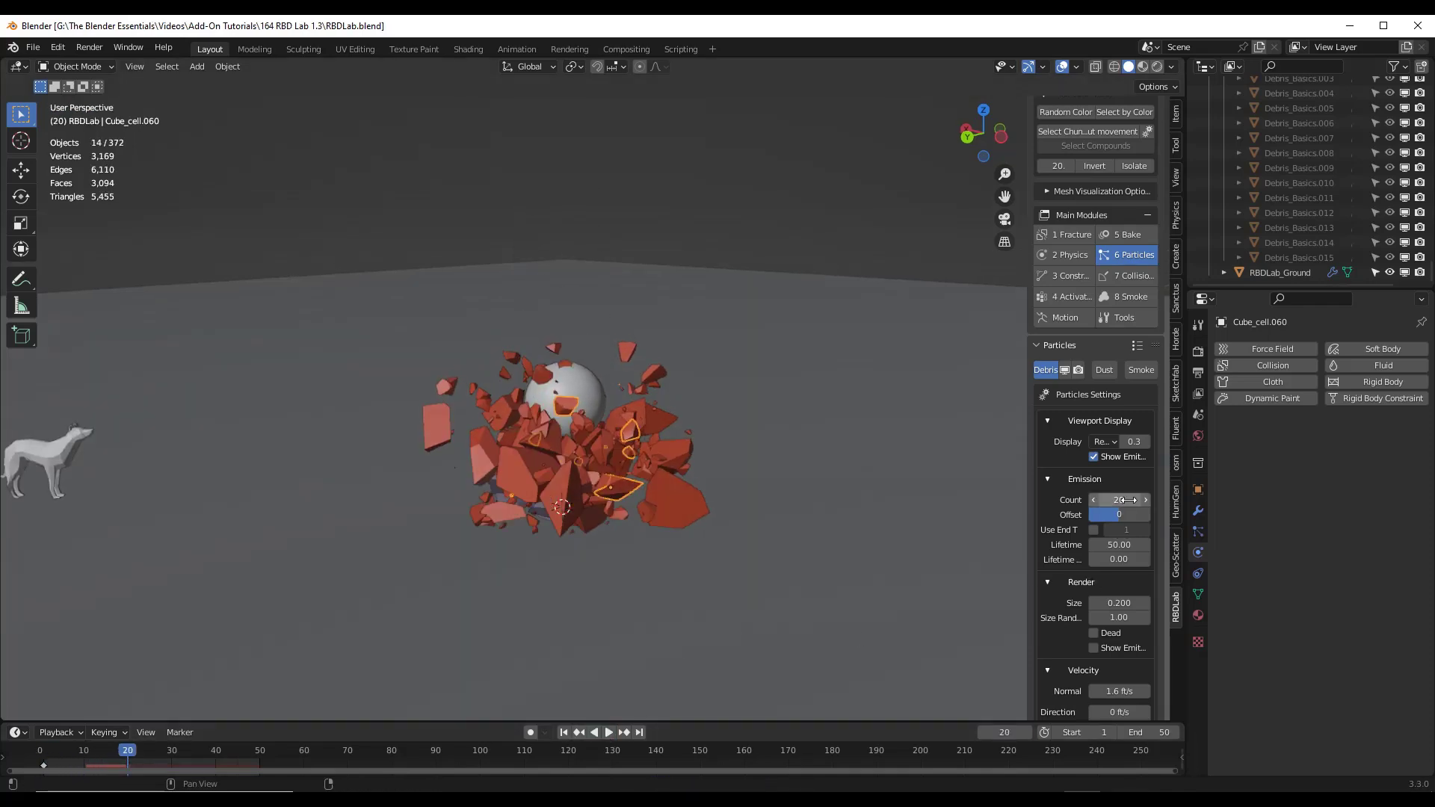
Raise the debris Count to 48, update the particles and play the collapse, pausing at frames 25 and 47.
{"action": "left_click_drag", "start_coordinate": [1124, 500], "coordinate": [1144, 500]}
{"action": "scroll", "coordinate": [1113, 419], "scroll_direction": "down", "scroll_amount": 10}
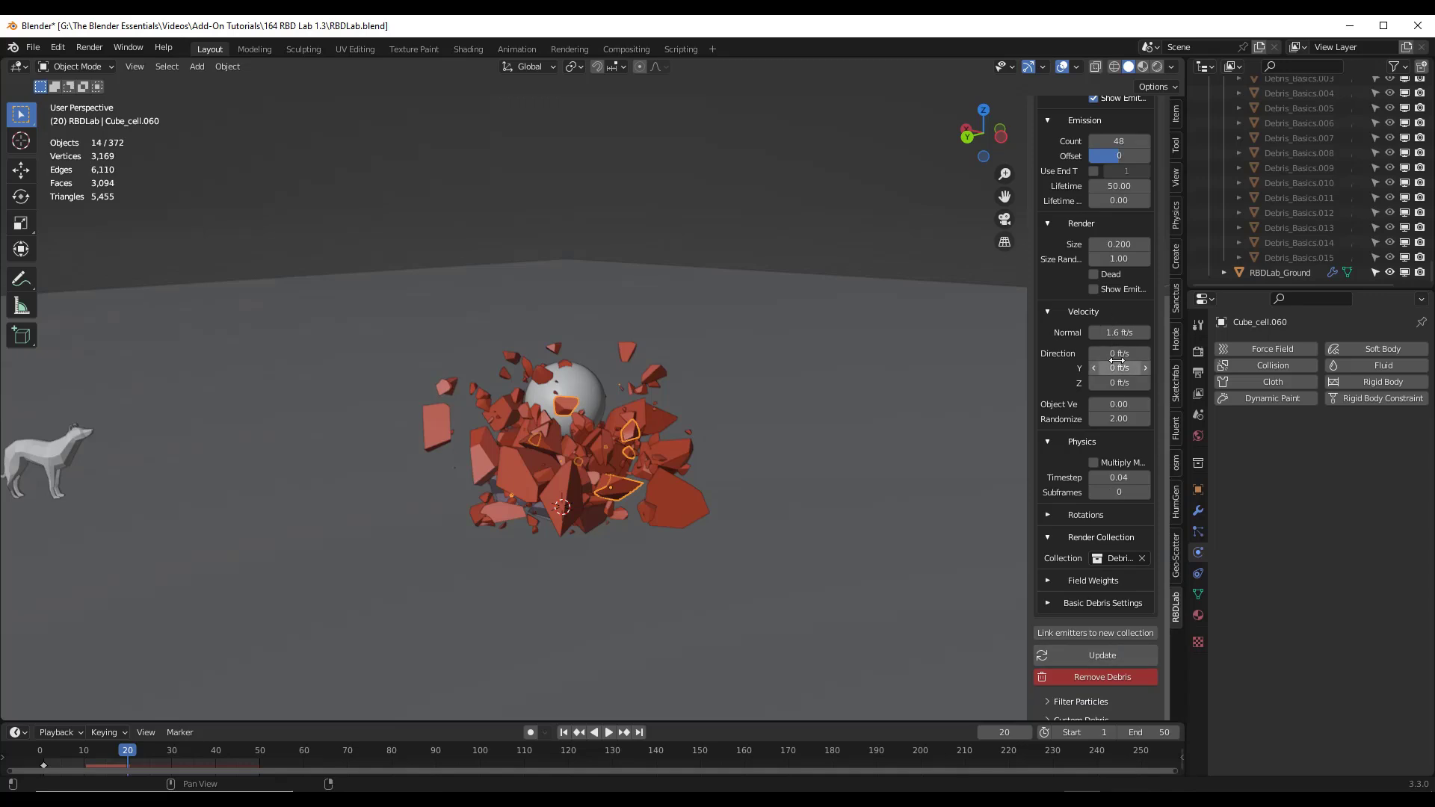
{"action": "left_click", "coordinate": [1101, 655]}
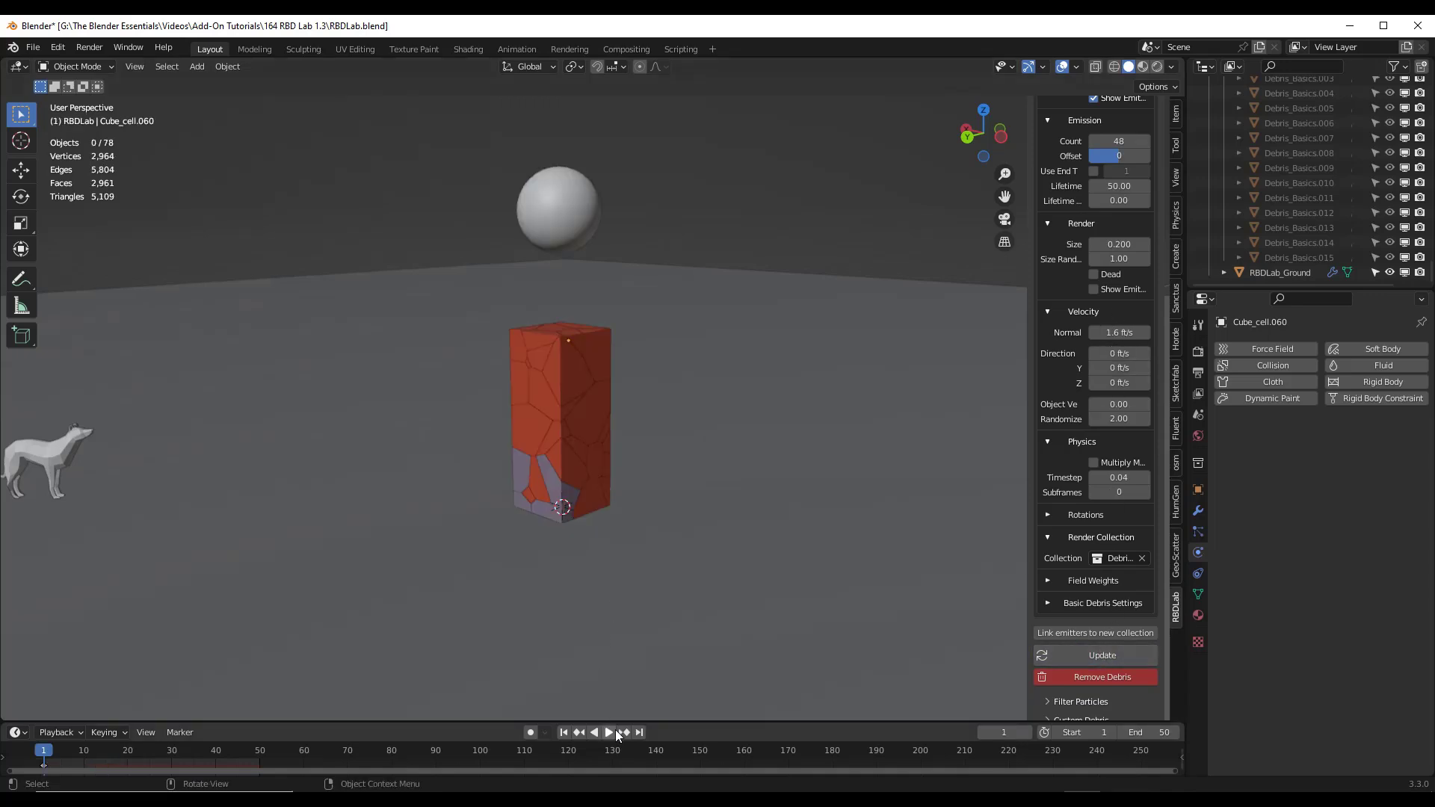
{"action": "left_click", "coordinate": [609, 732]}
{"action": "left_click", "coordinate": [609, 732]}
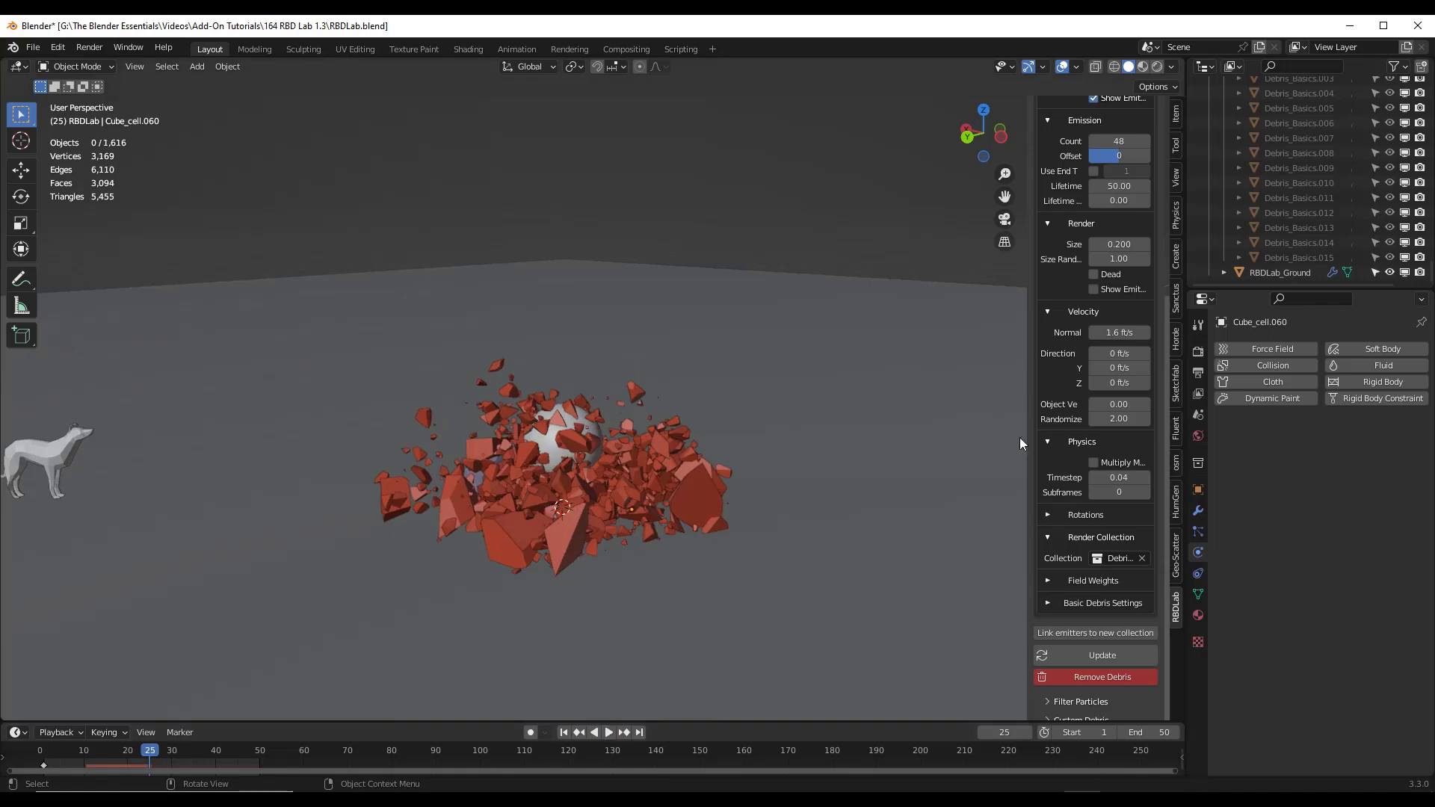
{"action": "scroll", "coordinate": [1078, 381], "scroll_direction": "up", "scroll_amount": 3}
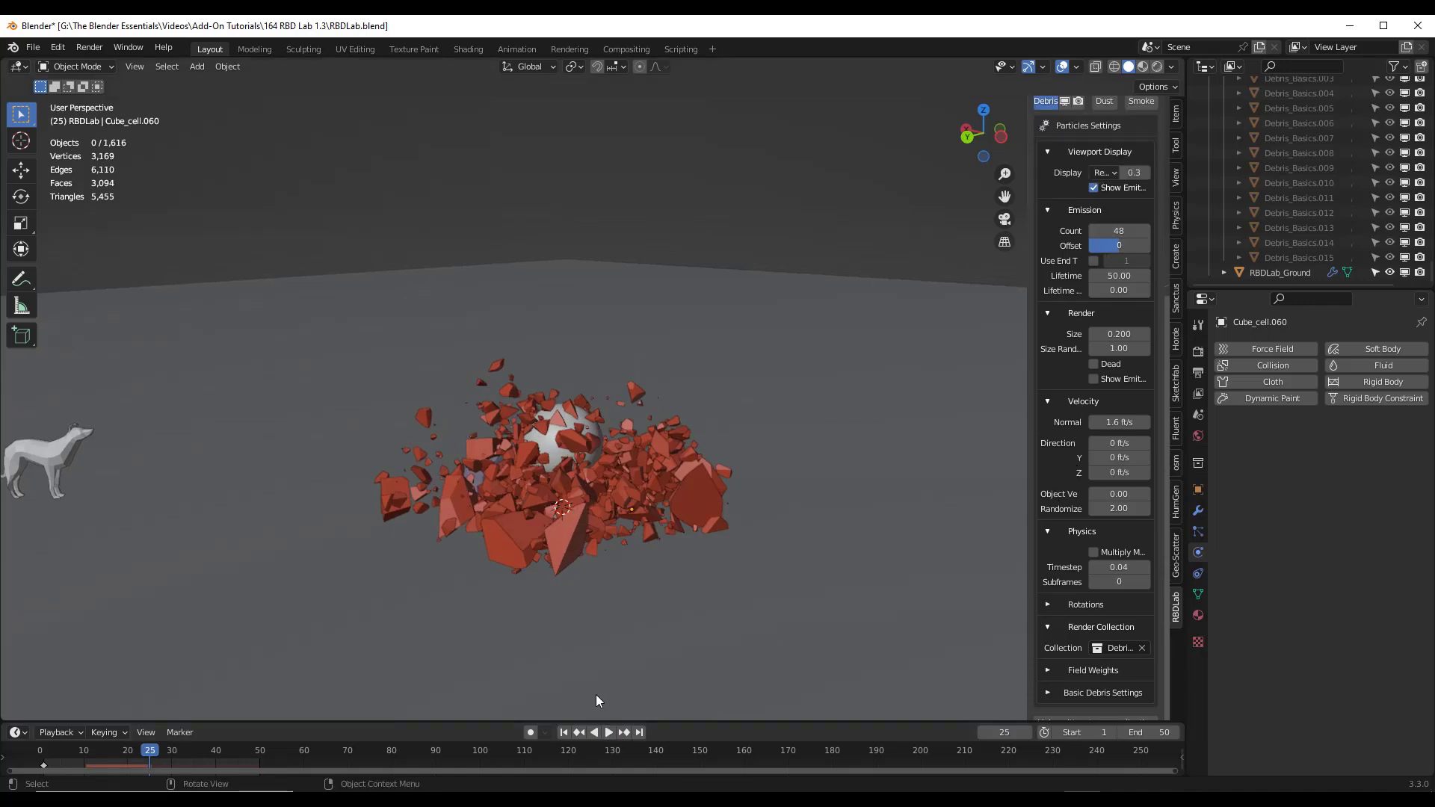
{"action": "left_click", "coordinate": [608, 732]}
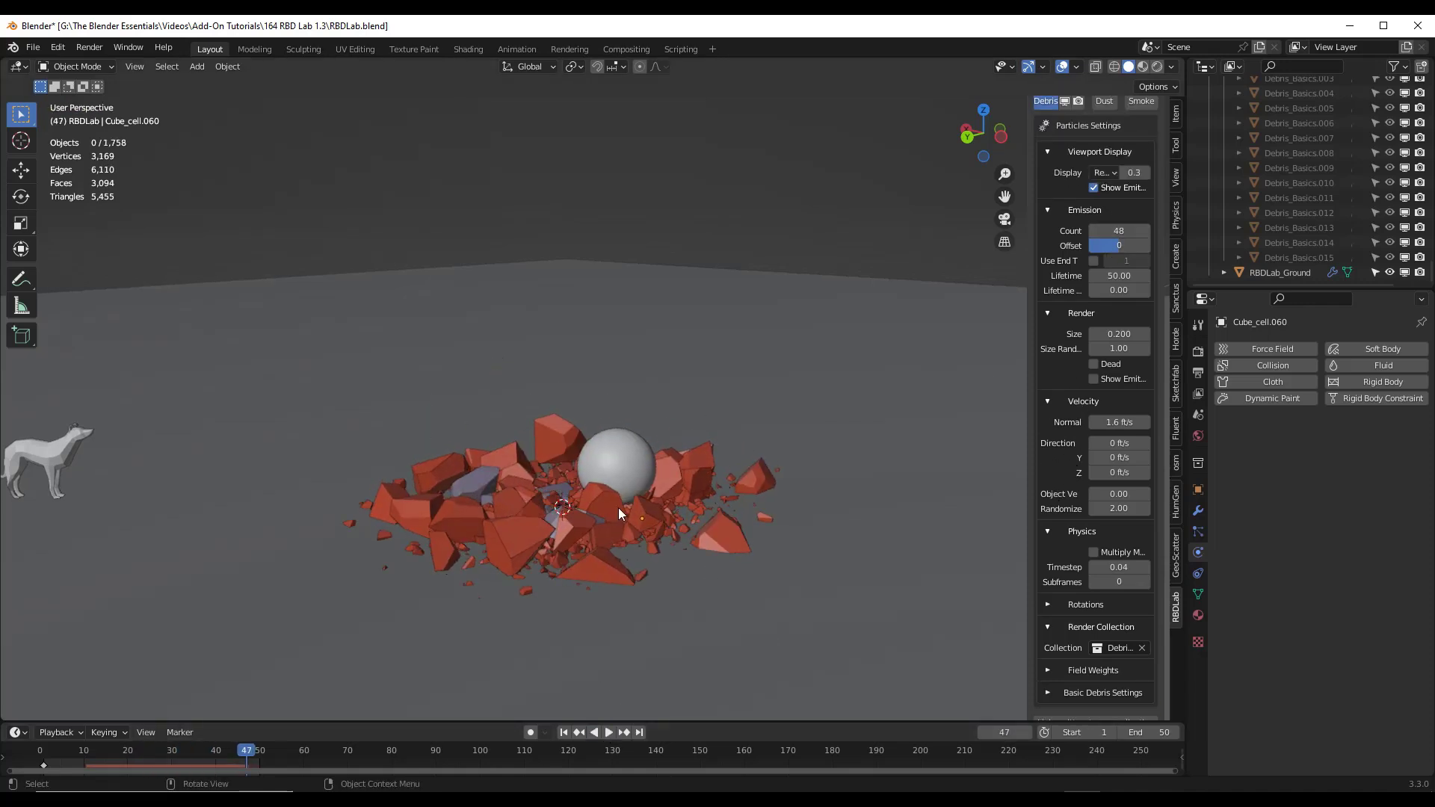
{"action": "key", "text": "space"}
Set the debris Count to 20 and update the debris particles.
{"action": "left_click", "coordinate": [1119, 231]}
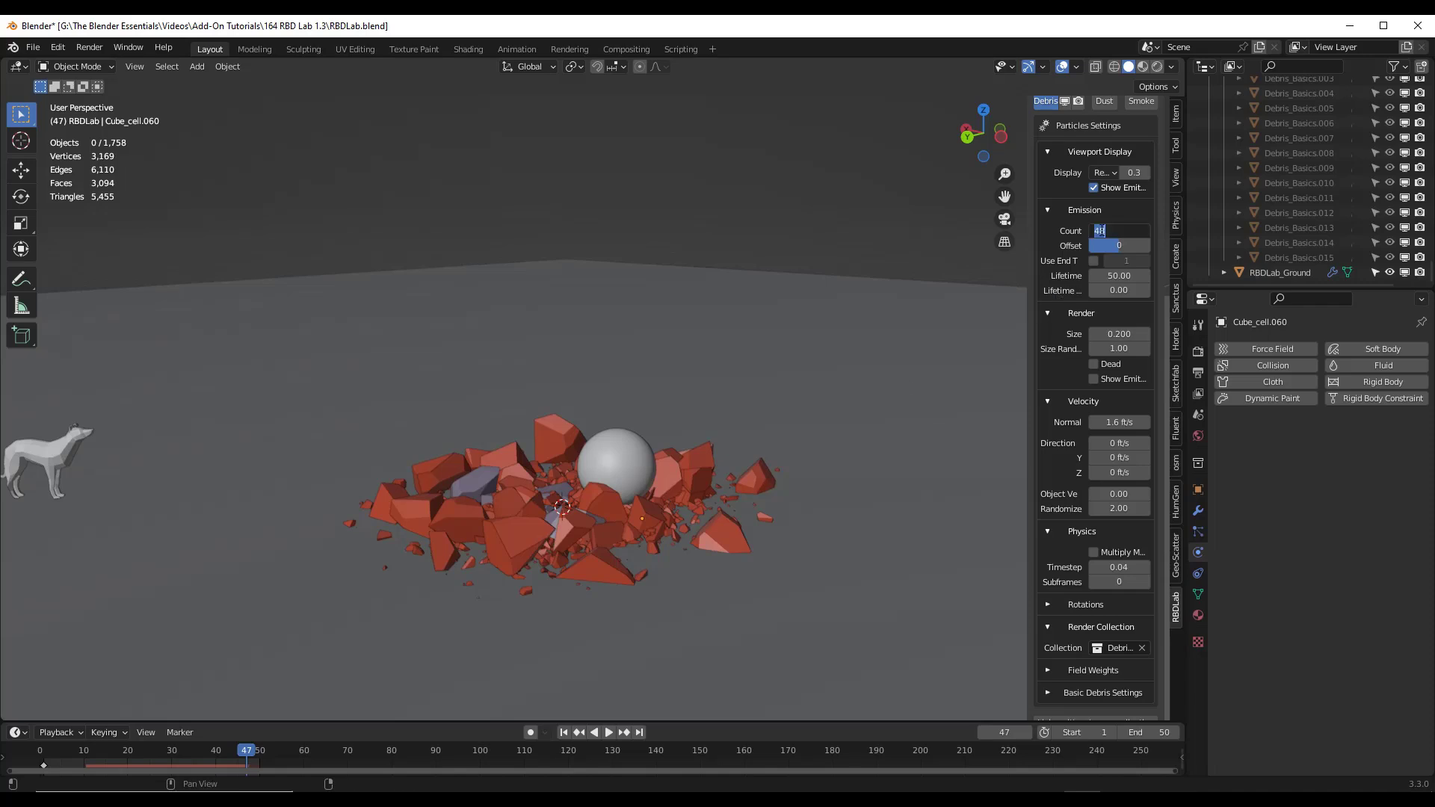
{"action": "key", "text": "Return"}
{"action": "scroll", "coordinate": [1127, 591], "scroll_direction": "down", "scroll_amount": 3}
{"action": "left_click", "coordinate": [1114, 646]}
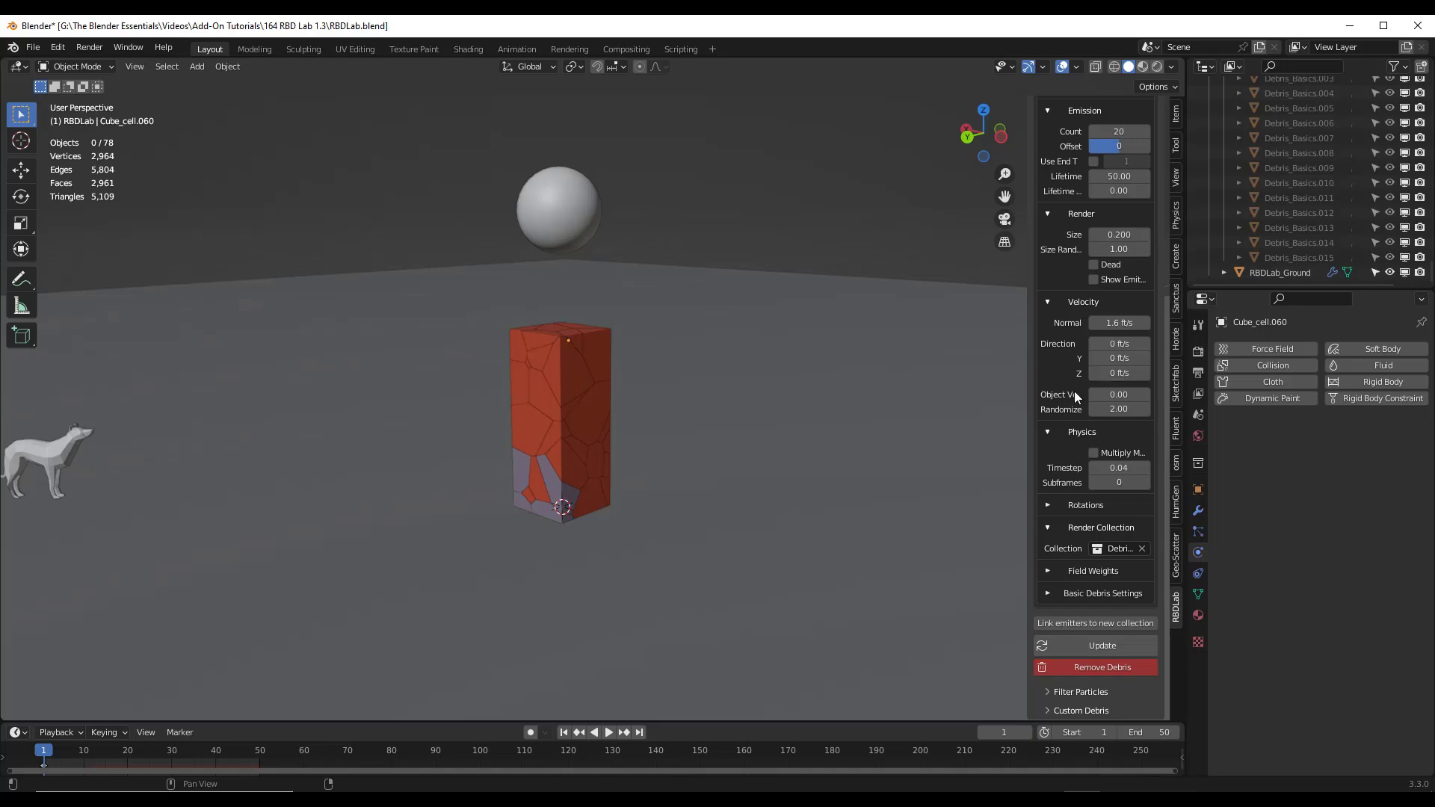
Expand the Basic Debris Settings and review their subdivision, decimate, cloud and material options.
{"action": "scroll", "coordinate": [1099, 298], "scroll_direction": "up", "scroll_amount": 2}
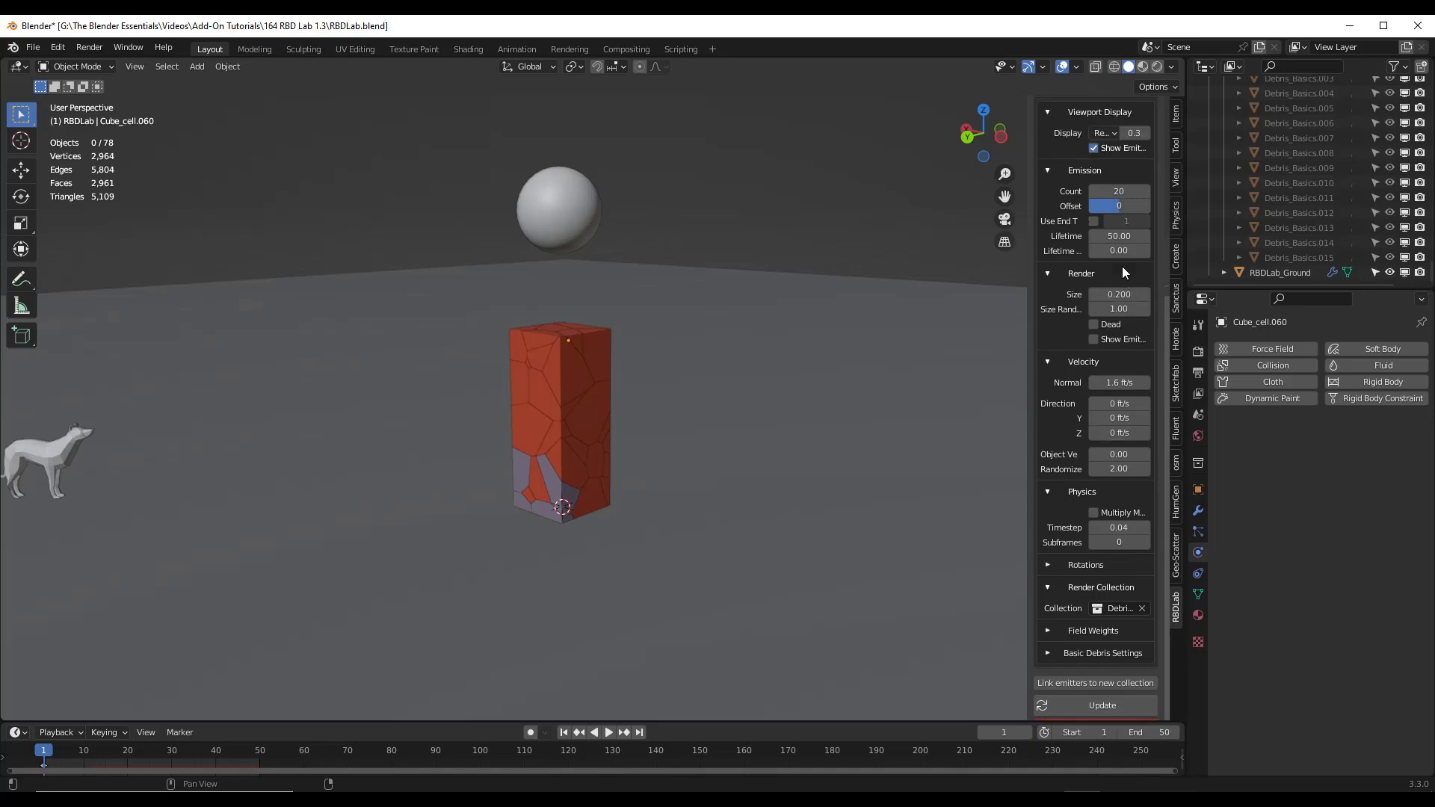
{"action": "left_click", "coordinate": [1084, 652]}
{"action": "scroll", "coordinate": [1097, 598], "scroll_direction": "down", "scroll_amount": 5}
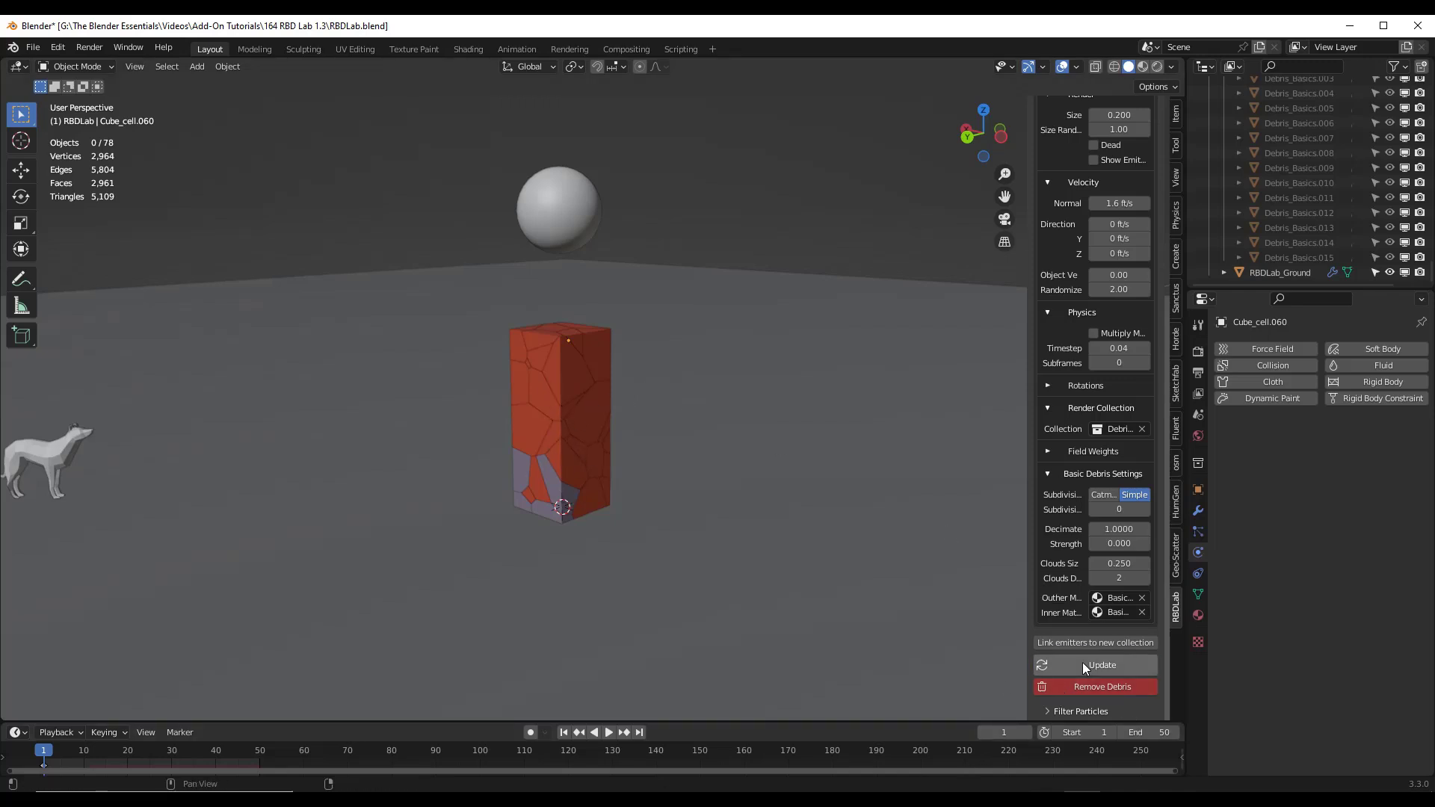
Create Dust particles for the fractured column with the default creation settings.
{"action": "scroll", "coordinate": [1086, 667], "scroll_direction": "up", "scroll_amount": 10}
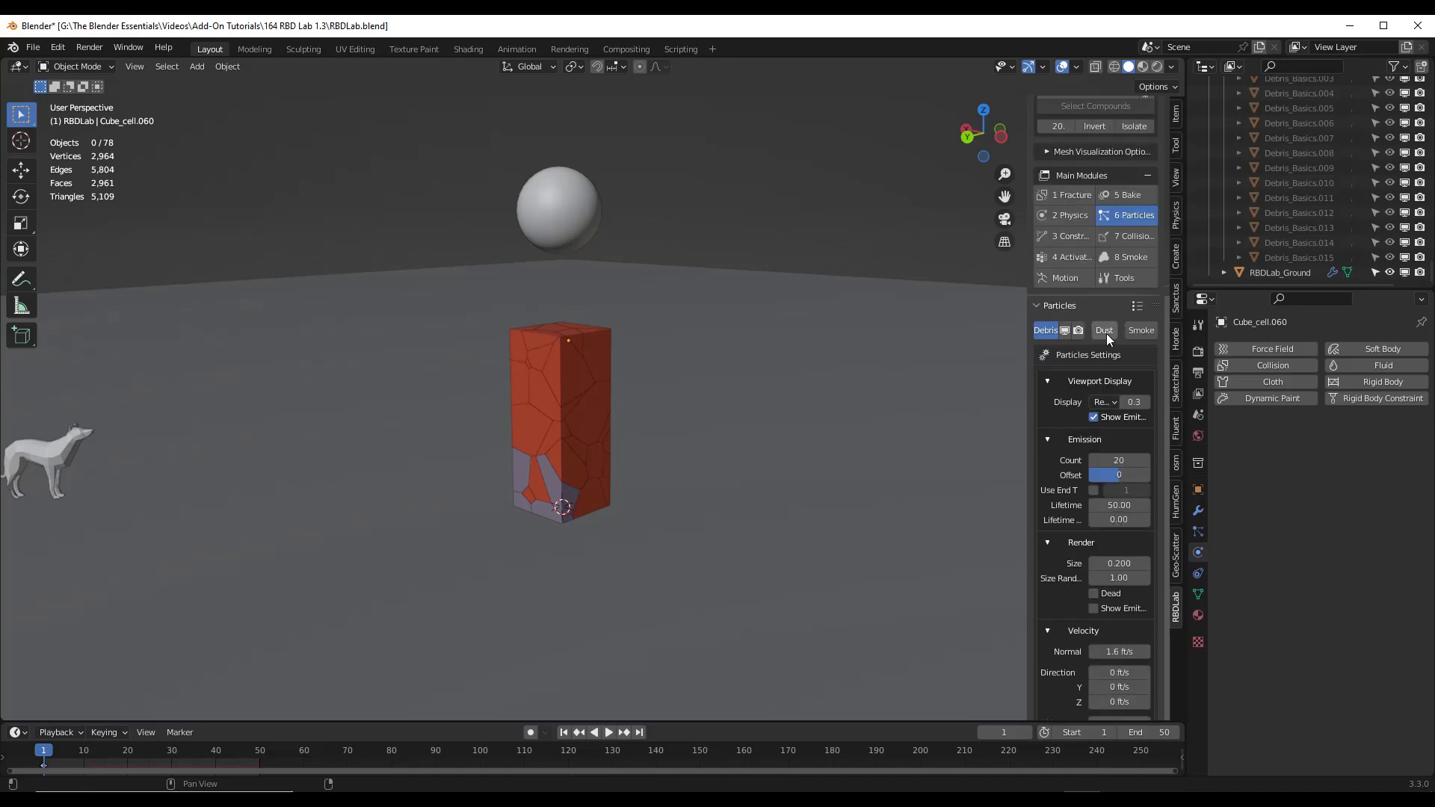
{"action": "left_click", "coordinate": [1106, 333]}
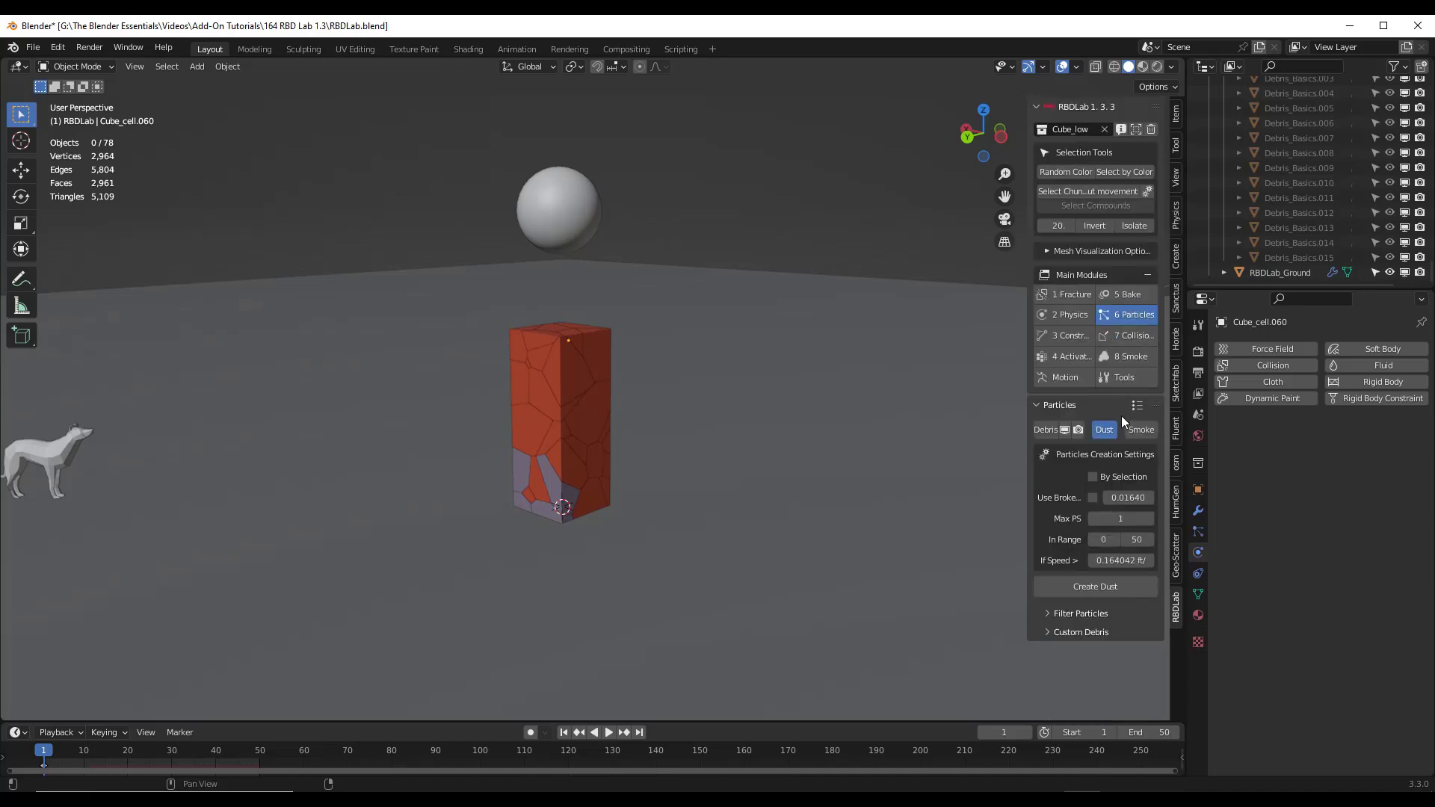
{"action": "left_click", "coordinate": [1105, 587]}
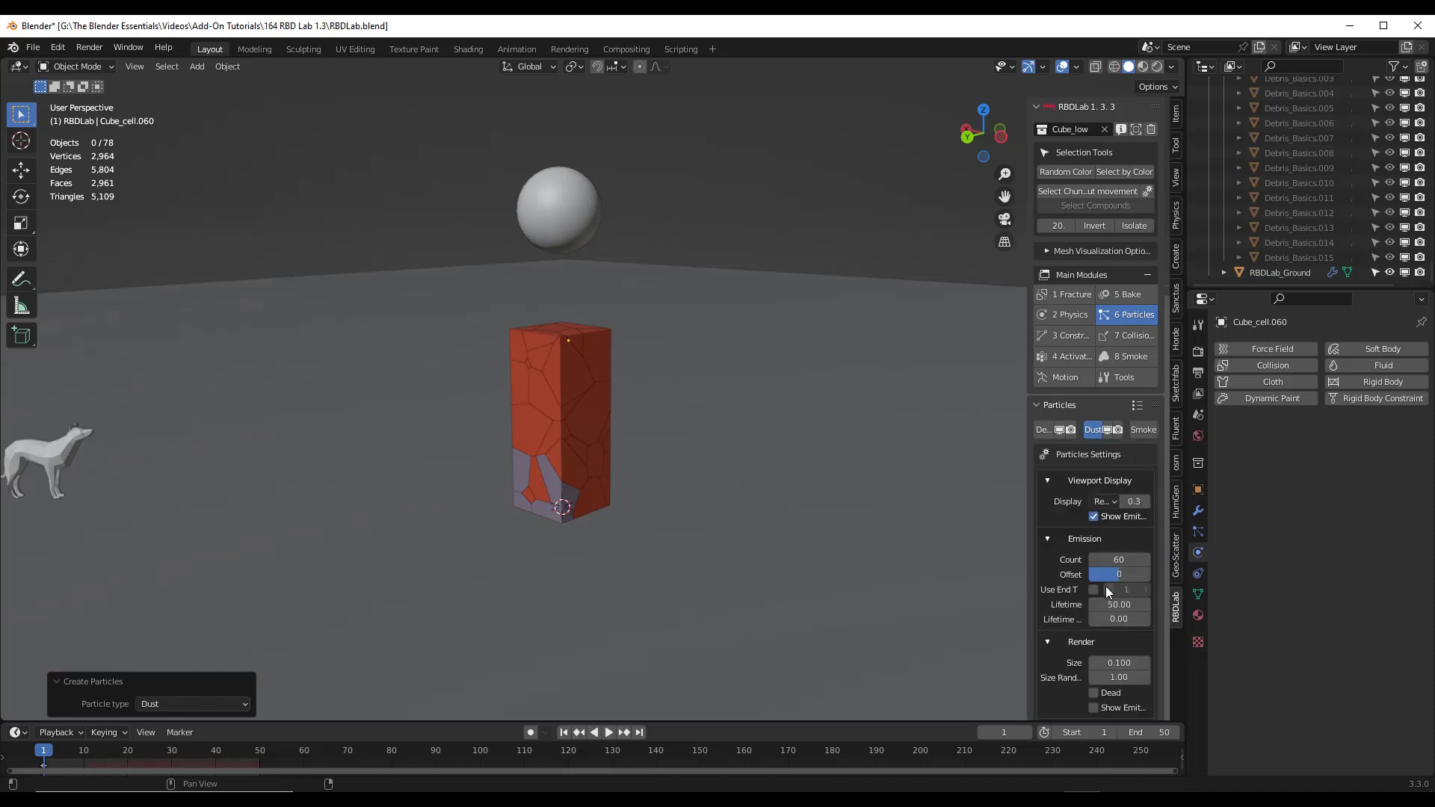
Play the collapse with dust added, stop at frame 29 and inspect the small dust pieces up close.
{"action": "scroll", "coordinate": [1111, 549], "scroll_direction": "down", "scroll_amount": 3}
{"action": "left_click", "coordinate": [610, 737]}
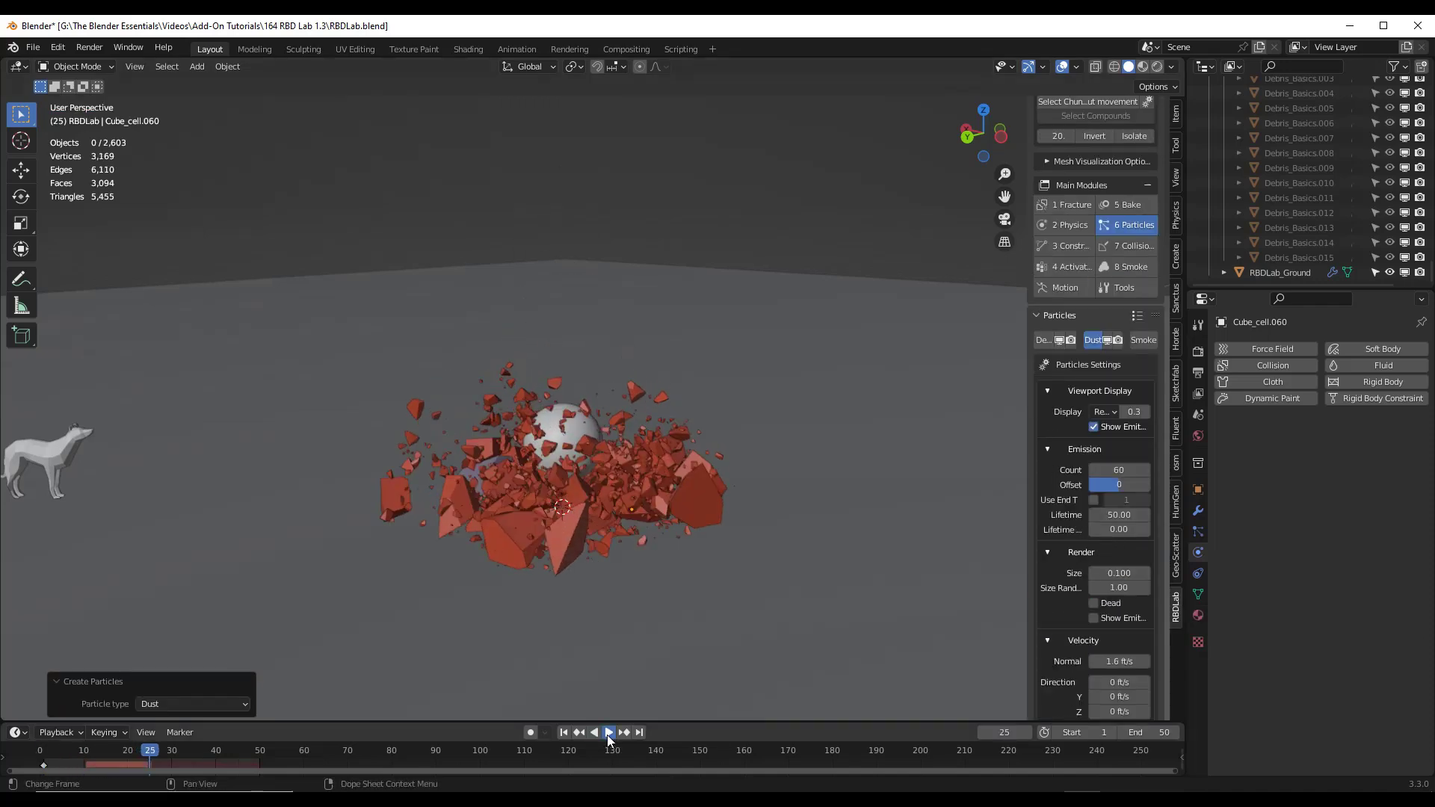
{"action": "scroll", "coordinate": [643, 435], "scroll_direction": "up", "scroll_amount": 7}
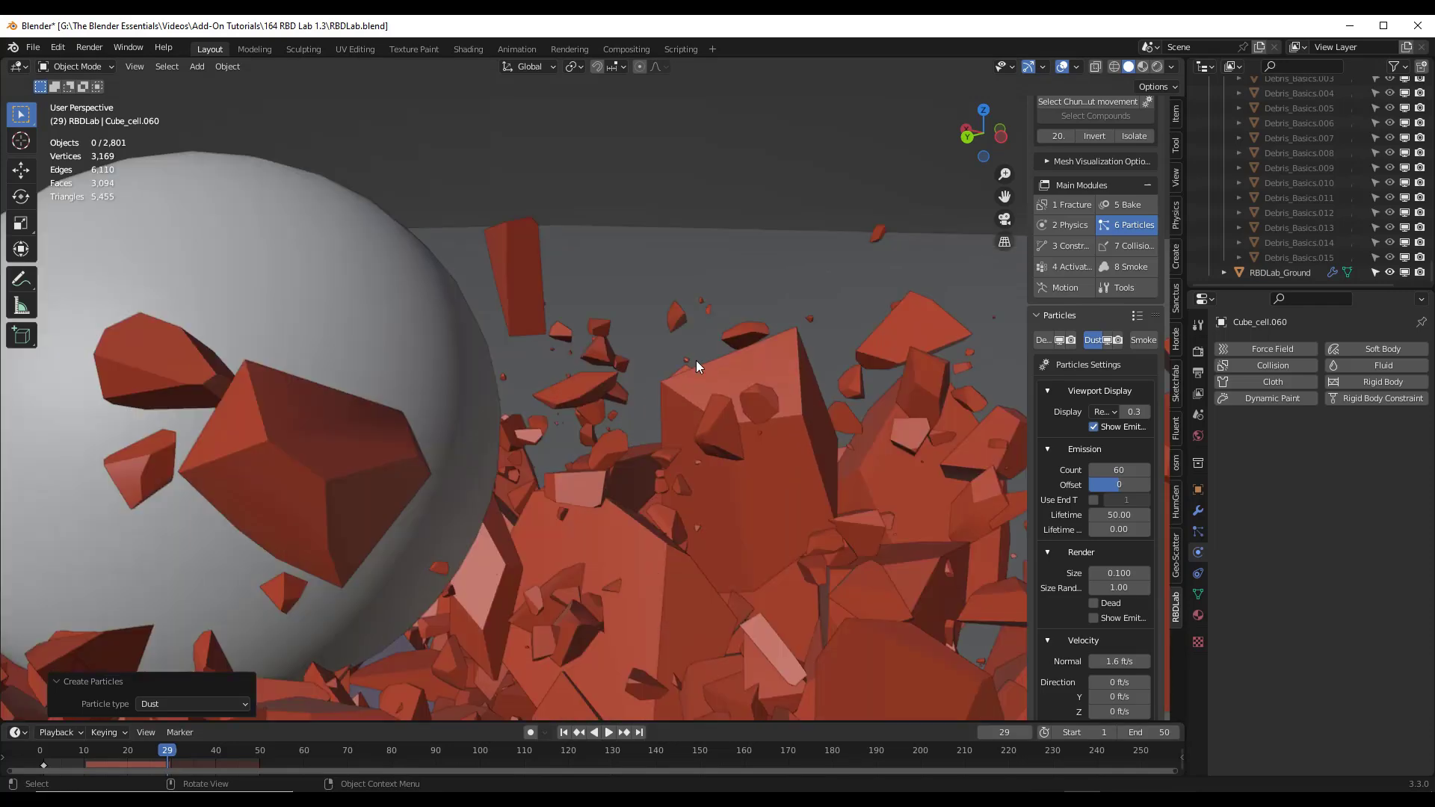
{"action": "left_click", "coordinate": [686, 365]}
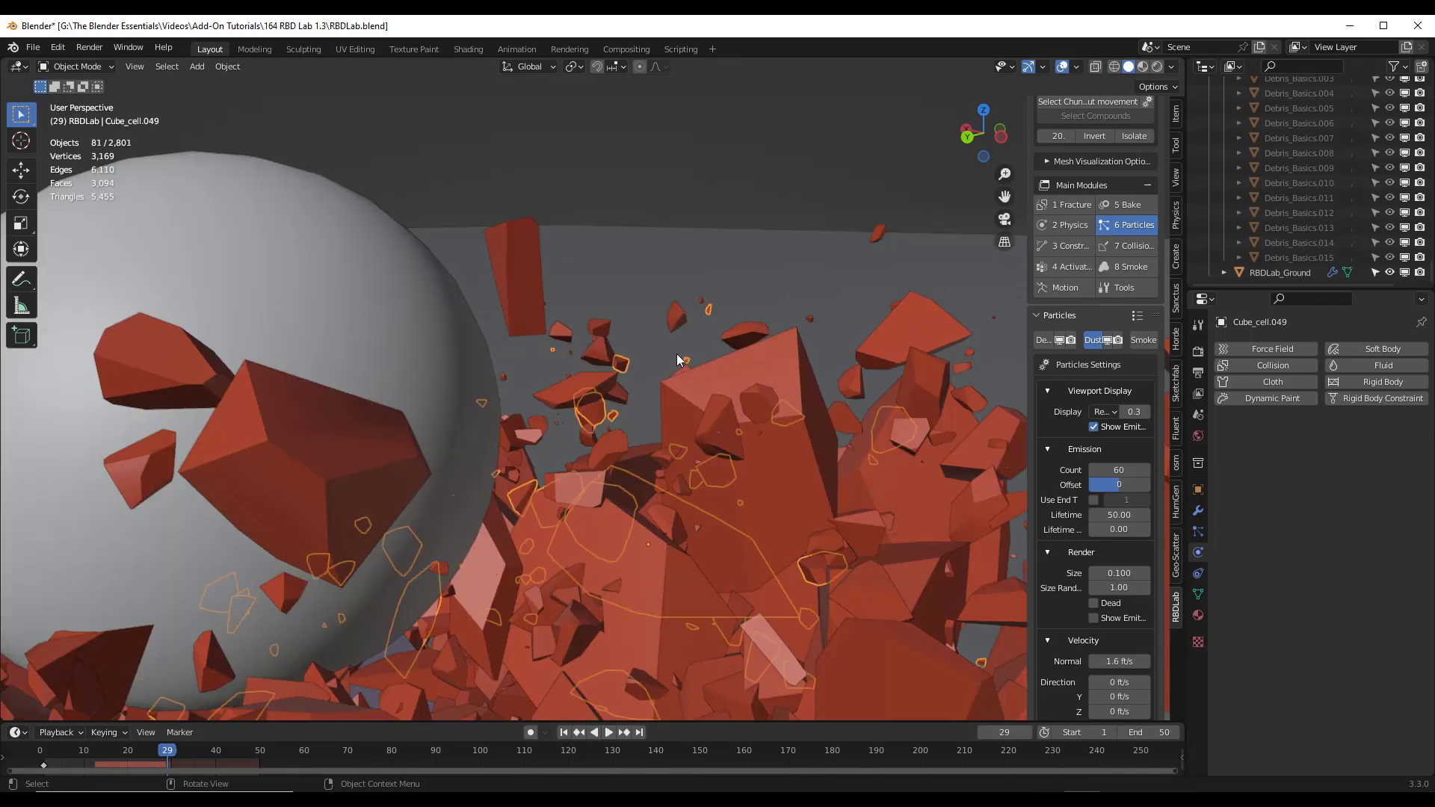
{"action": "scroll", "coordinate": [710, 412], "scroll_direction": "down", "scroll_amount": 4}
{"action": "scroll", "coordinate": [710, 413], "scroll_direction": "down", "scroll_amount": 5}
Widen the RBDLab sidebar and replay the collapse with debris and dust, pausing at frames 24 and 36.
{"action": "left_click", "coordinate": [607, 734]}
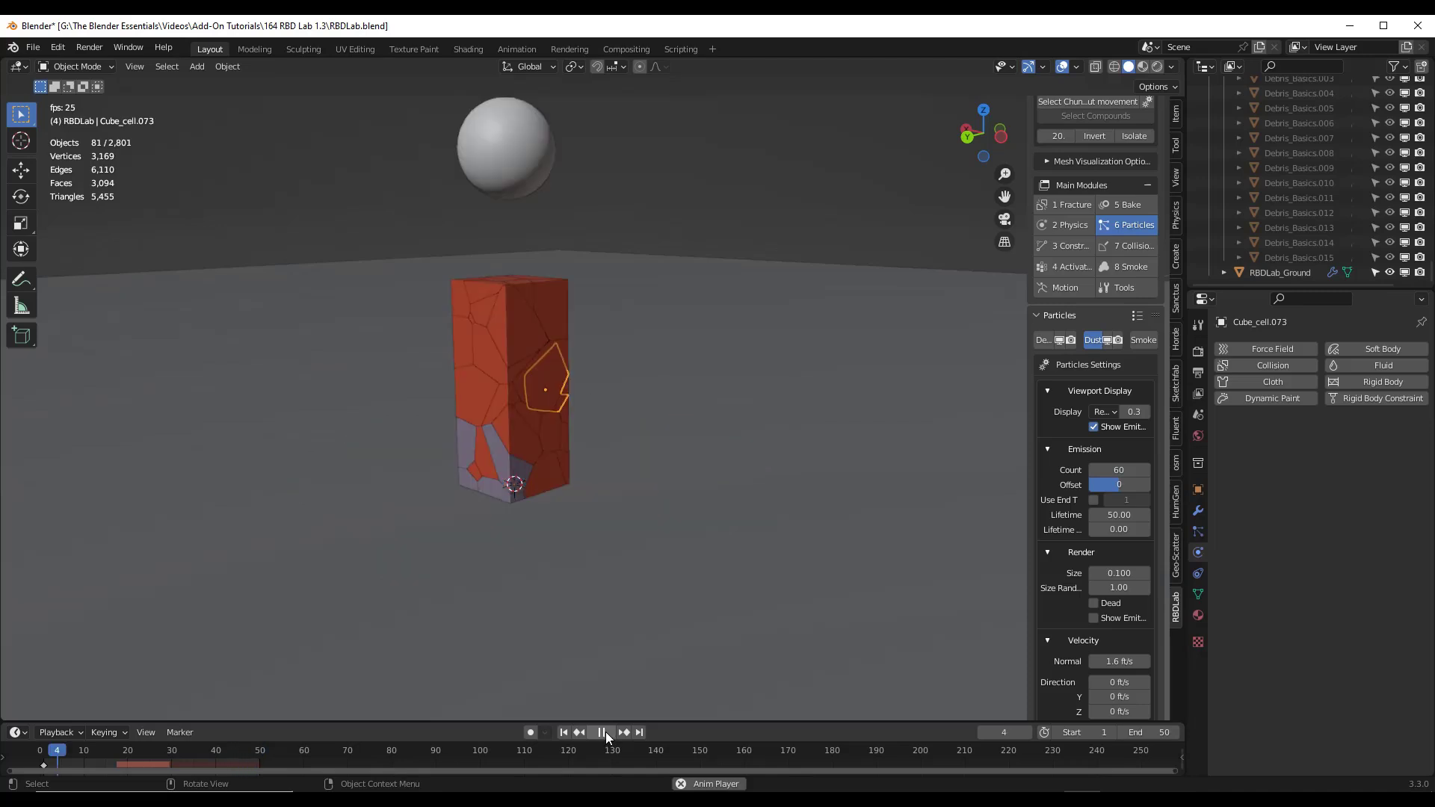
{"action": "left_click_drag", "start_coordinate": [1025, 493], "coordinate": [927, 445]}
{"action": "scroll", "coordinate": [658, 392], "scroll_direction": "down", "scroll_amount": 3}
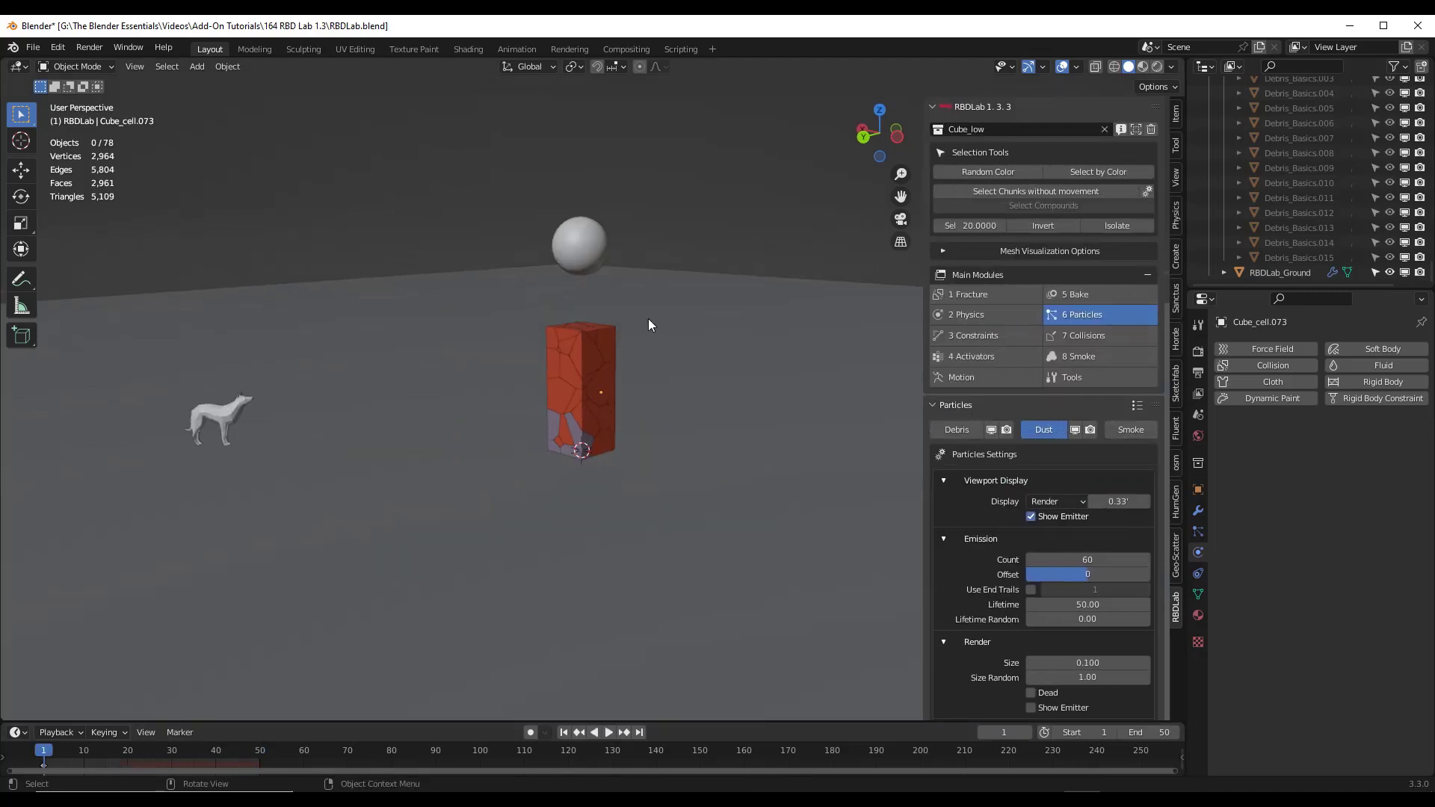
{"action": "scroll", "coordinate": [648, 325], "scroll_direction": "up", "scroll_amount": 3}
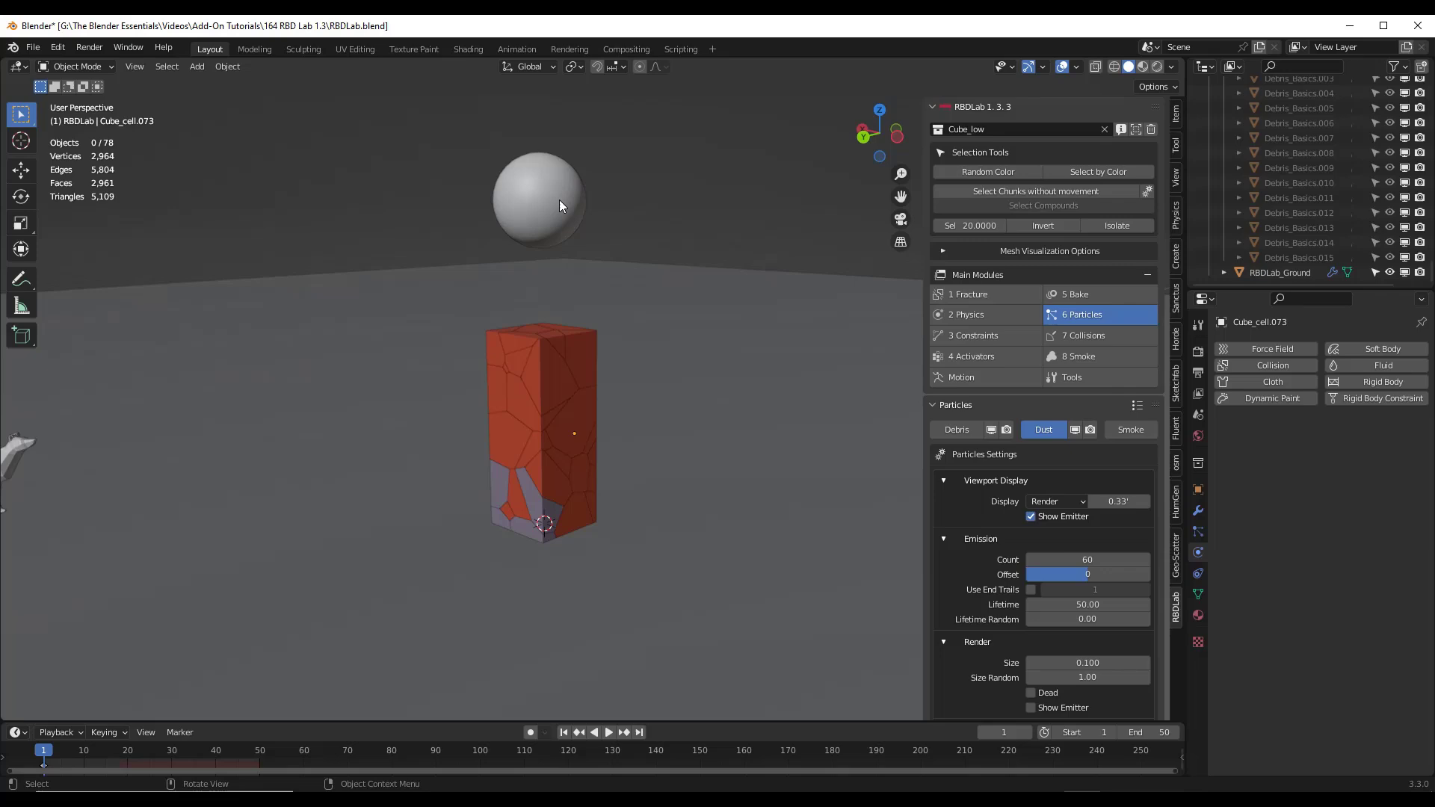
{"action": "left_click", "coordinate": [608, 733]}
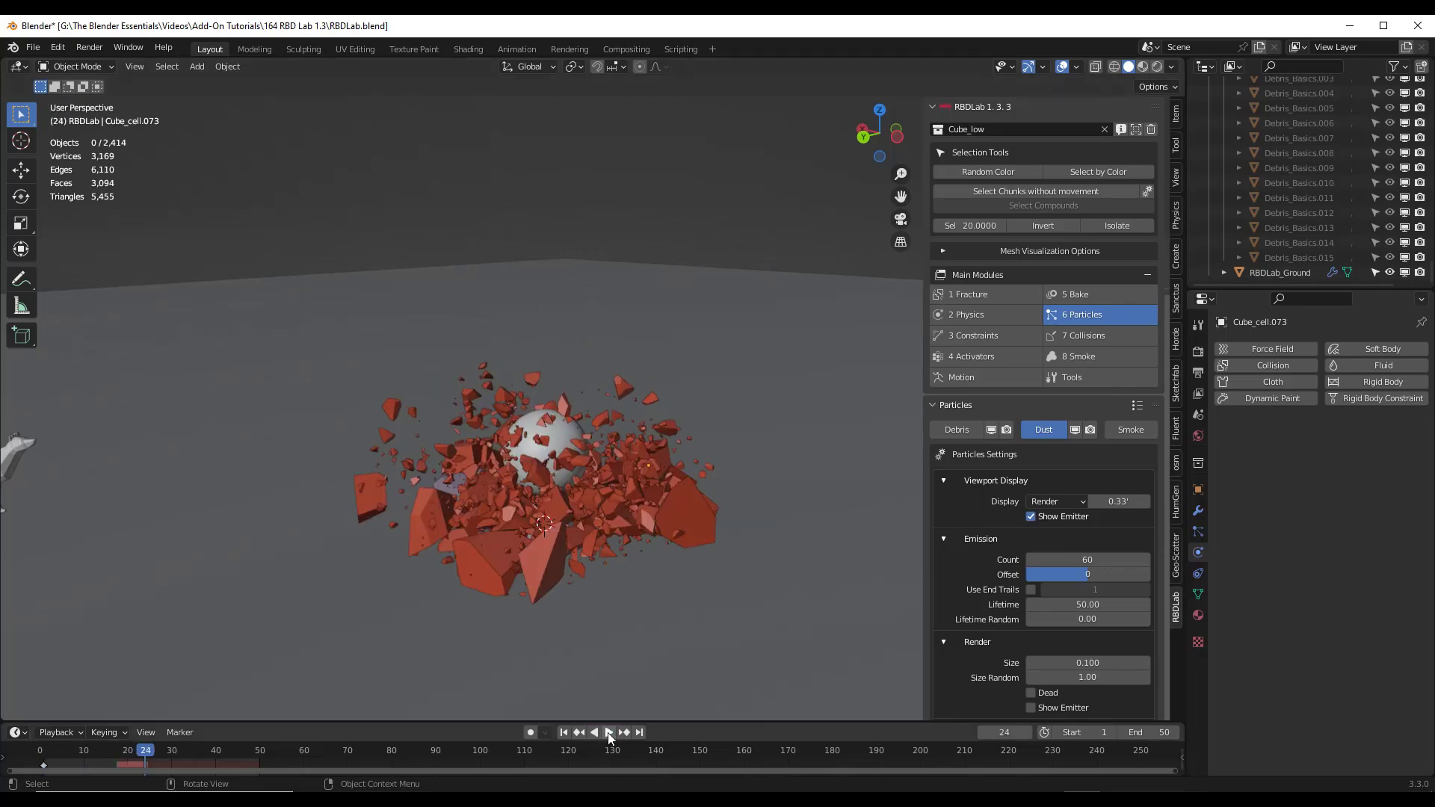
{"action": "left_click", "coordinate": [607, 732]}
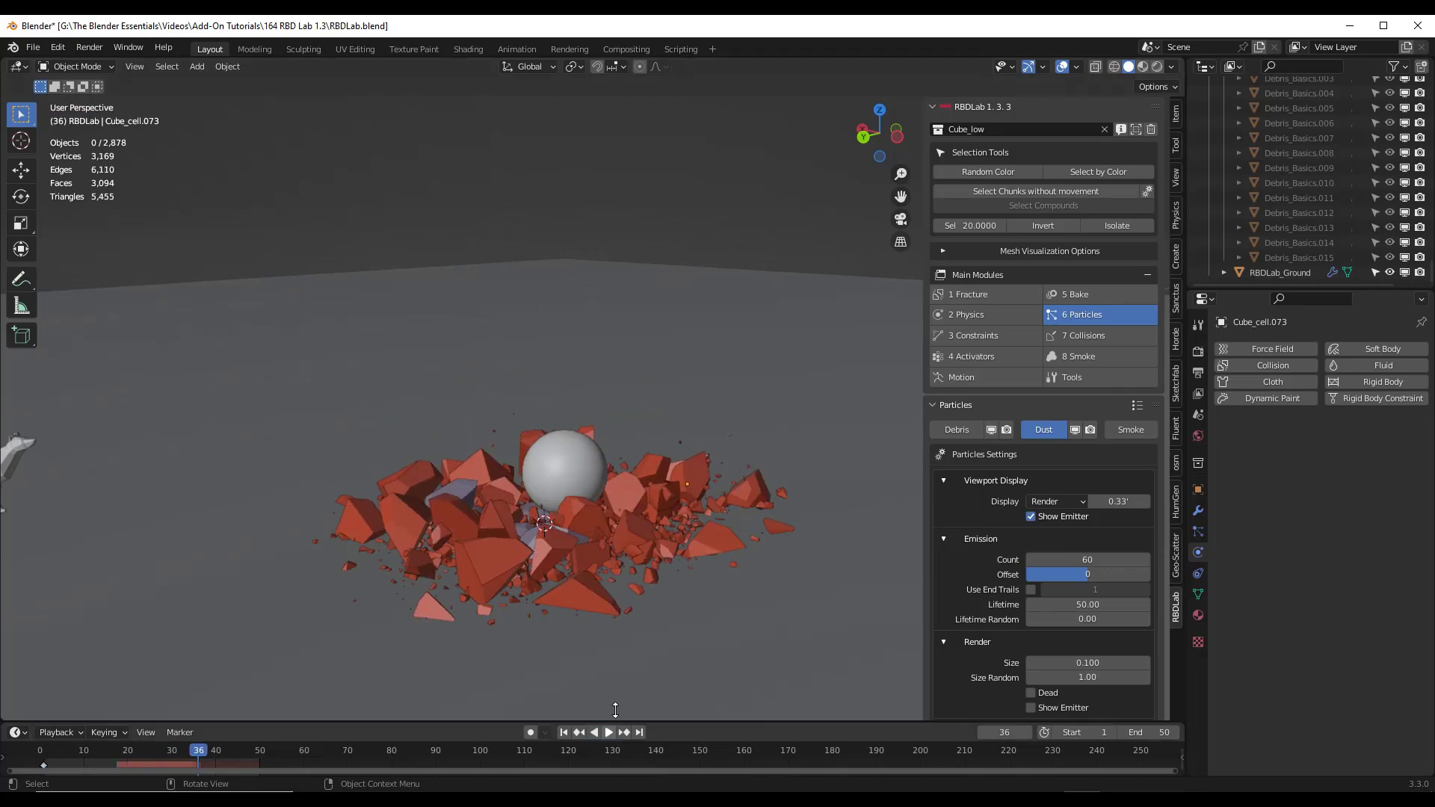
Switch the viewport to Material Preview shading, replay from frame 1 and stop at frame 26 to inspect the debris surfaces.
{"action": "left_click", "coordinate": [1144, 66]}
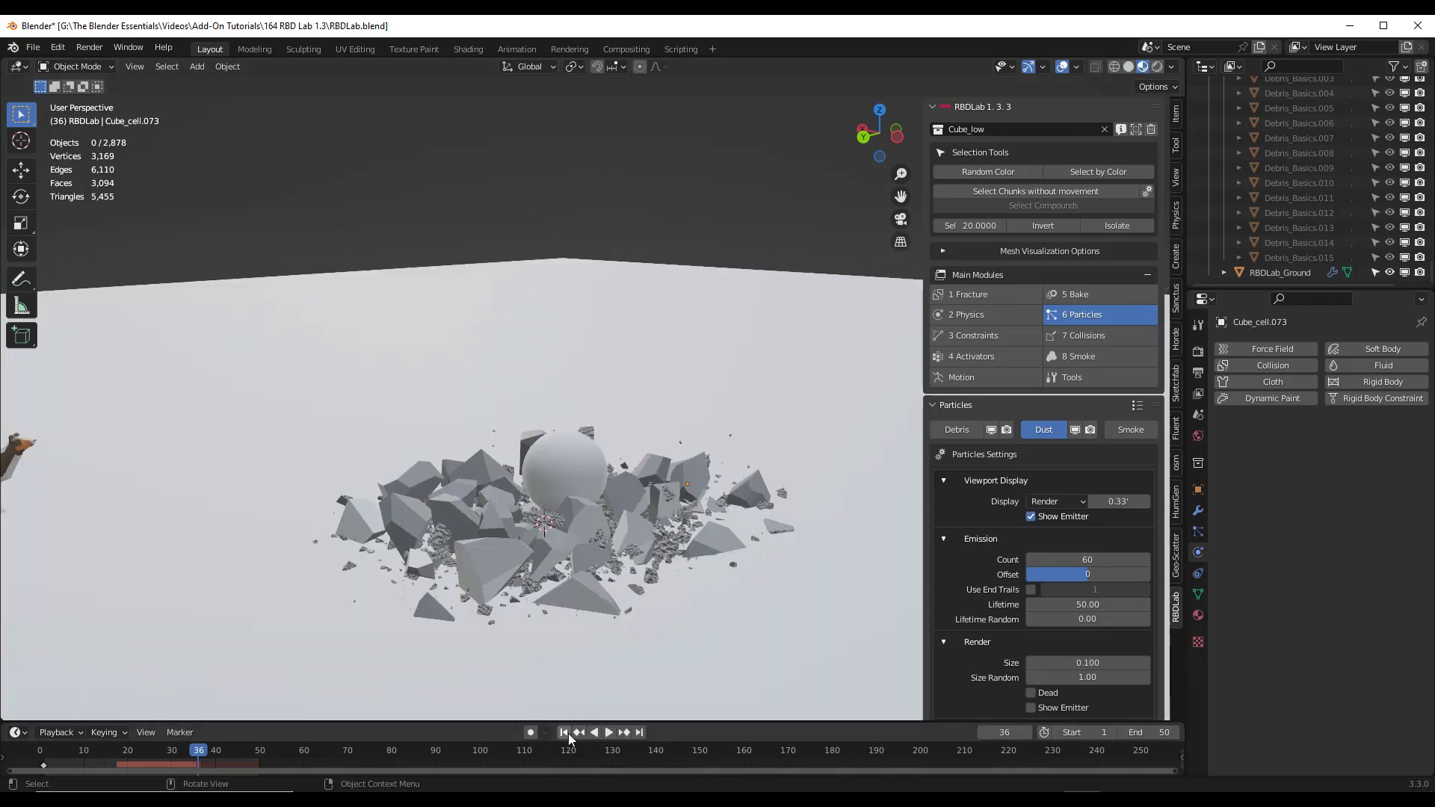
{"action": "left_click", "coordinate": [565, 734]}
{"action": "left_click", "coordinate": [609, 734]}
{"action": "left_click", "coordinate": [602, 733]}
{"action": "scroll", "coordinate": [589, 423], "scroll_direction": "up", "scroll_amount": 6}
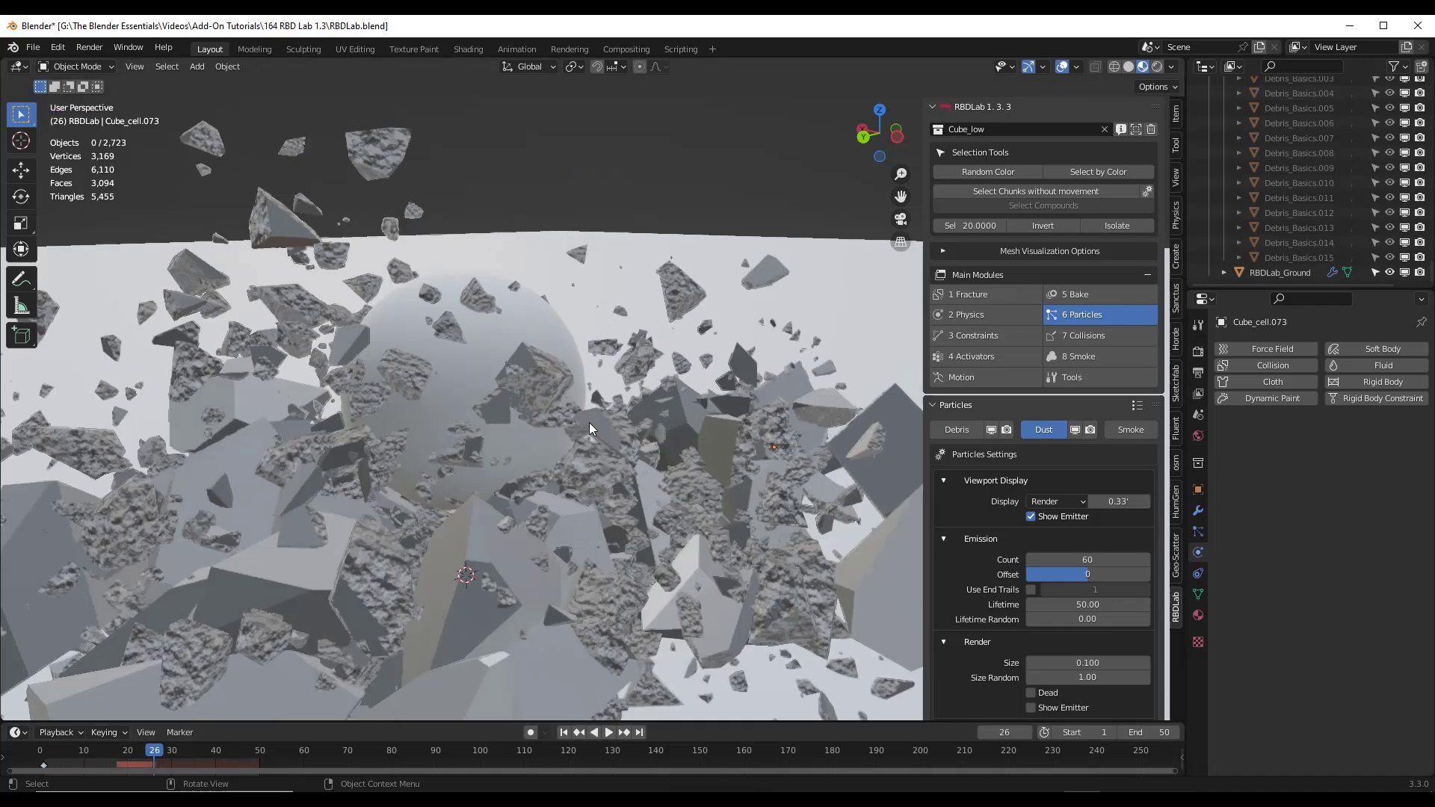
View the whole debris field around the sphere and resume the collapse playback from frame 26.
{"action": "scroll", "coordinate": [533, 369], "scroll_direction": "down", "scroll_amount": 6}
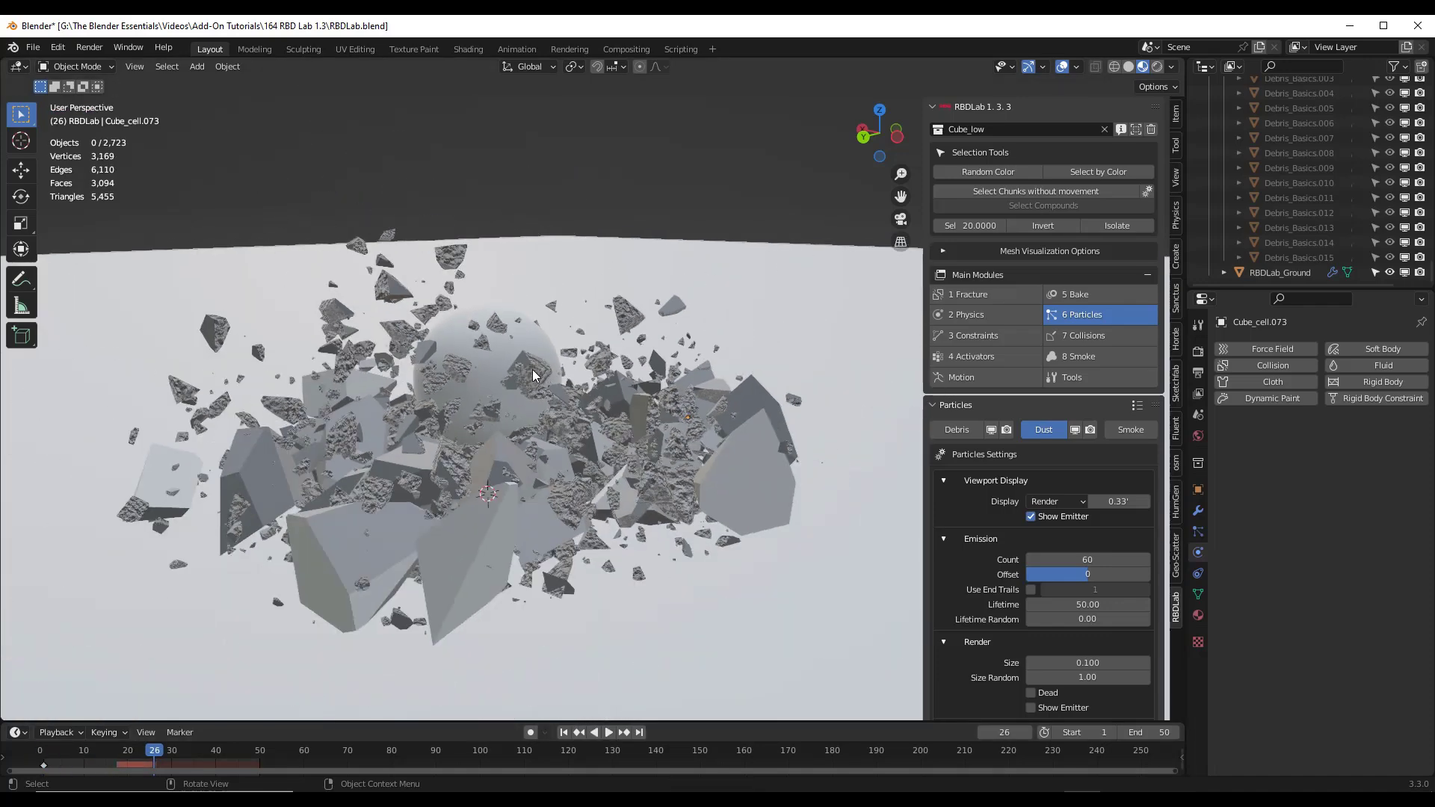
{"action": "left_click", "coordinate": [603, 732]}
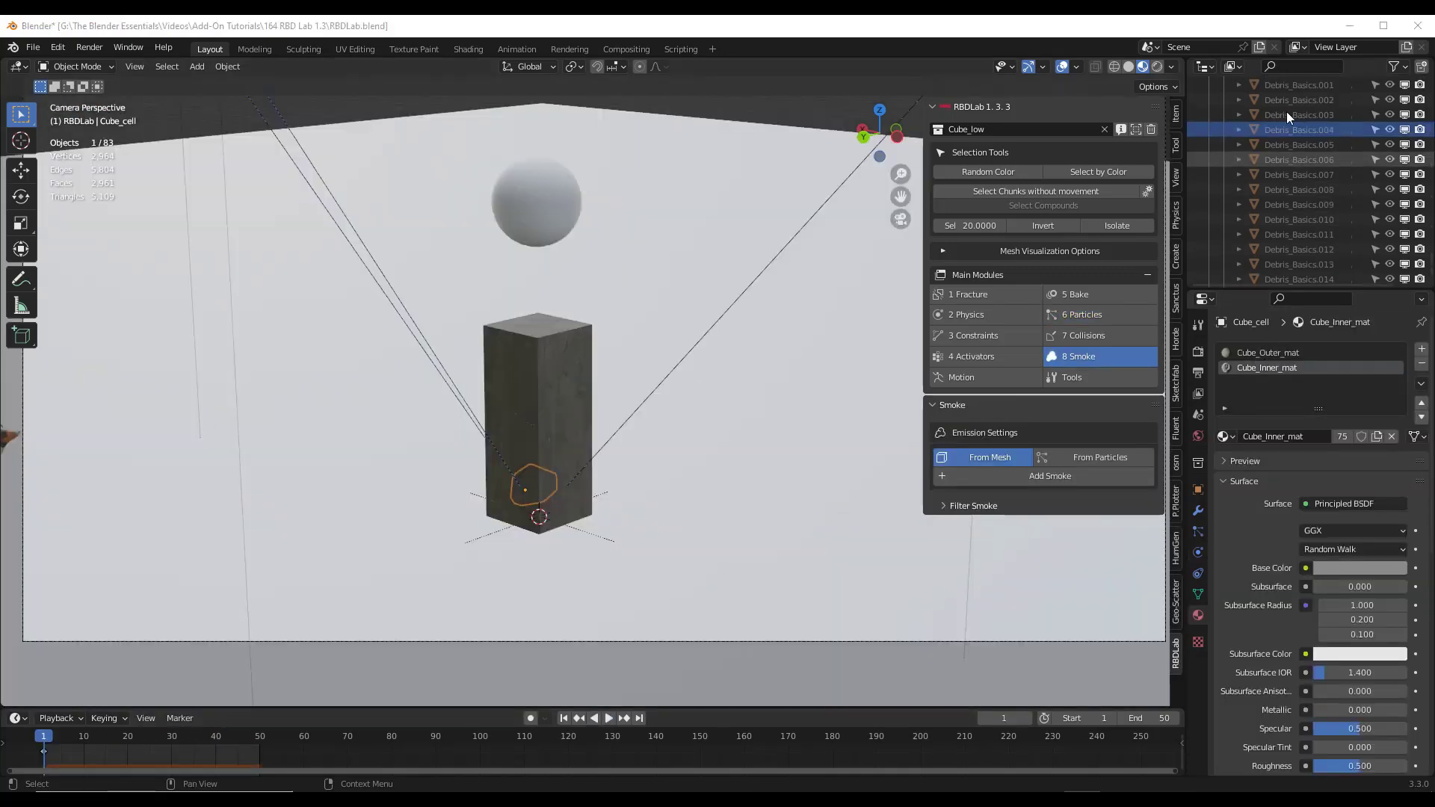
Show the Cube_Outer_mat material settings of the selected column chunk and inspect the column's textured surface.
{"action": "scroll", "coordinate": [1346, 204], "scroll_direction": "down", "scroll_amount": 15}
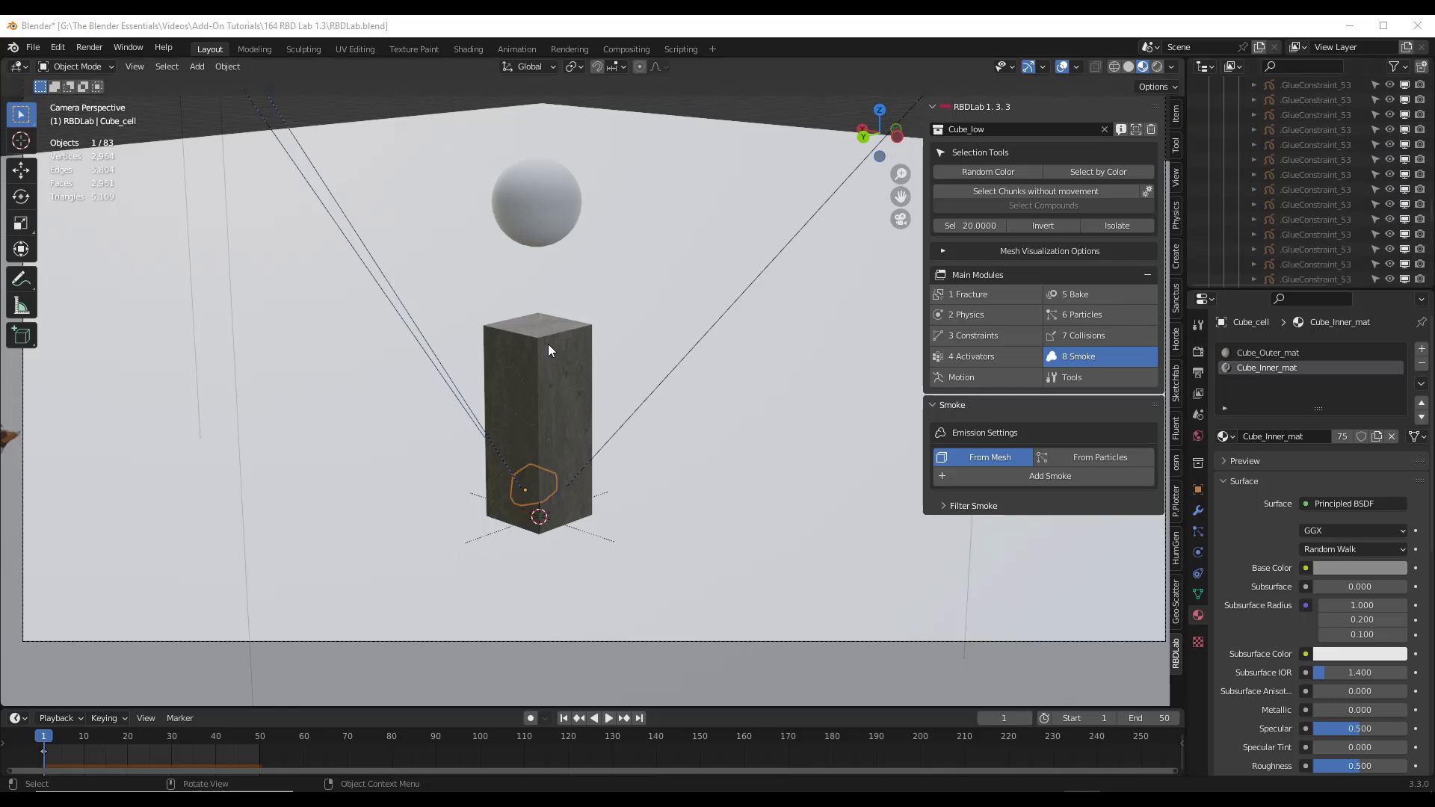
{"action": "left_click", "coordinate": [1243, 354]}
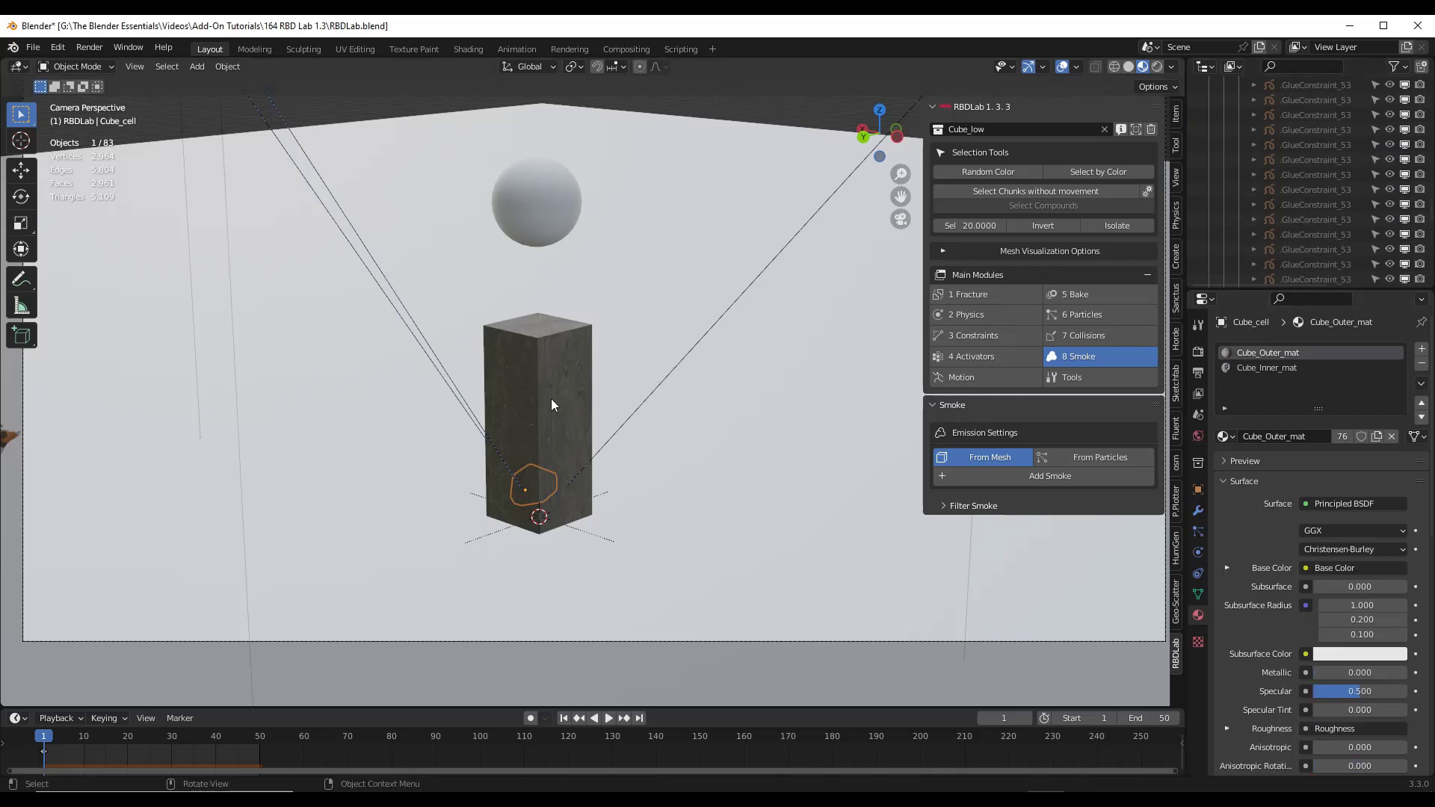
{"action": "scroll", "coordinate": [527, 412], "scroll_direction": "up", "scroll_amount": 3}
{"action": "scroll", "coordinate": [545, 395], "scroll_direction": "down", "scroll_amount": 4}
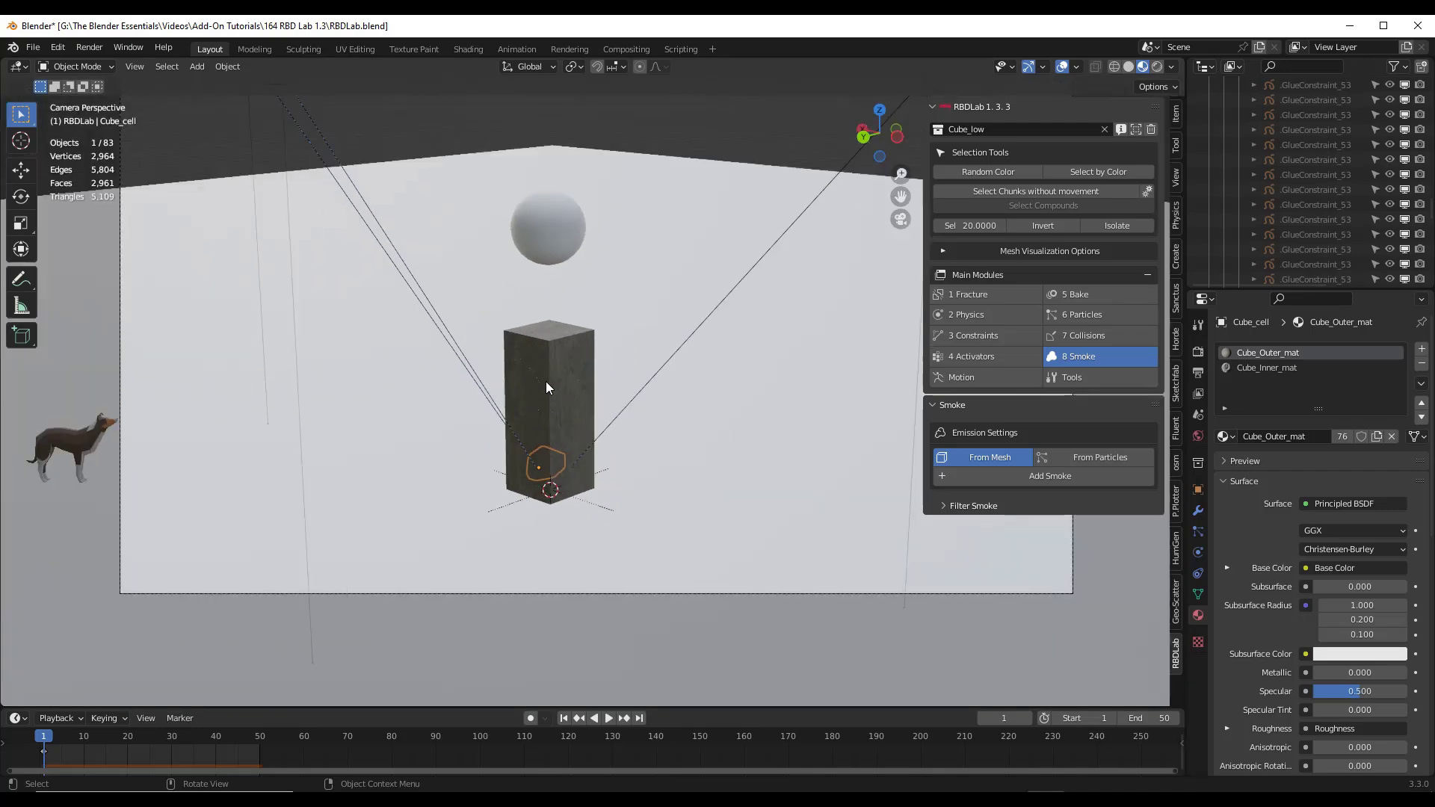
{"action": "scroll", "coordinate": [532, 197], "scroll_direction": "up", "scroll_amount": 1}
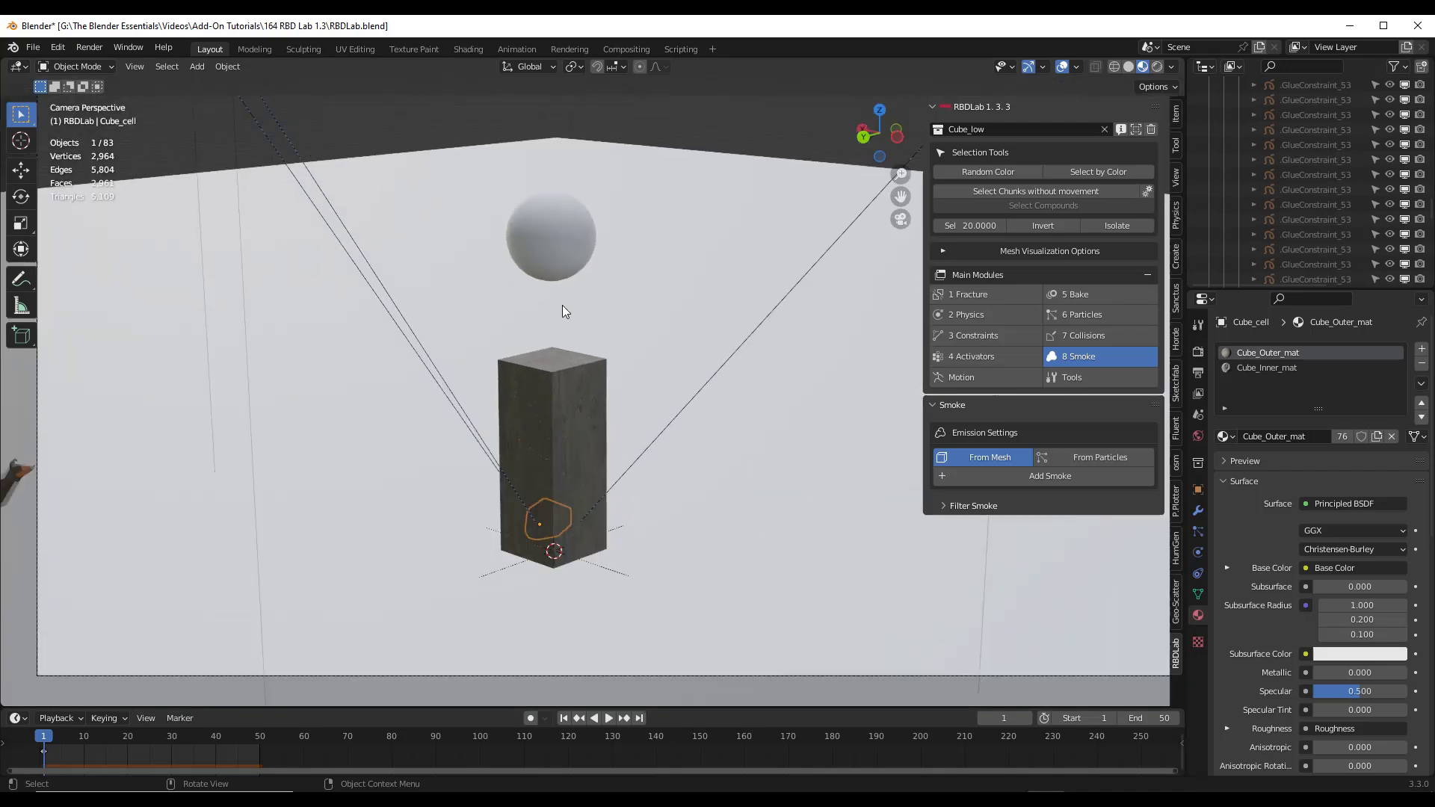
Play the textured column's collapse and stop at frame 34, return to frame 1 and replay it, stopping at frame 28.
{"action": "left_click", "coordinate": [607, 719]}
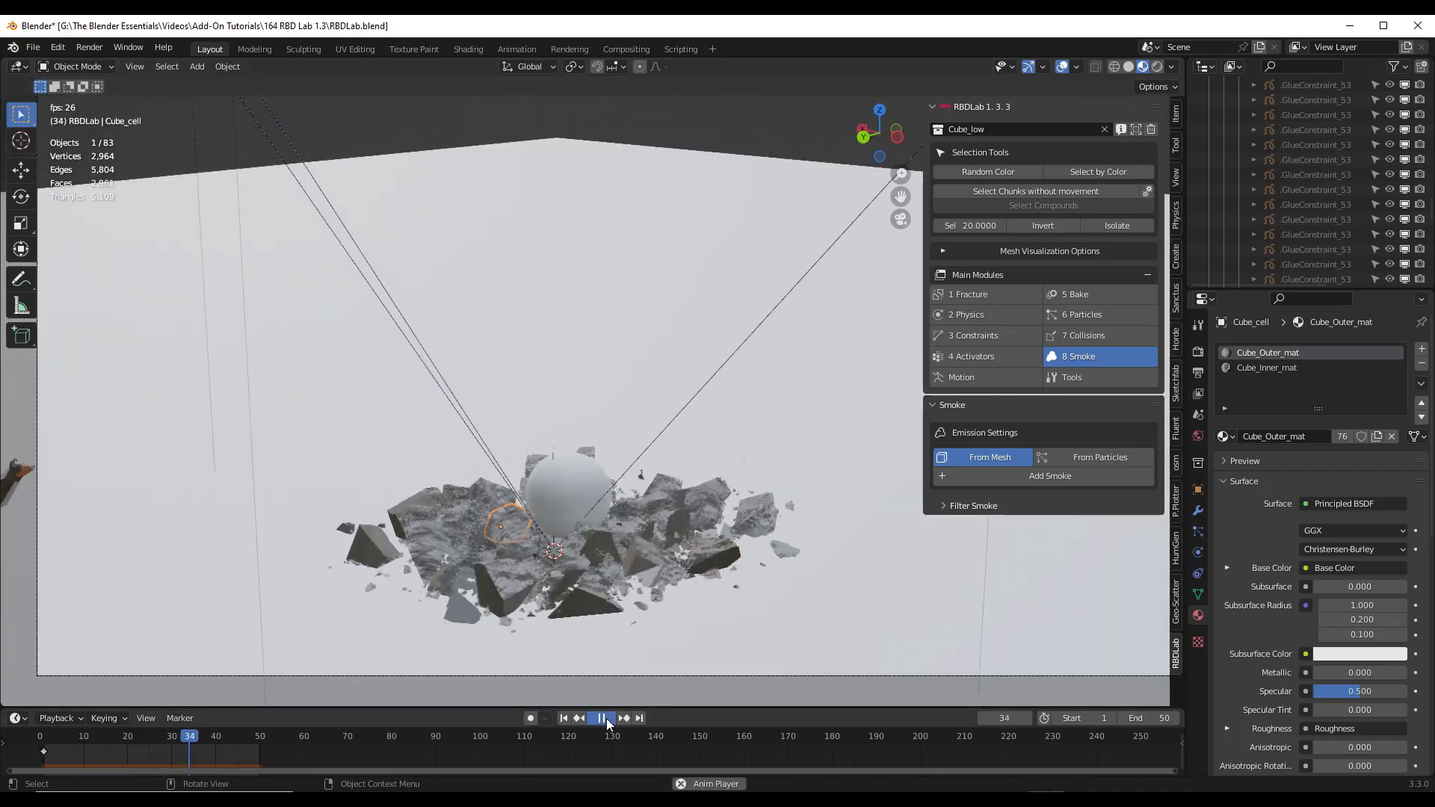
{"action": "left_click", "coordinate": [607, 719]}
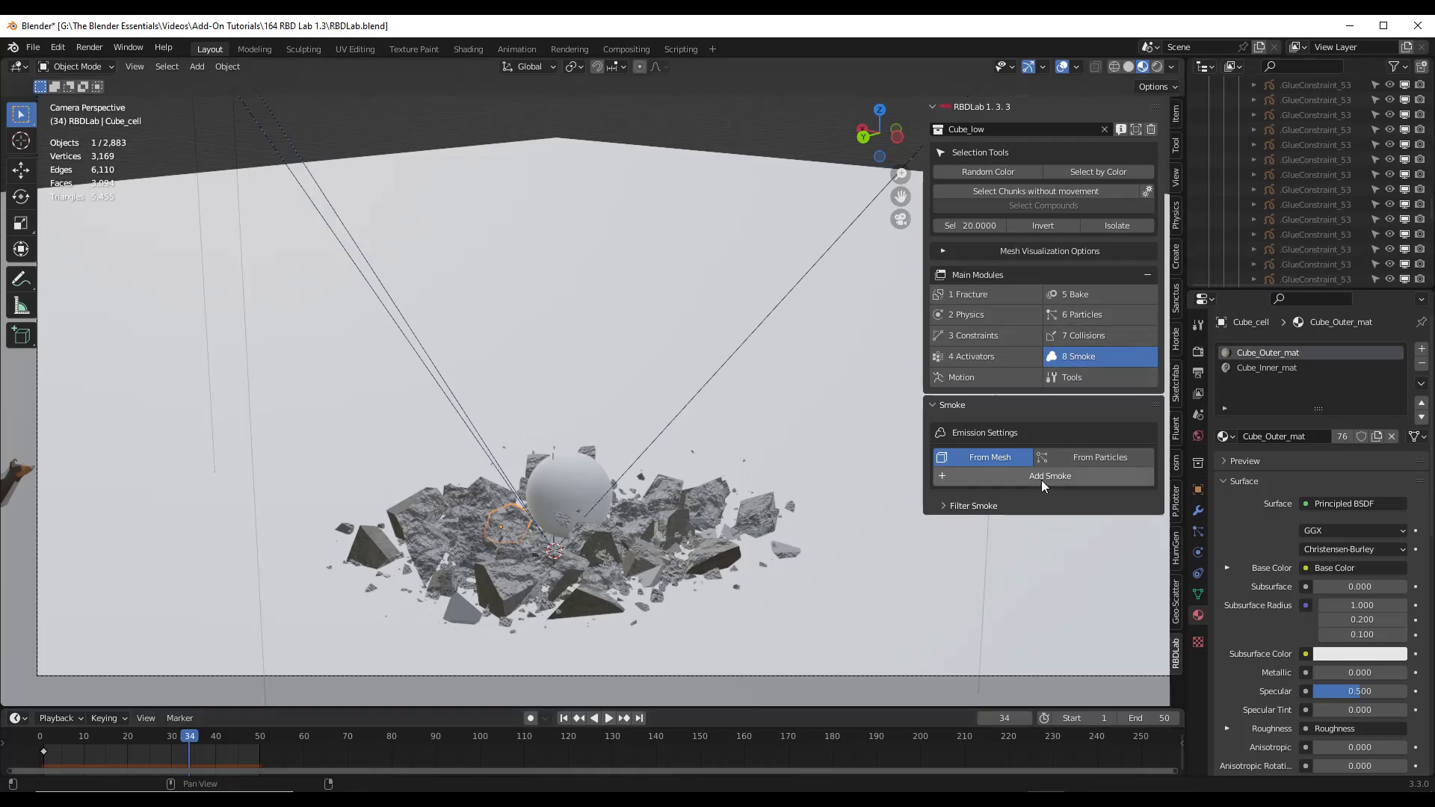
{"action": "left_click", "coordinate": [581, 719]}
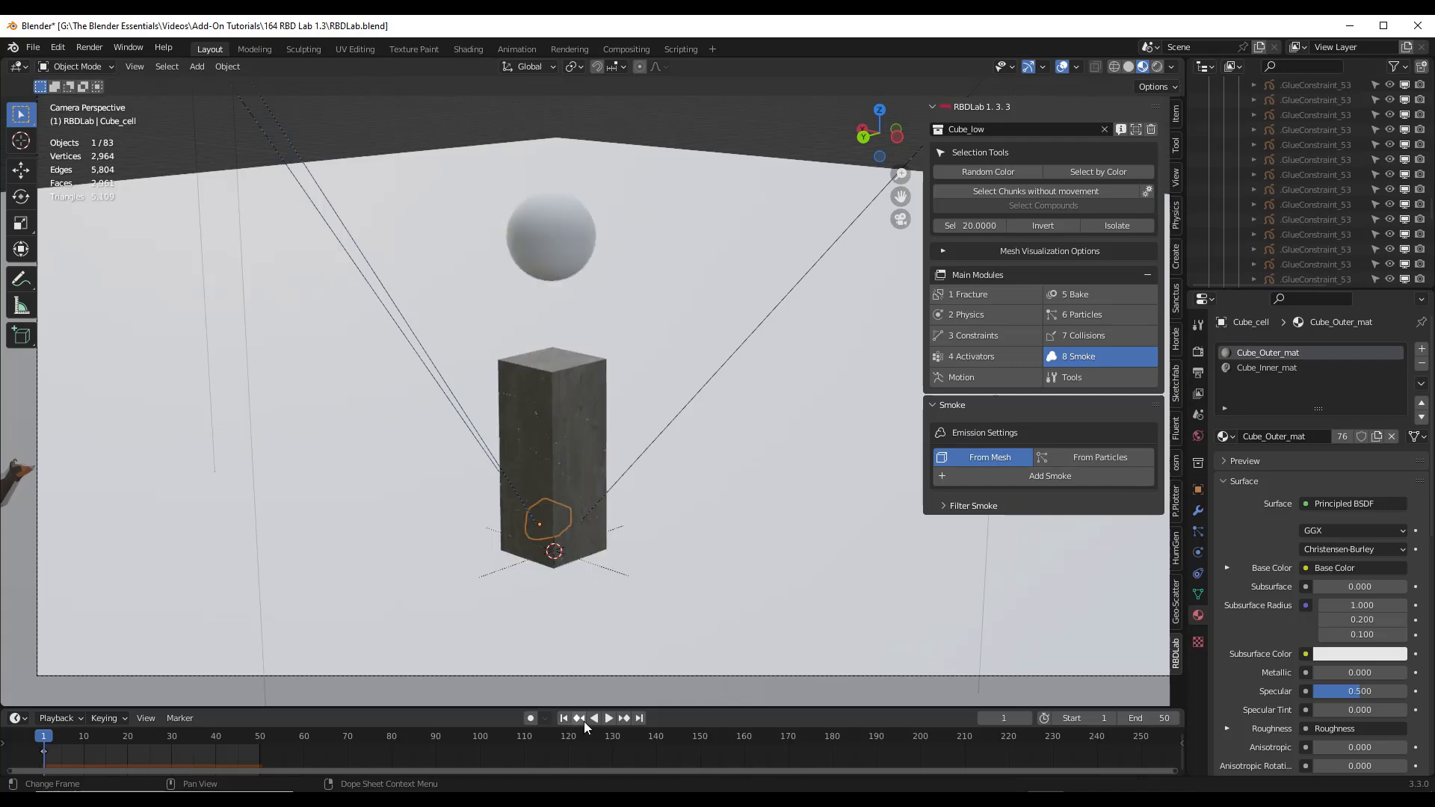
{"action": "left_click", "coordinate": [606, 716]}
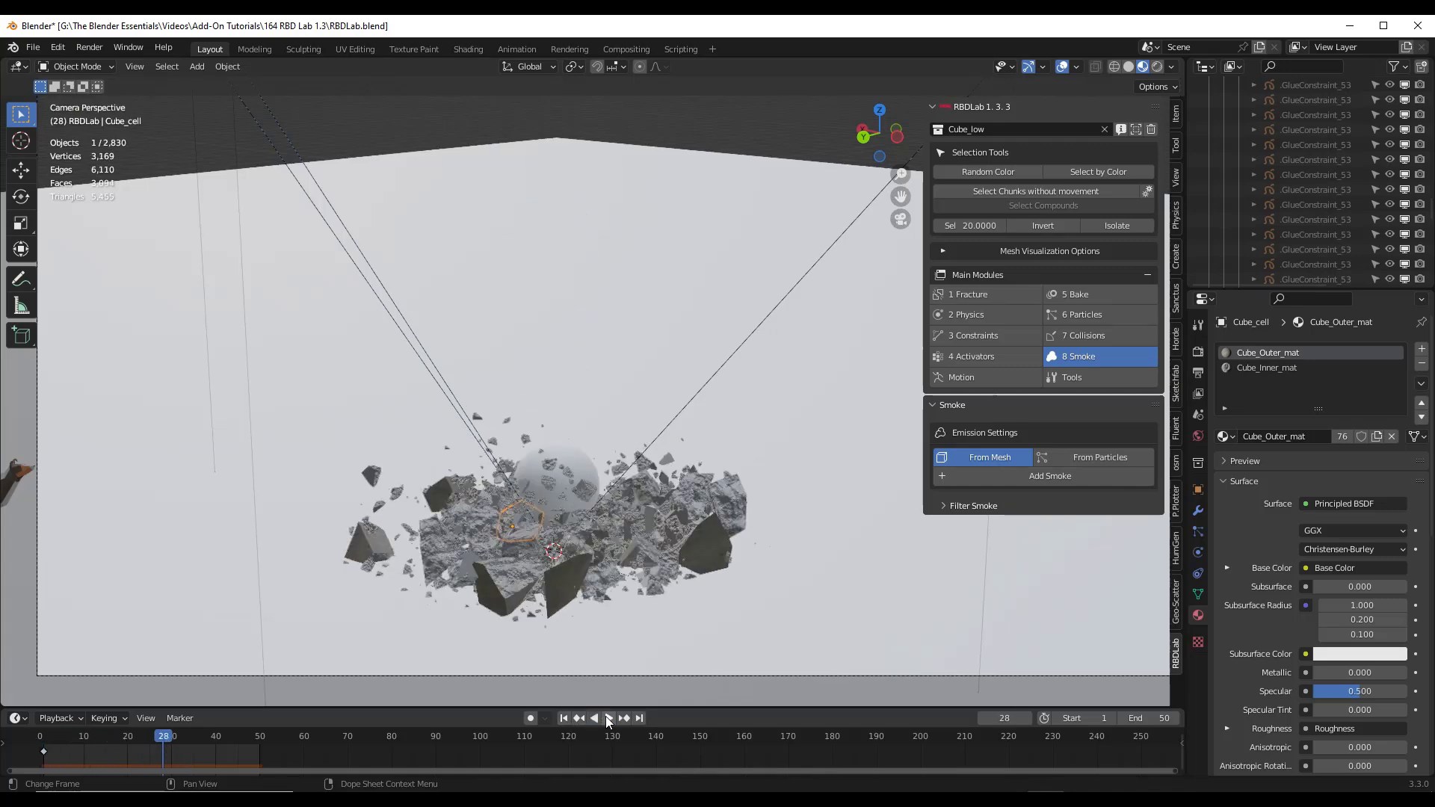
{"action": "left_click", "coordinate": [605, 716]}
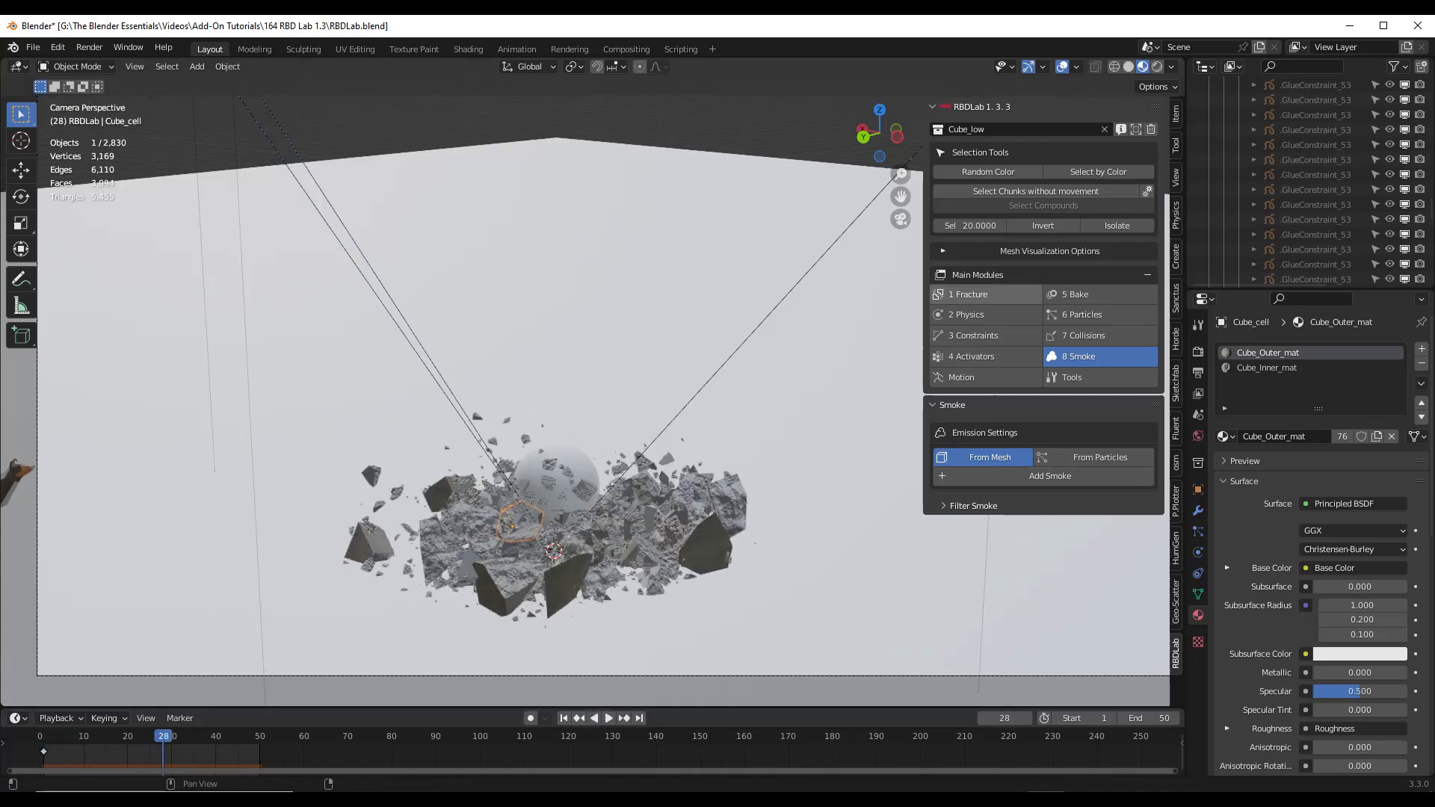